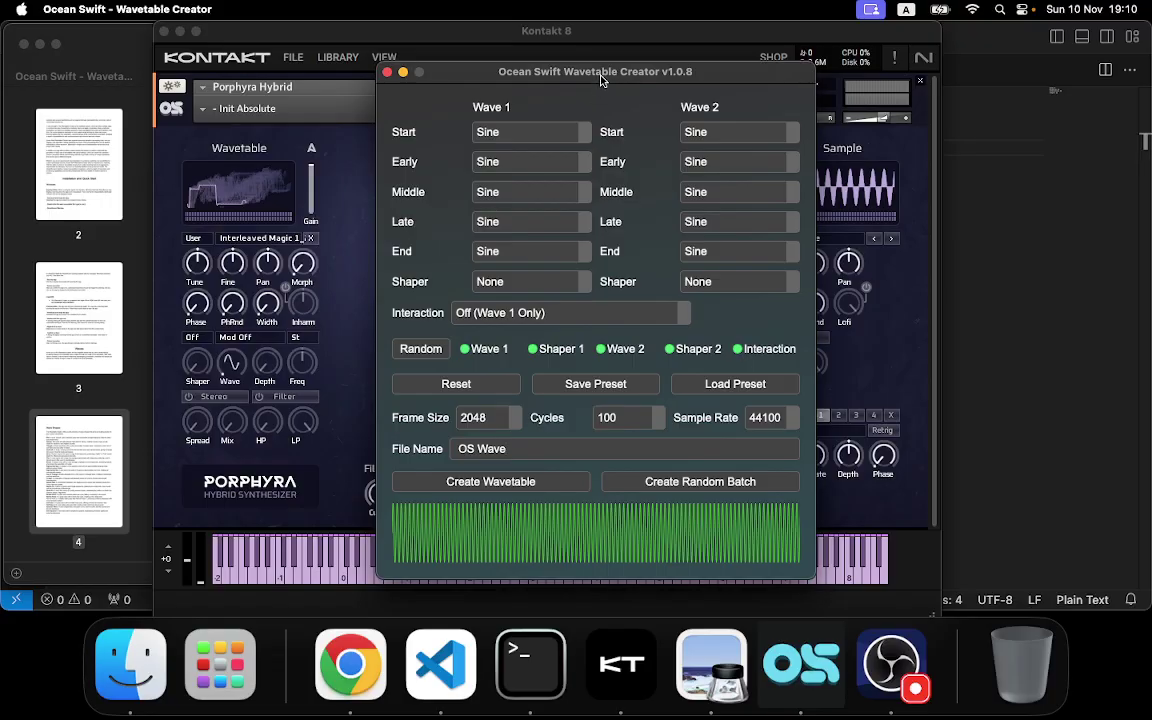
# - From Finder, load the third Interleaved Magic wavetable in Cycles_100/Frame_Size_2048 into Porphyra Hybrid's wavetable slot A and try its Morph control
pyautogui.moveTo(608, 80); pyautogui.dragTo(664, 81)
pyautogui.click(586, 488)
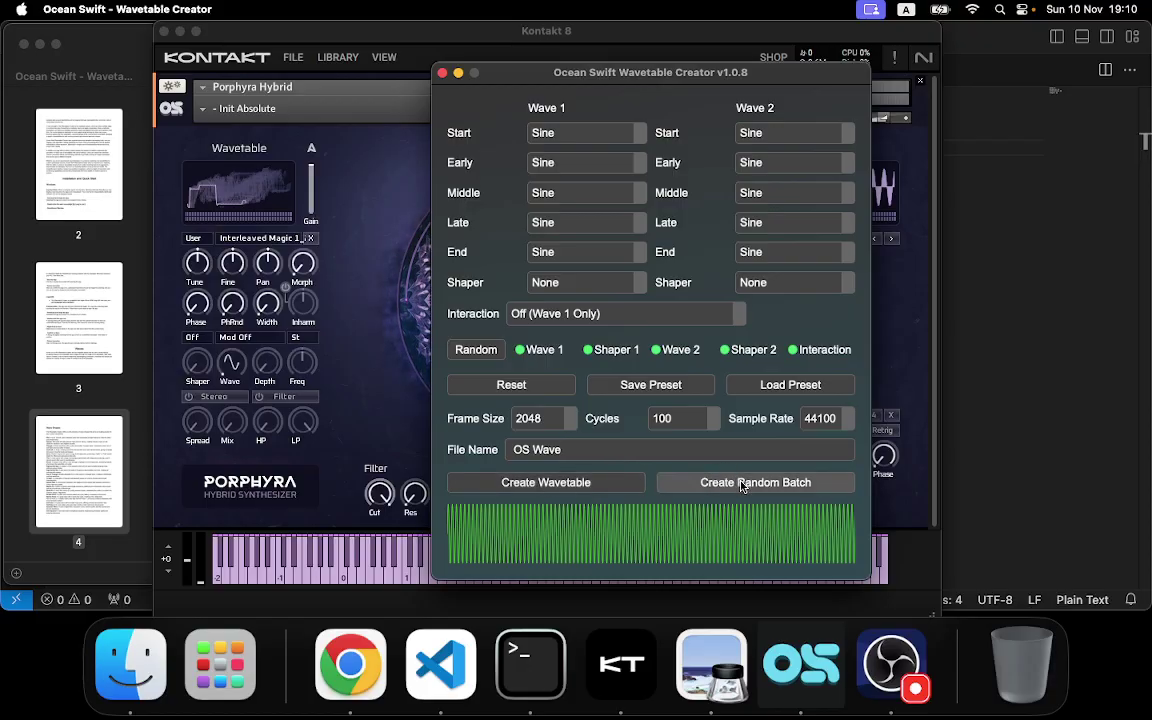
pyautogui.click(145, 688)
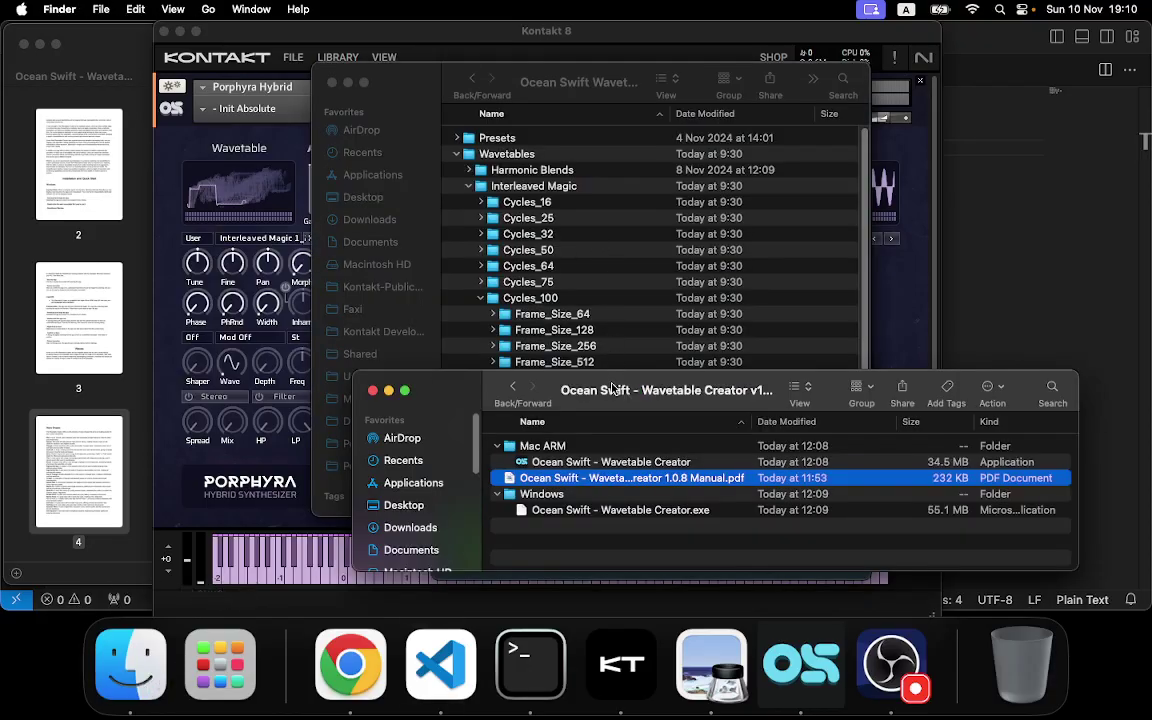
pyautogui.click(563, 110)
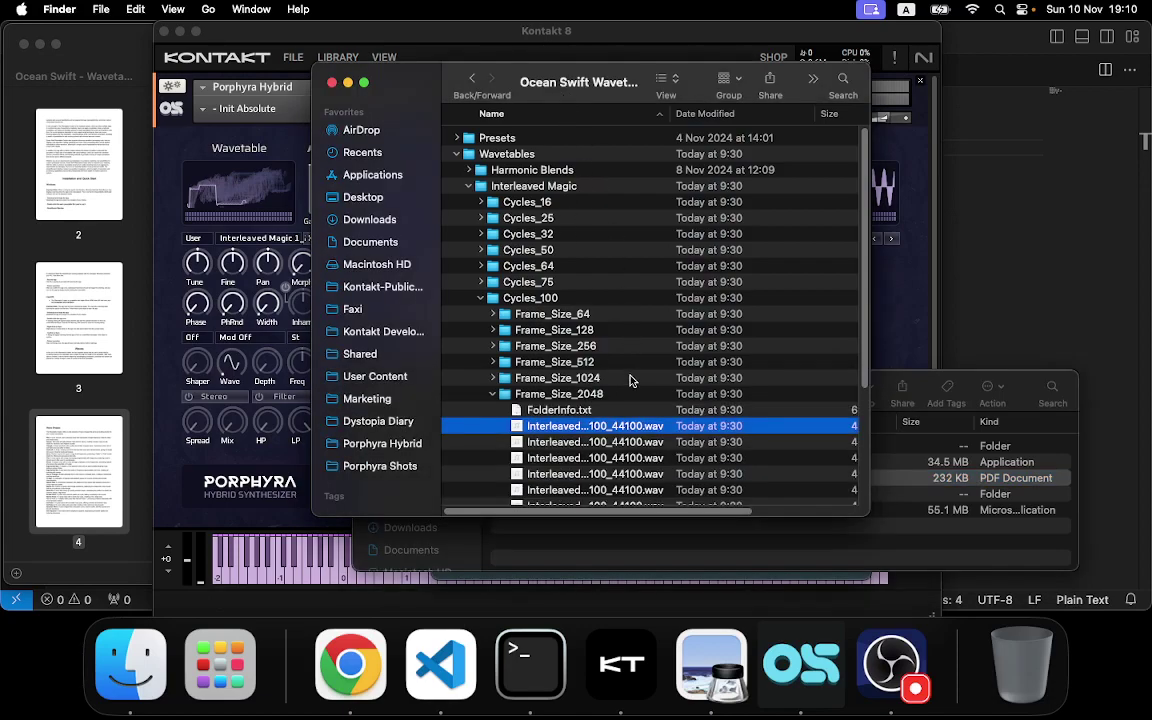
pyautogui.scroll(-5, 600, 310)
pyautogui.scroll(3, 602, 314)
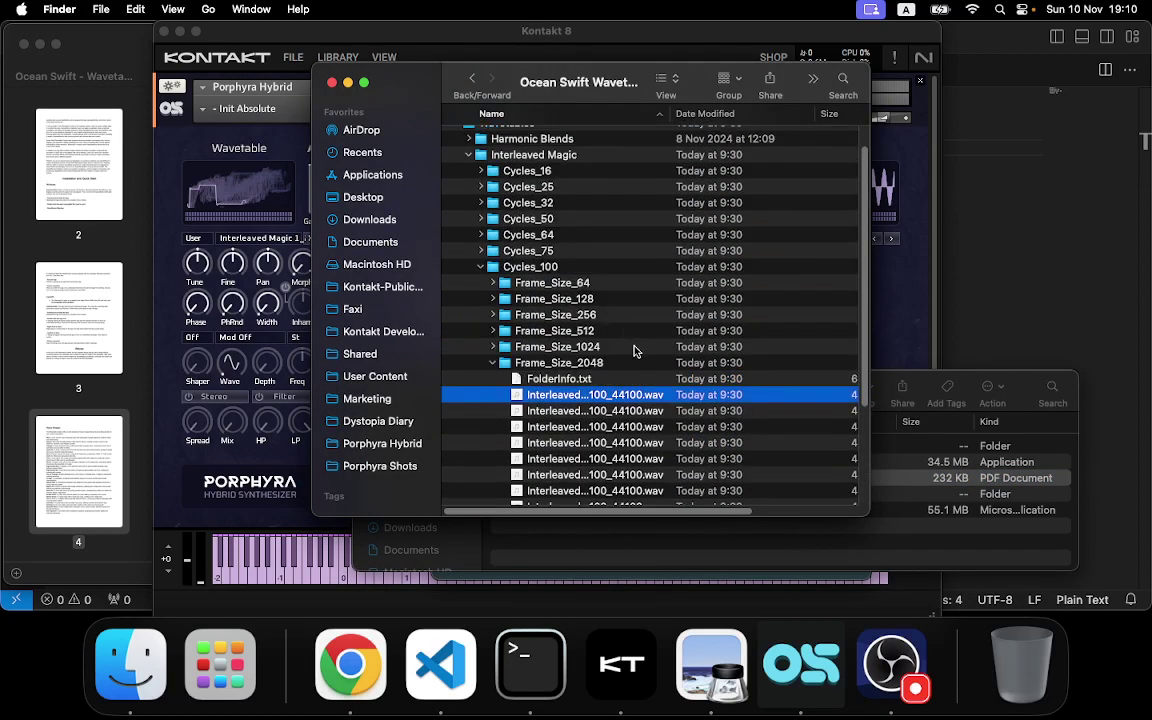
pyautogui.click(590, 427)
pyautogui.moveTo(613, 427); pyautogui.dragTo(255, 163)
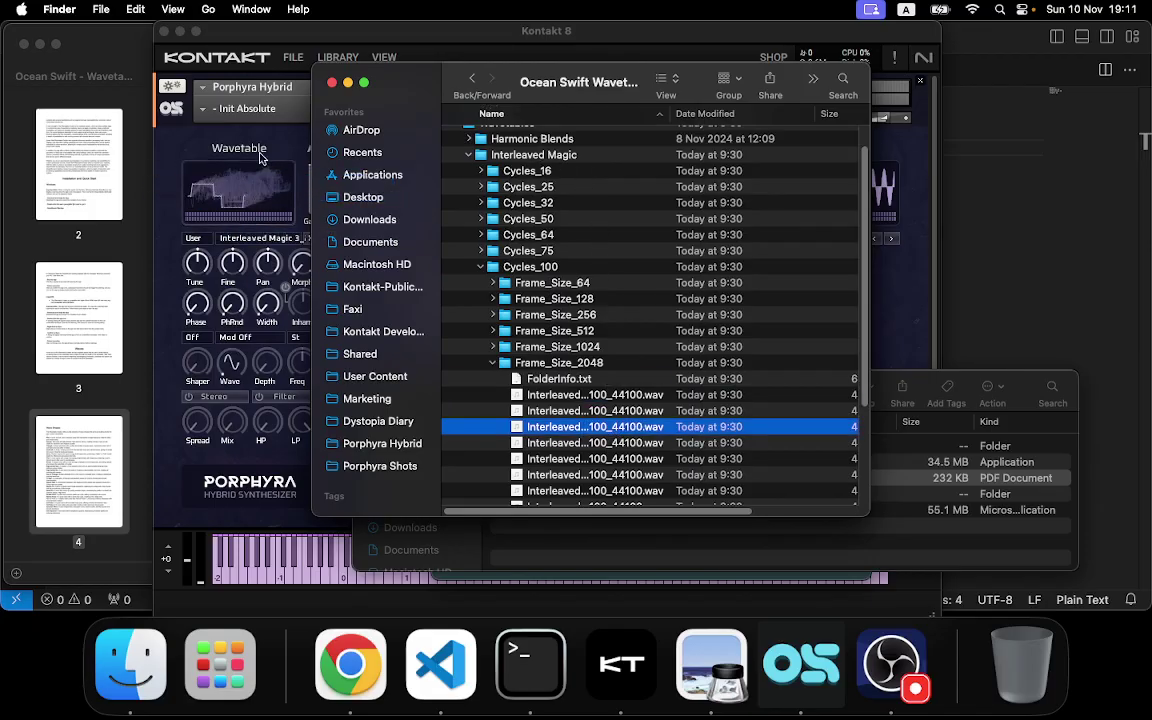
pyautogui.click(255, 163)
pyautogui.moveTo(303, 262); pyautogui.dragTo(321, 301)
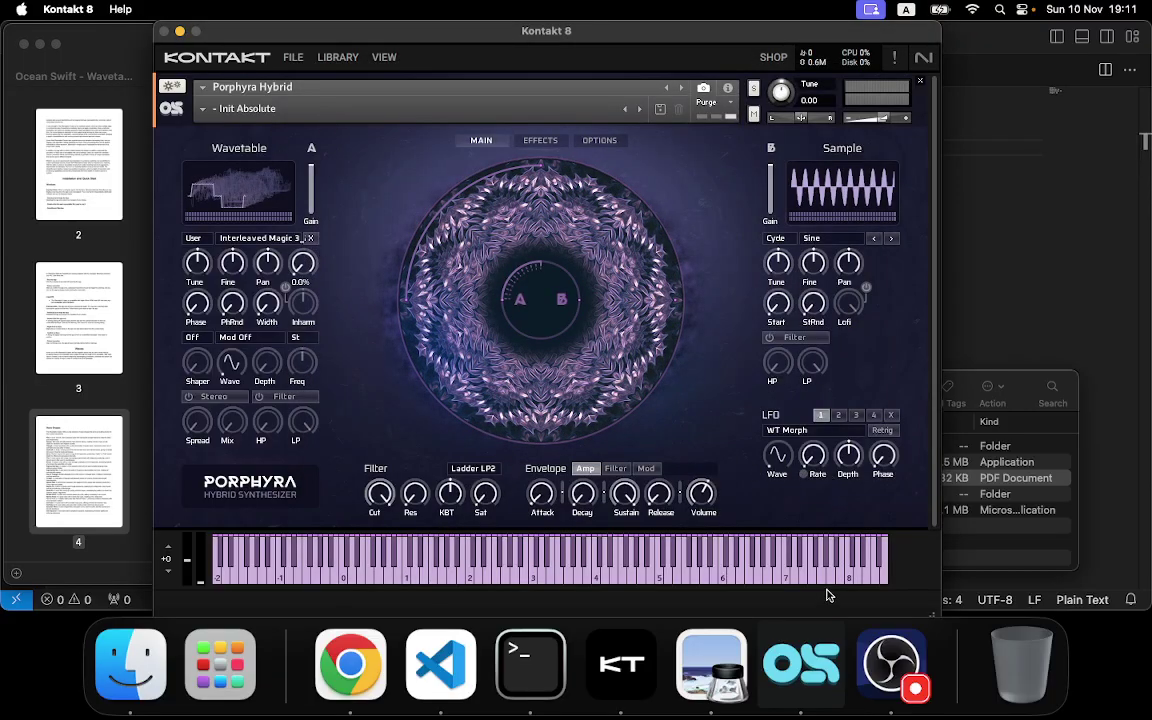
# - Switch to the Wavetable Creator manual in Preview and go to the Compatibility section on page 11
pyautogui.click(800, 665)
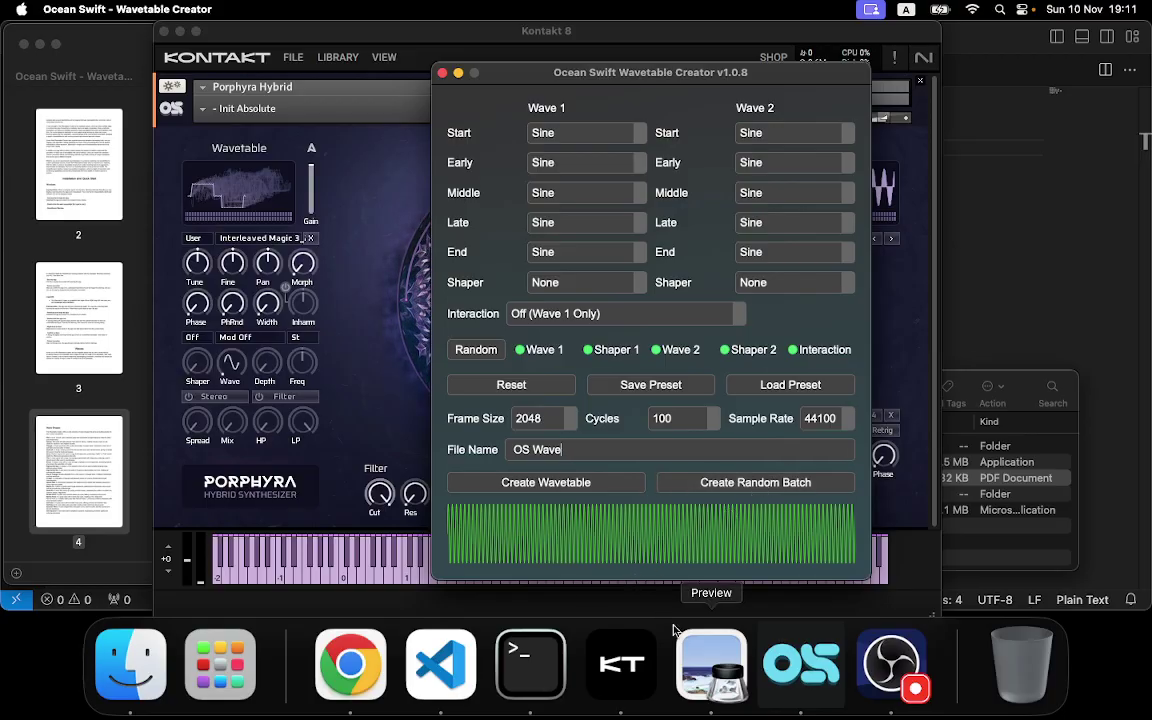
pyautogui.click(711, 664)
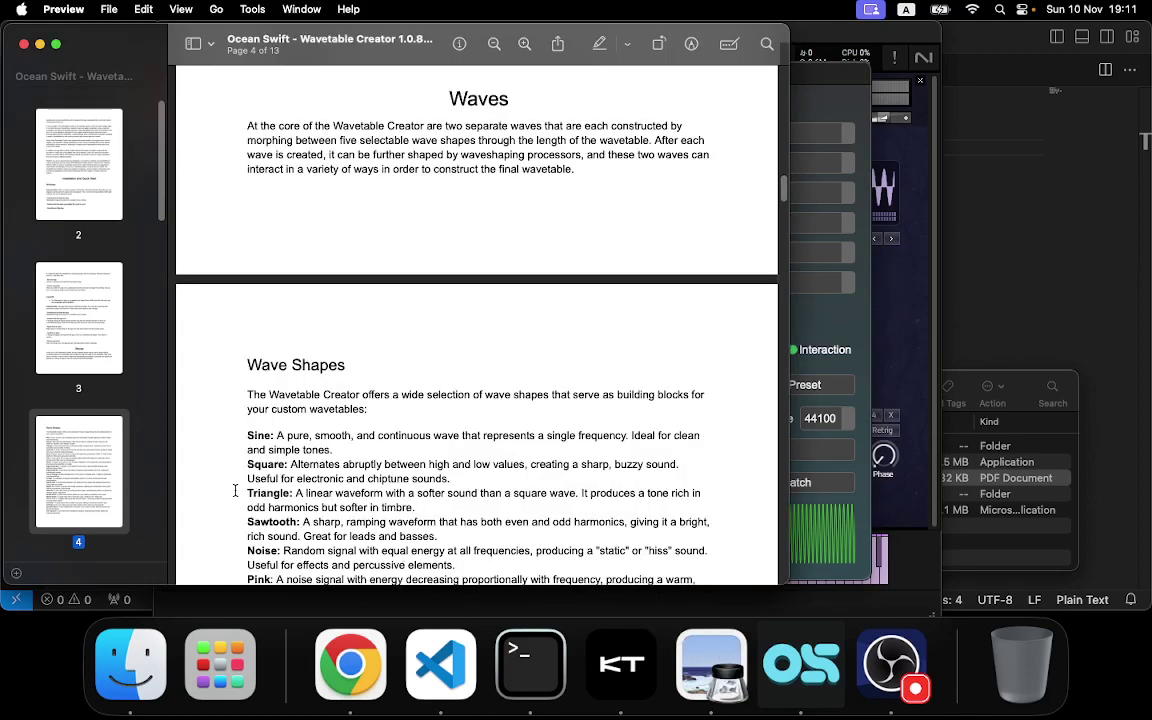
pyautogui.scroll(-5, 140, 440)
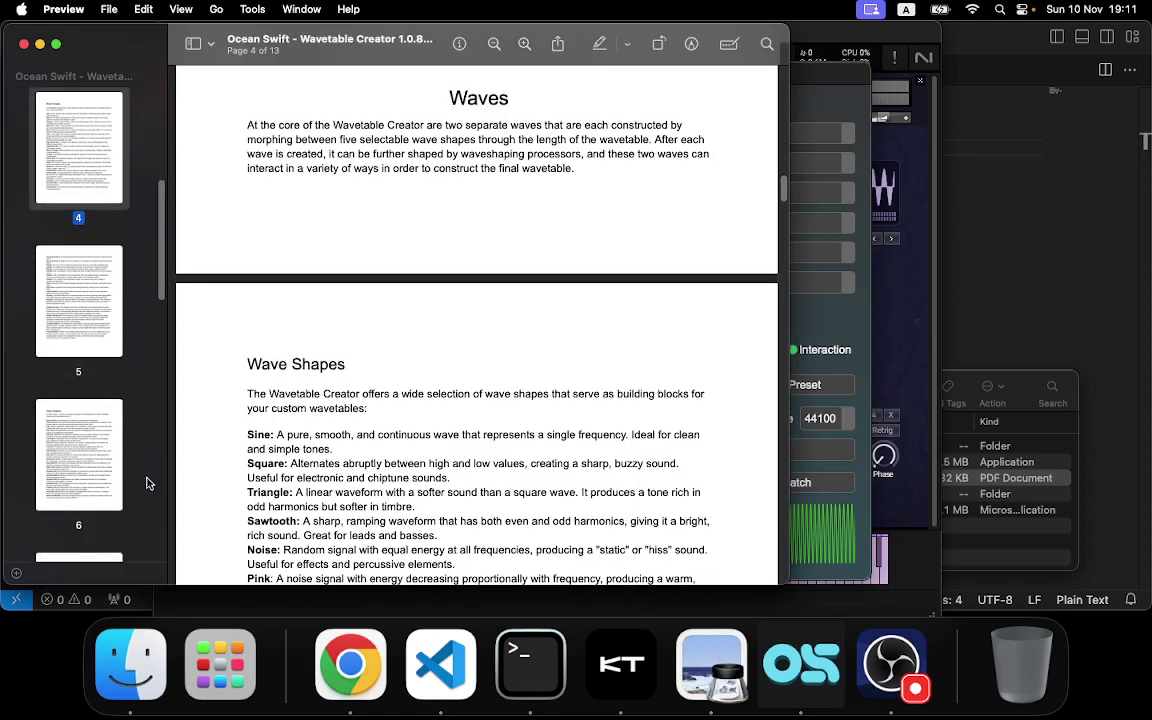
pyautogui.scroll(-15, 147, 483)
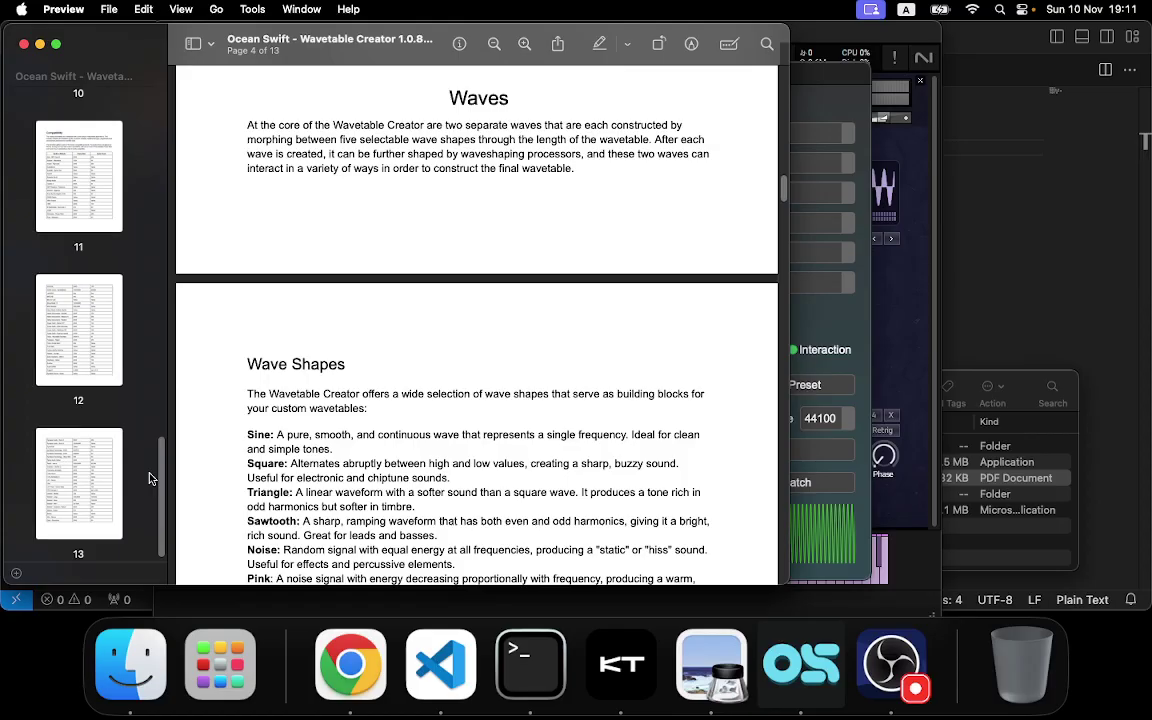
pyautogui.click(82, 483)
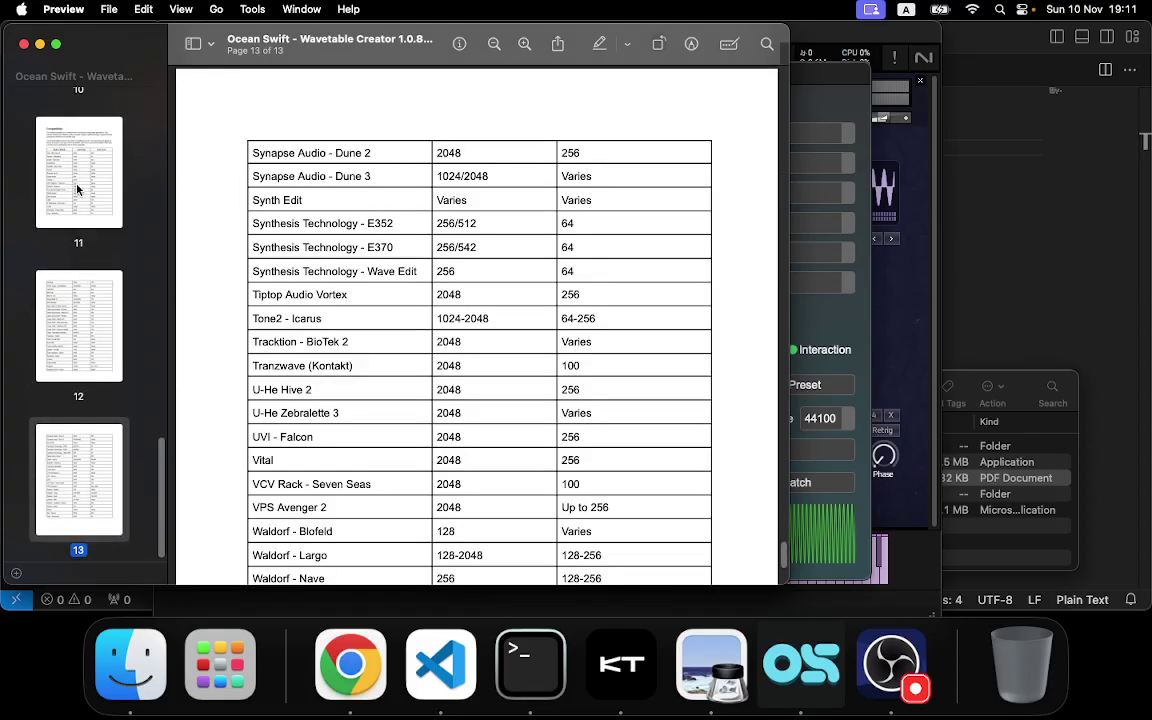
pyautogui.click(77, 188)
pyautogui.scroll(3, 660, 415)
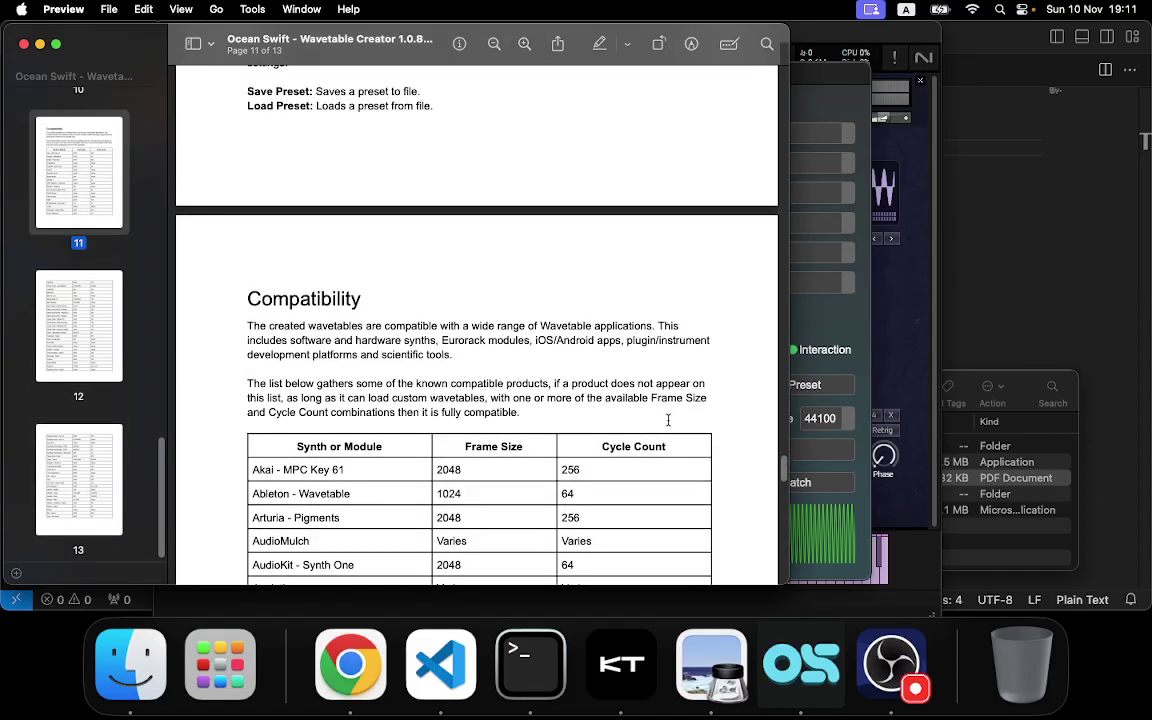
pyautogui.scroll(-3, 668, 420)
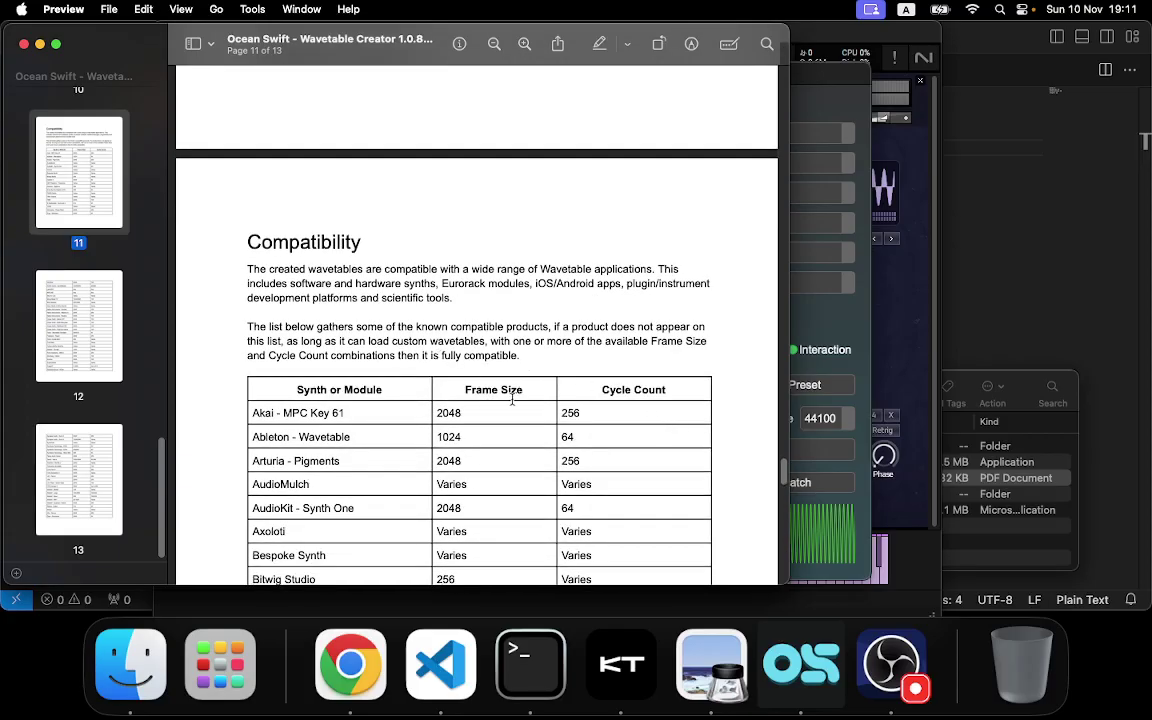
# - Review the Compatibility introduction and the Frame Size and Cycle Count headings of the synth table
pyautogui.moveTo(559, 369); pyautogui.dragTo(239, 260)
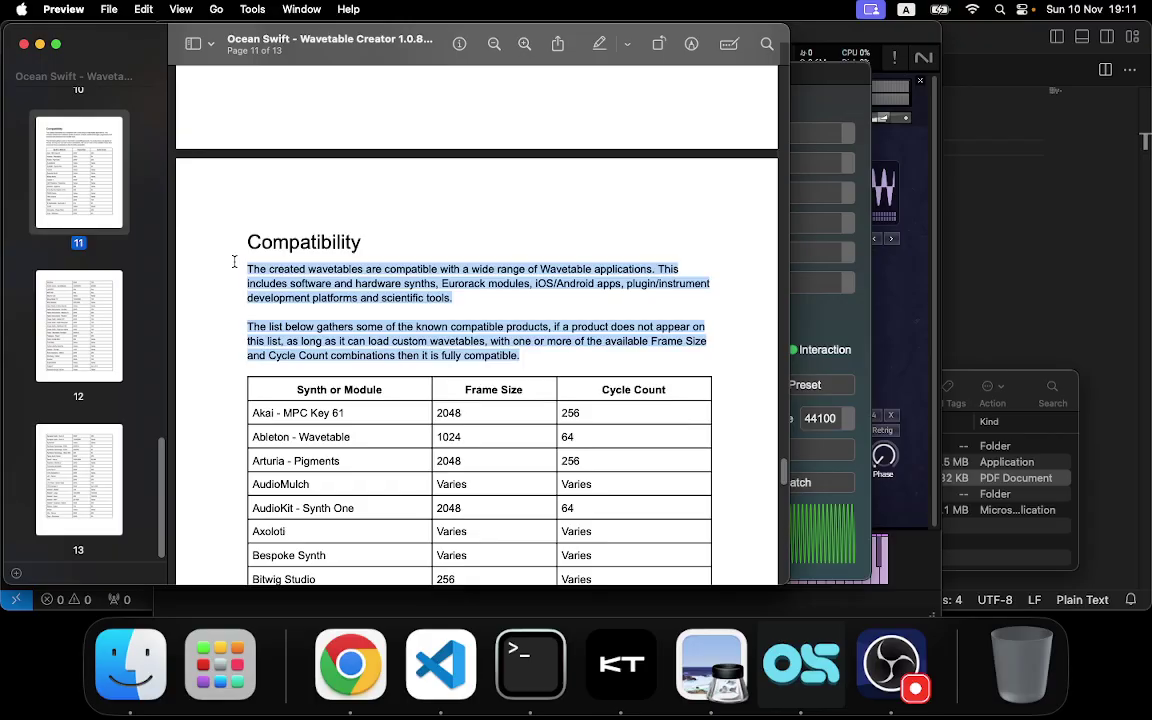
pyautogui.click(464, 308)
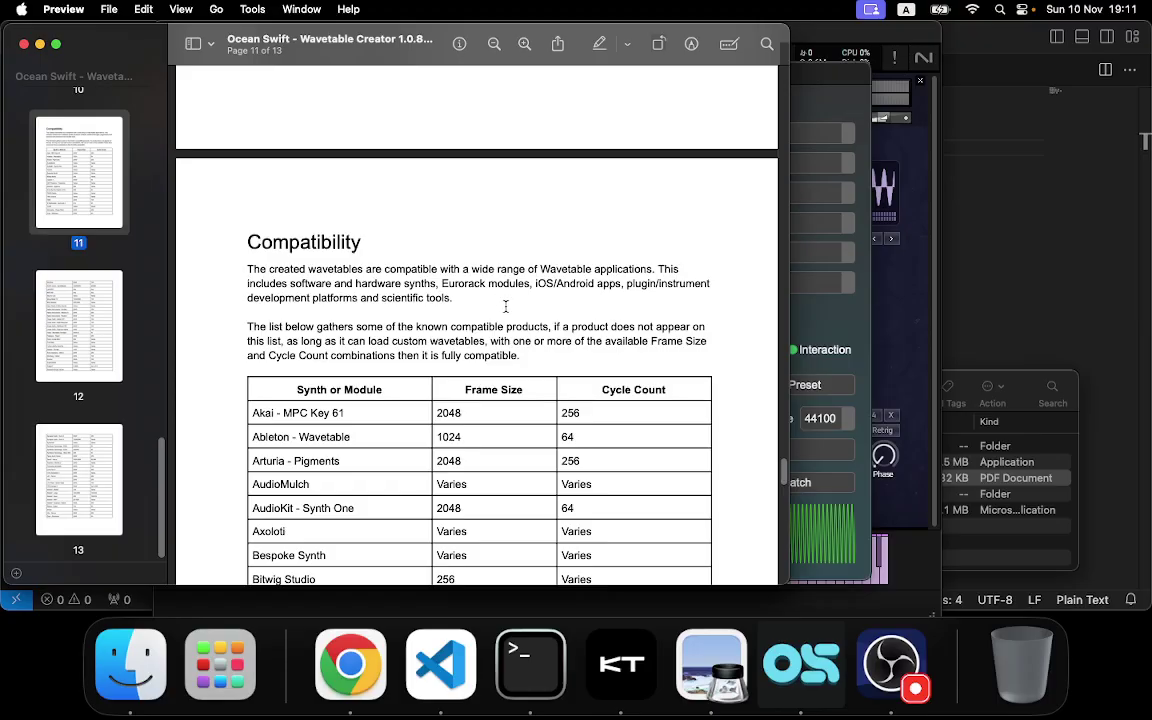
pyautogui.scroll(-3, 505, 308)
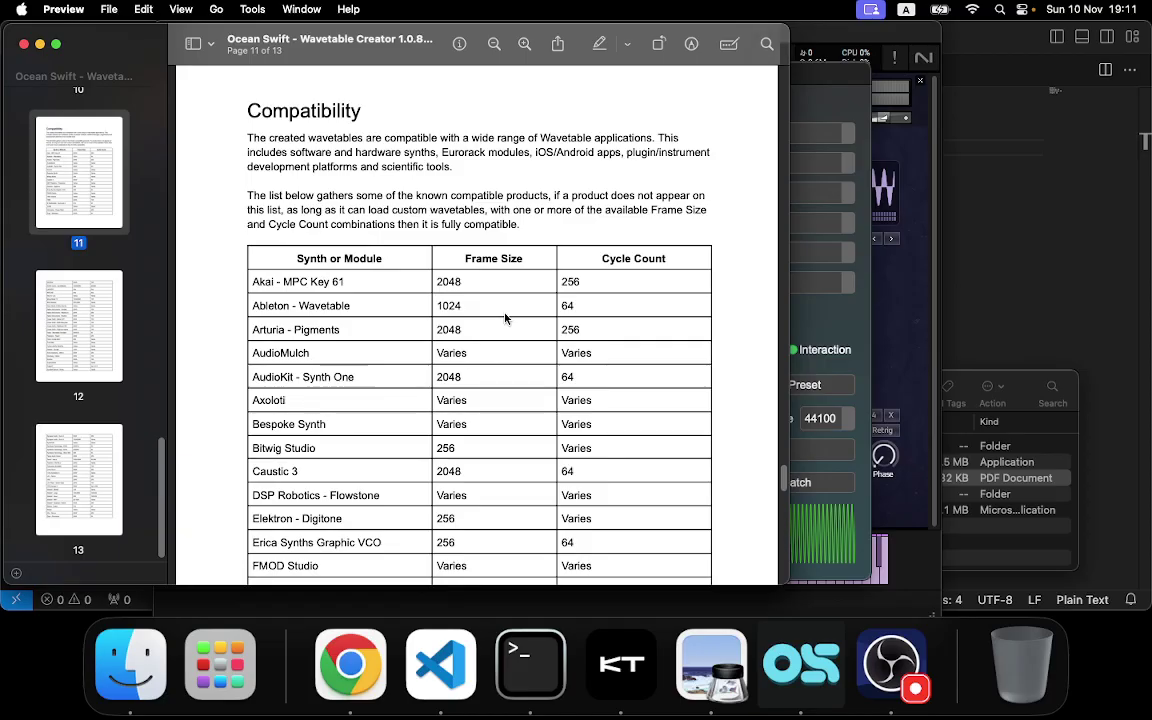
pyautogui.scroll(-2, 505, 318)
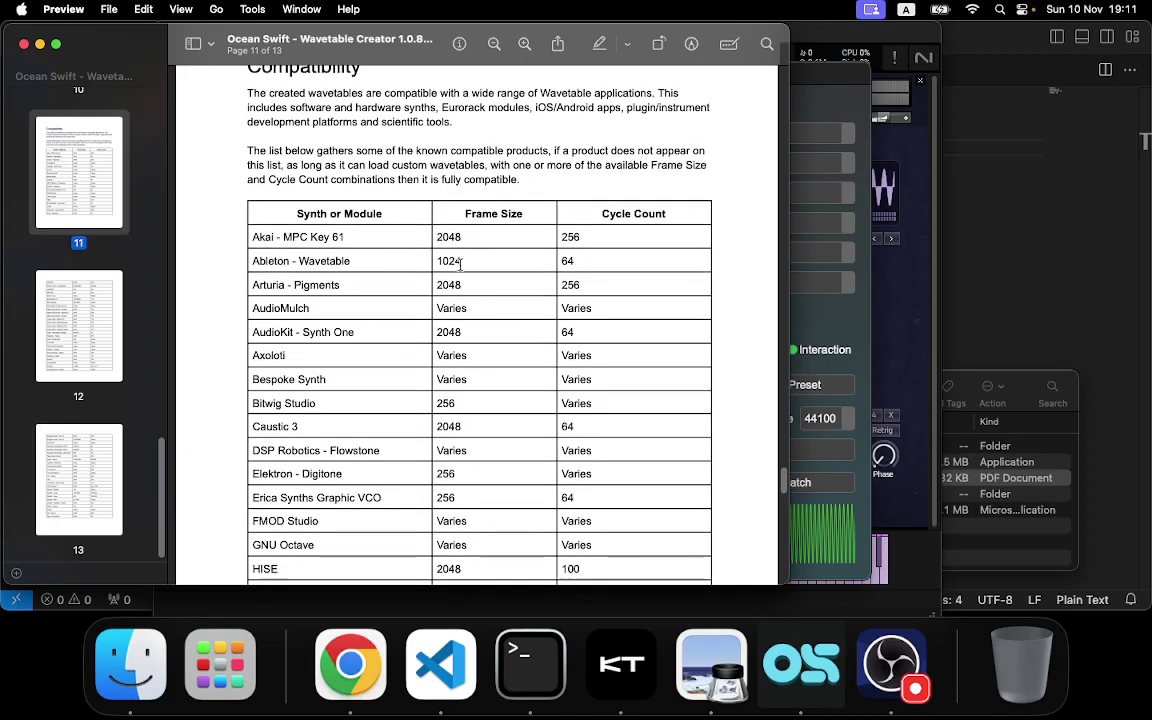
pyautogui.moveTo(460, 212); pyautogui.dragTo(528, 214)
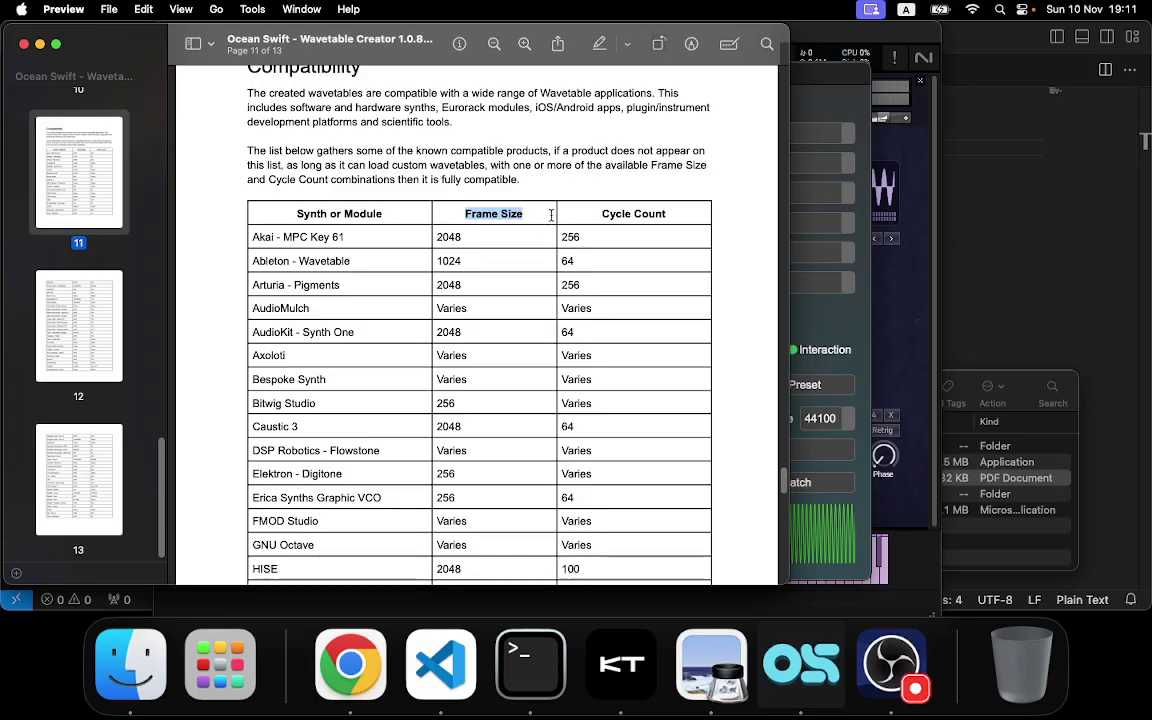
pyautogui.moveTo(597, 214); pyautogui.dragTo(729, 215)
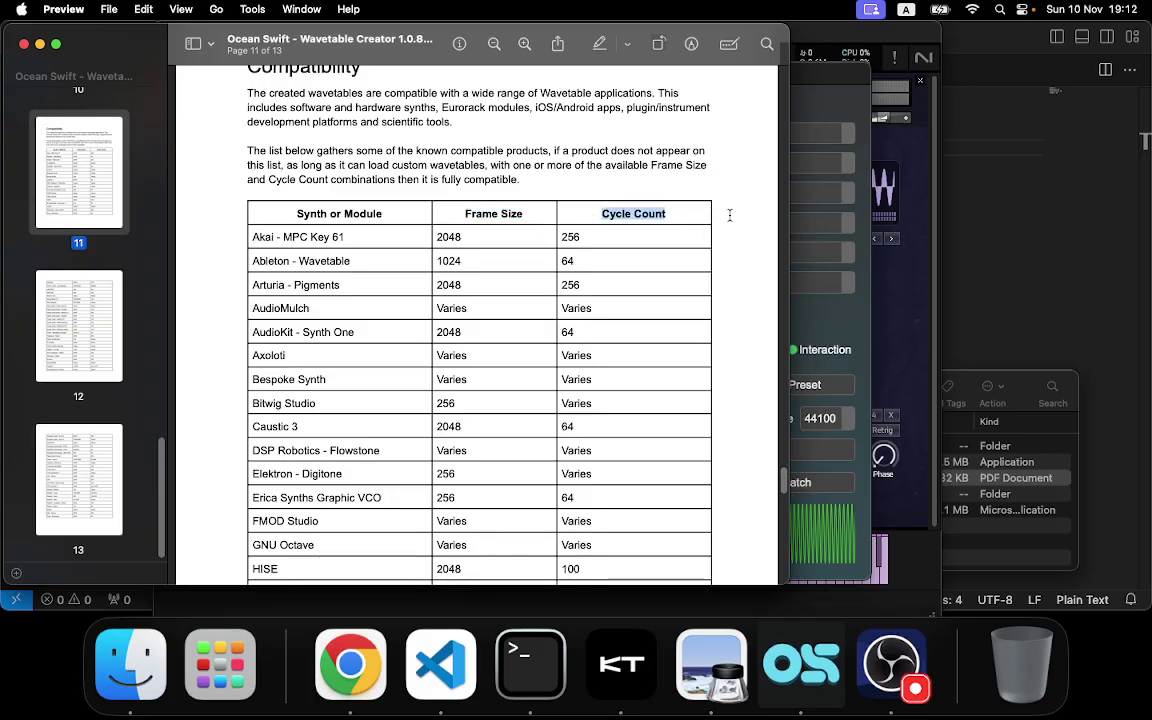
pyautogui.click(528, 228)
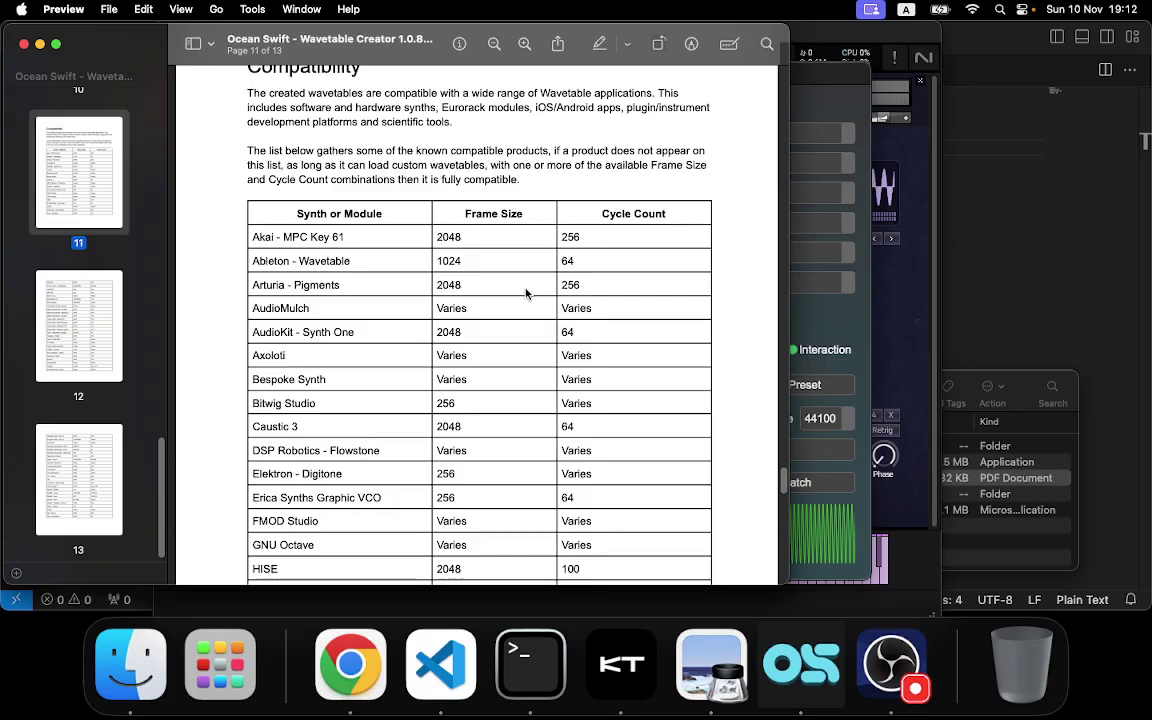
# - Examine the frame sizes and cycle counts listed for each synth from page 11 through page 12
pyautogui.moveTo(460, 405); pyautogui.dragTo(424, 403)
pyautogui.moveTo(588, 285); pyautogui.dragTo(562, 283)
pyautogui.scroll(-3, 510, 444)
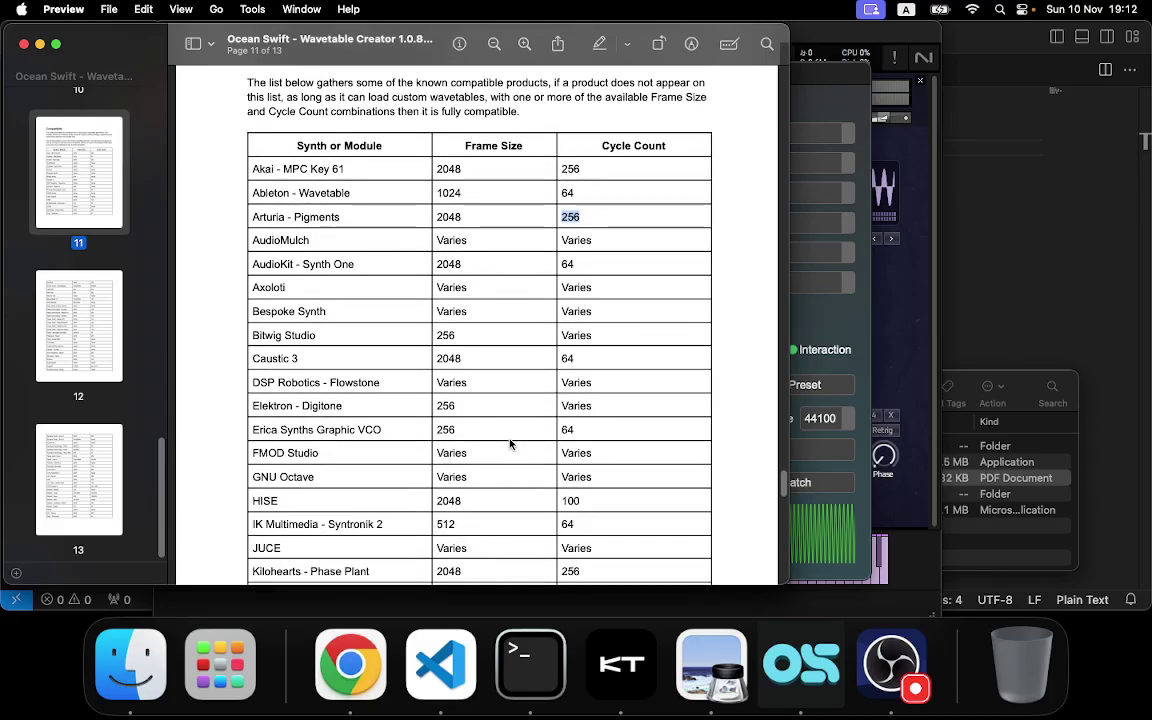
pyautogui.scroll(-3, 510, 444)
pyautogui.scroll(-15, 510, 444)
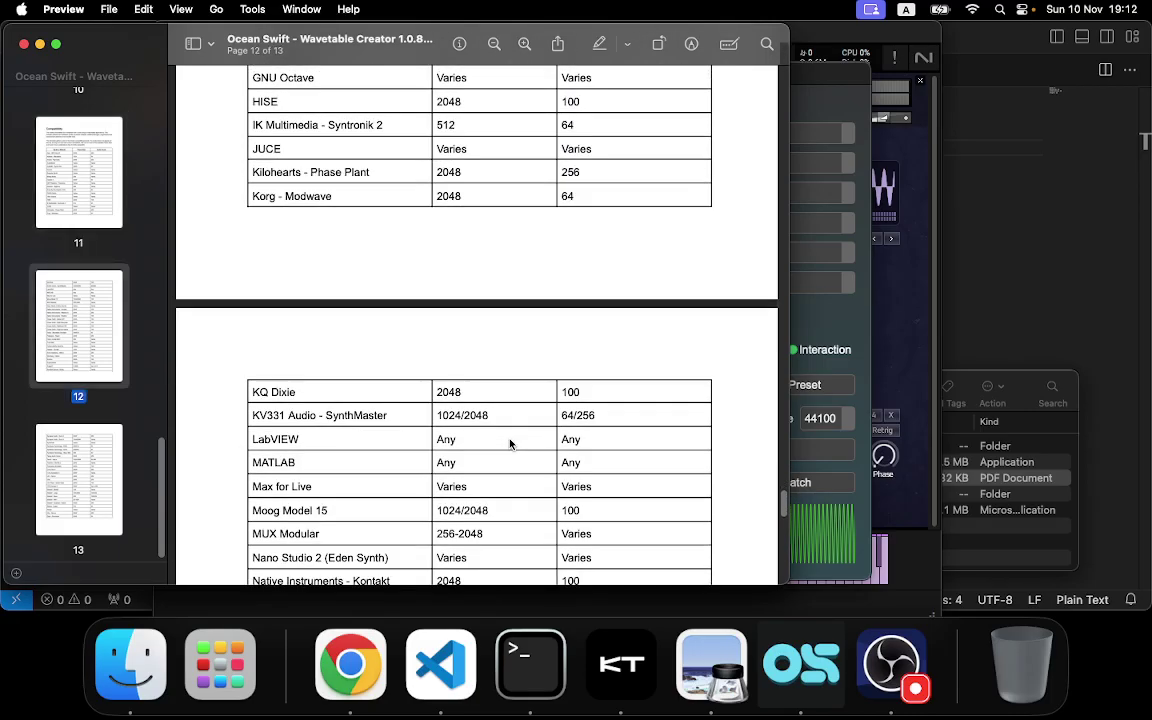
pyautogui.scroll(-5, 510, 444)
pyautogui.scroll(-9, 510, 444)
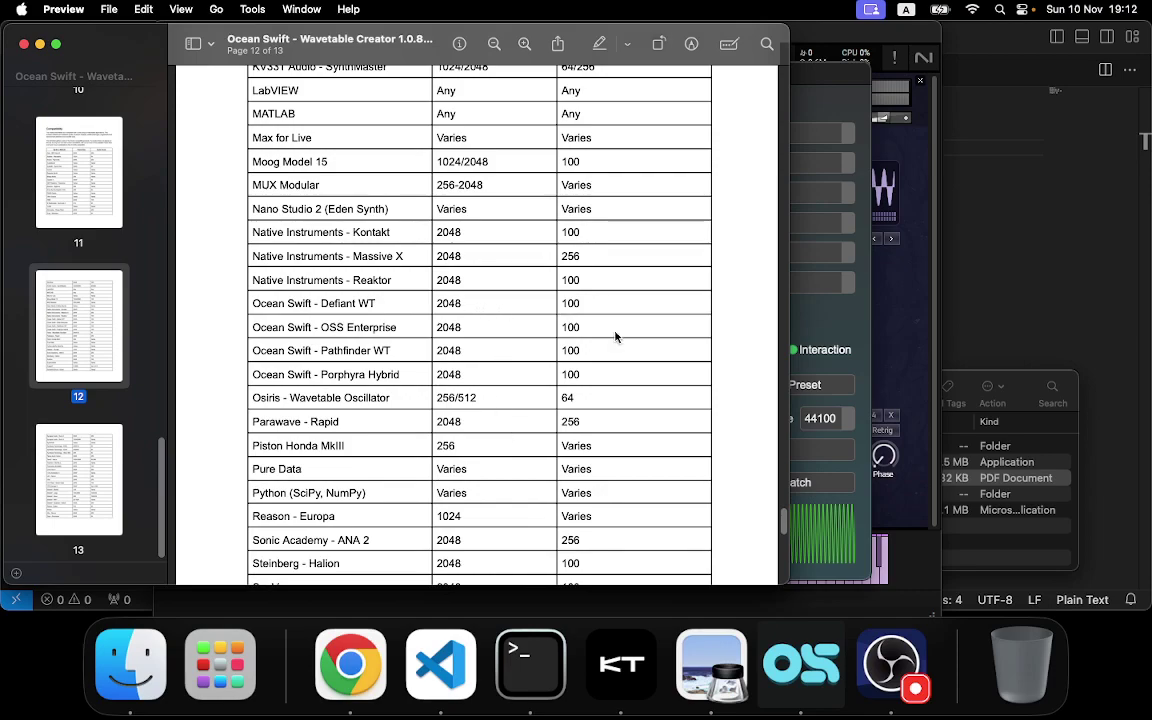
pyautogui.scroll(-3, 596, 419)
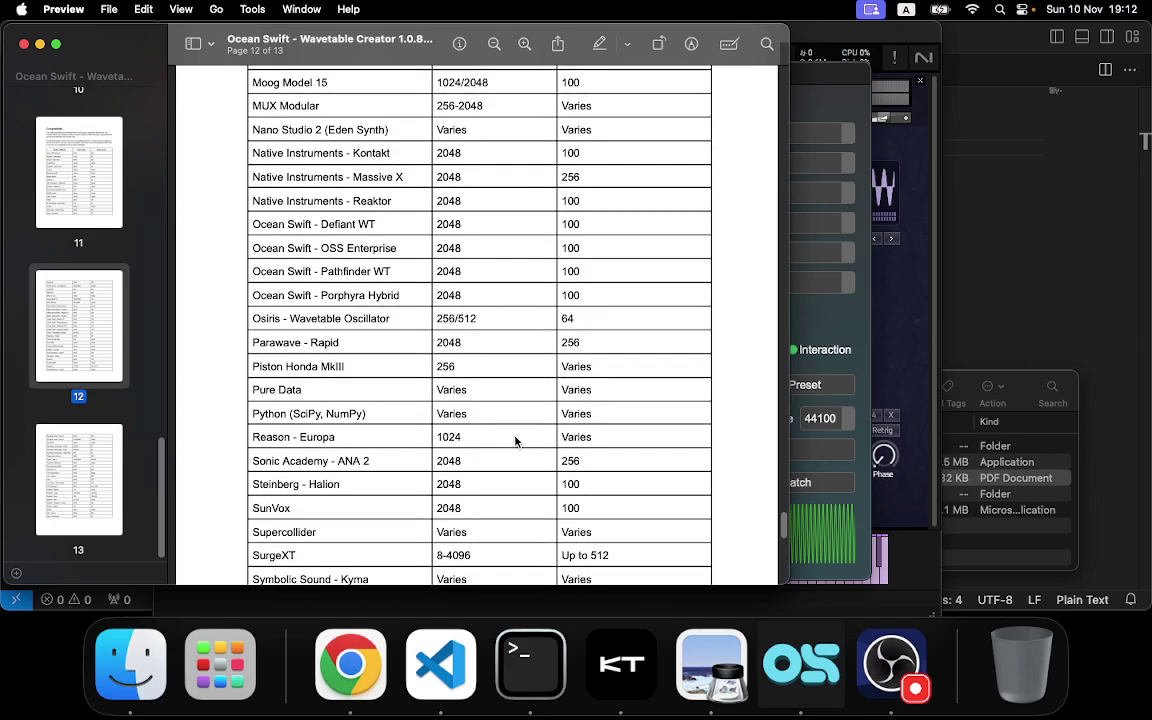
# - Compare the wavetable settings listed for Reason - Europa, Ableton - Wavetable and Akai - MPC Key 61
pyautogui.doubleClick(448, 437)
pyautogui.scroll(5, 509, 437)
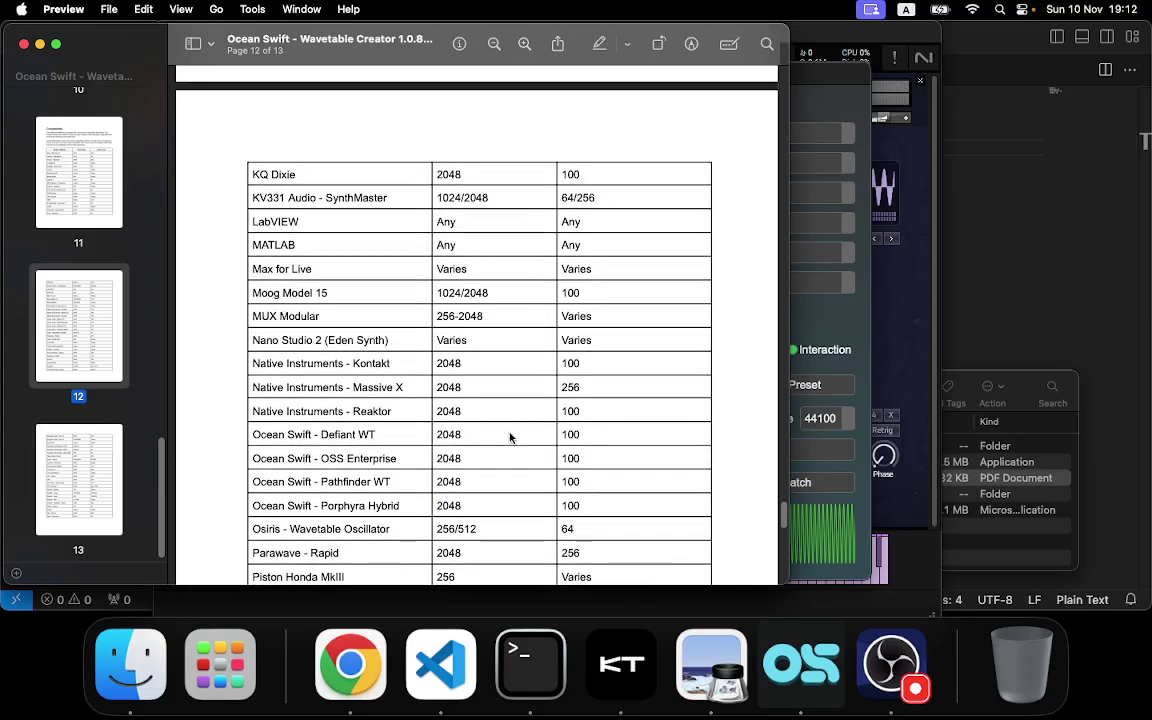
pyautogui.scroll(5, 476, 299)
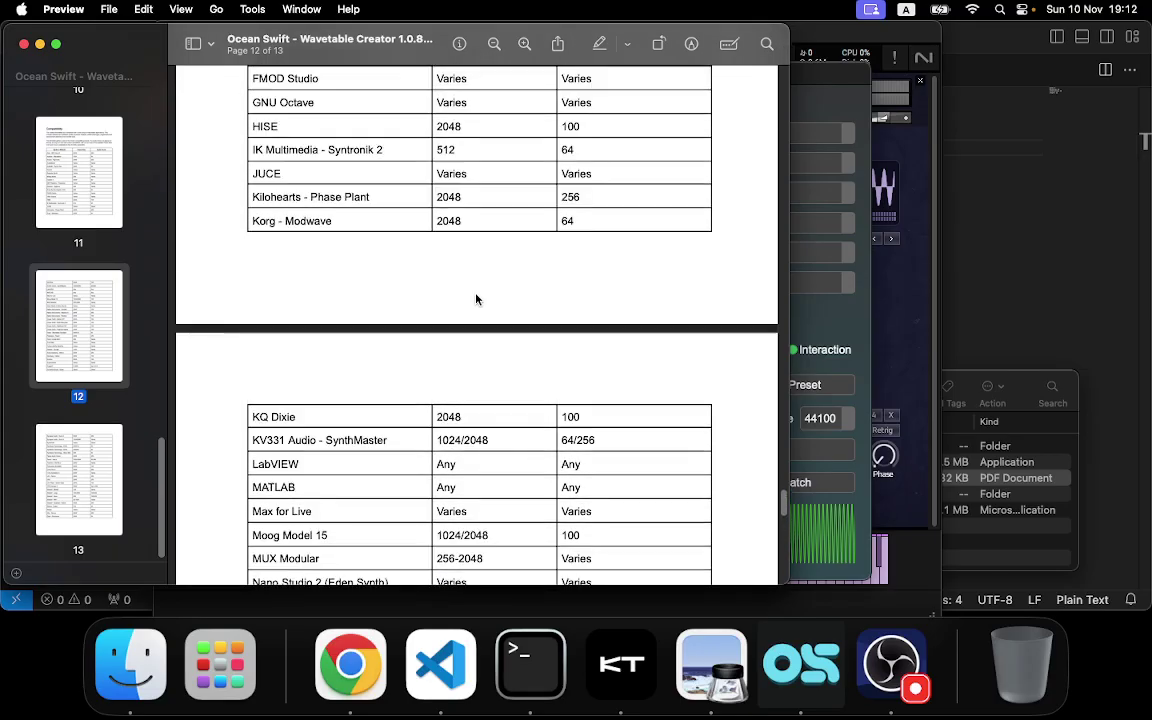
pyautogui.scroll(10, 476, 299)
pyautogui.doubleClick(436, 193)
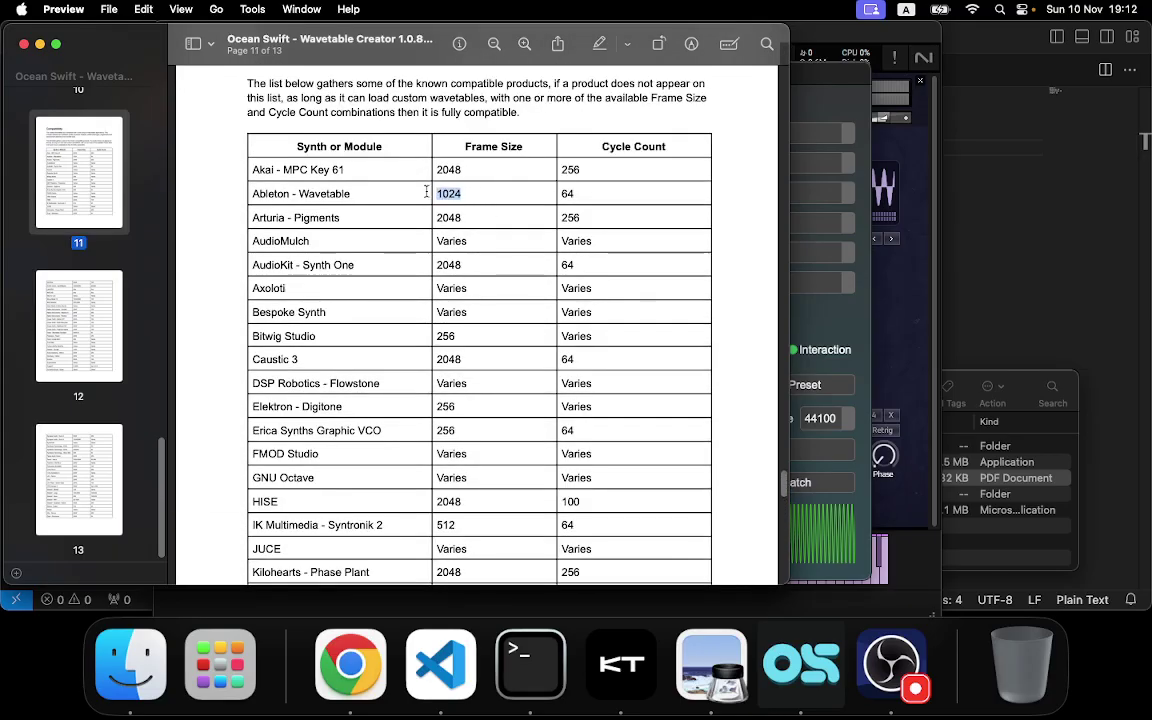
pyautogui.scroll(-1, 590, 400)
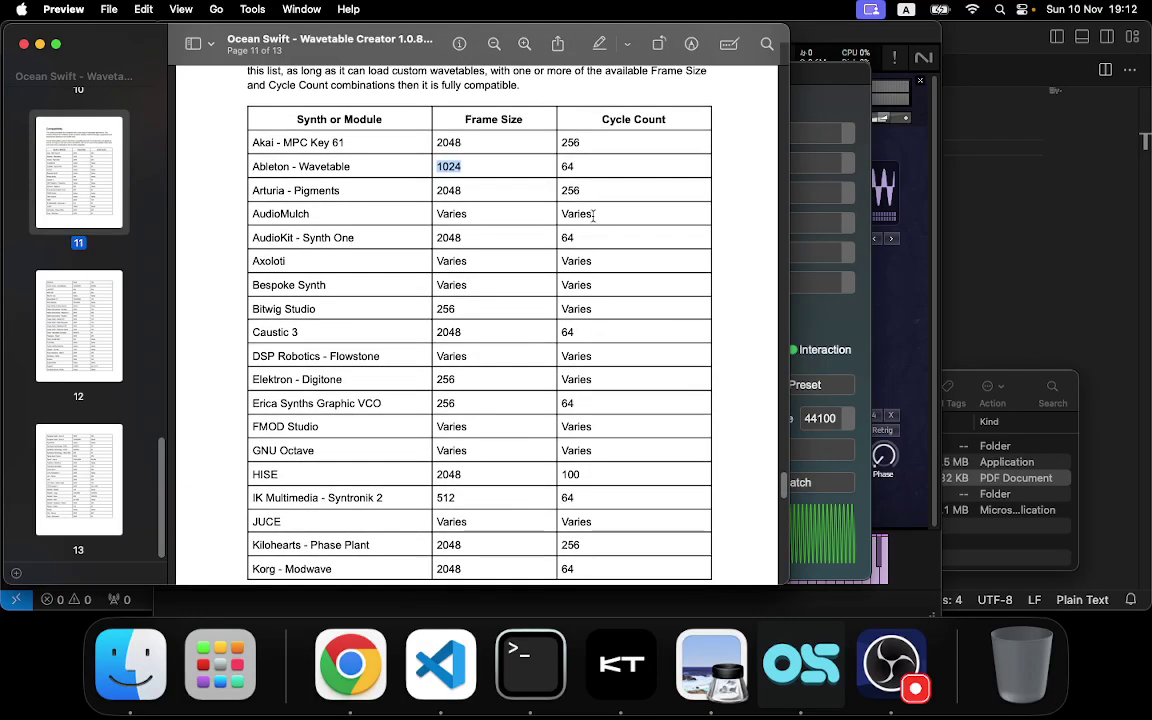
pyautogui.moveTo(594, 147); pyautogui.dragTo(436, 143)
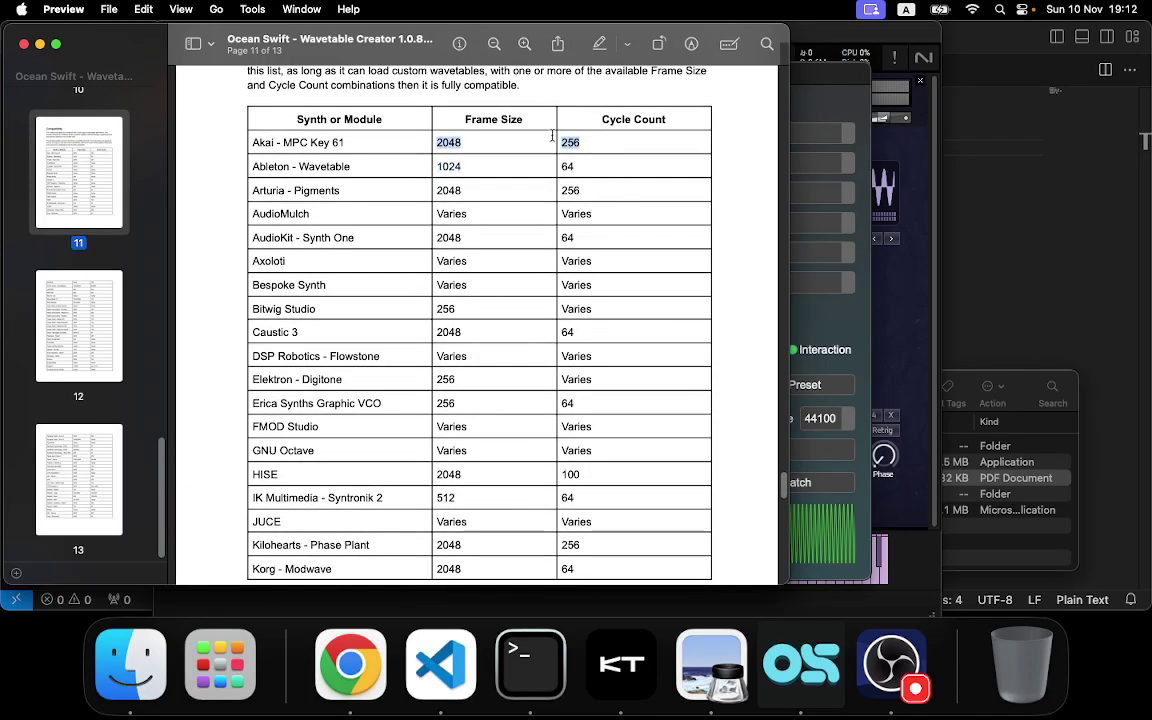
pyautogui.click(645, 140)
# - Switch to Ocean Swift Wavetable Creator and set the wavetable's cycle count to 16
pyautogui.click(847, 358)
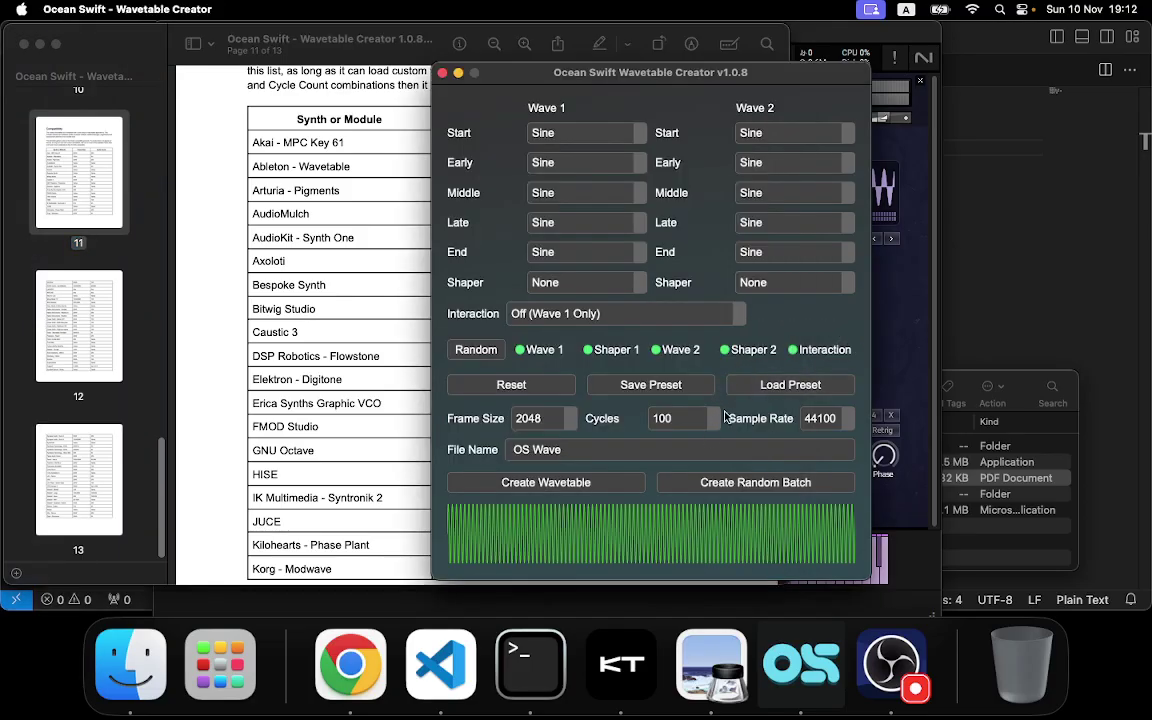
pyautogui.click(678, 418)
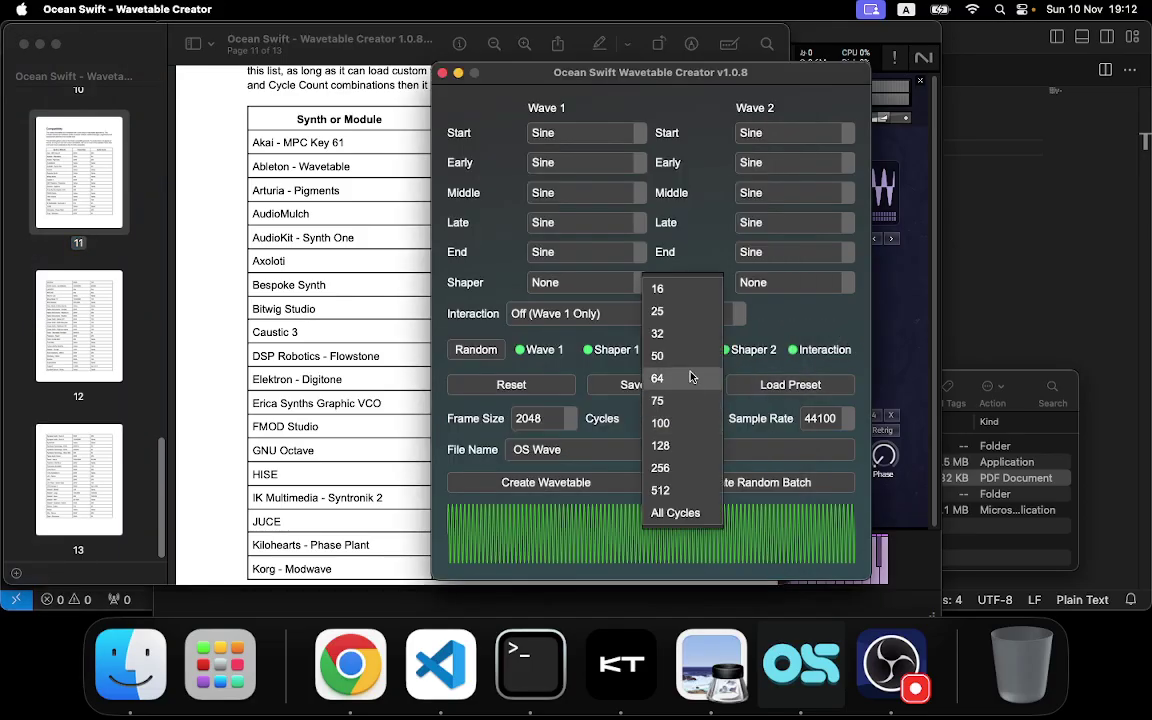
pyautogui.click(674, 290)
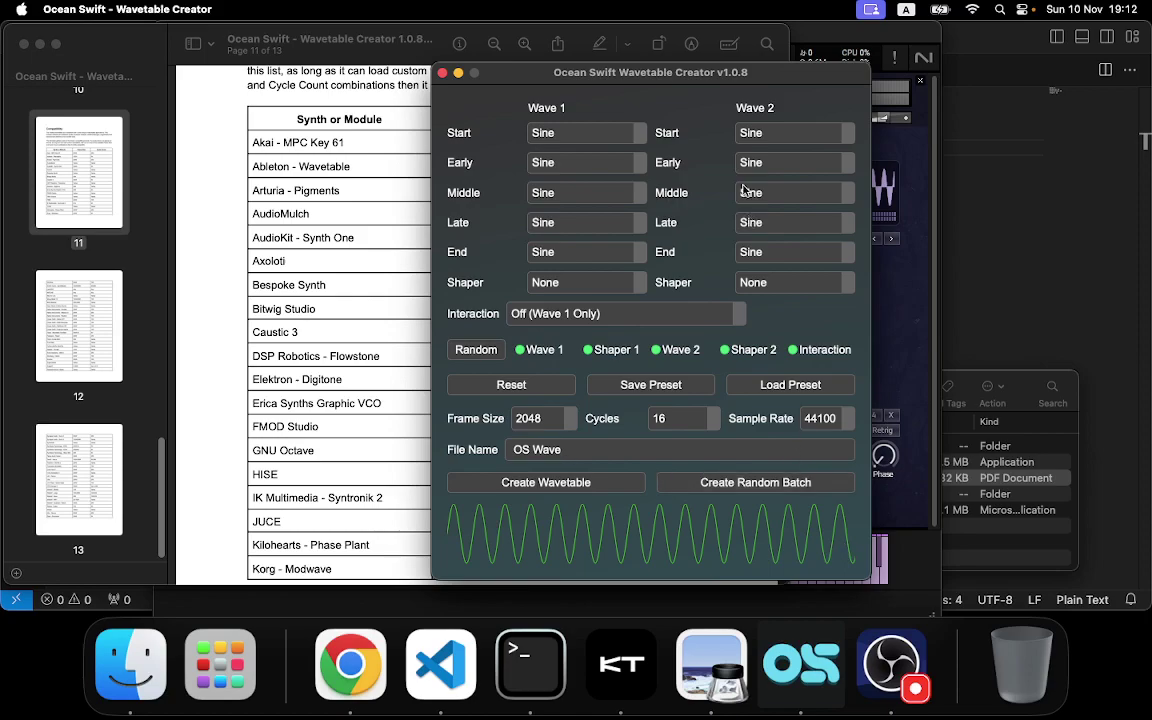
# - Return to the manual in Preview and look through the rest of the compatibility table to the end of page 13
pyautogui.click(265, 403)
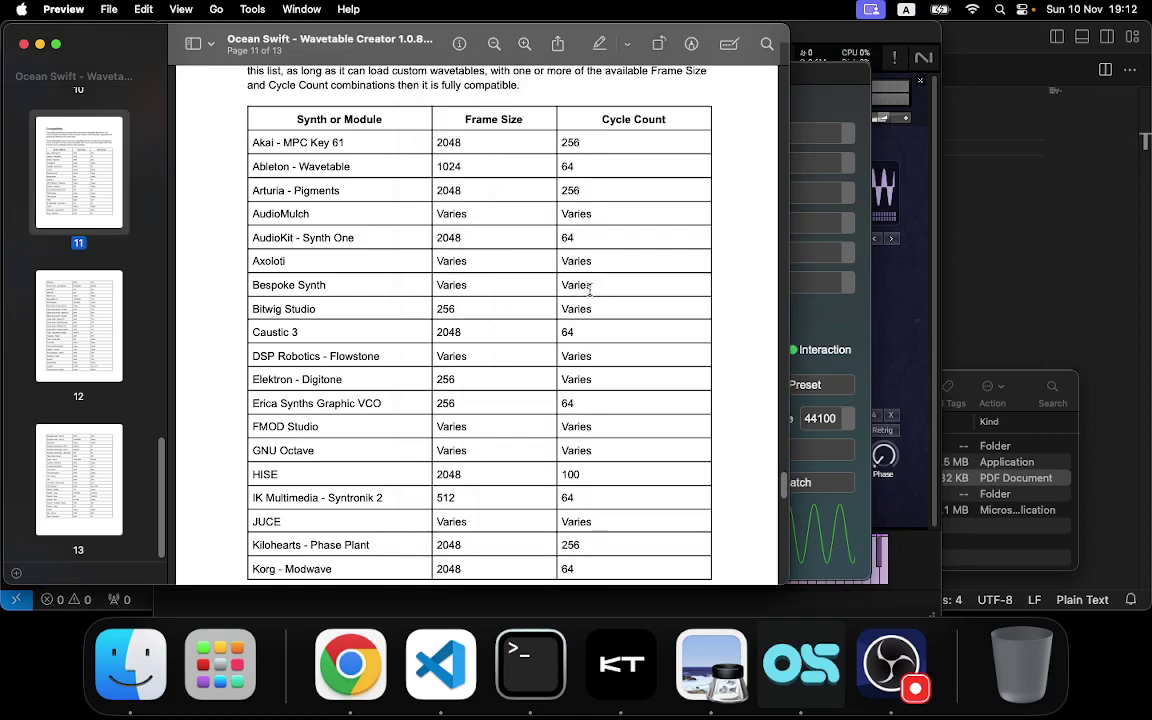
pyautogui.scroll(-10, 617, 342)
pyautogui.scroll(-10, 645, 385)
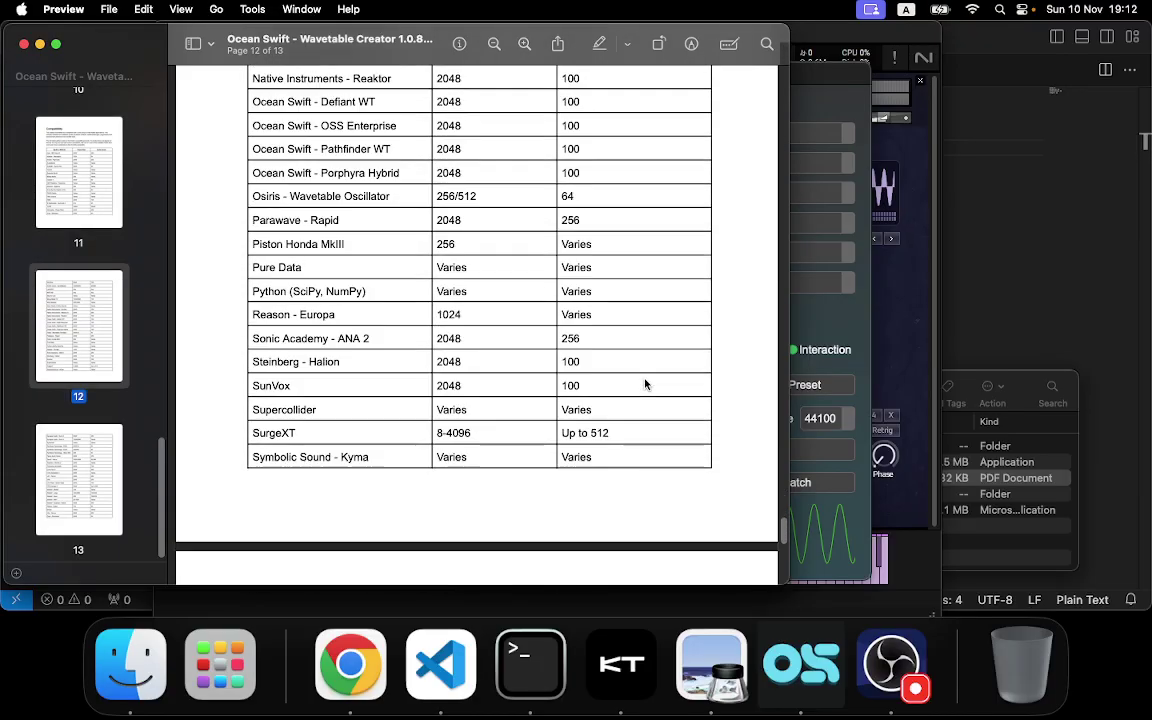
pyautogui.scroll(-8, 645, 386)
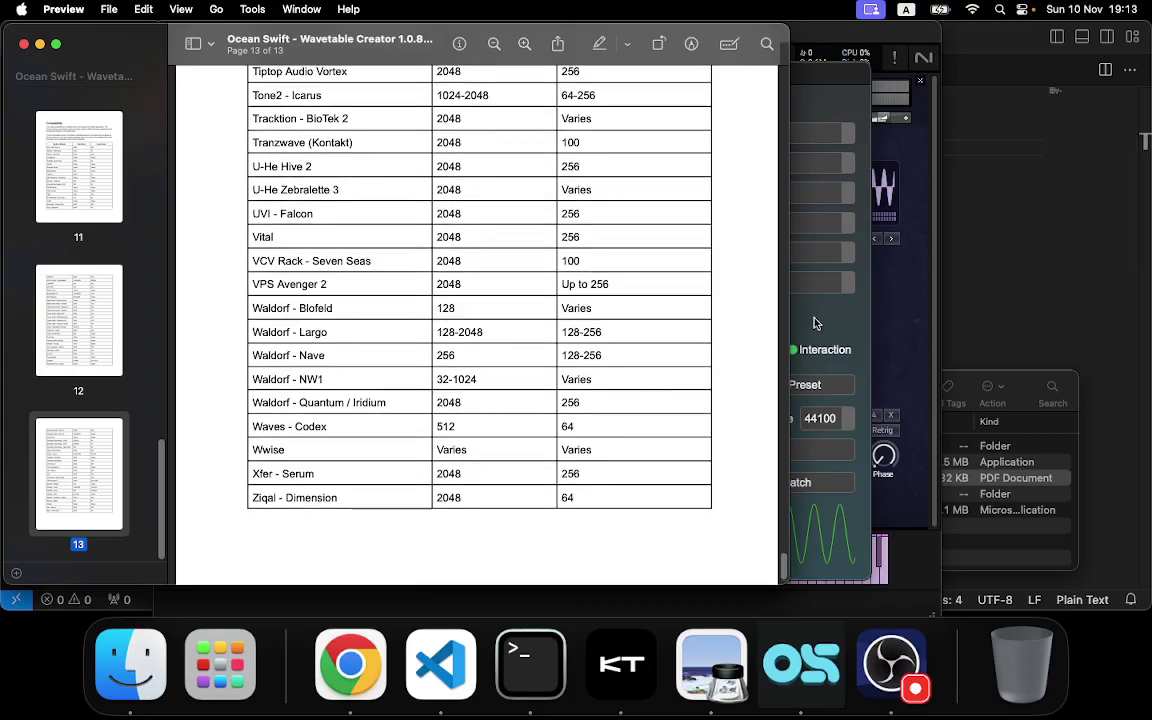
# - Highlight the frame size and cycle count listed for UVI - Falcon and look back through the table to page 12
pyautogui.scroll(2, 458, 436)
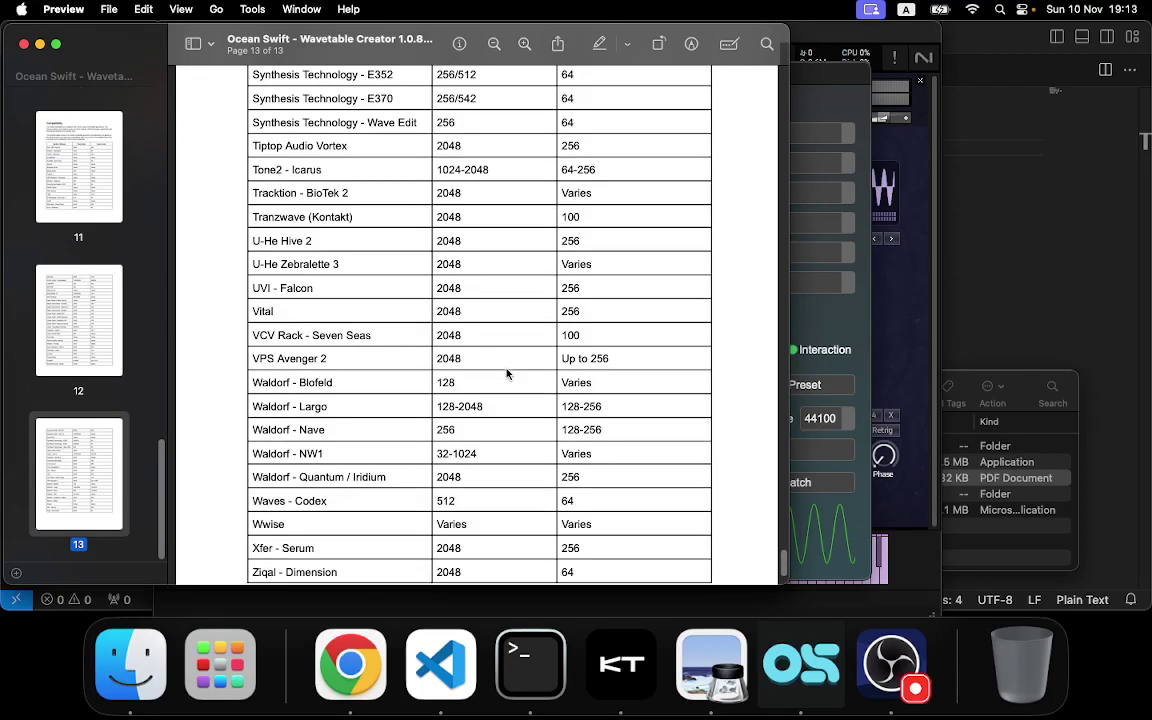
pyautogui.moveTo(434, 288); pyautogui.dragTo(638, 287)
pyautogui.scroll(5, 636, 300)
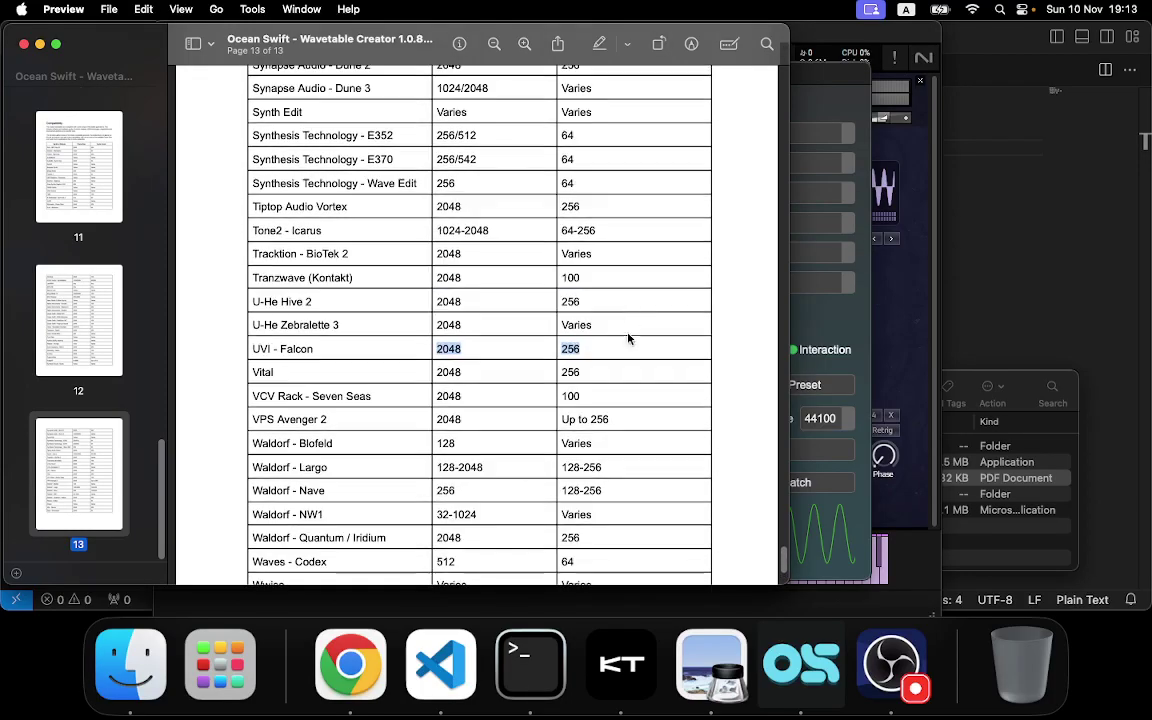
pyautogui.scroll(15, 495, 350)
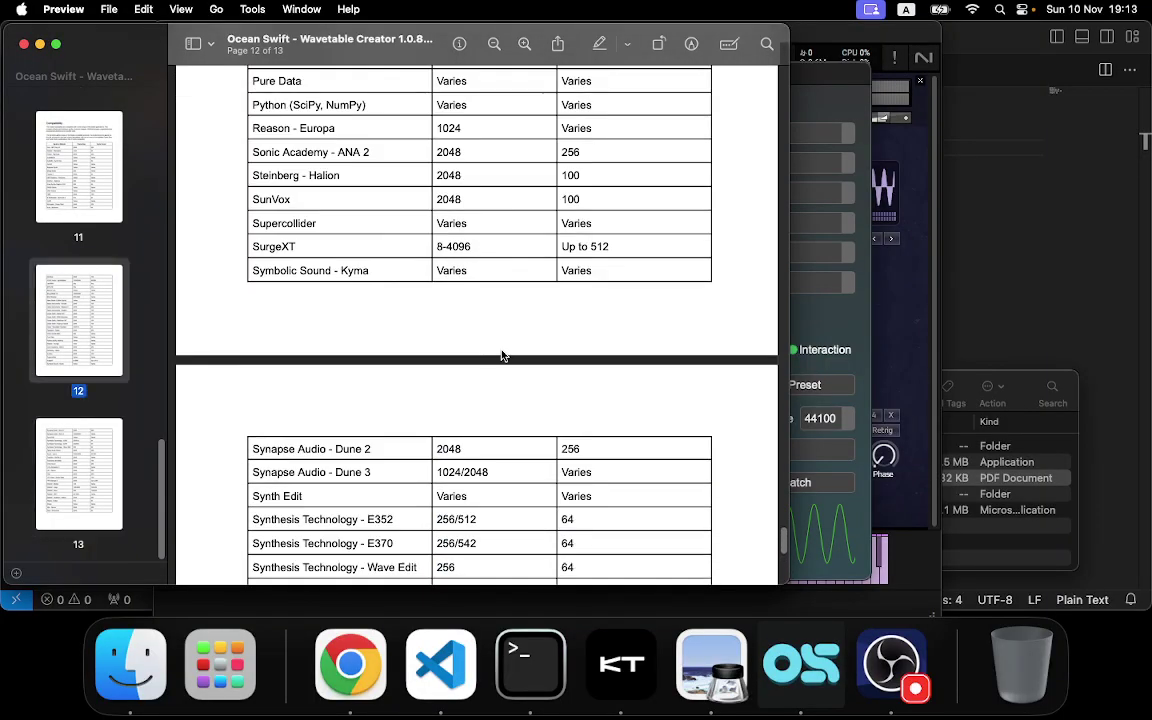
pyautogui.scroll(3, 506, 357)
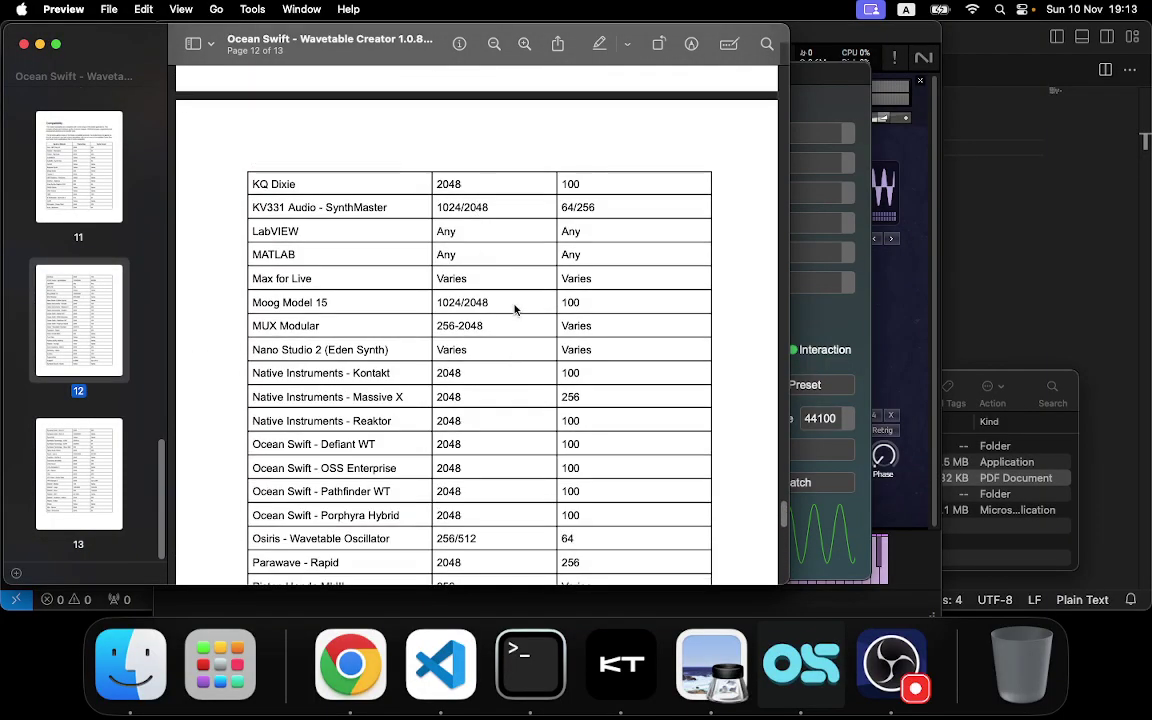
# - Bring up Ocean Swift Wavetable Creator briefly, then return to the manual and check the cycle count listed for Native Instruments - Massive X
pyautogui.click(842, 325)
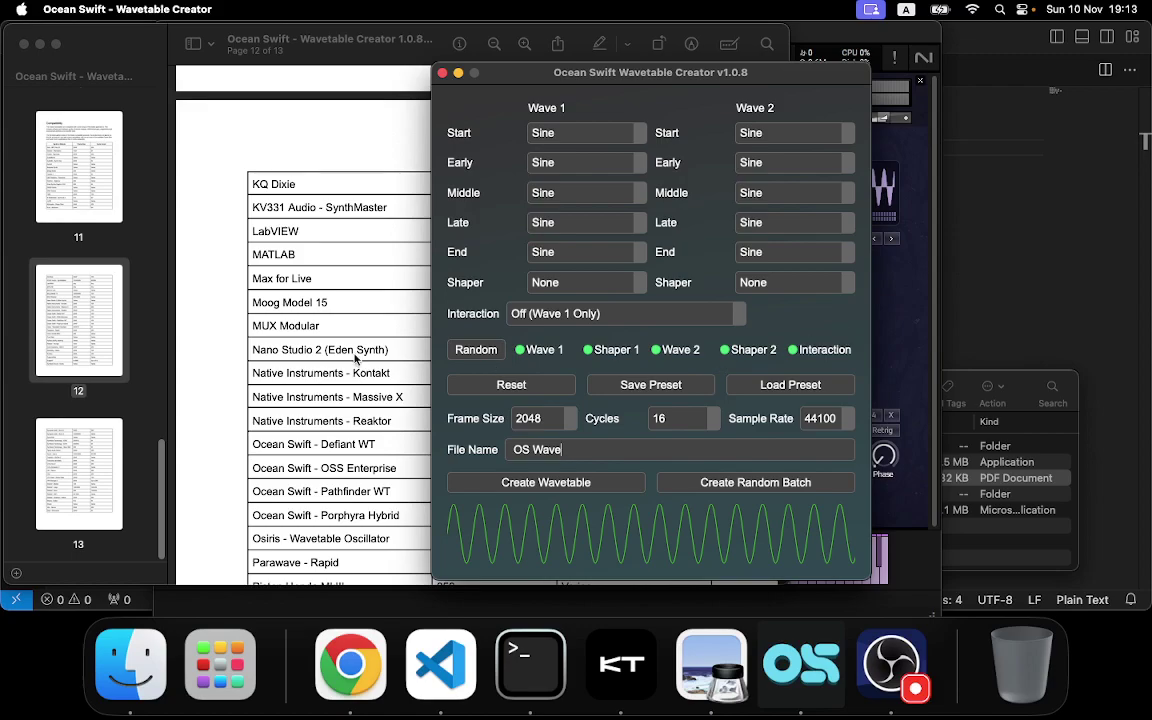
pyautogui.click(366, 418)
pyautogui.scroll(-1, 500, 410)
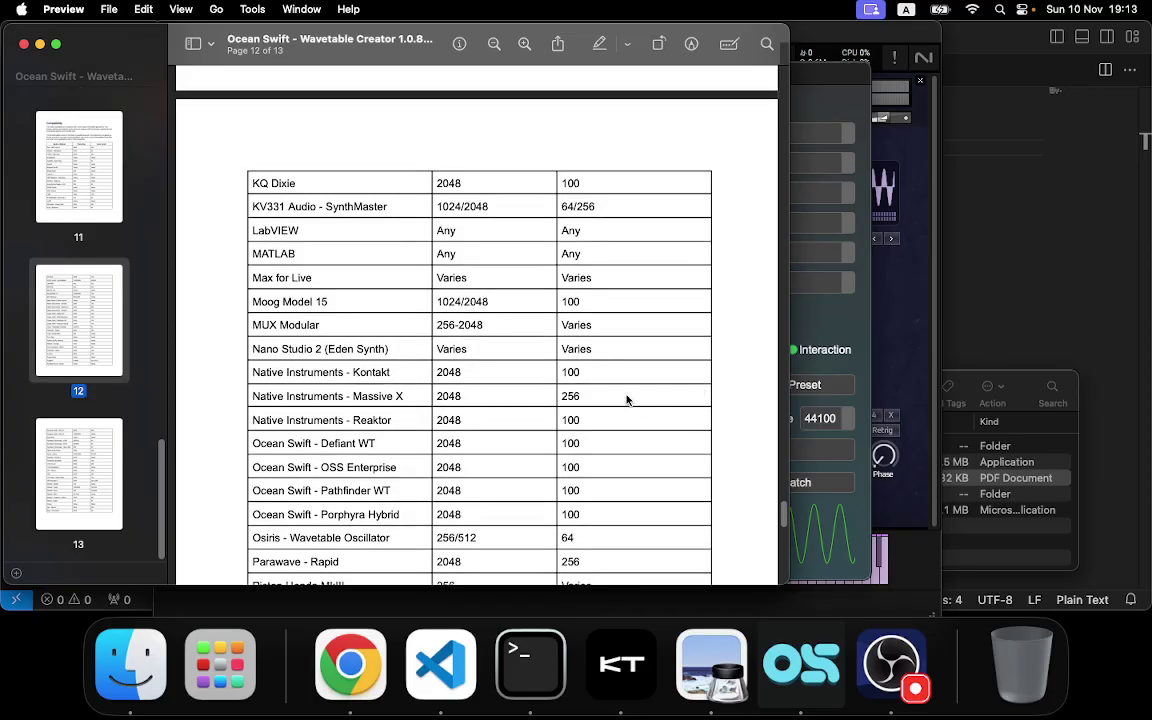
pyautogui.doubleClick(574, 396)
# - Switch to Ocean Swift Wavetable Creator, choose frame size 2048 and randomize the waves, shapers and interaction three times
pyautogui.click(848, 316)
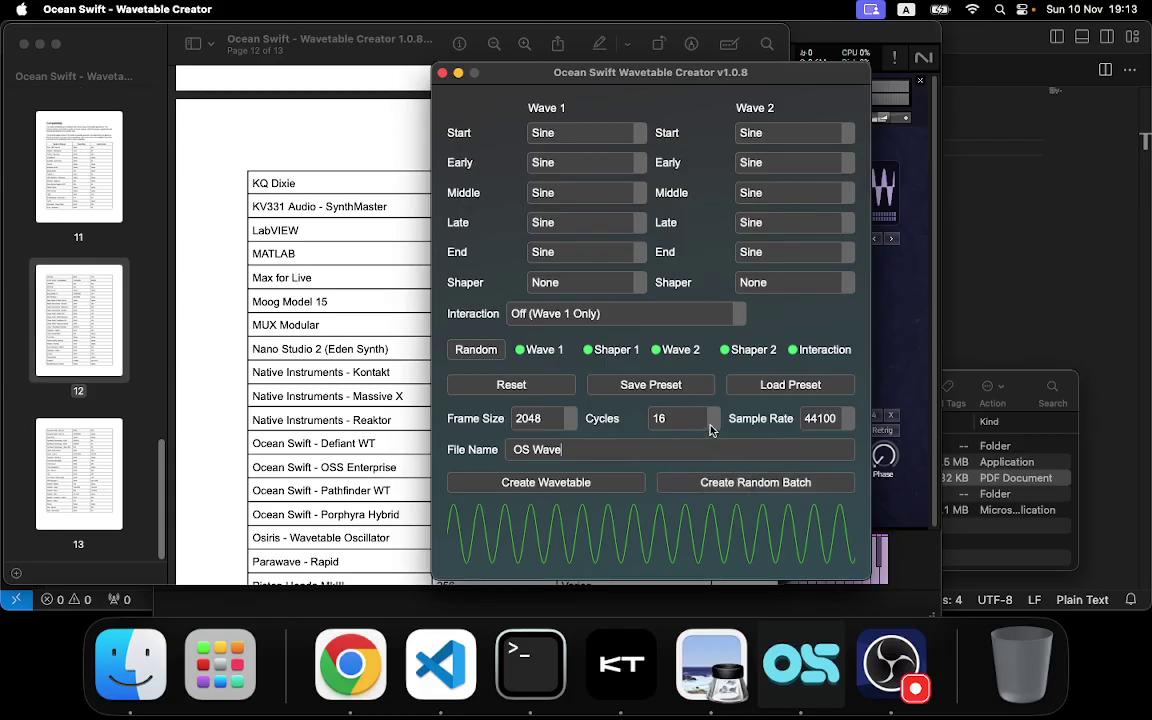
pyautogui.click(569, 422)
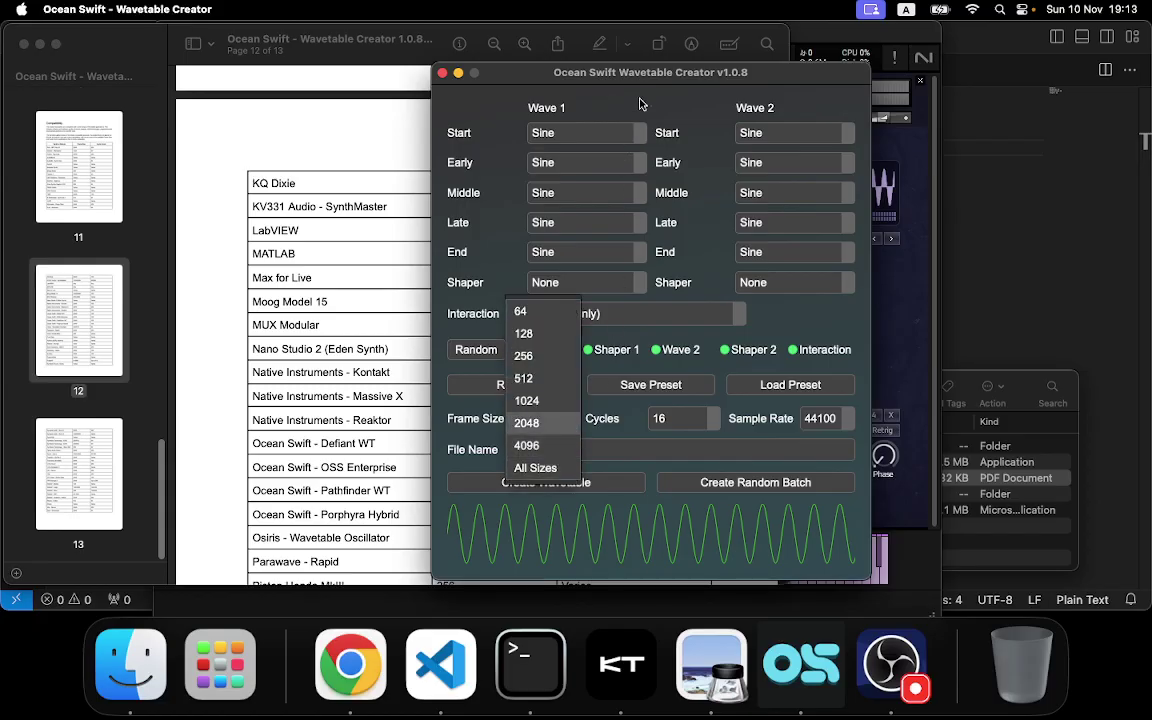
pyautogui.click(526, 422)
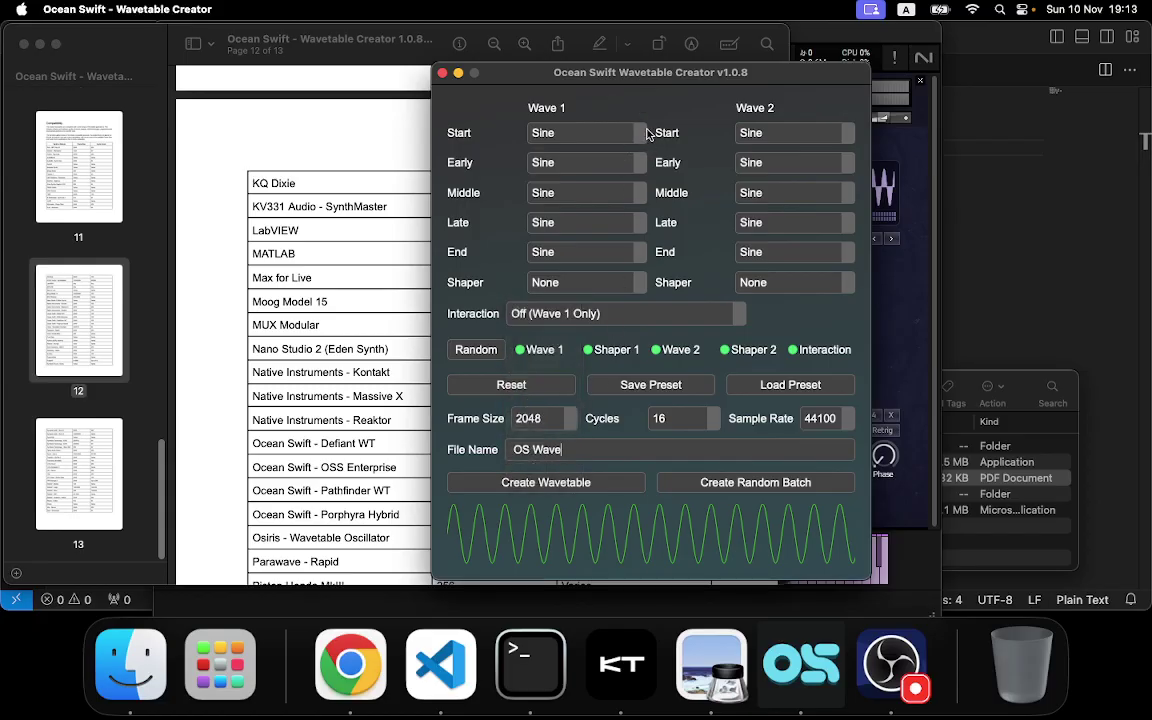
pyautogui.click(478, 351)
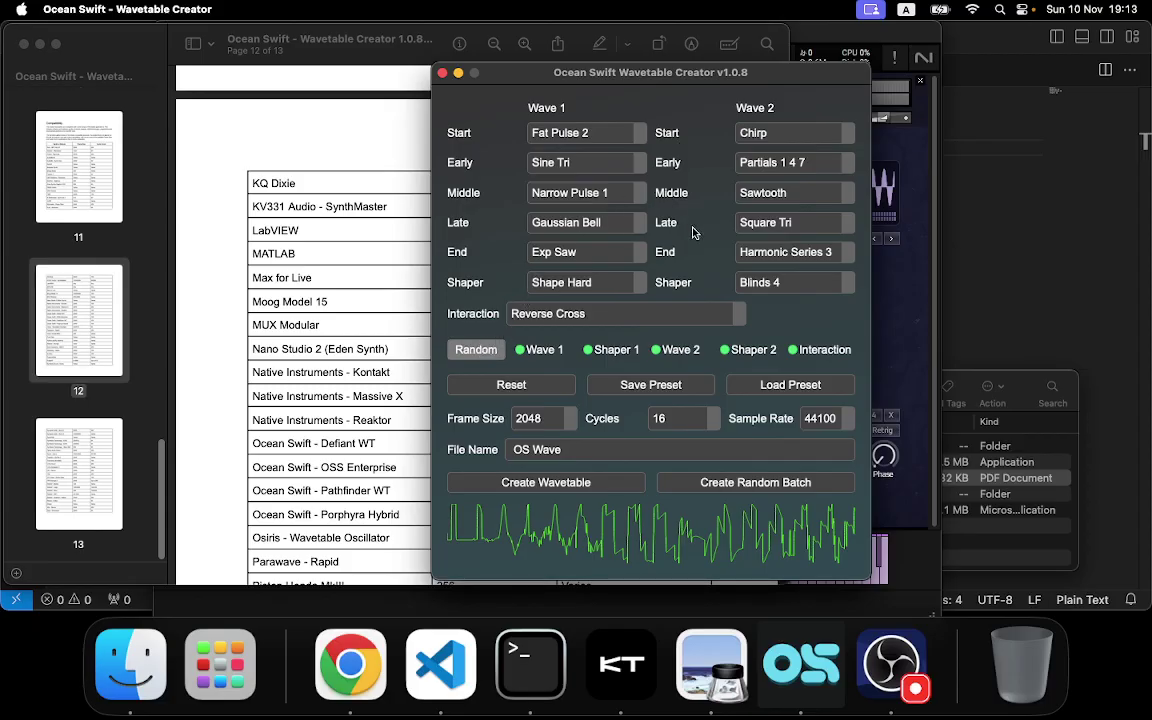
pyautogui.click(478, 350)
pyautogui.click(478, 350)
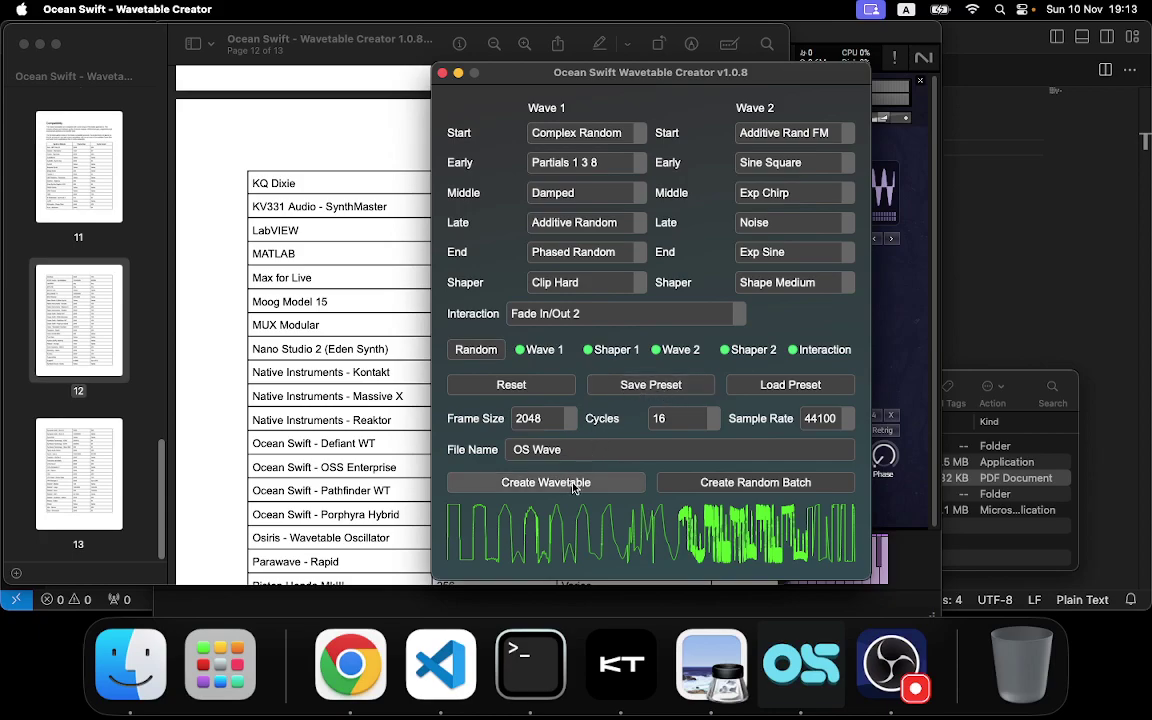
# - Set the wavetable's cycles to All Cycles and its frame size to All Sizes
pyautogui.click(688, 419)
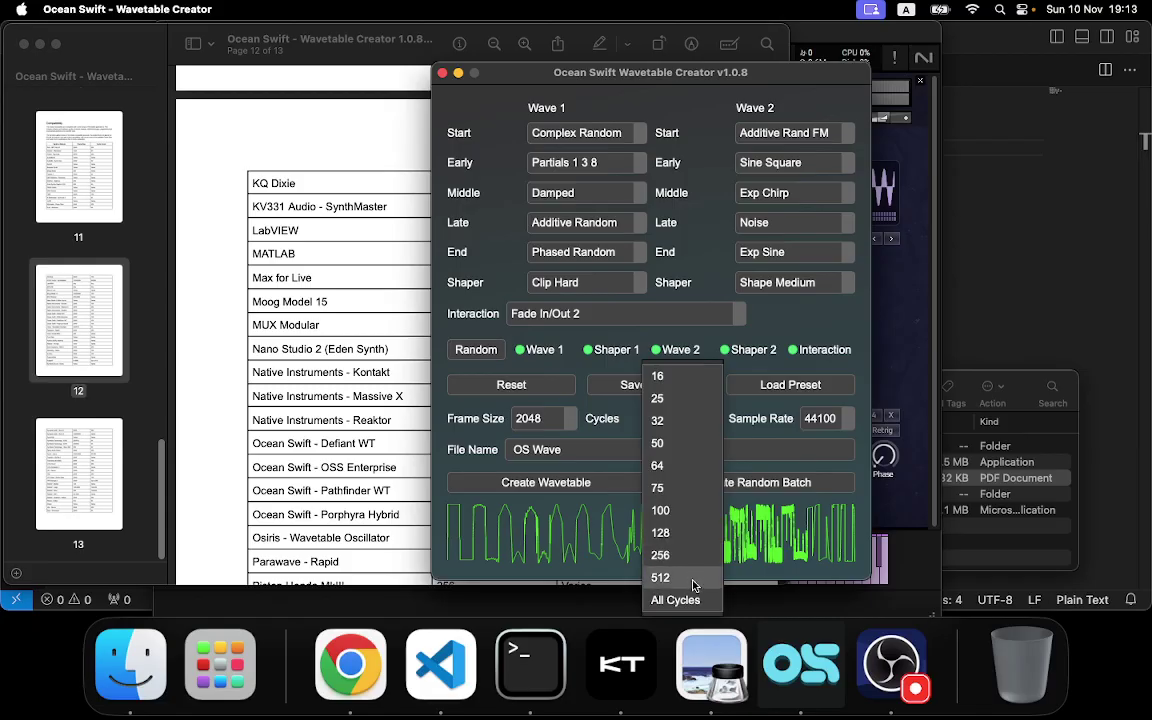
pyautogui.click(660, 598)
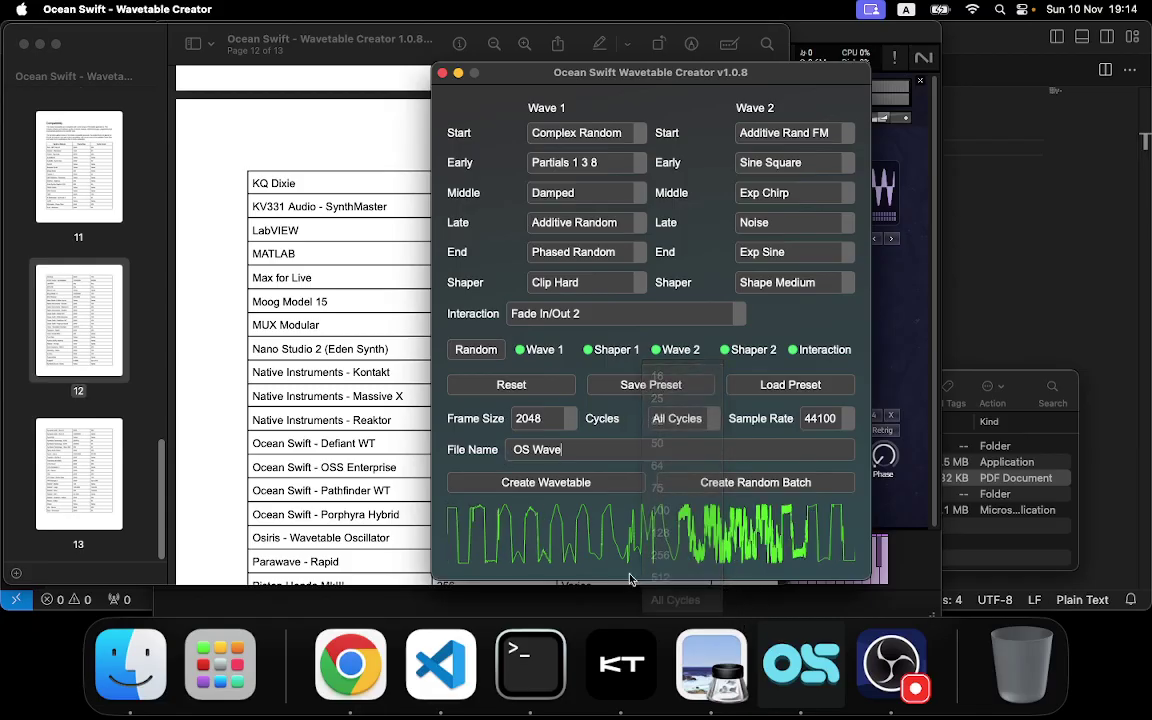
pyautogui.click(540, 418)
pyautogui.click(549, 470)
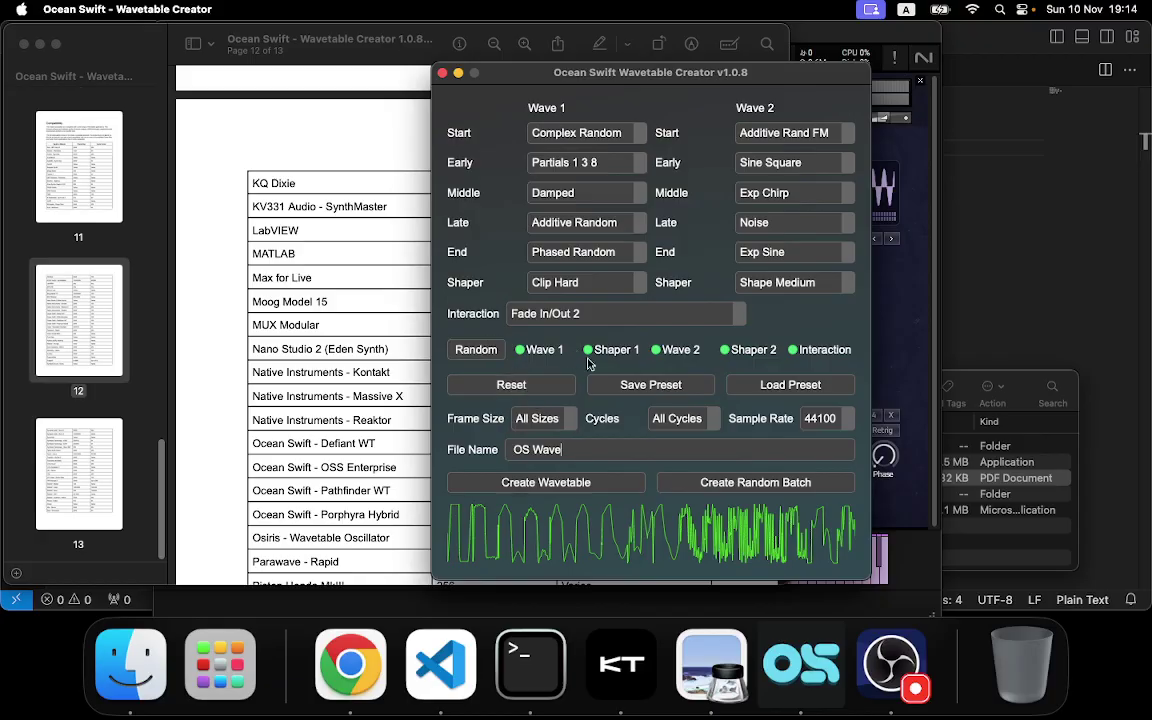
# - Create a random batch of 5 wavetables in a folder named "Batch Example"
pyautogui.click(700, 484)
pyautogui.click(669, 314)
pyautogui.click(620, 299)
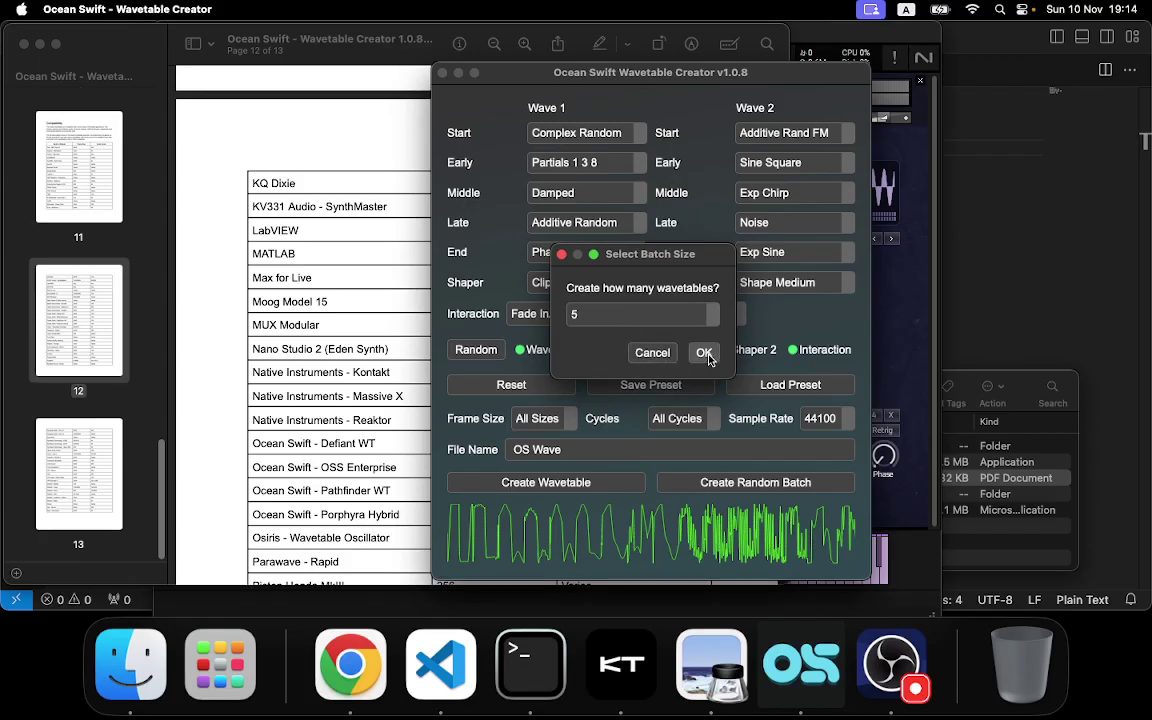
pyautogui.click(704, 354)
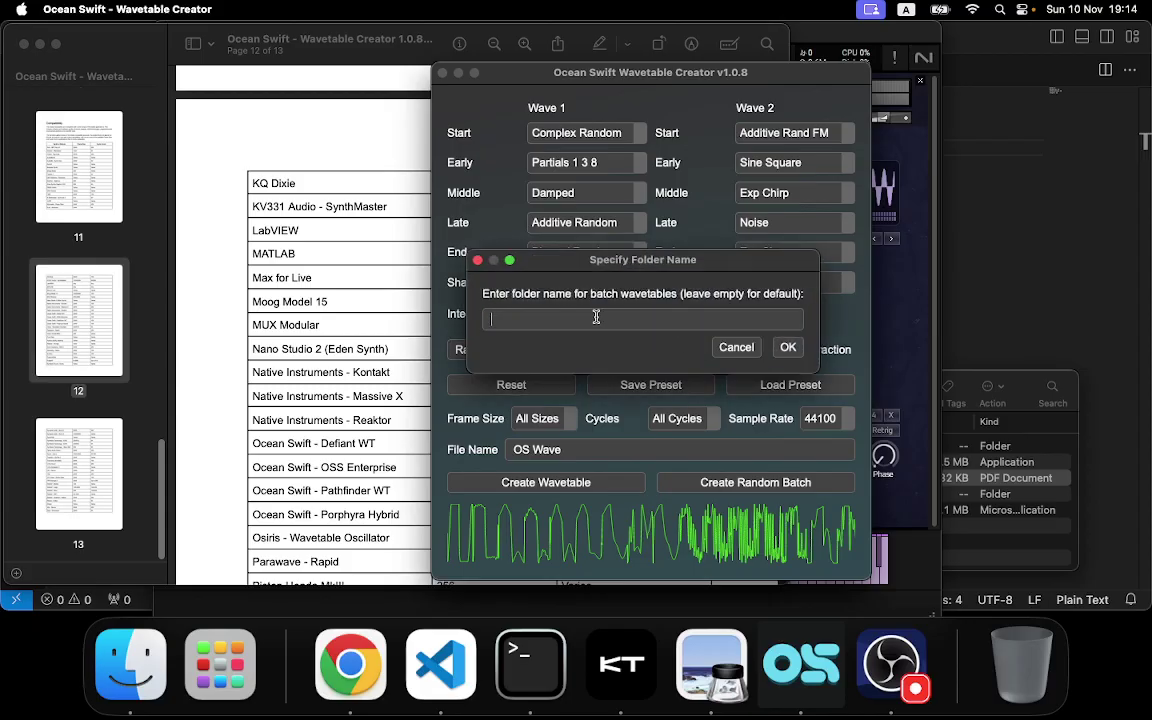
pyautogui.write('Batch Example')
pyautogui.press('Return')
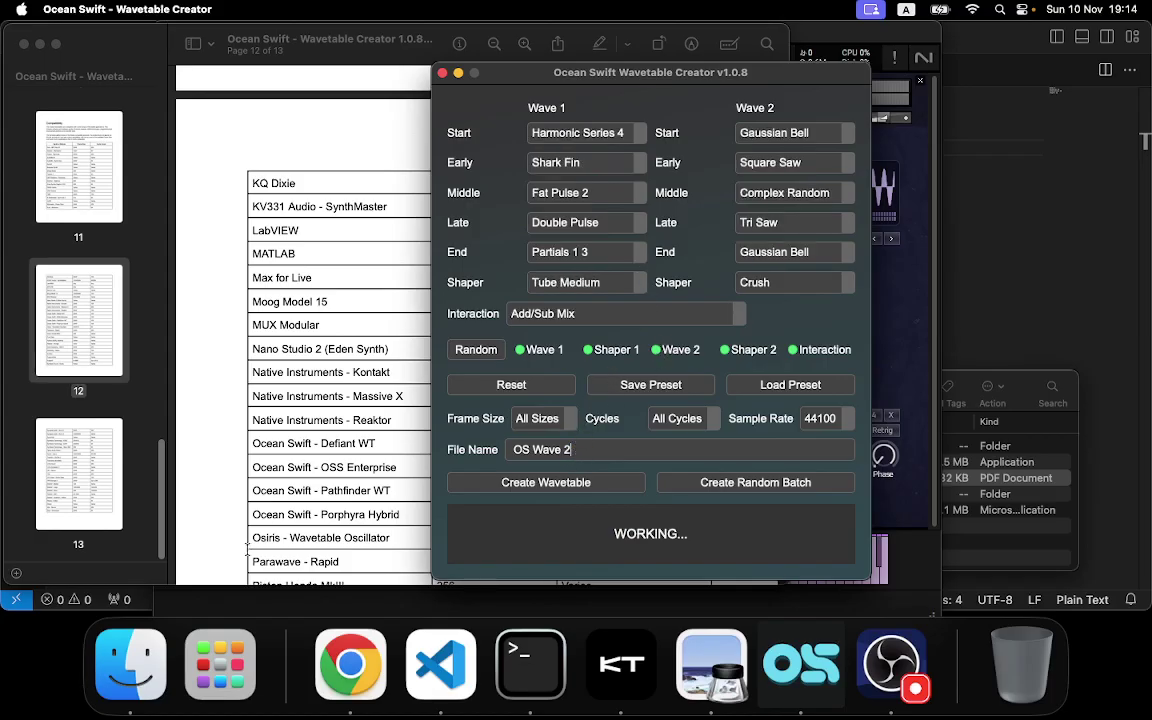
# - Switch to Finder, collapse Interleaved Magic, expand the Batch Example folder and move the window off the Wavetable Creator
pyautogui.click(130, 665)
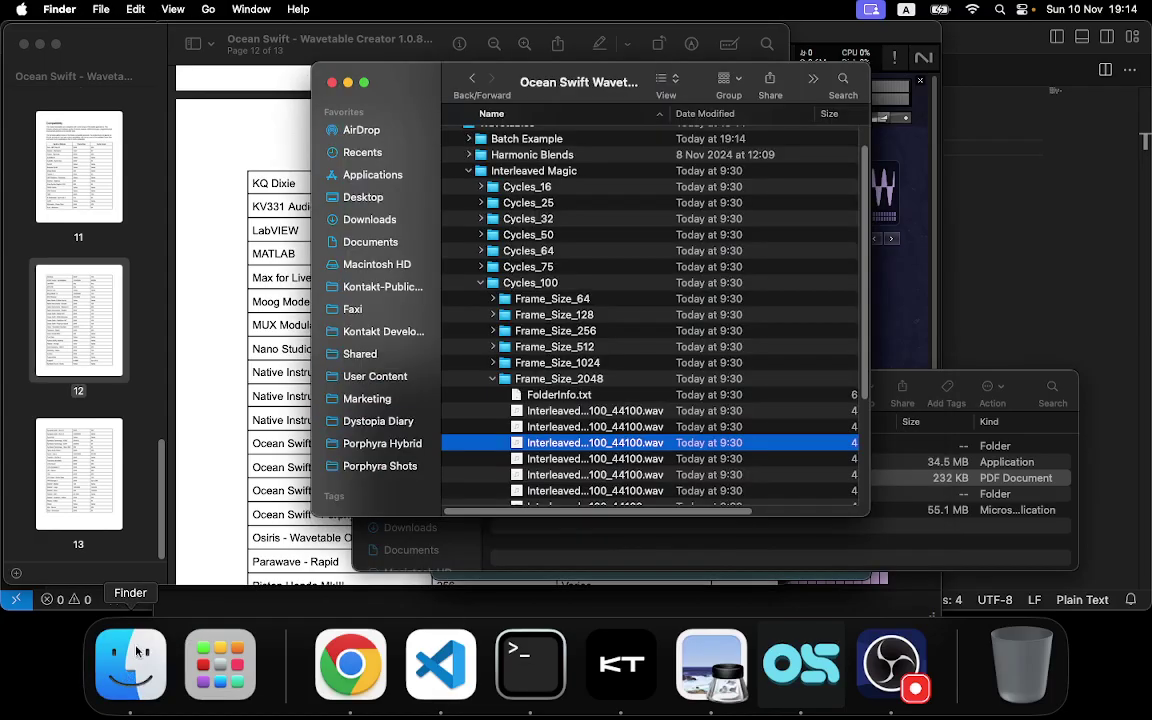
pyautogui.click(467, 172)
pyautogui.click(468, 170)
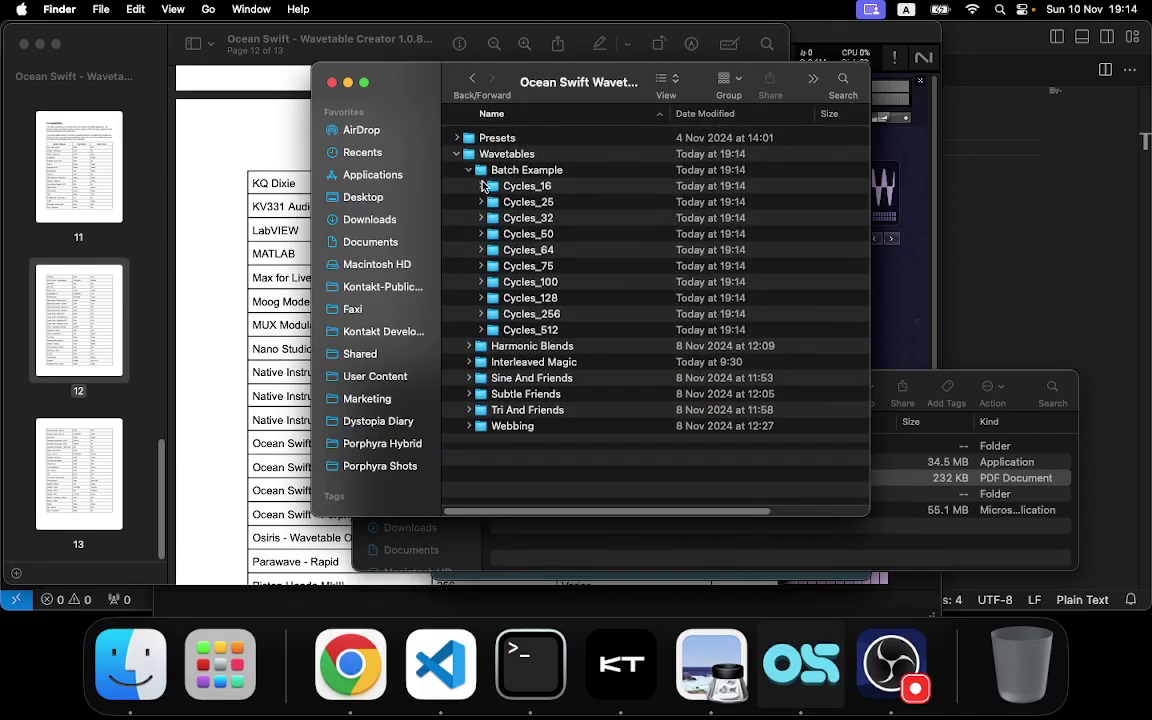
pyautogui.moveTo(520, 68); pyautogui.dragTo(326, 65)
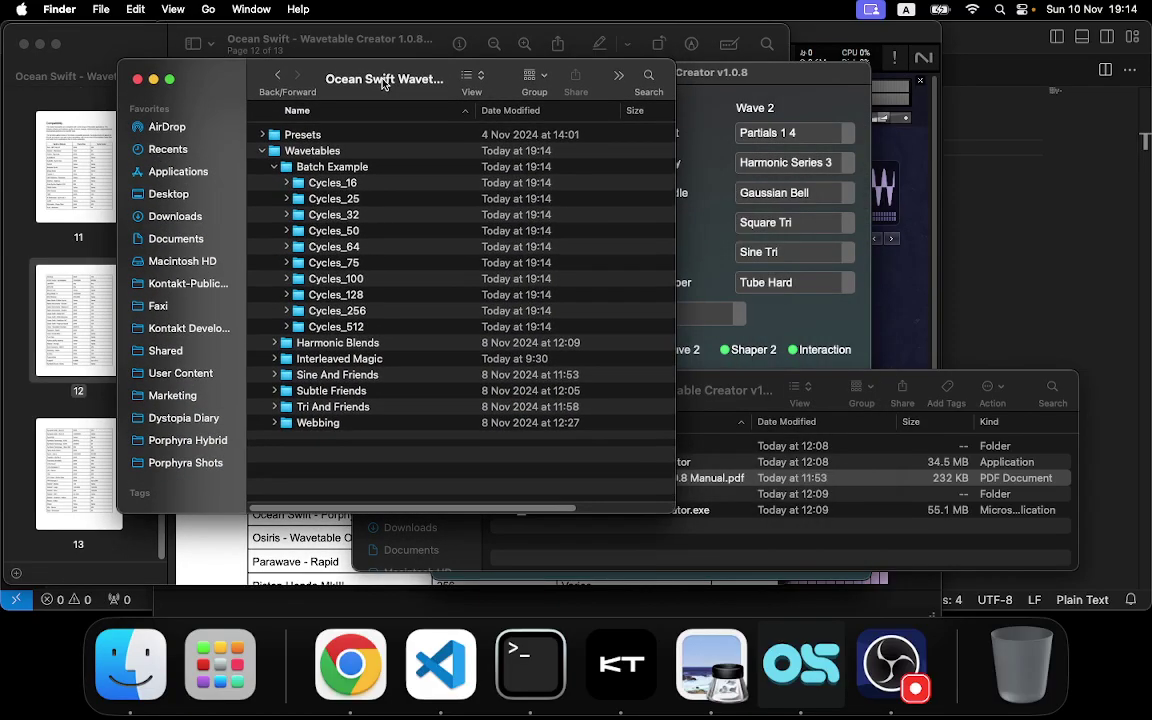
# - Check the batch creation in Ocean Swift Wavetable Creator alongside the Batch Example folder in Finder
pyautogui.click(738, 113)
pyautogui.click(771, 352)
pyautogui.click(312, 200)
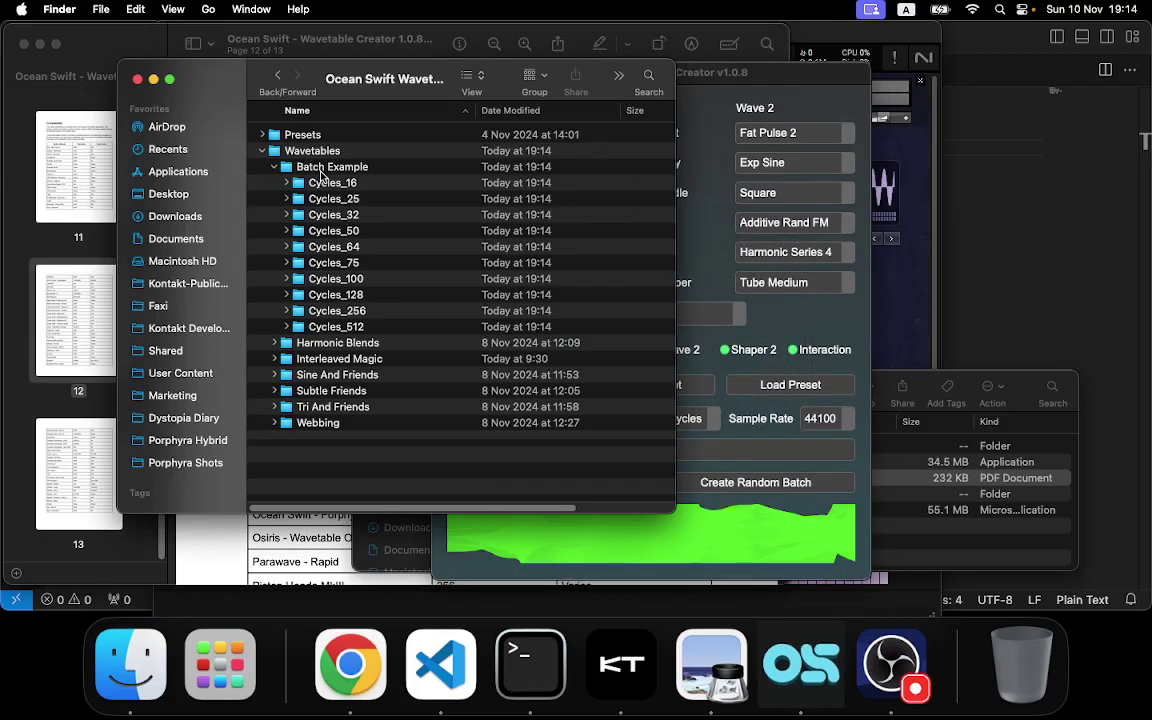
pyautogui.click(840, 265)
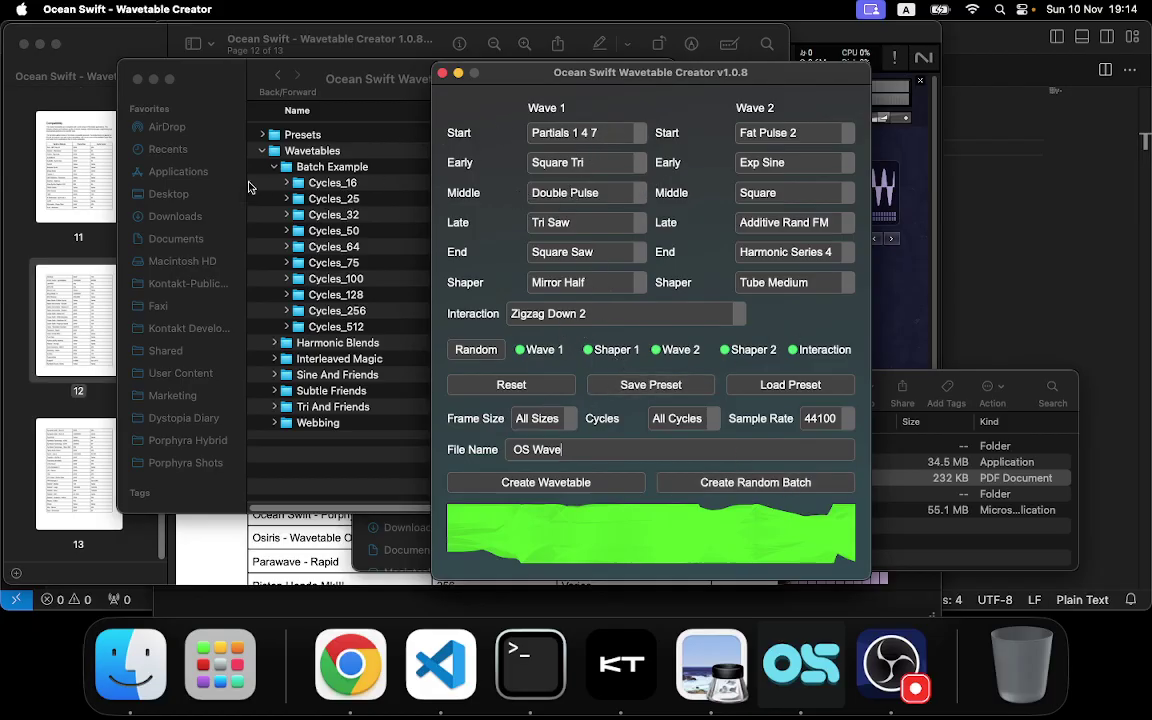
# - Return to Finder and inspect the Cycles_16 folder of Batch Example, including its Frame_Size_64 subfolder
pyautogui.click(287, 184)
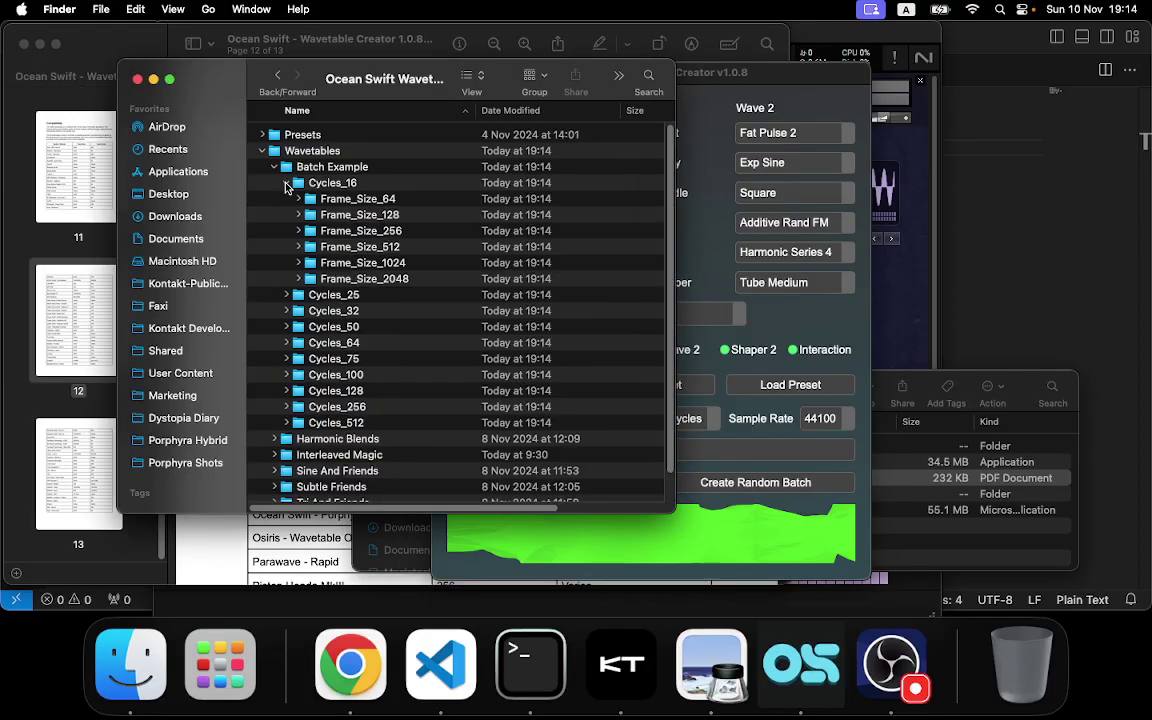
pyautogui.click(287, 184)
pyautogui.click(286, 184)
pyautogui.click(298, 200)
pyautogui.click(286, 184)
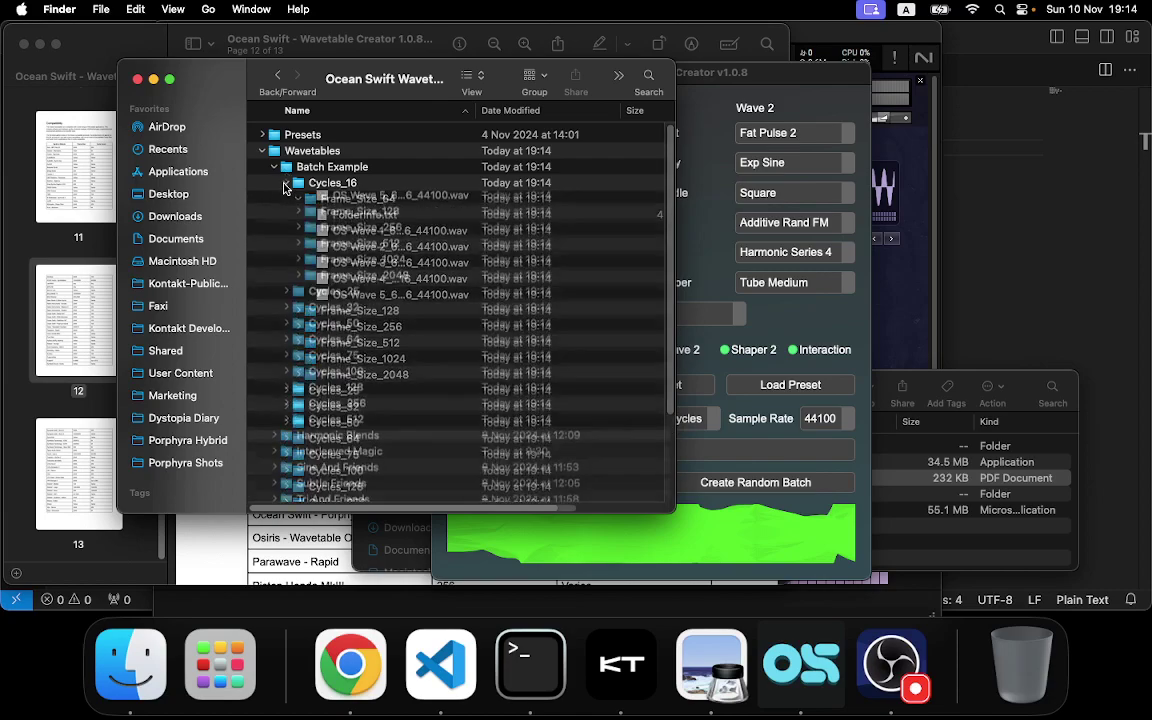
# - Expand Frame_Size_2048 inside the Cycles_100 folder and select the OS Wave 1 file
pyautogui.click(286, 279)
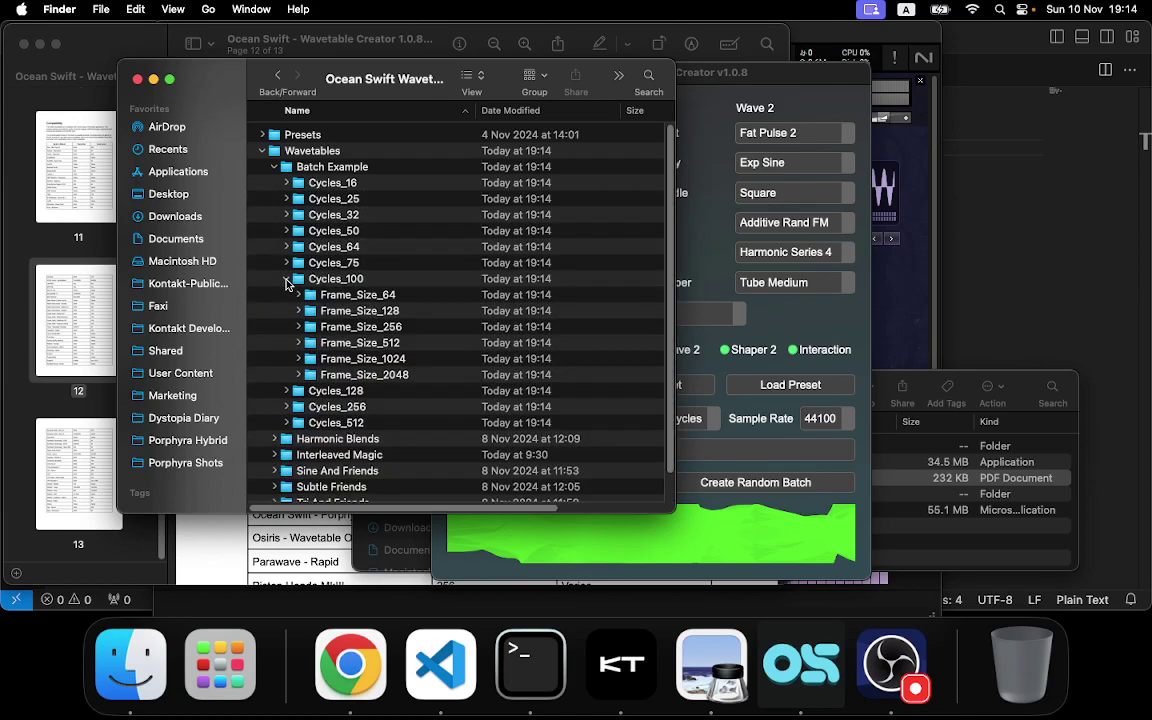
pyautogui.scroll(-2, 286, 281)
pyautogui.click(298, 343)
pyautogui.scroll(-3, 300, 340)
pyautogui.click(441, 309)
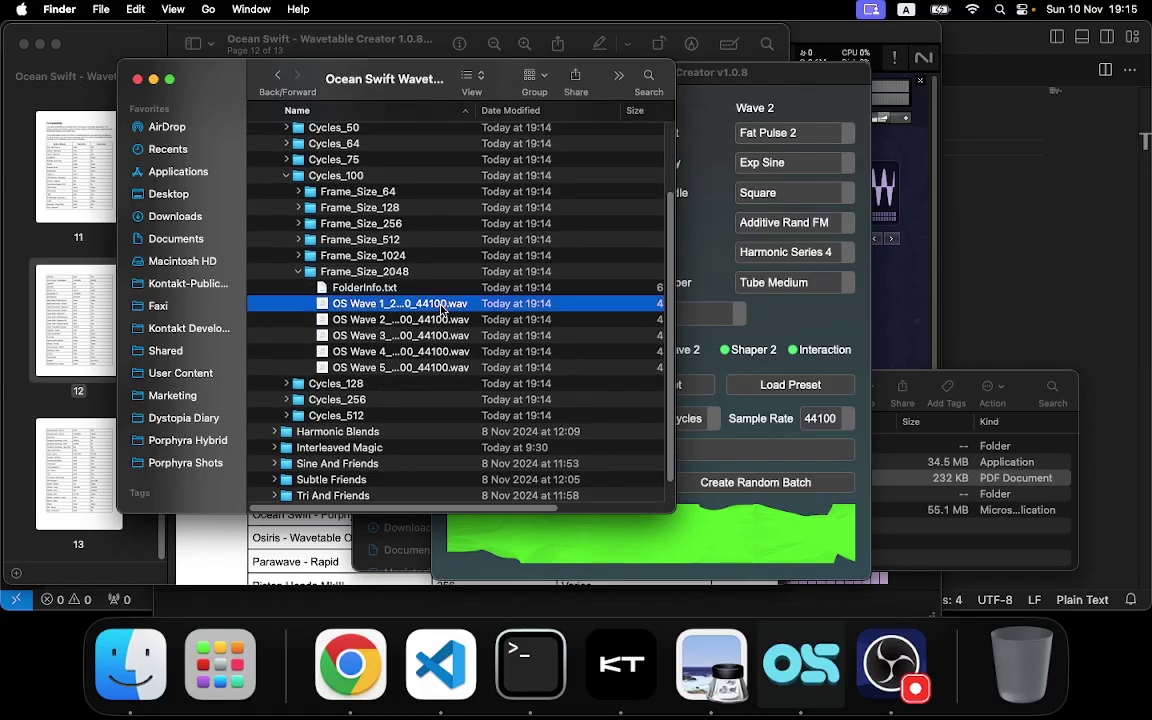
pyautogui.scroll(-2, 262, 380)
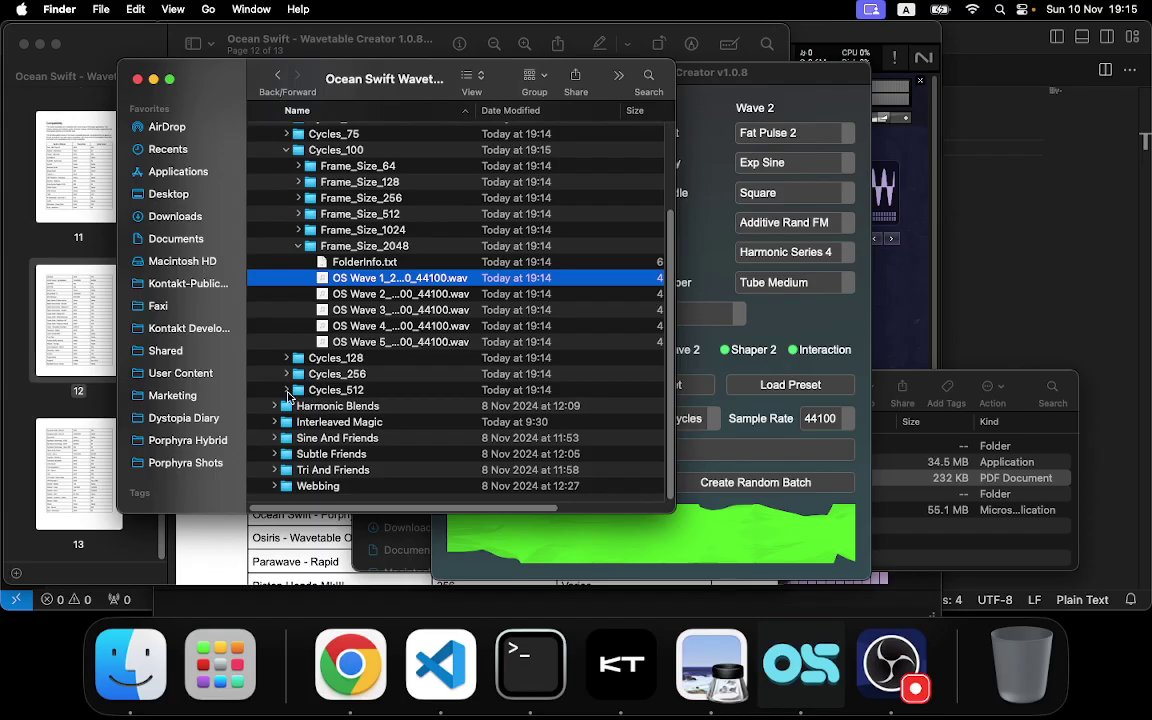
# - Glance at the Wavetable Creator, then expand Frame_Size_256 inside Cycles_512 in Finder and select its OS Wave 1 file
pyautogui.click(822, 334)
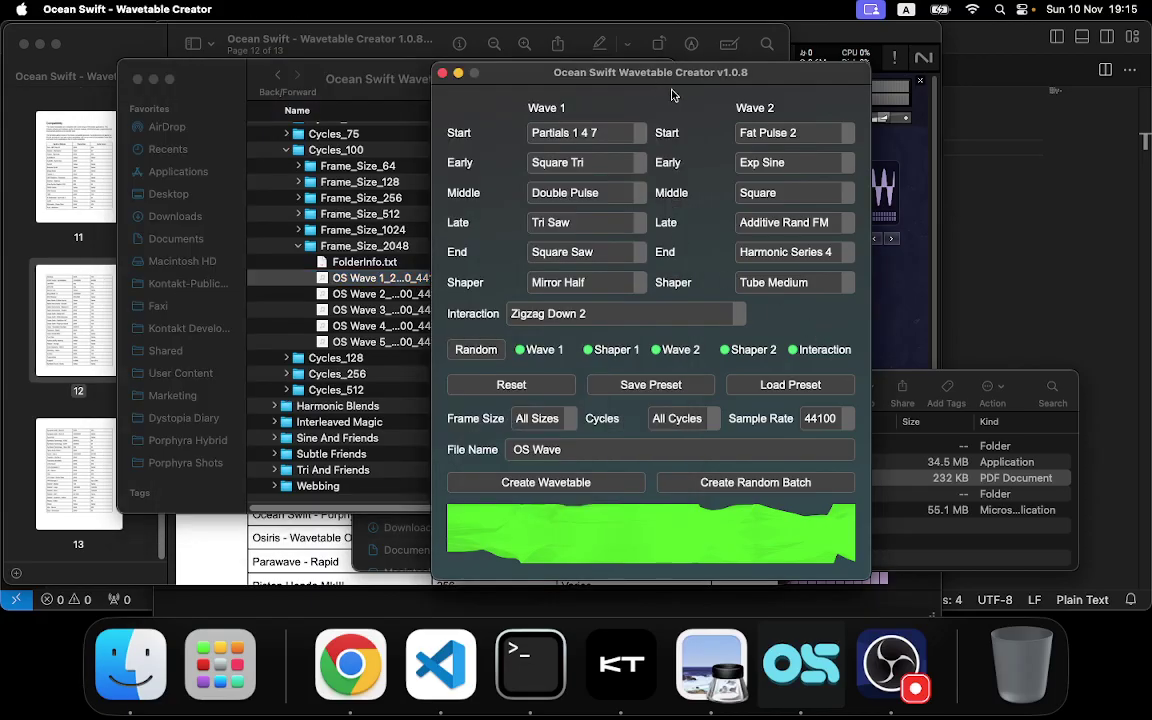
pyautogui.click(287, 390)
pyautogui.scroll(-3, 310, 410)
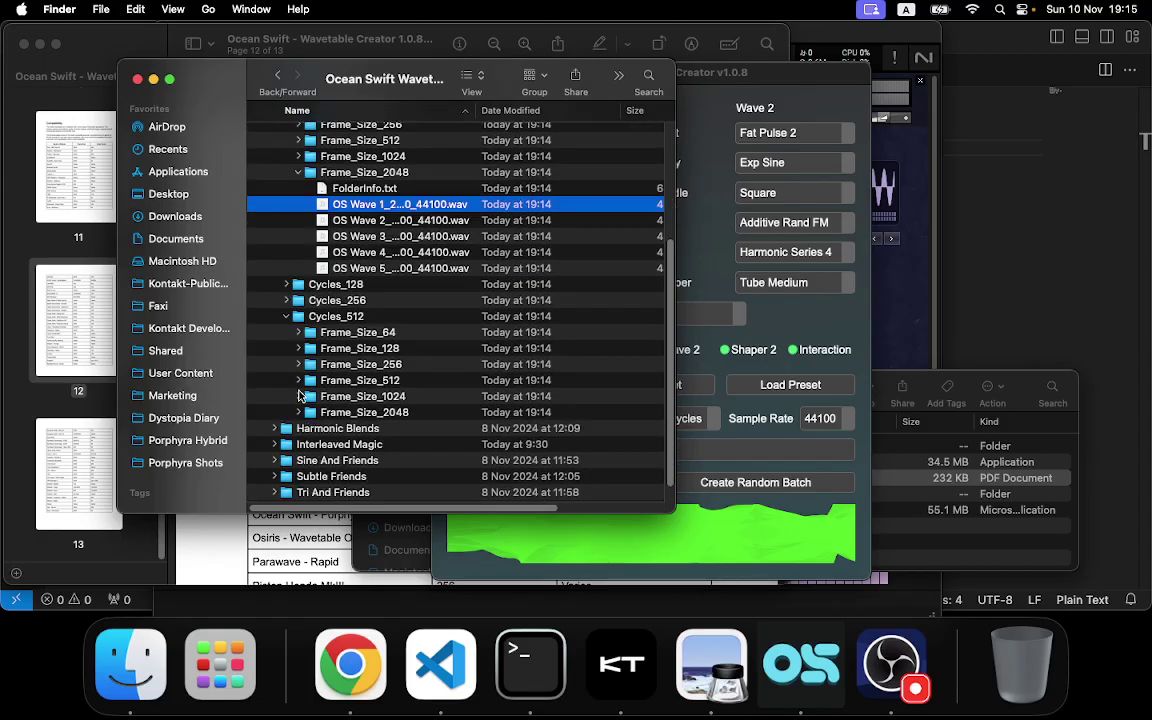
pyautogui.click(305, 366)
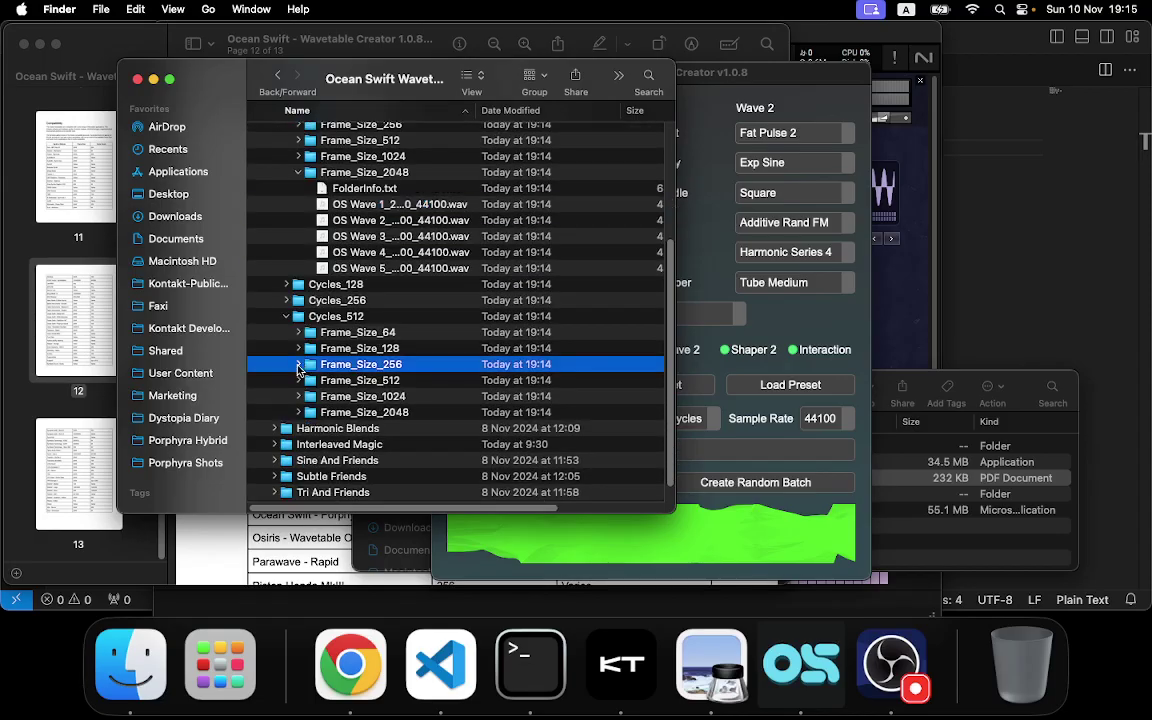
pyautogui.click(298, 364)
pyautogui.click(413, 398)
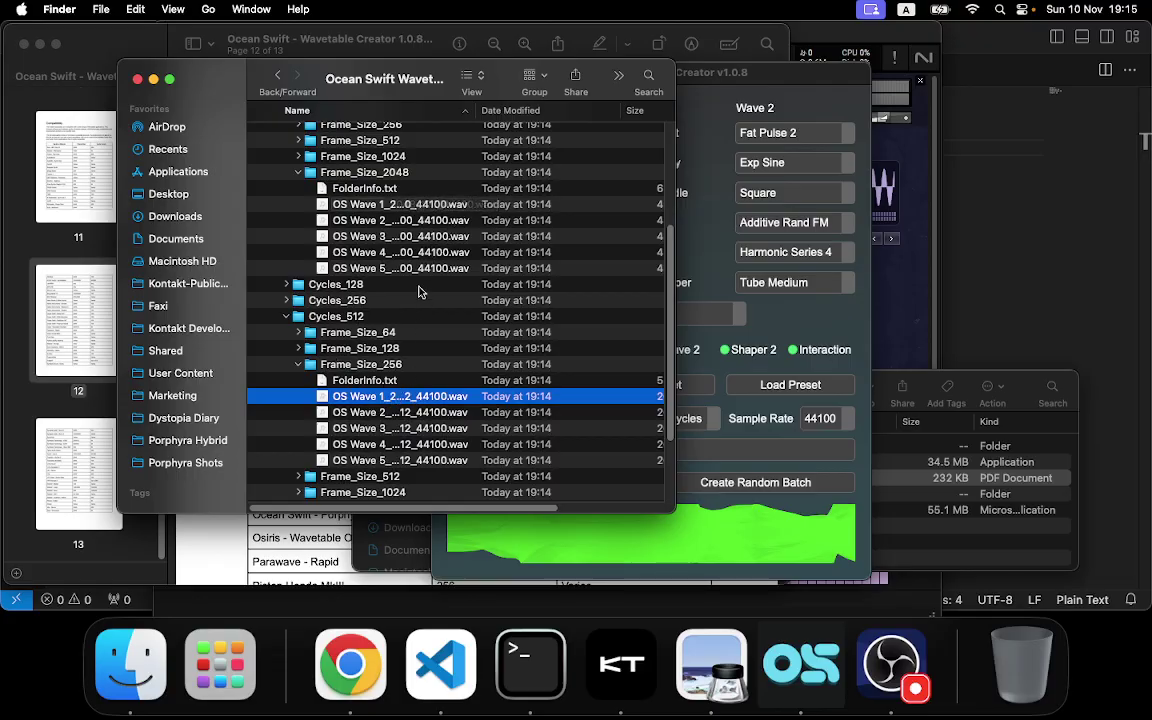
# - Inspect the files in Frame_Size_2048 of Cycles_512, collapse that subfolder and switch back to Ocean Swift Wavetable Creator
pyautogui.click(289, 319)
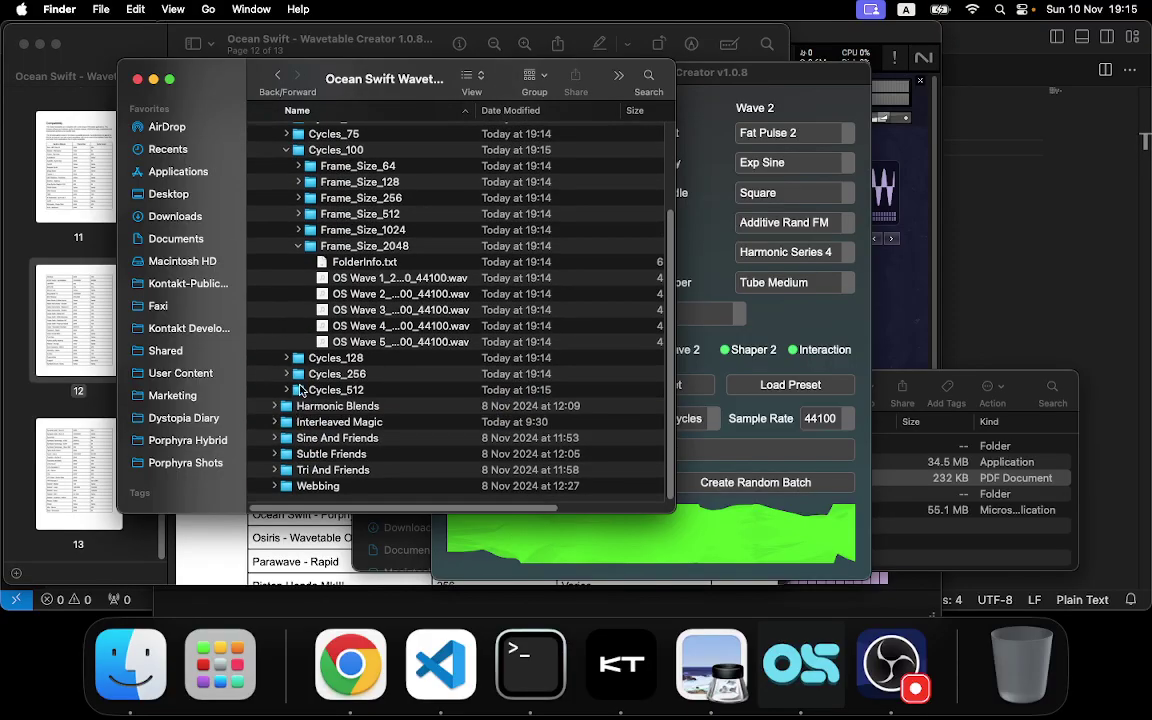
pyautogui.click(287, 391)
pyautogui.click(298, 438)
pyautogui.scroll(-1, 299, 460)
pyautogui.scroll(-4, 299, 467)
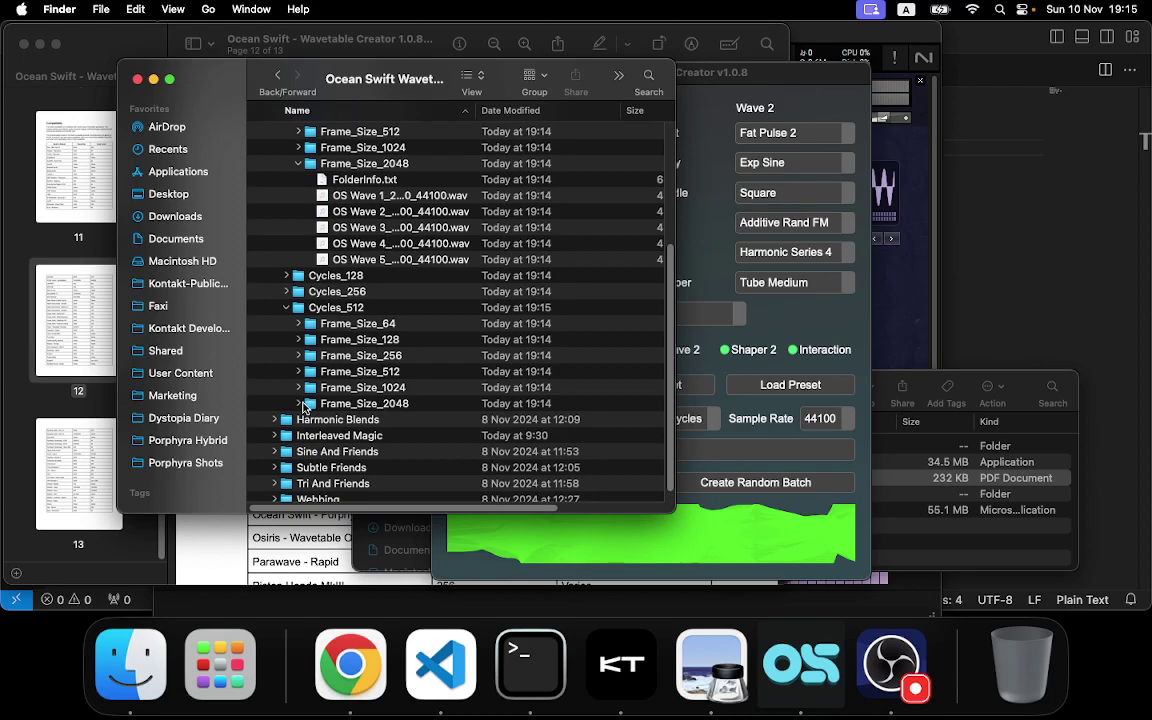
pyautogui.click(299, 404)
pyautogui.click(303, 405)
pyautogui.press('Down')
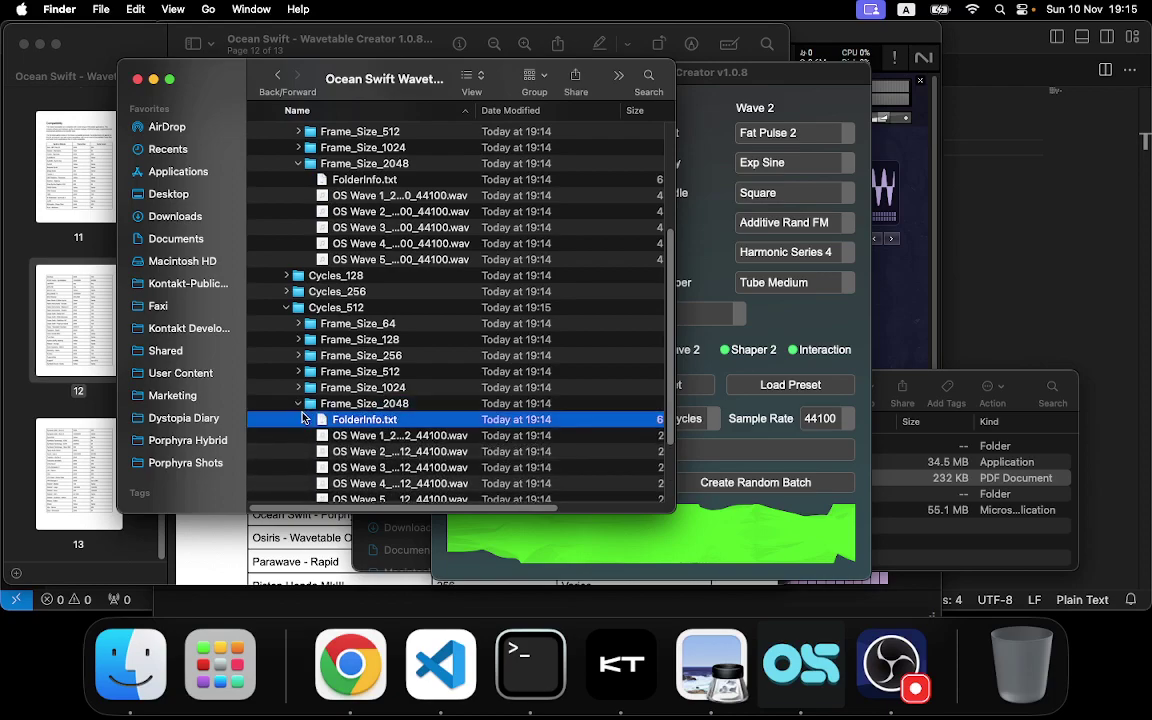
pyautogui.press('Left')
pyautogui.scroll(-1, 370, 395)
pyautogui.click(709, 298)
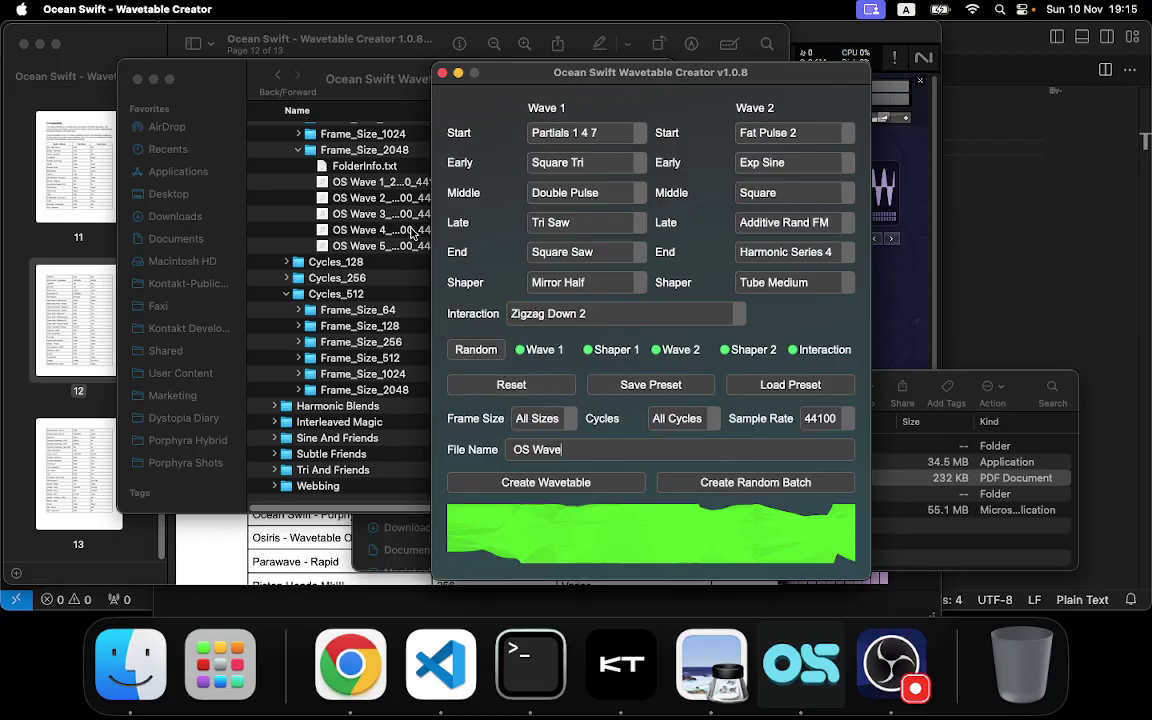
# - Look over the Cycles and Frame_Size folders of Batch Example in Finder and return to the Wavetable Creator
pyautogui.click(410, 278)
pyautogui.scroll(3, 435, 270)
pyautogui.scroll(-1, 445, 280)
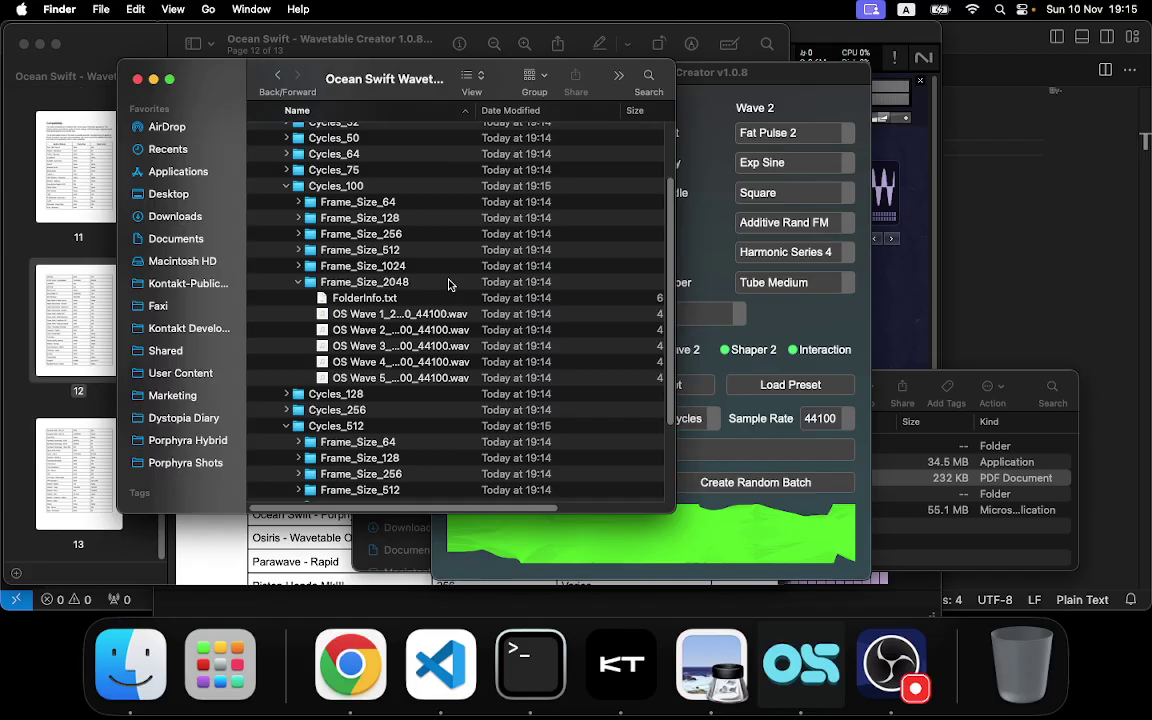
pyautogui.scroll(3, 455, 275)
pyautogui.click(724, 241)
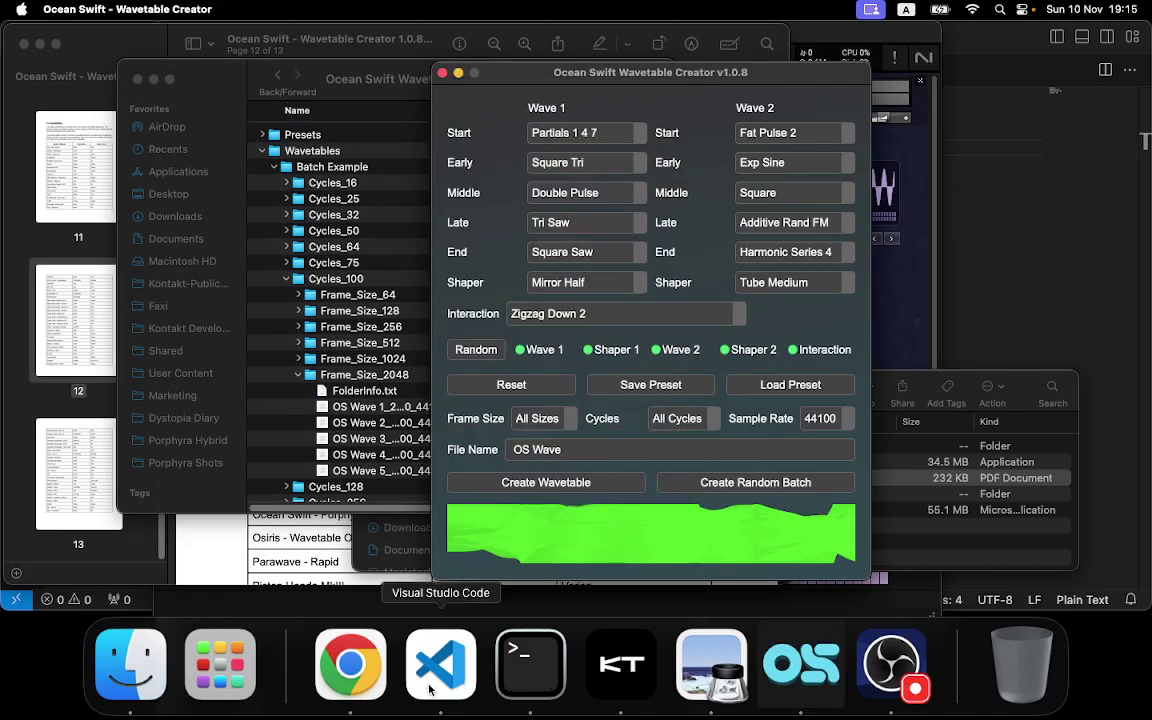
pyautogui.click(350, 670)
pyautogui.click(44, 412)
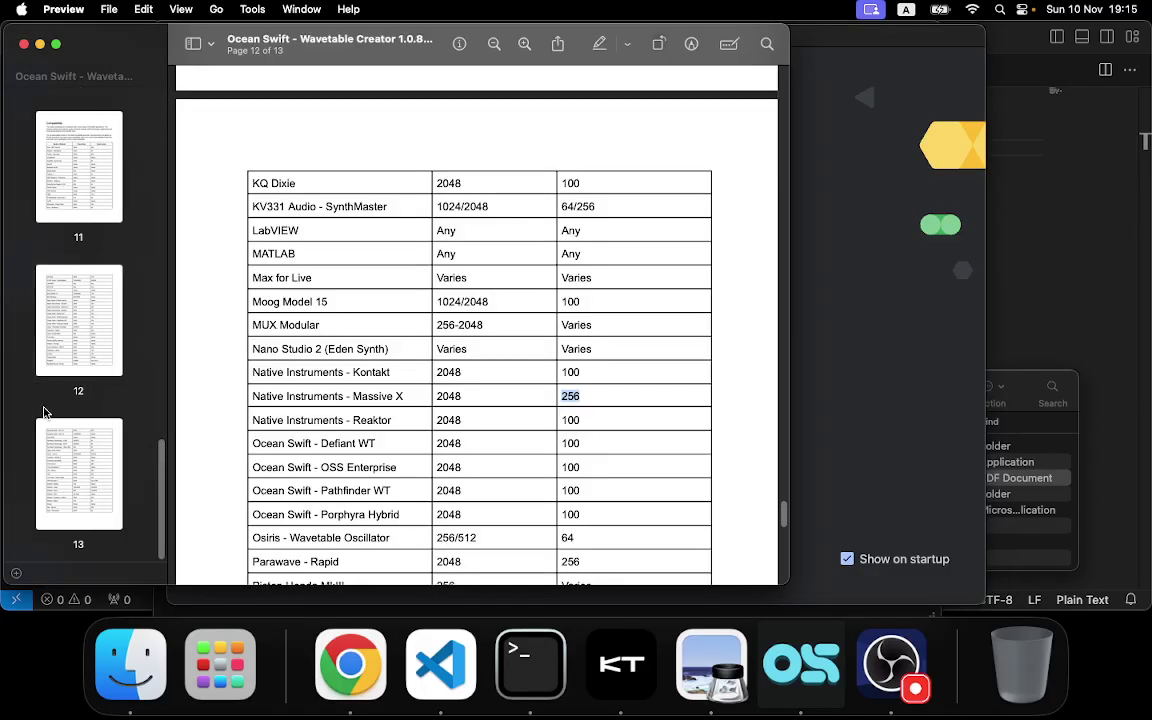
pyautogui.scroll(1, 525, 287)
pyautogui.click(815, 37)
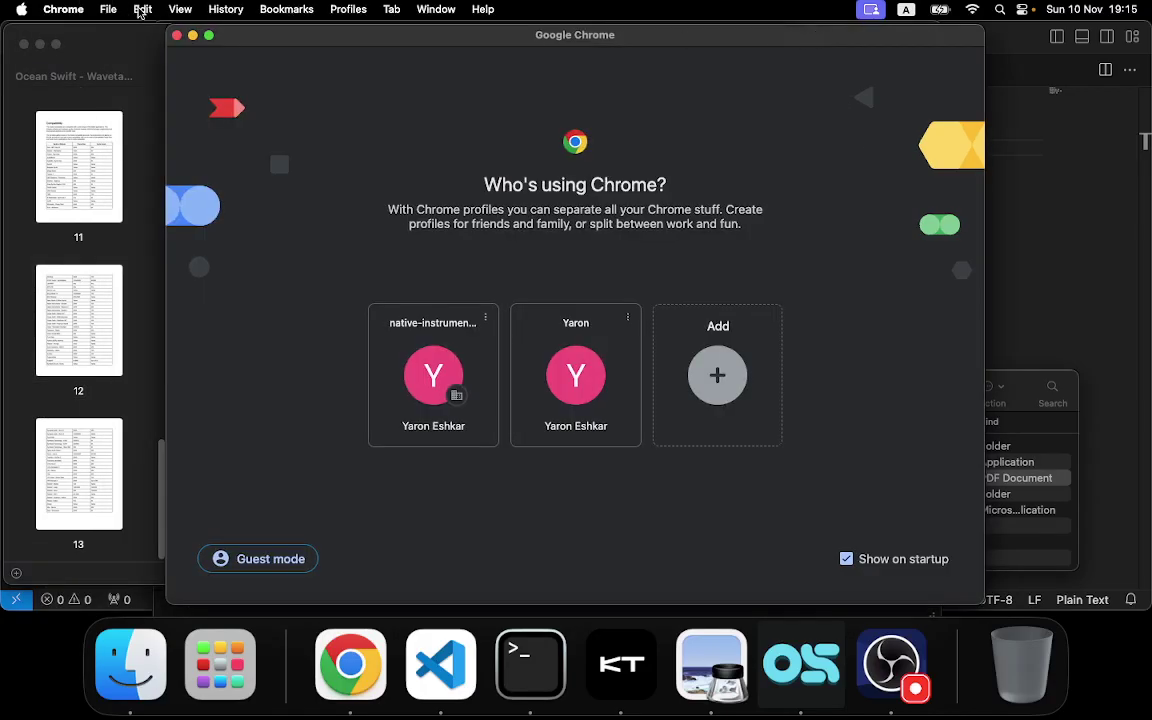
pyautogui.click(200, 54)
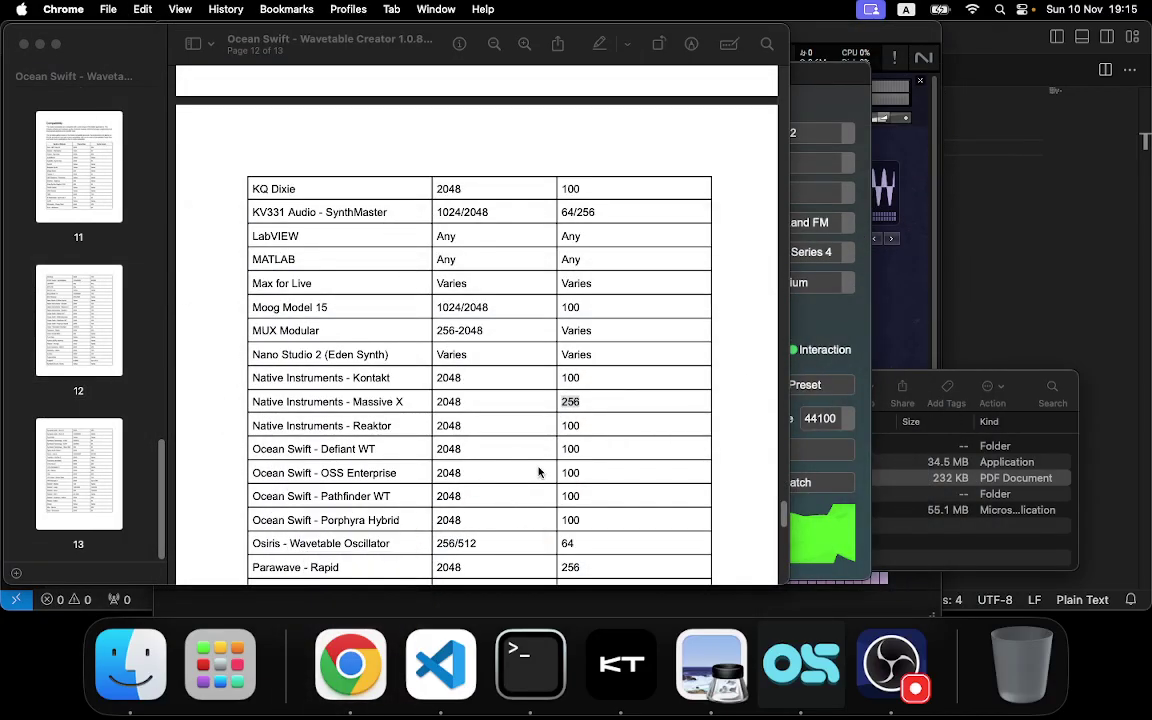
# - Review the PDF's synth compatibility table through page 13 and switch back to the Wavetable Creator
pyautogui.scroll(3, 540, 472)
pyautogui.scroll(5, 544, 471)
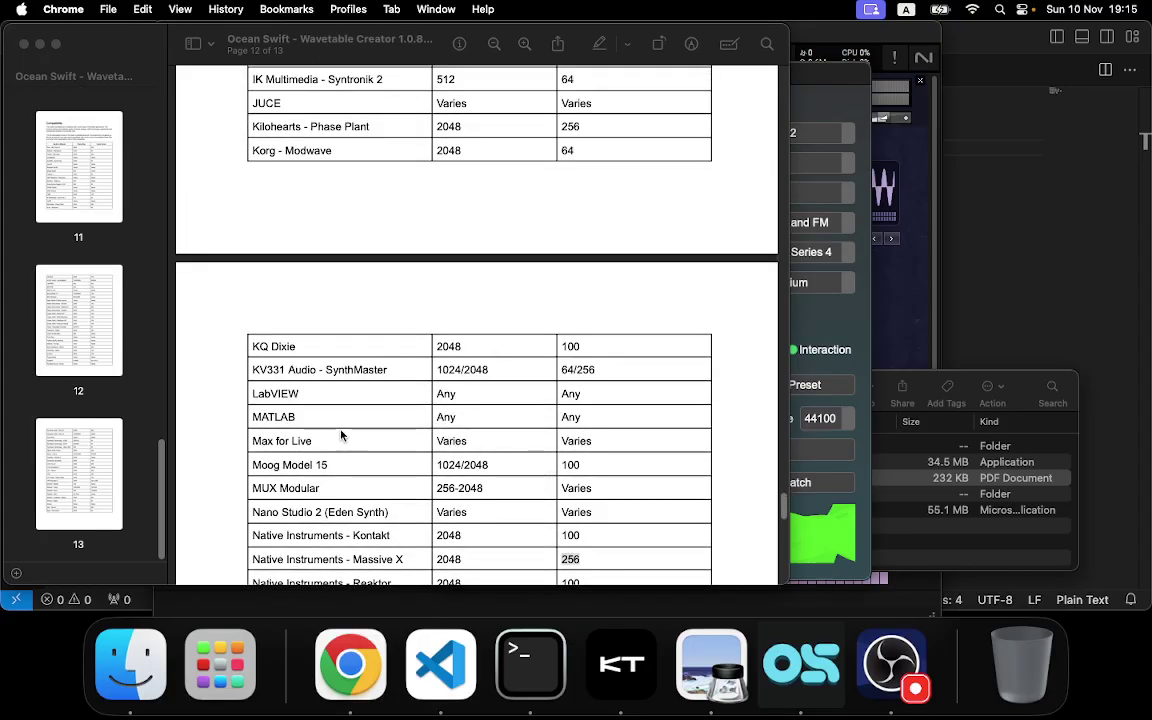
pyautogui.click(290, 412)
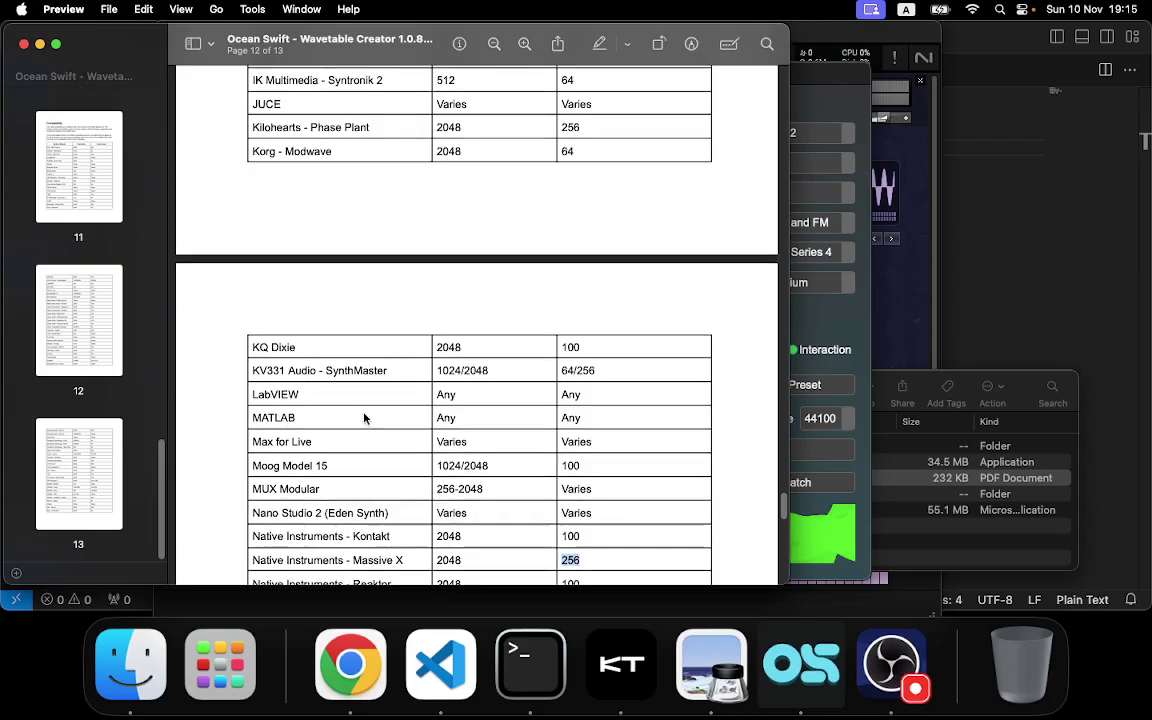
pyautogui.scroll(-5, 390, 435)
pyautogui.scroll(-10, 397, 440)
pyautogui.scroll(-20, 323, 476)
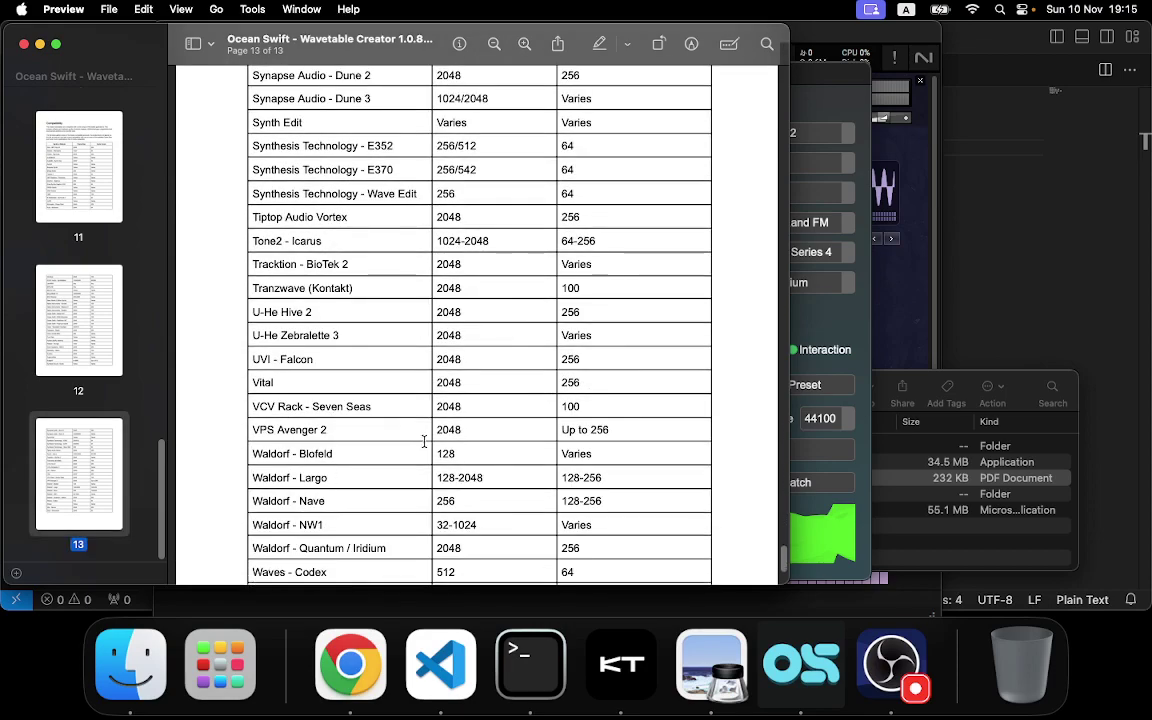
pyautogui.click(832, 330)
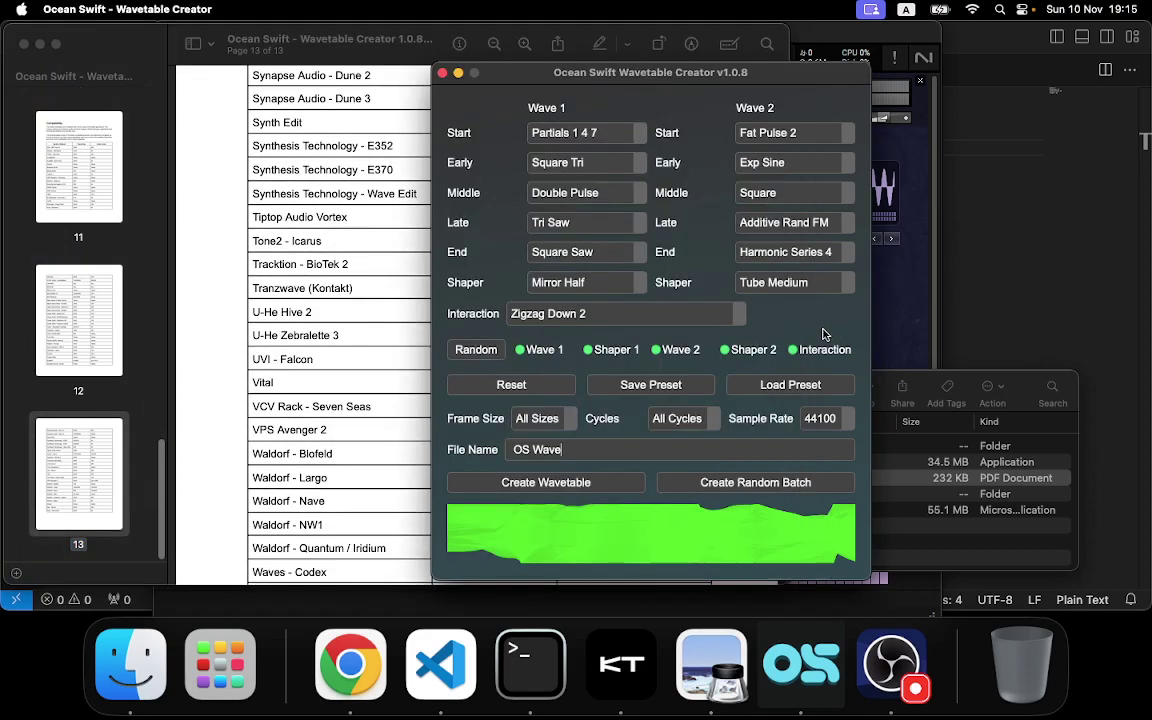
# - Reset the wavetable settings, with Interaction set to Off (Wave 1 Only) and Cycles to 16
pyautogui.click(511, 385)
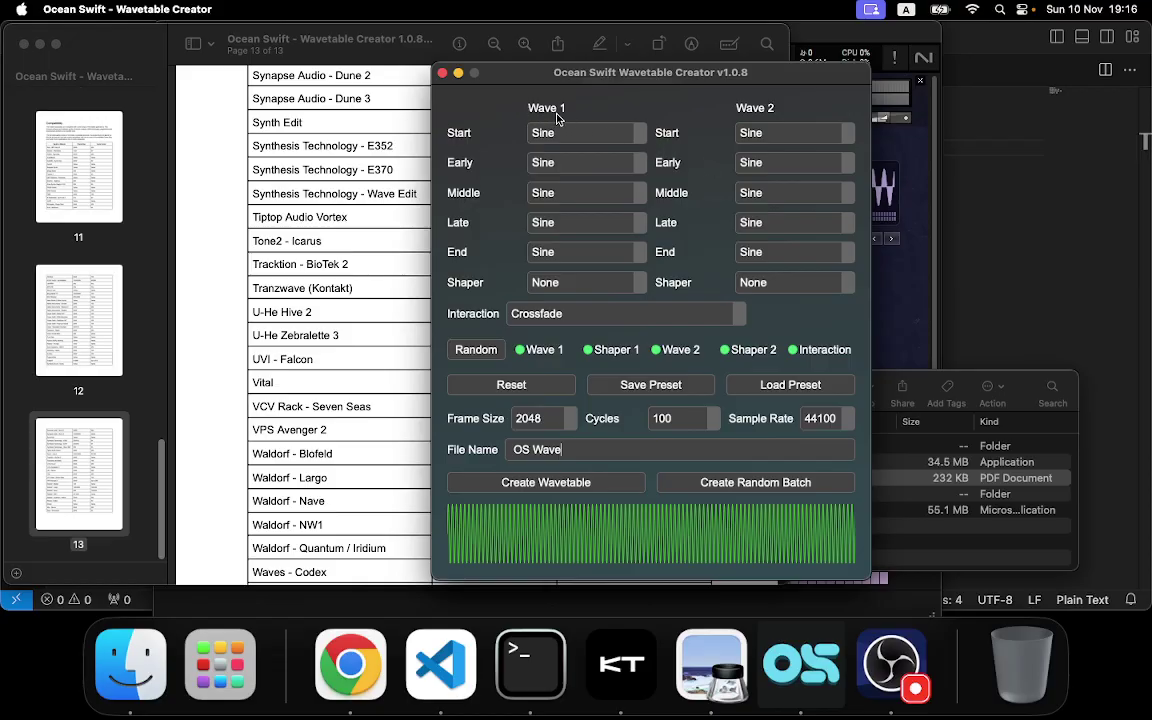
pyautogui.click(520, 312)
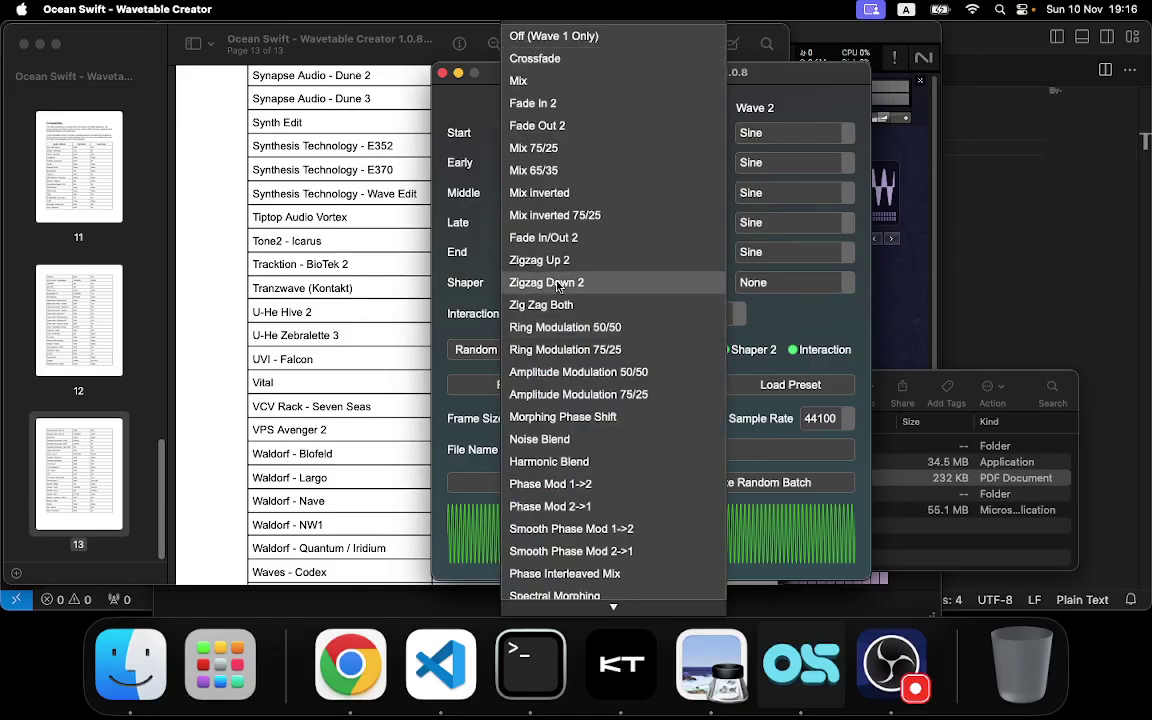
pyautogui.click(584, 41)
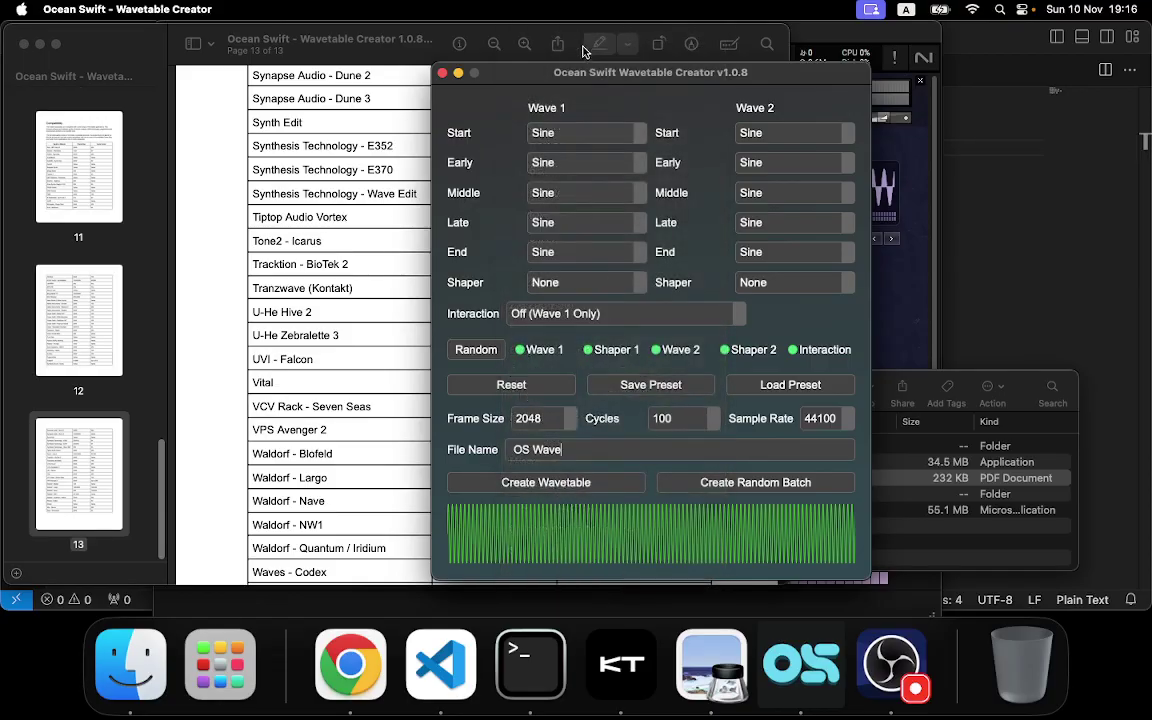
pyautogui.click(695, 424)
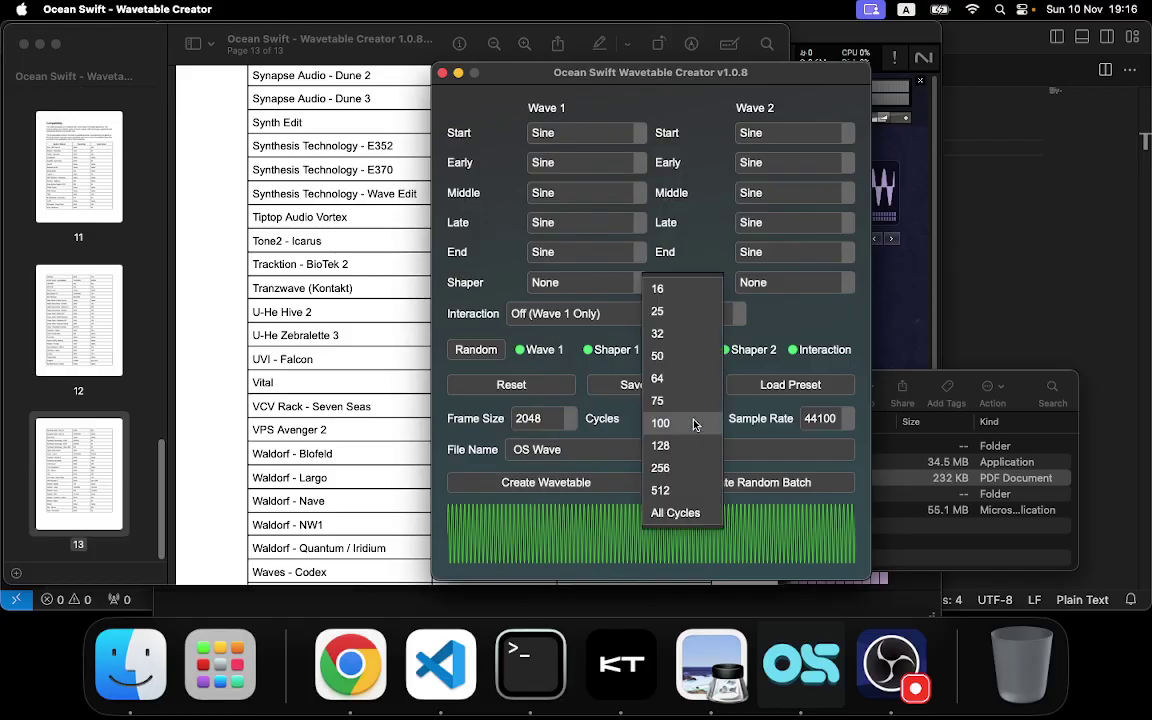
pyautogui.click(676, 290)
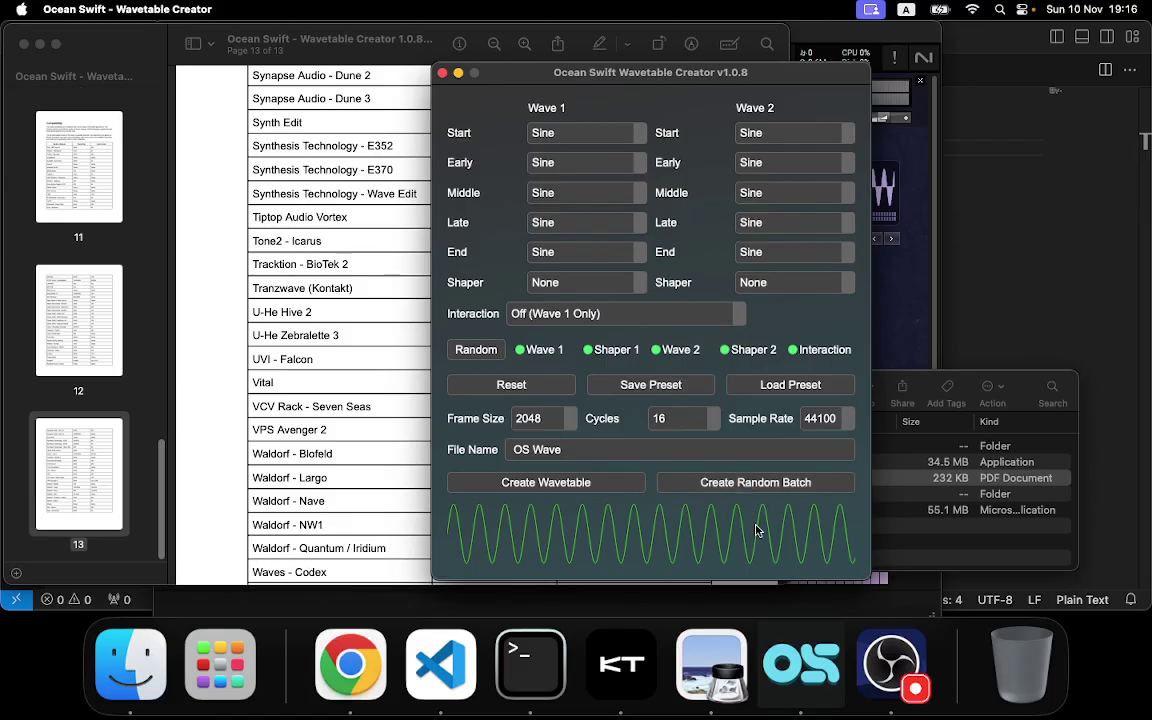
# - Switch the cycles to 512 to compare the waveform preview and return them to 16
pyautogui.click(680, 418)
pyautogui.click(645, 585)
pyautogui.click(680, 418)
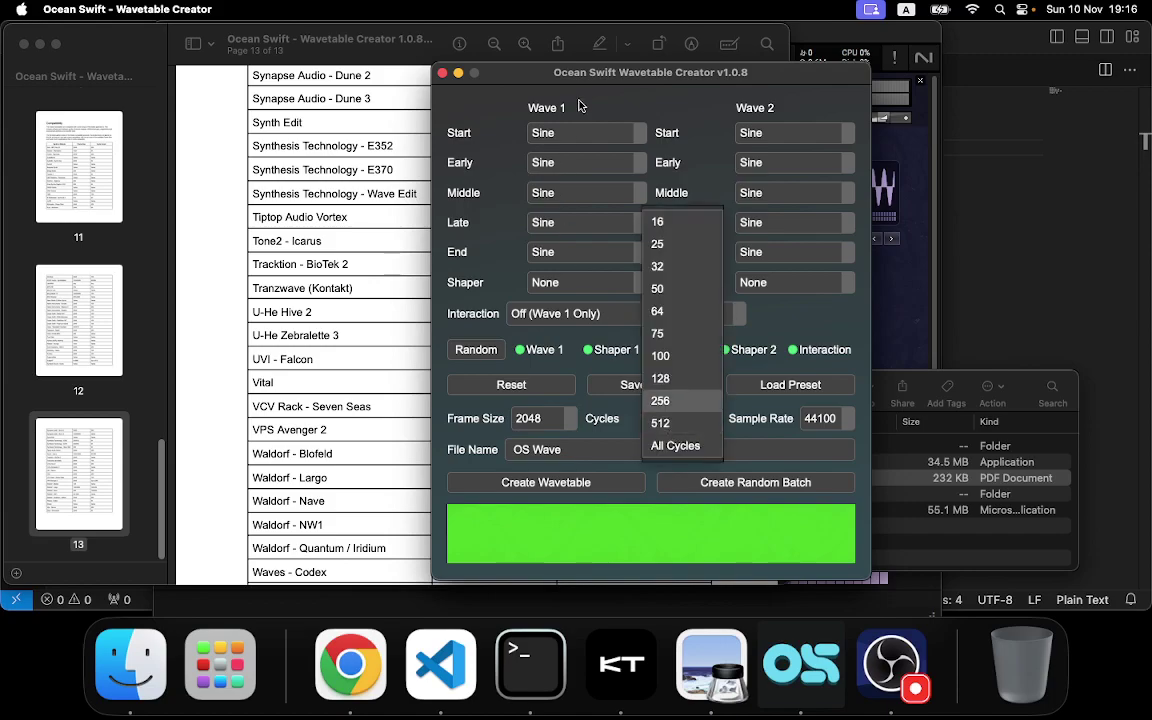
pyautogui.click(684, 223)
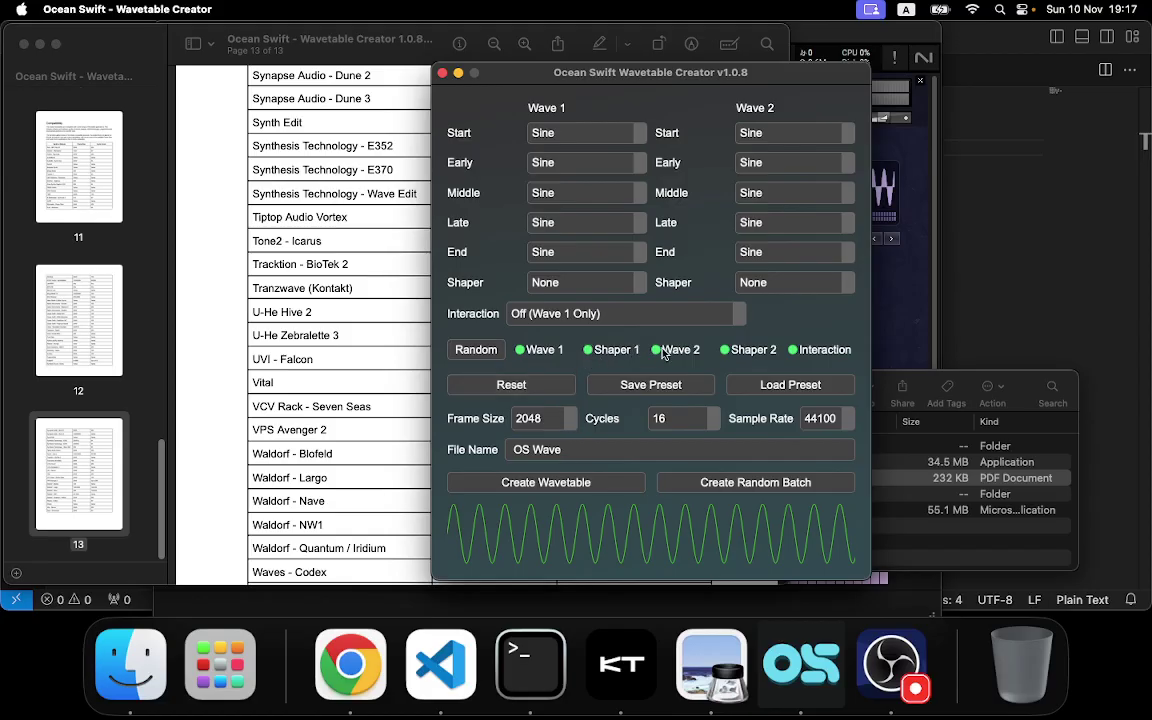
# - Exclude Shaper 1, Wave 2, Shaper 2 and Interaction from randomization, and view the available interaction and Wave 1 shaper options
pyautogui.click(587, 350)
pyautogui.click(727, 351)
pyautogui.click(512, 312)
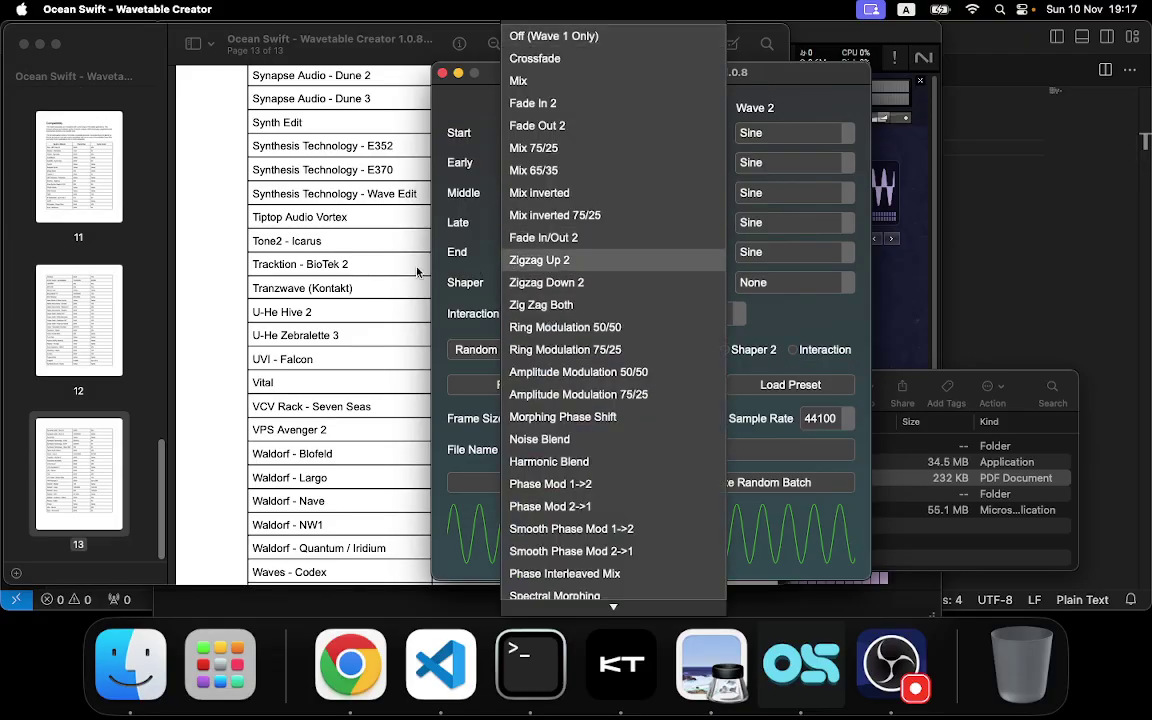
pyautogui.click(418, 245)
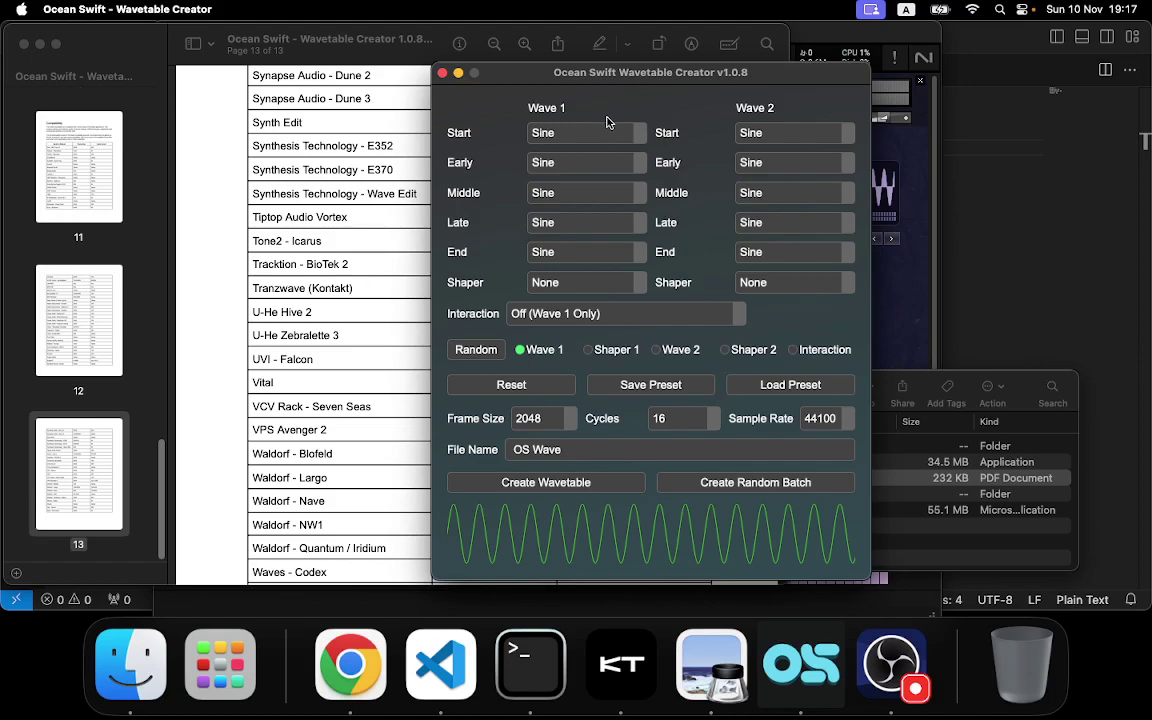
pyautogui.click(548, 283)
pyautogui.click(477, 286)
# - Try Square as Wave 1's End waveform, restore it to Sine and view the Wave 1 shaper options
pyautogui.click(557, 258)
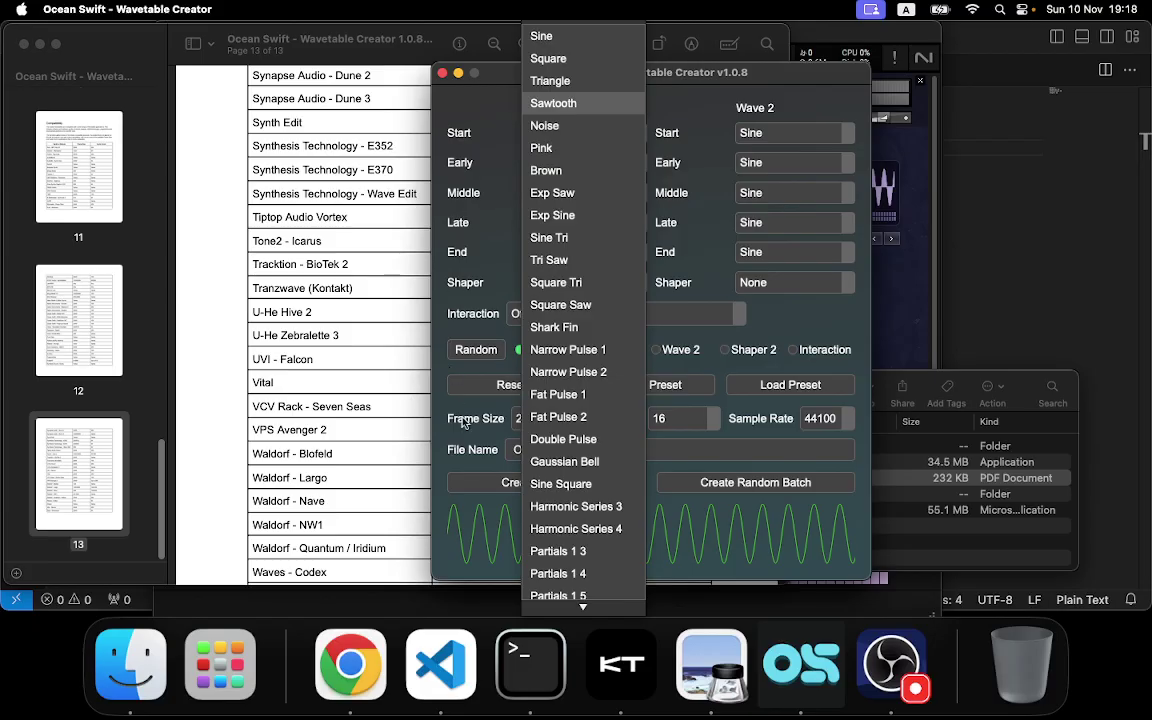
pyautogui.click(548, 57)
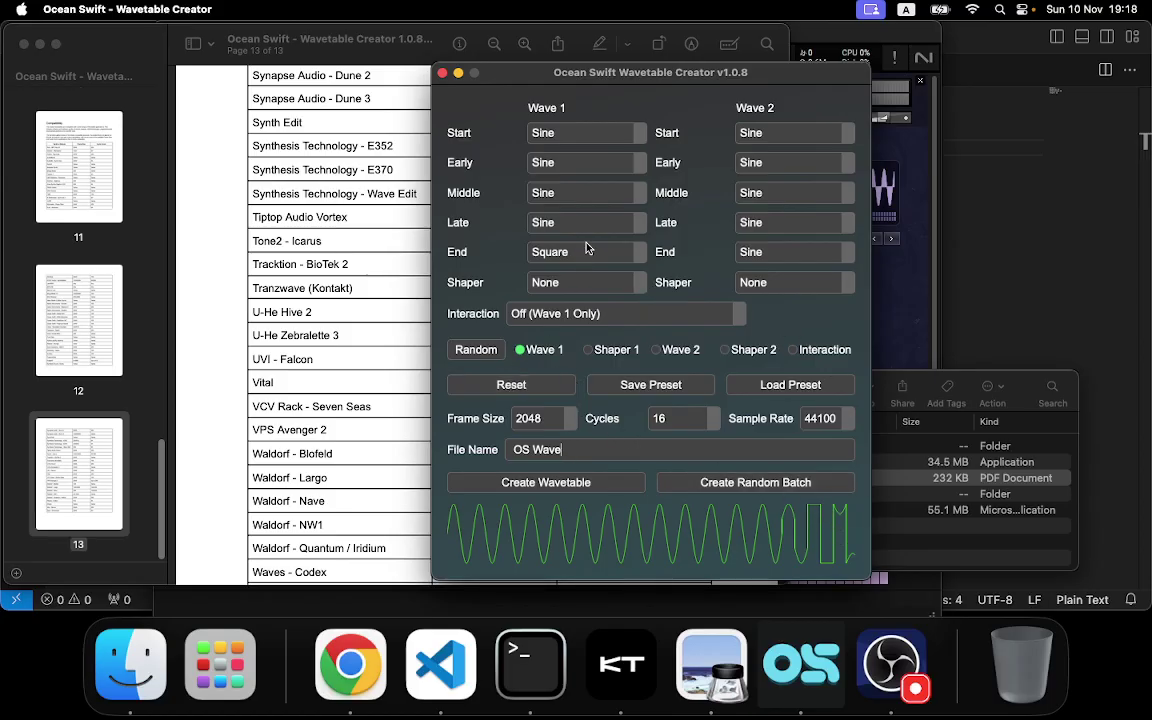
pyautogui.click(560, 251)
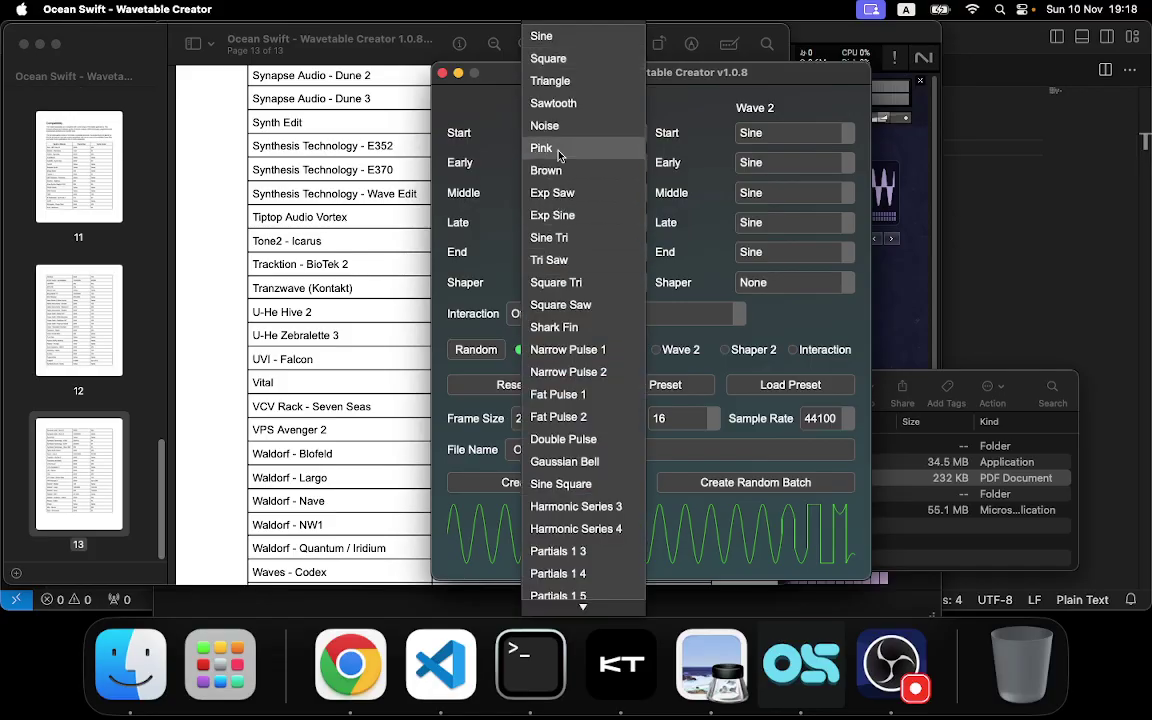
pyautogui.click(569, 36)
pyautogui.click(556, 287)
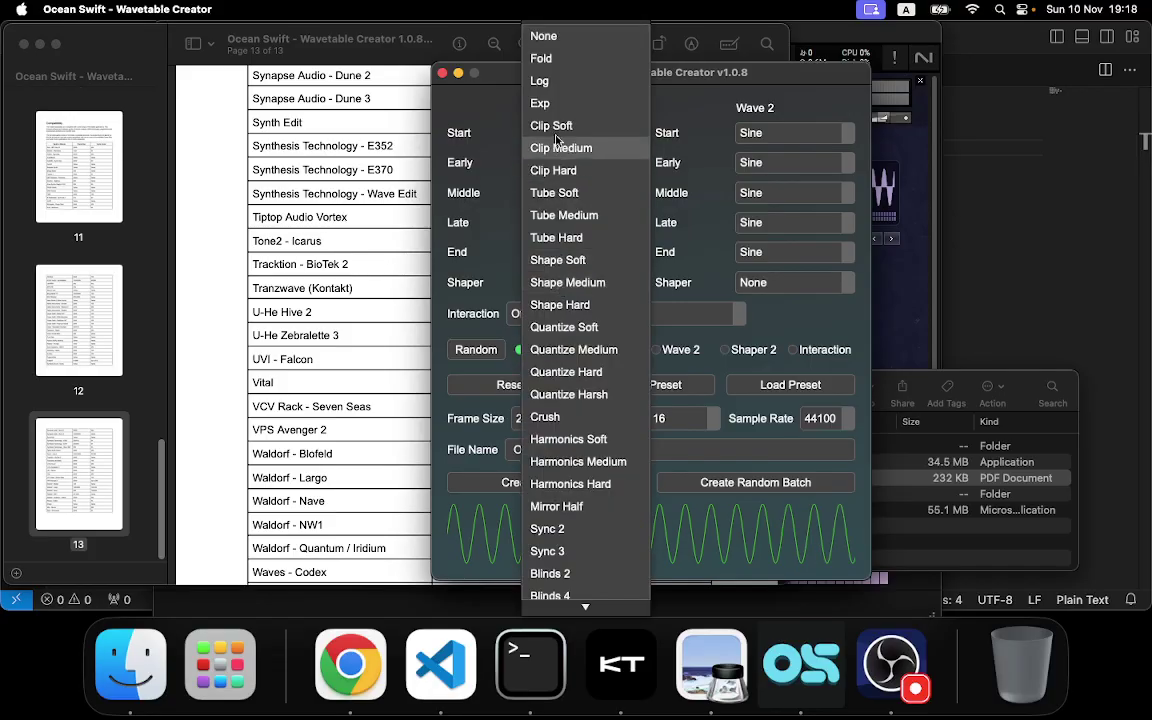
pyautogui.click(425, 208)
# - Set both the End and Late waveforms of Wave 1 to Square
pyautogui.click(573, 256)
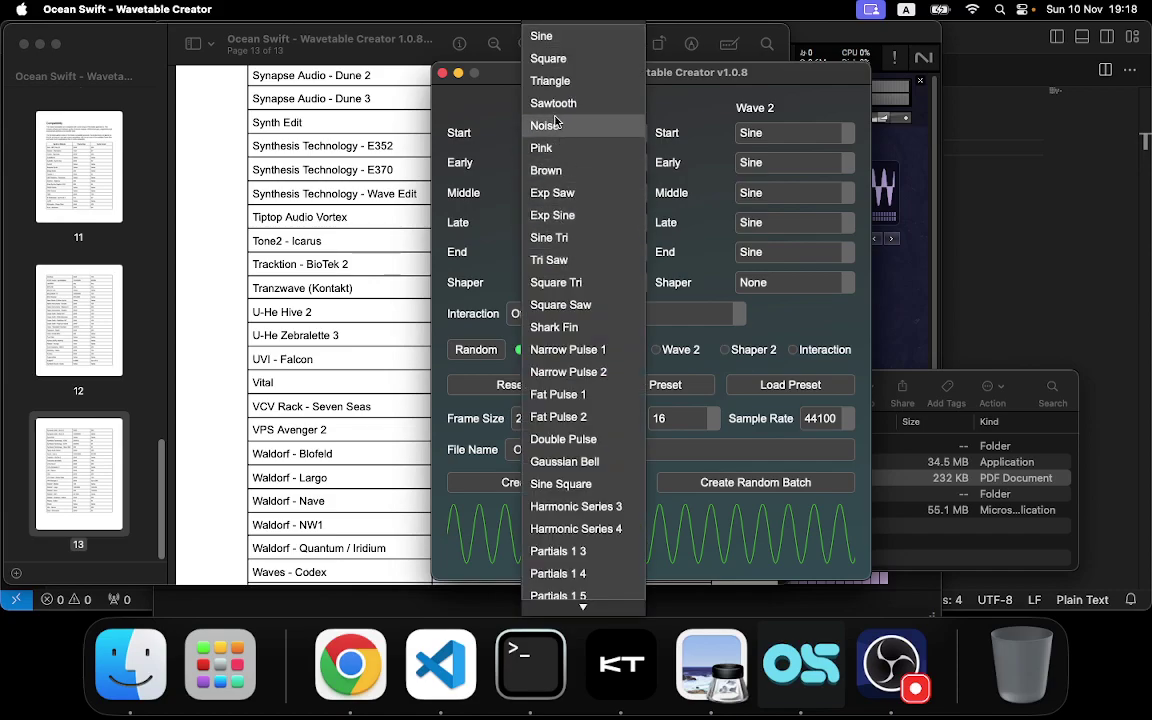
pyautogui.click(563, 60)
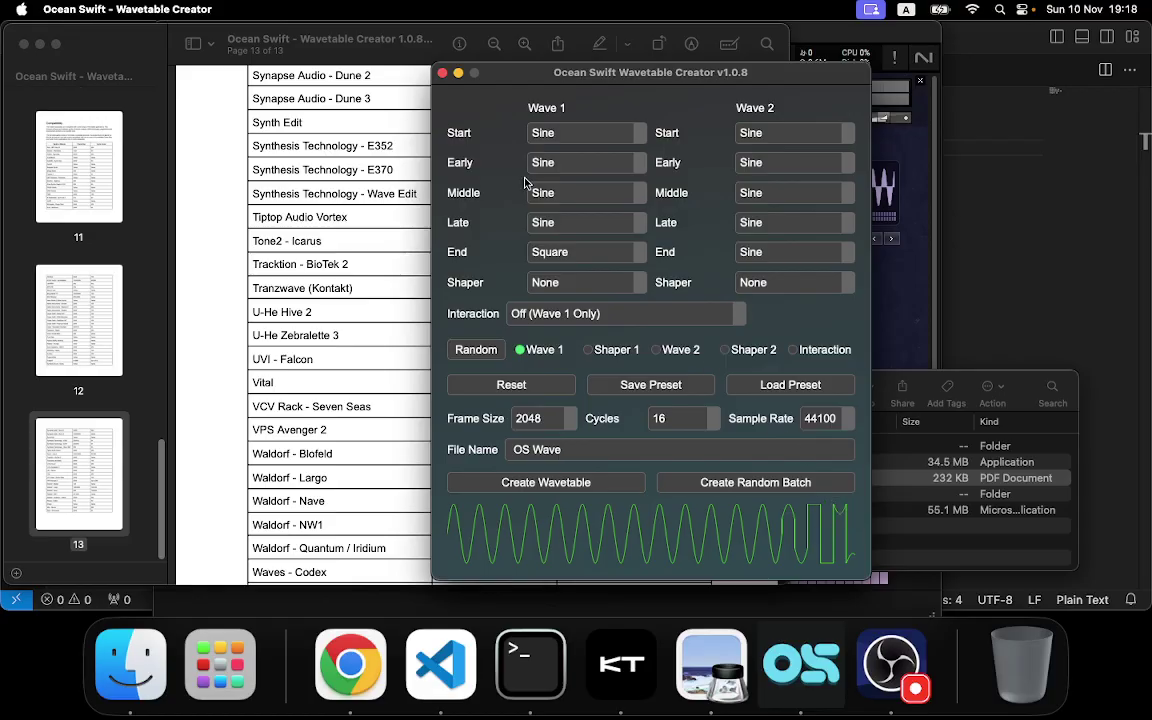
pyautogui.click(580, 224)
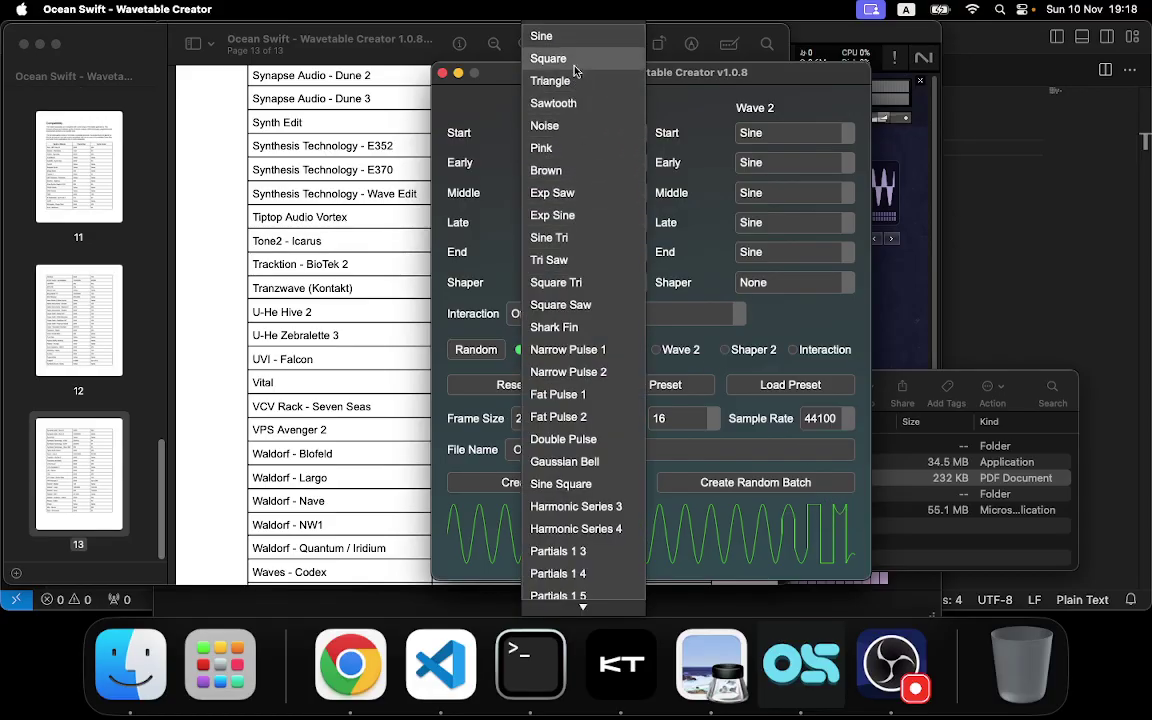
pyautogui.click(575, 60)
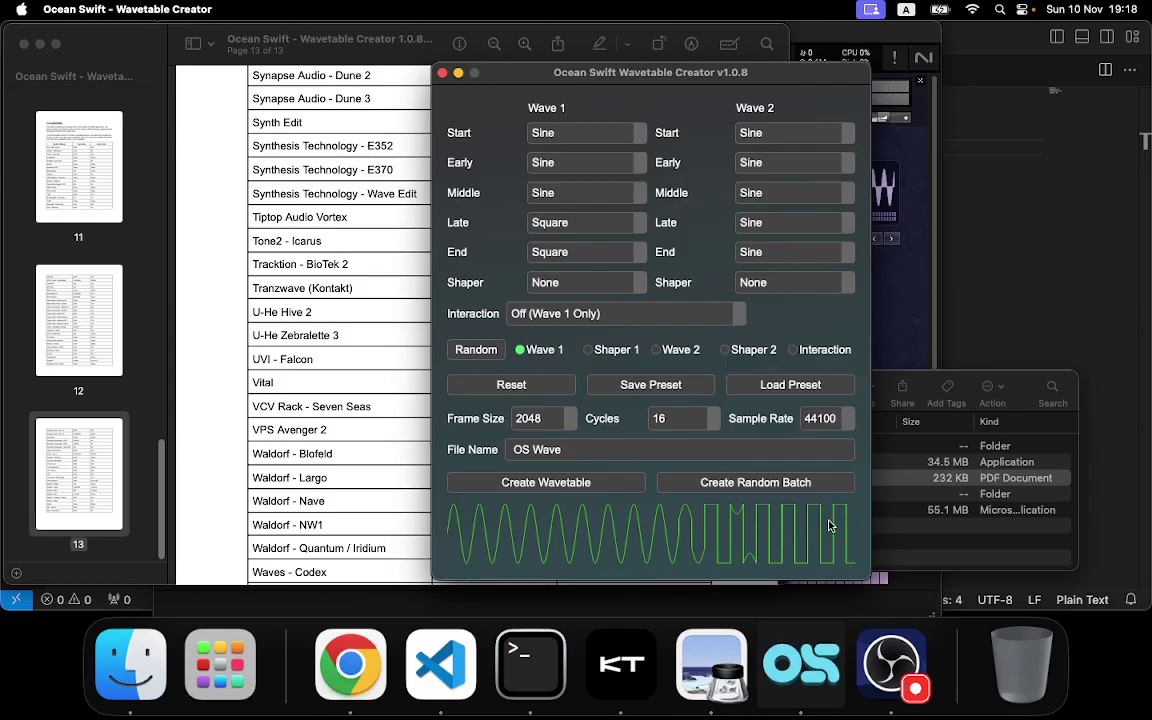
# - Set Wave 1's Early waveform to Triangle and its Middle waveform to Noise
pyautogui.click(589, 163)
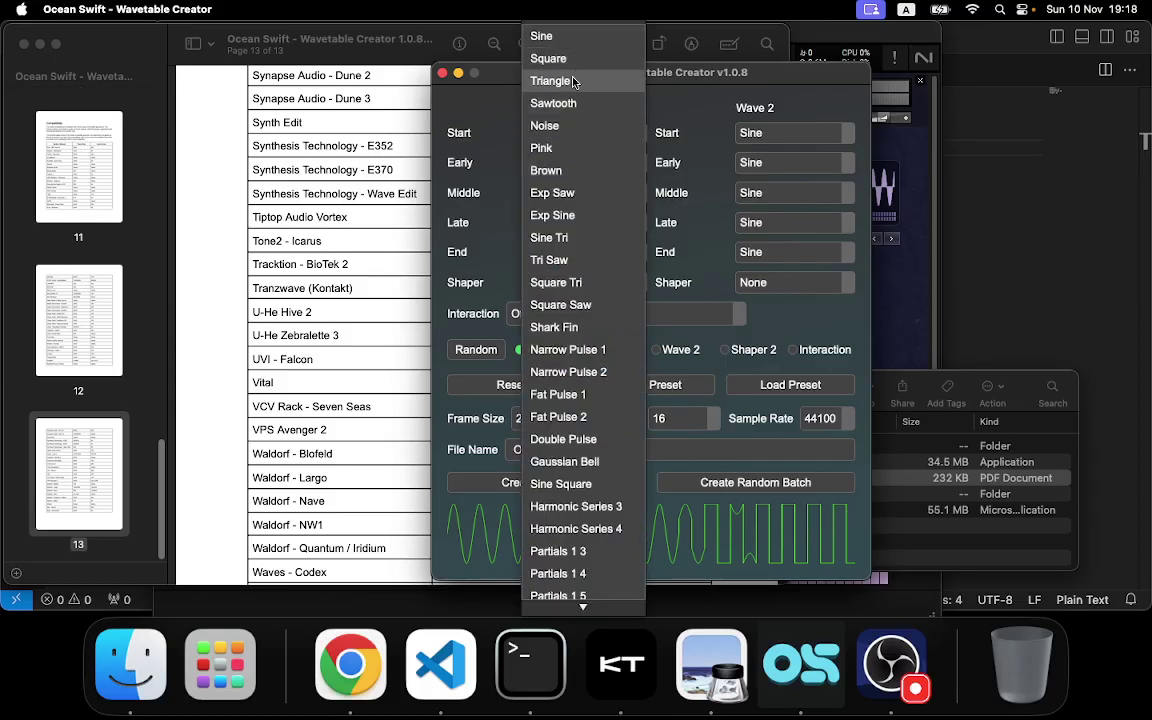
pyautogui.click(578, 85)
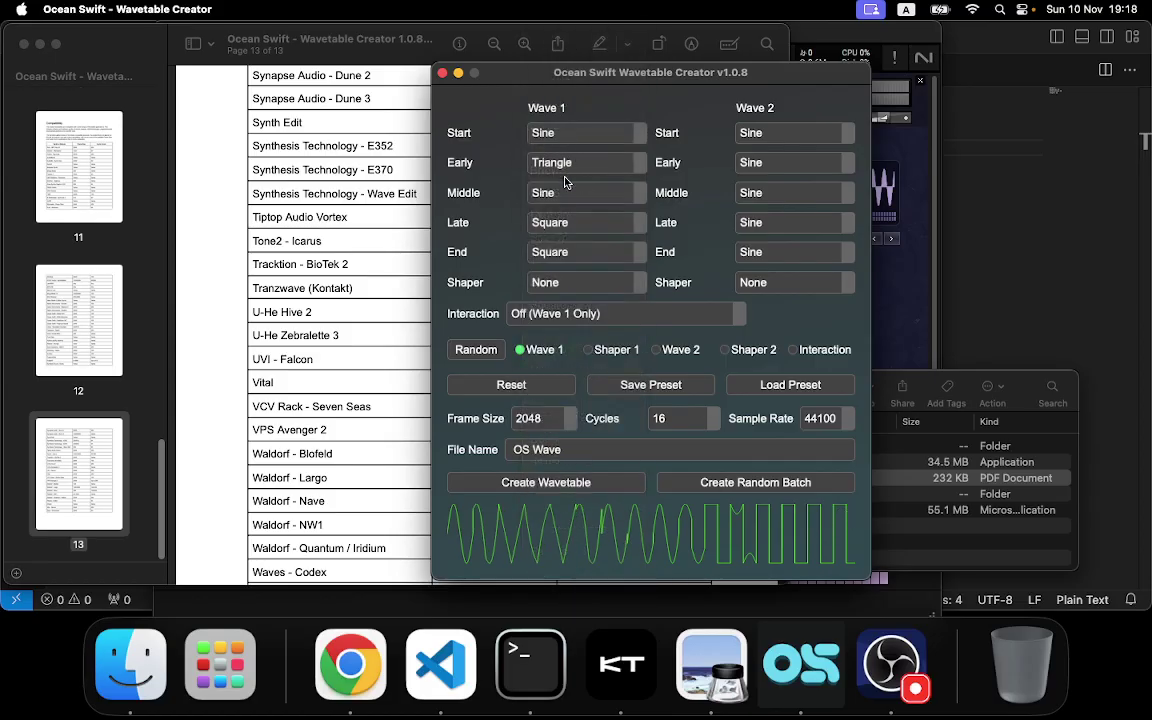
pyautogui.click(567, 191)
pyautogui.click(578, 115)
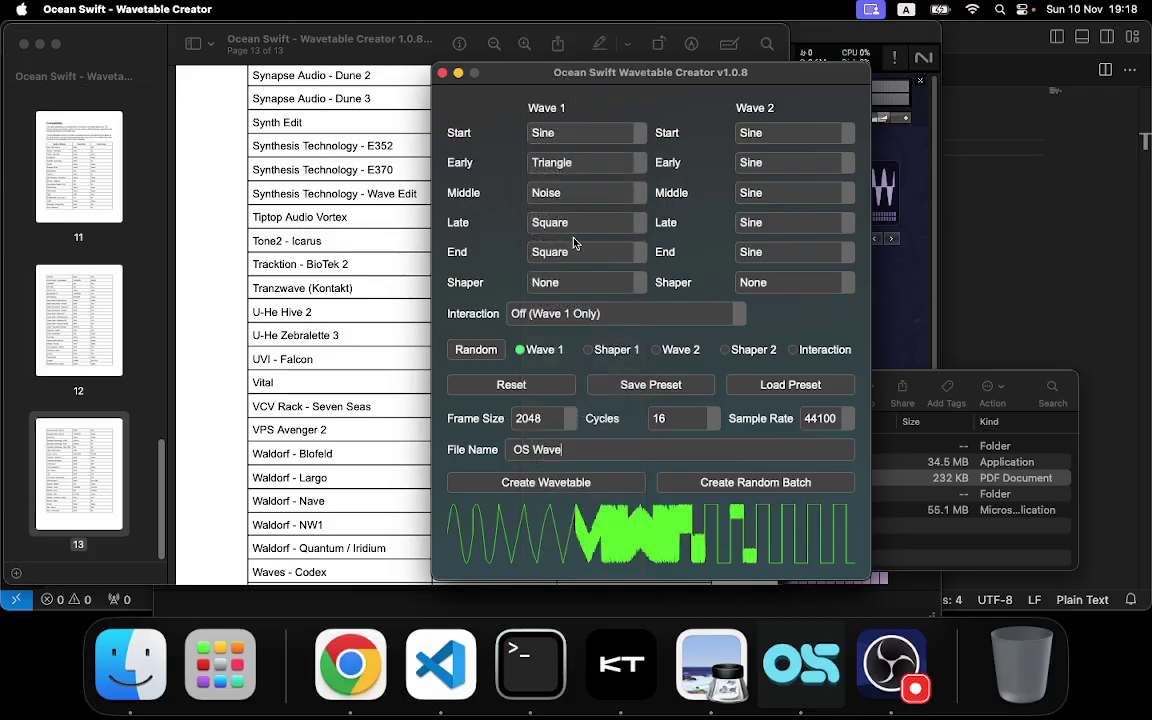
# - Set Wave 1's End waveform to Sine and Middle to Sawtooth, and set the cycles to 100
pyautogui.click(572, 258)
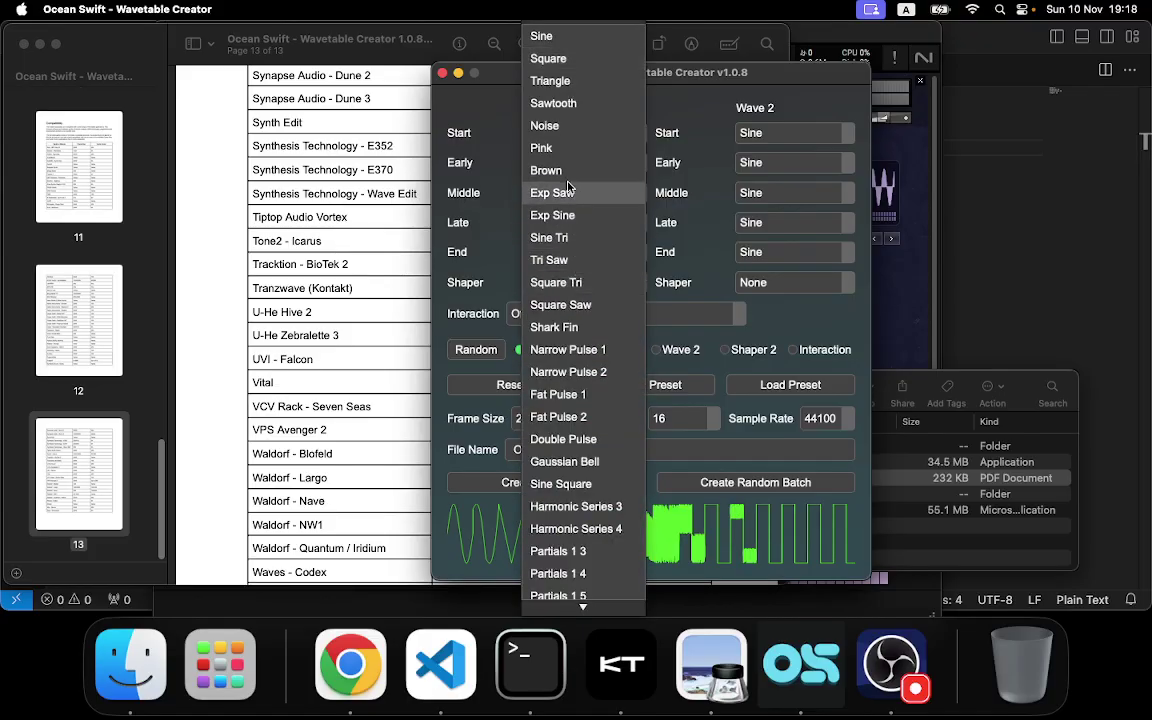
pyautogui.click(548, 58)
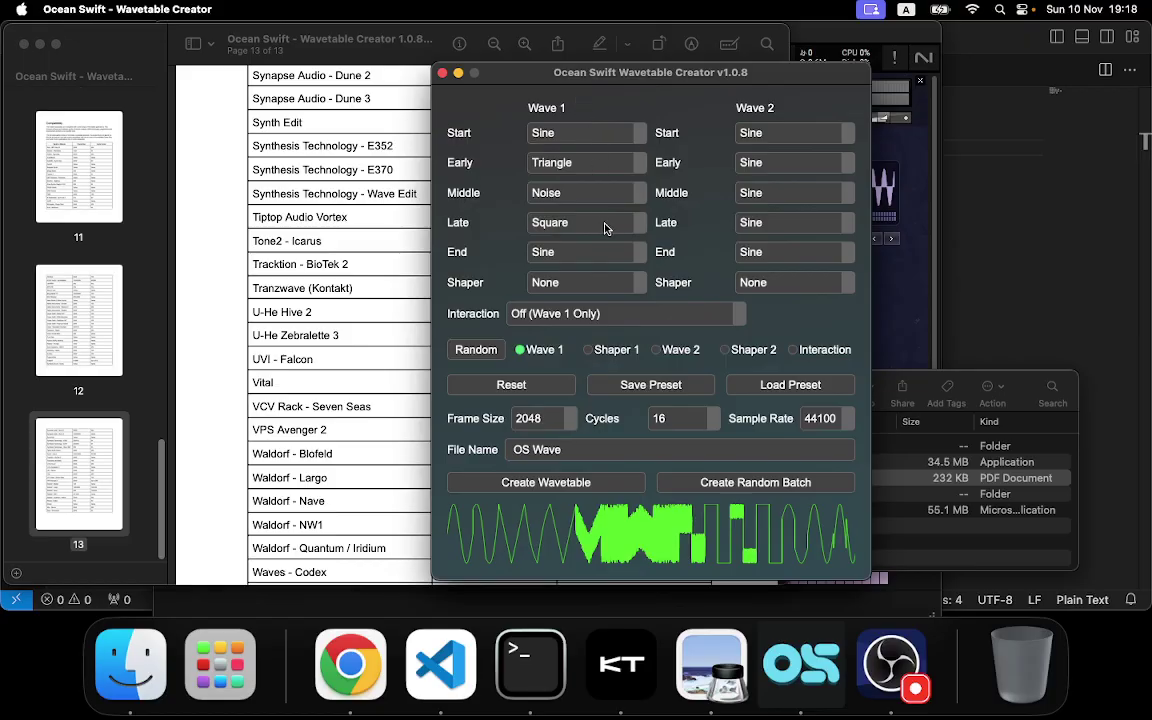
pyautogui.click(566, 195)
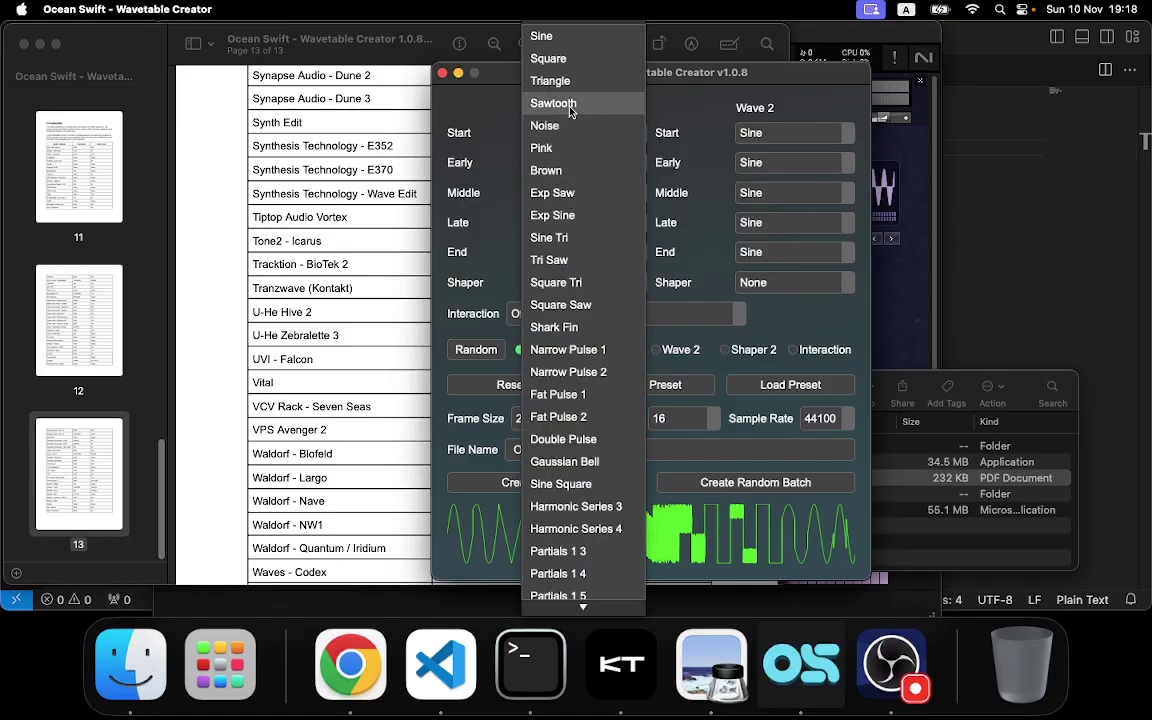
pyautogui.click(553, 100)
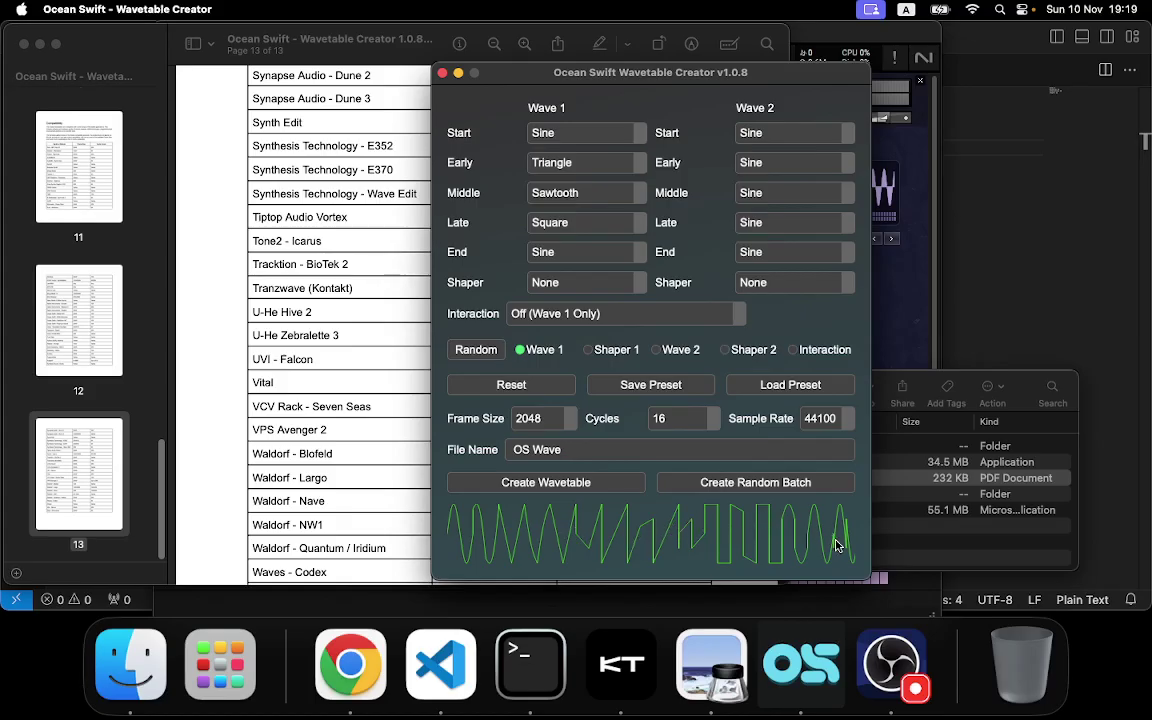
pyautogui.click(701, 426)
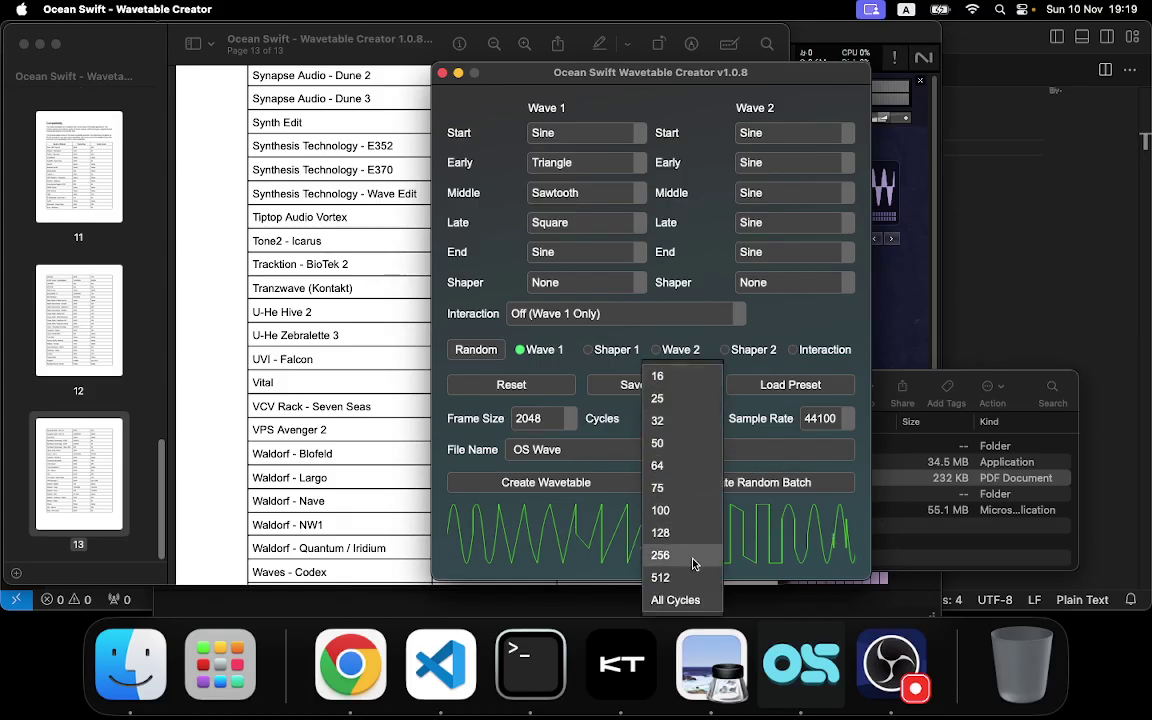
pyautogui.click(686, 510)
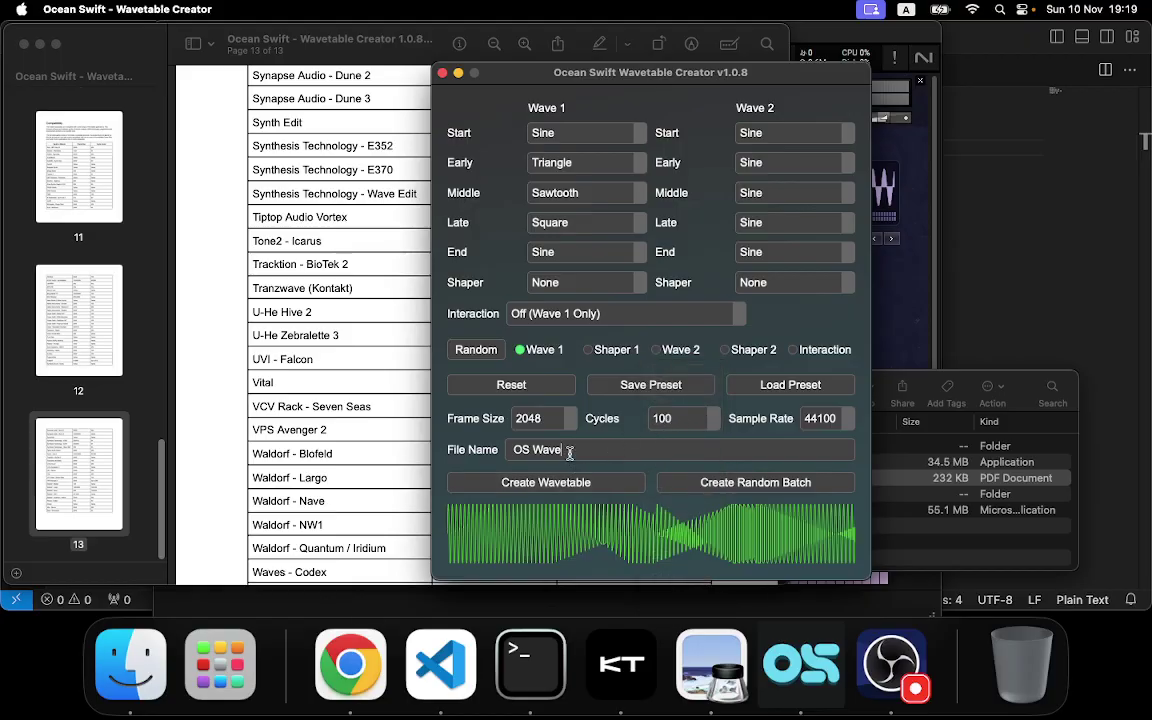
# - Name the file Example 1 and create the wavetable from the current Wave 1 settings
pyautogui.moveTo(576, 450); pyautogui.dragTo(385, 436)
pyautogui.write('Example 1')
pyautogui.click(560, 485)
pyautogui.click(584, 481)
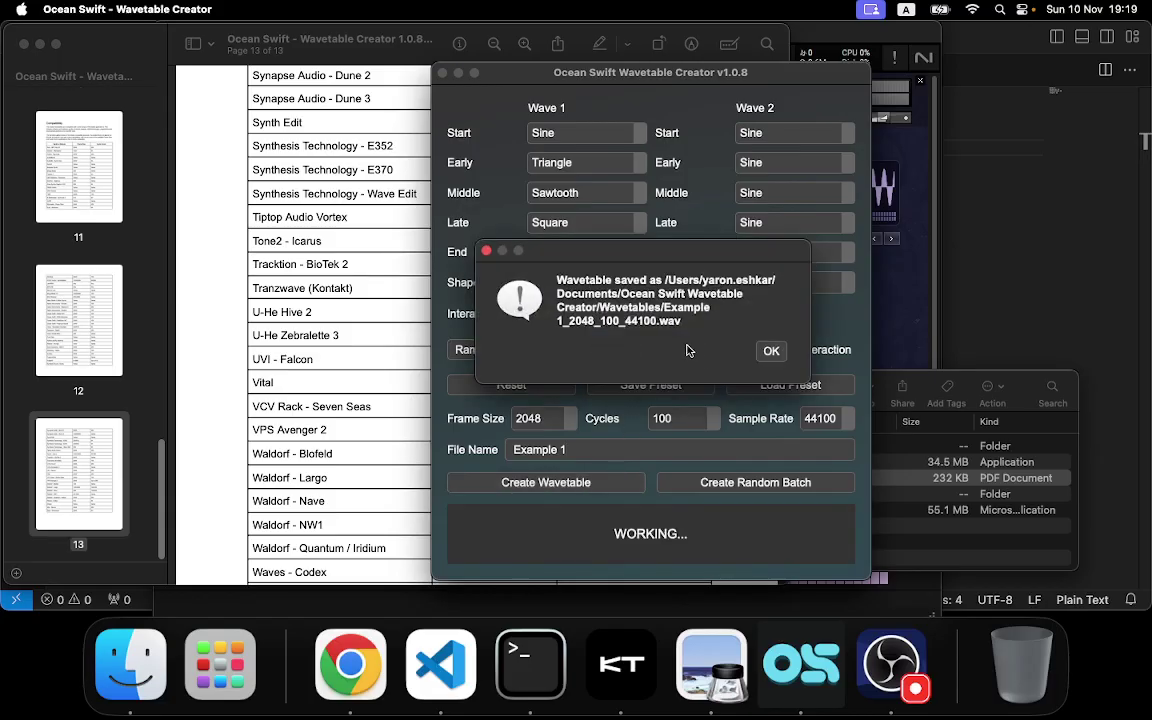
pyautogui.click(772, 351)
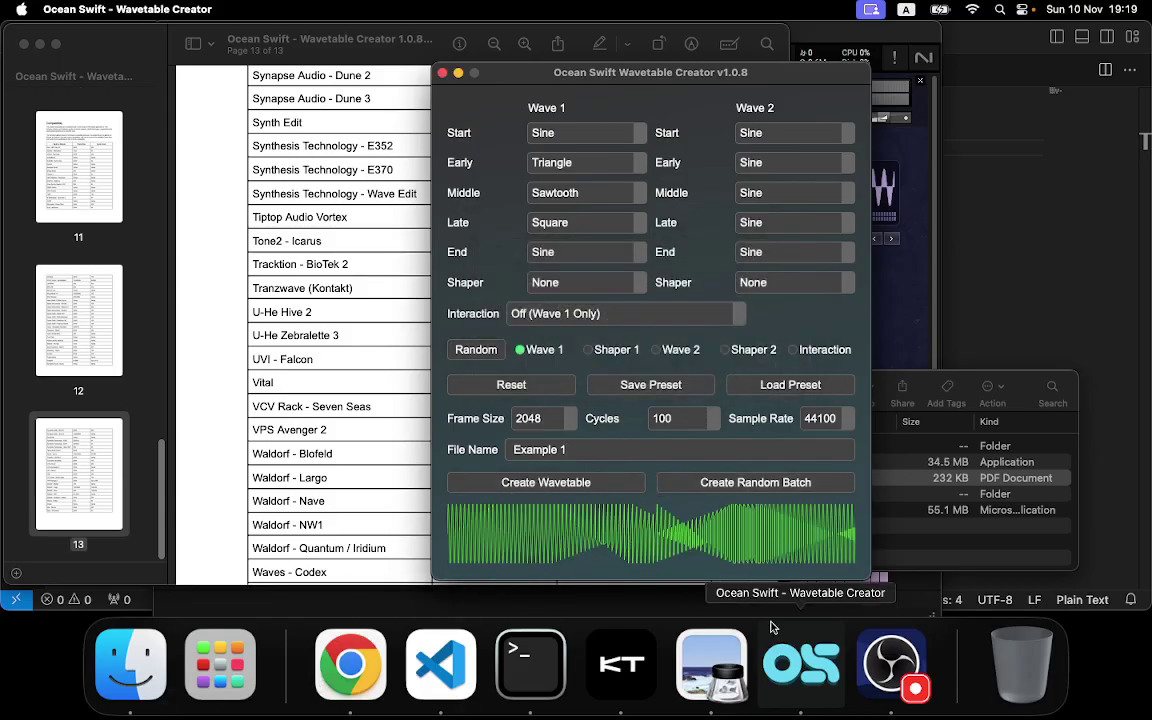
# - Bring up Kontakt 8 and Finder, and load Example 1_2048_100_44100.wav from the Wavetables folder into Porphyra Hybrid's wavetable oscillator A
pyautogui.click(621, 665)
pyautogui.click(130, 665)
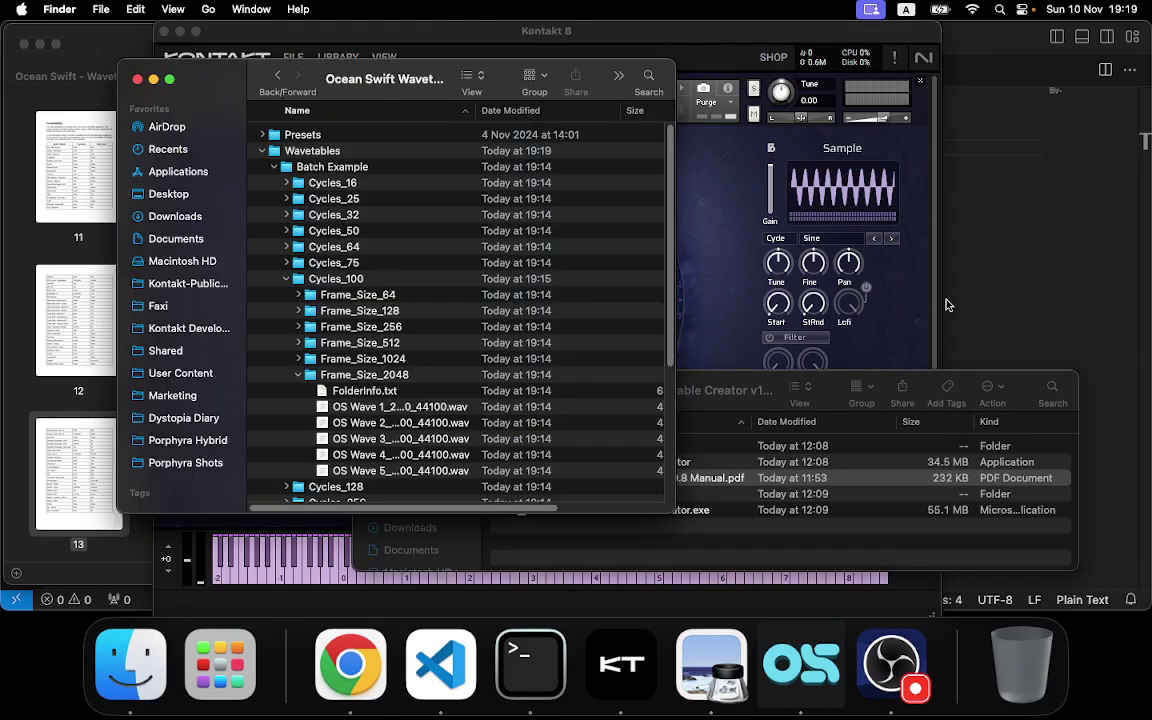
pyautogui.click(283, 168)
pyautogui.click(275, 166)
pyautogui.moveTo(379, 87); pyautogui.dragTo(672, 133)
pyautogui.moveTo(614, 228); pyautogui.dragTo(248, 197)
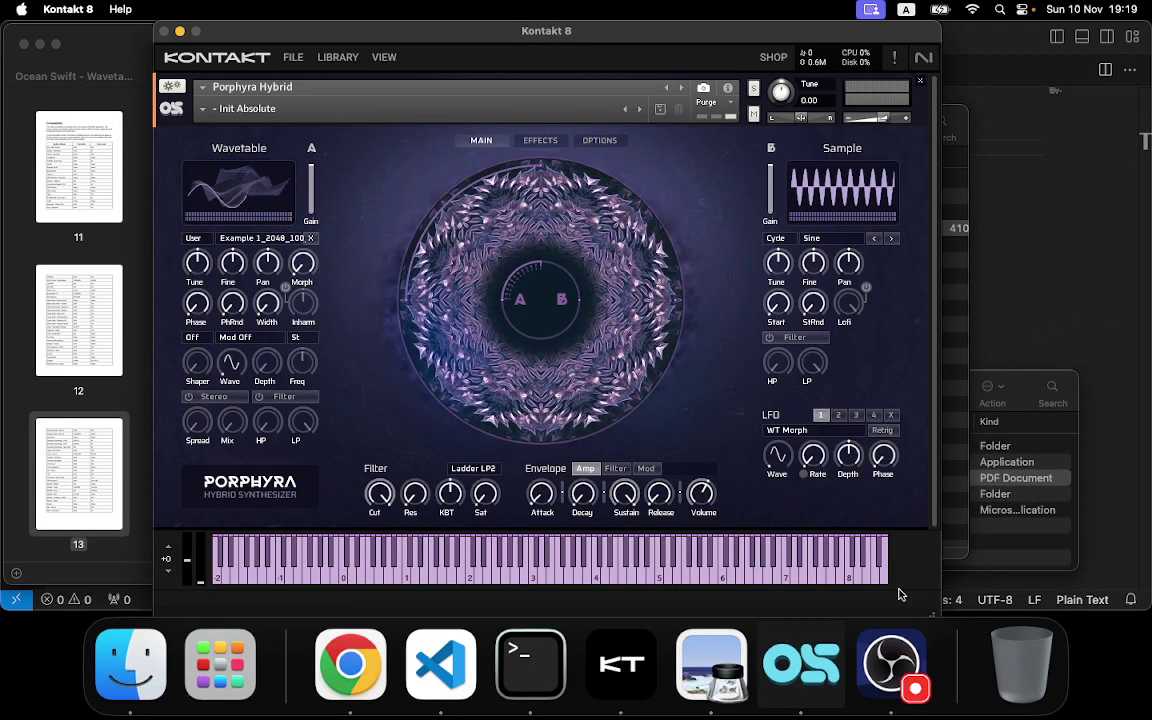
# - Switch to Wavetable Creator and set the cycles to 16
pyautogui.click(801, 665)
pyautogui.click(700, 418)
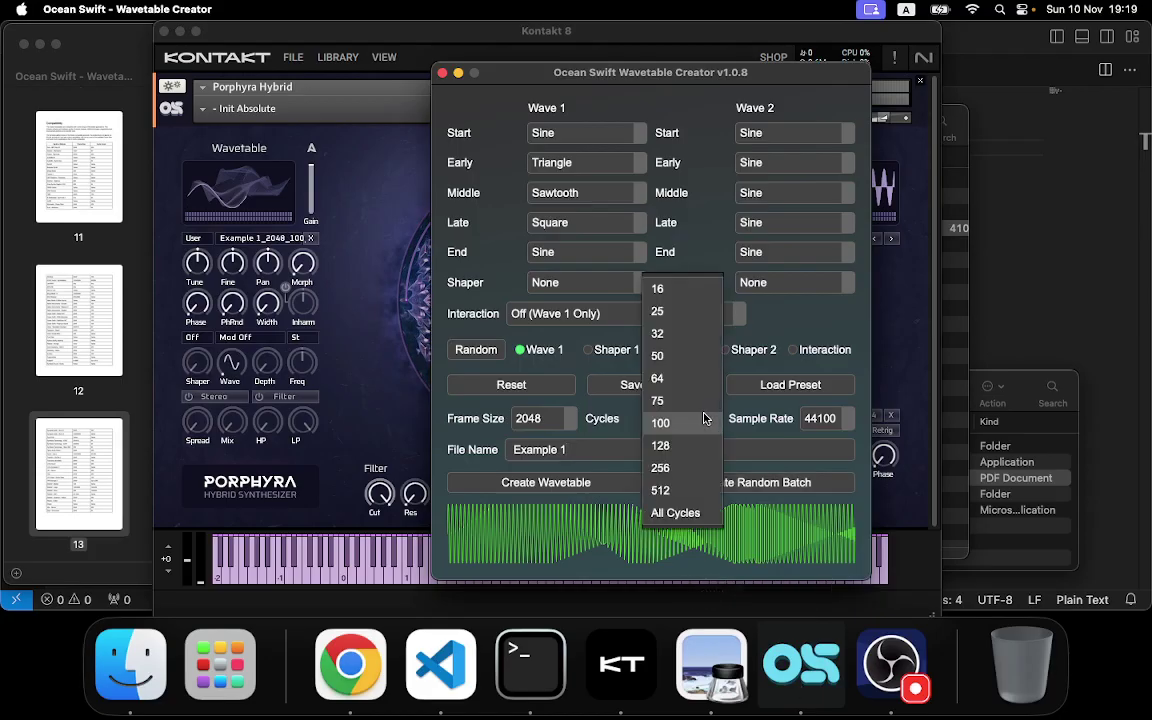
pyautogui.click(703, 289)
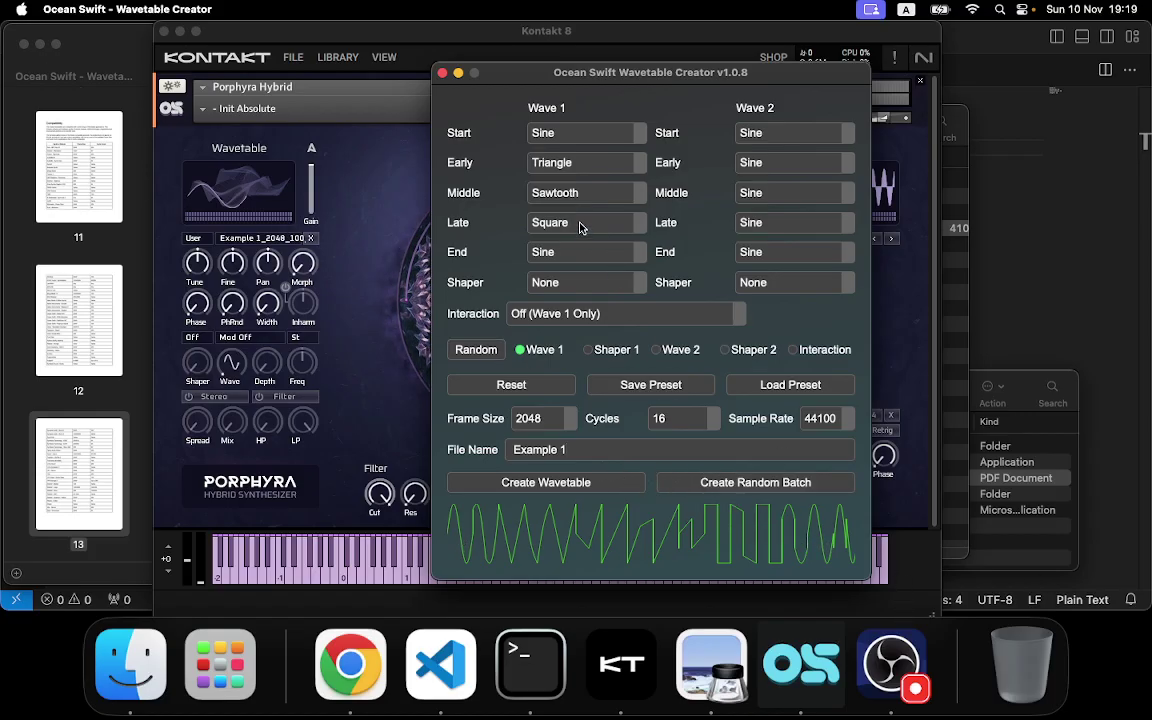
# - Switch to Kontakt 8 and lower the rate of LFO 1, which modulates the wavetable morph
pyautogui.click(312, 135)
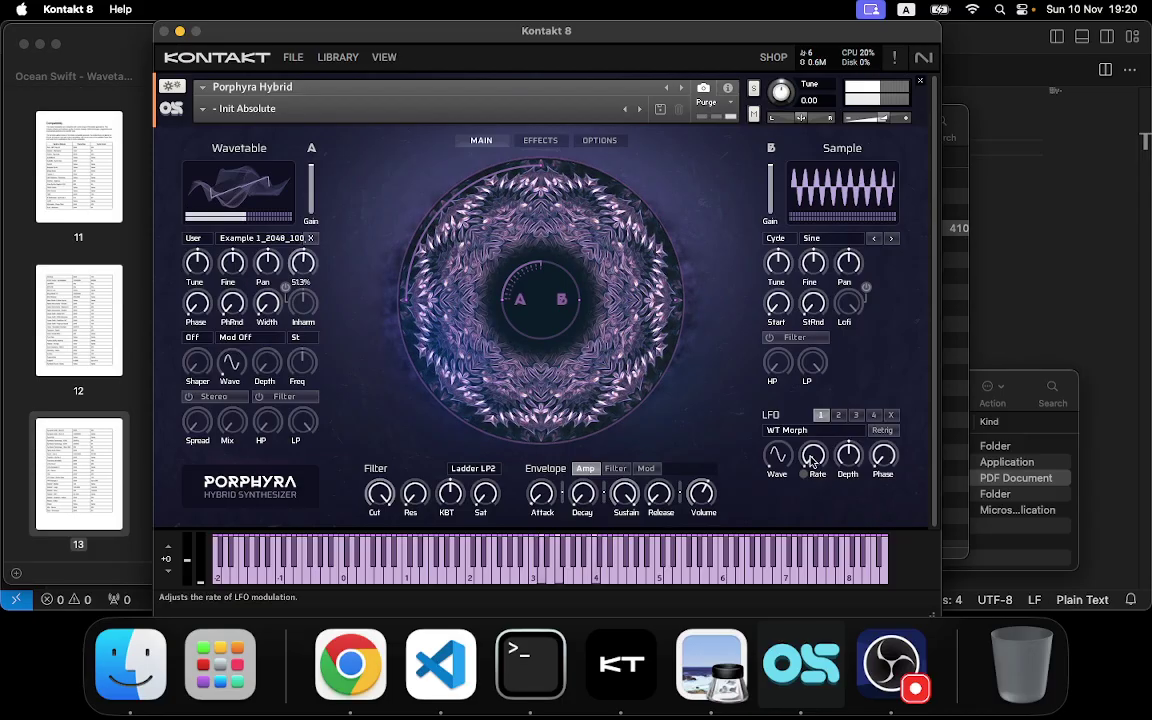
pyautogui.moveTo(817, 458); pyautogui.dragTo(828, 499)
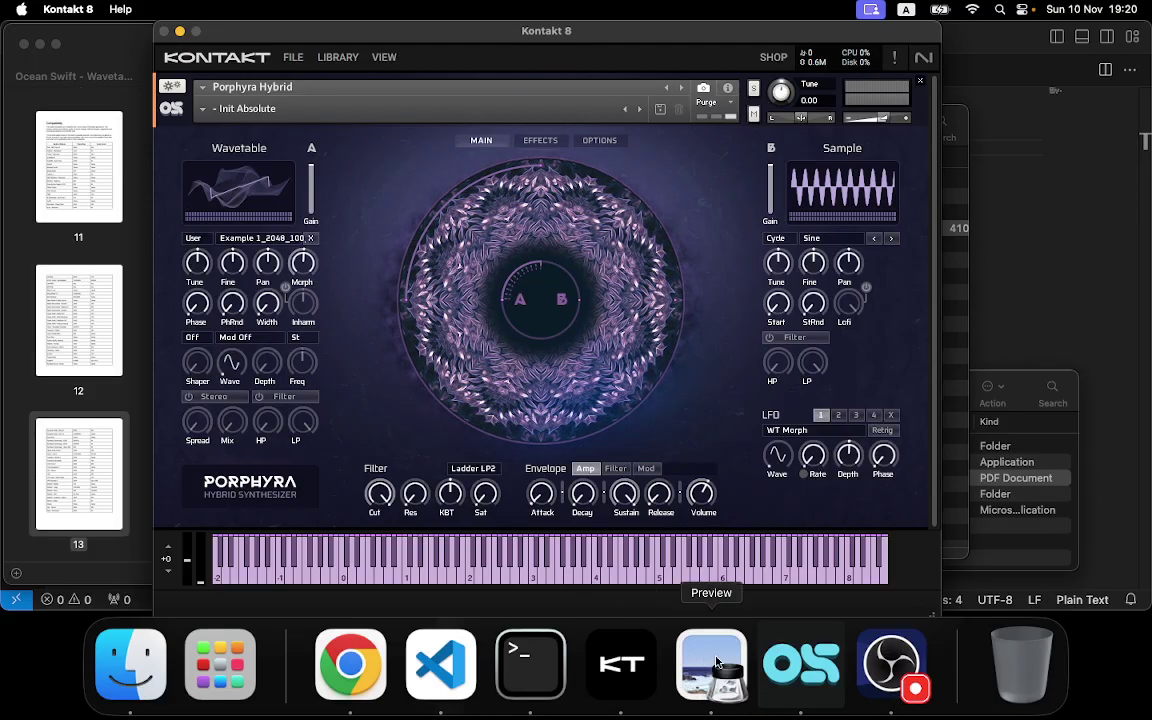
# - Switch back to Wavetable Creator and try Sync 2 and Sync 3 as the shaper for Wave 1
pyautogui.click(801, 665)
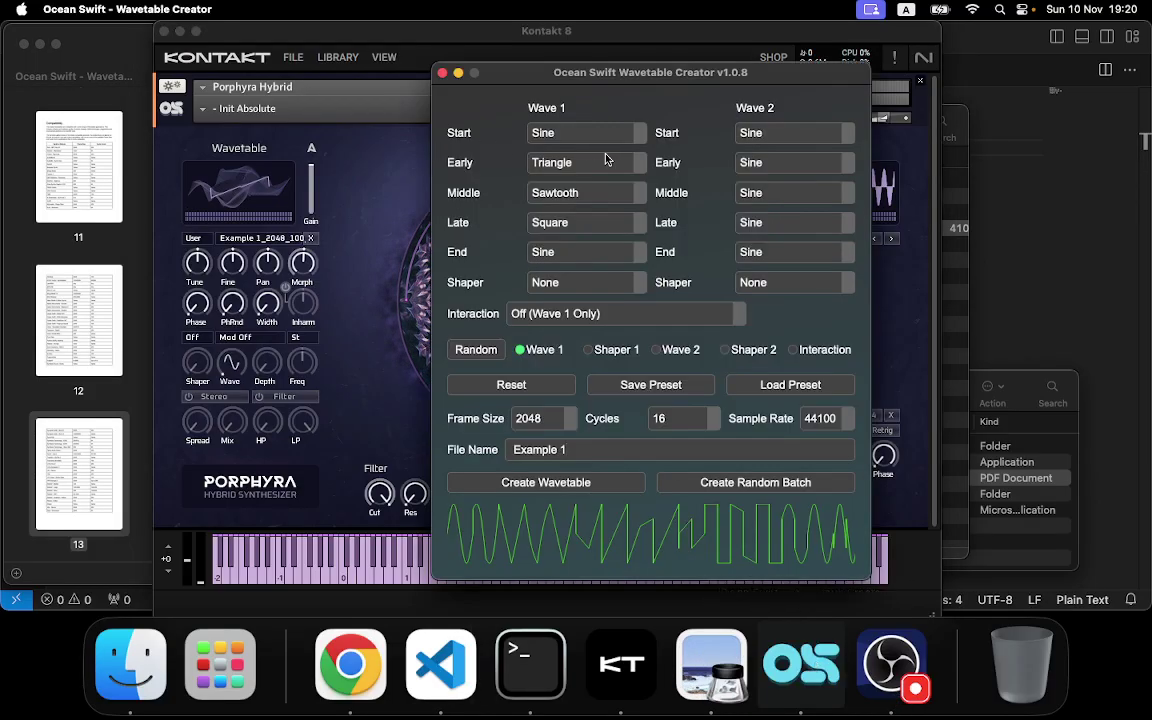
pyautogui.click(585, 288)
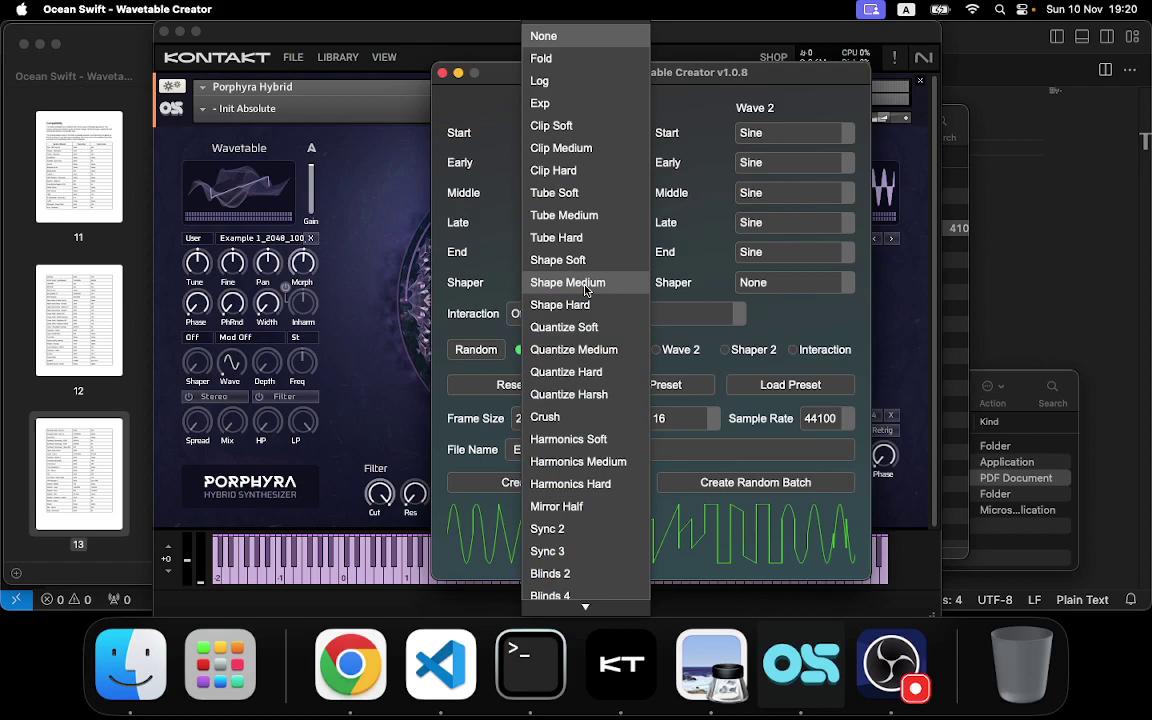
pyautogui.press('Escape')
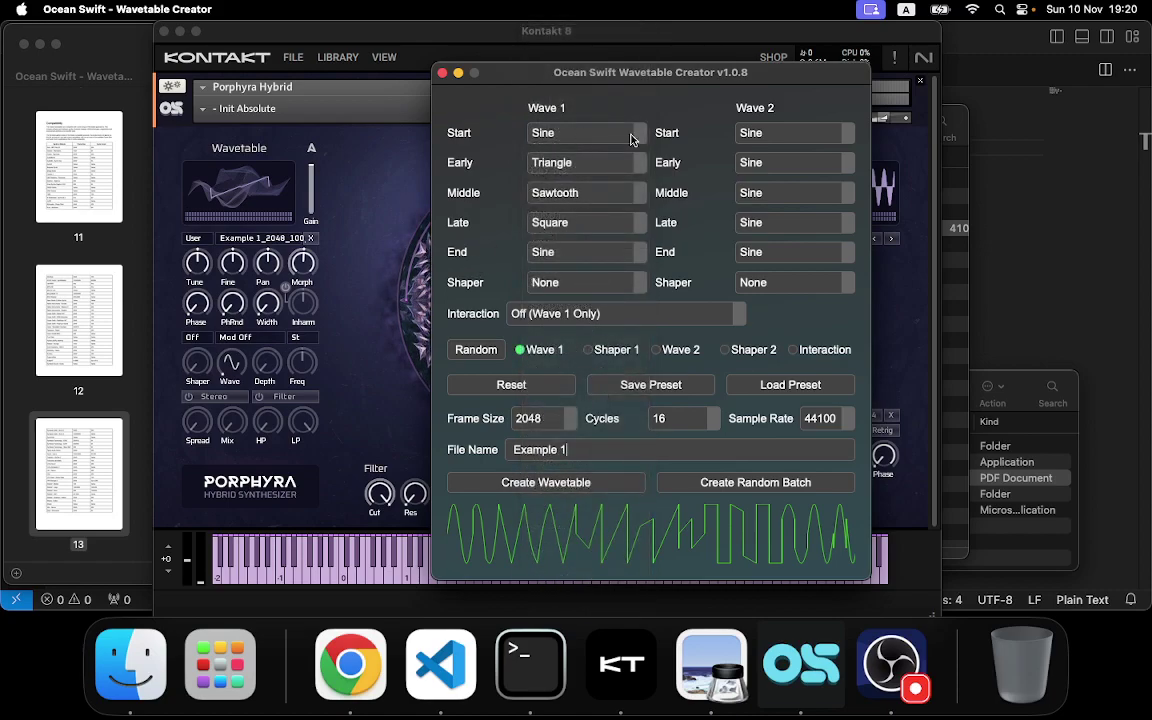
pyautogui.click(533, 285)
pyautogui.scroll(-2, 560, 320)
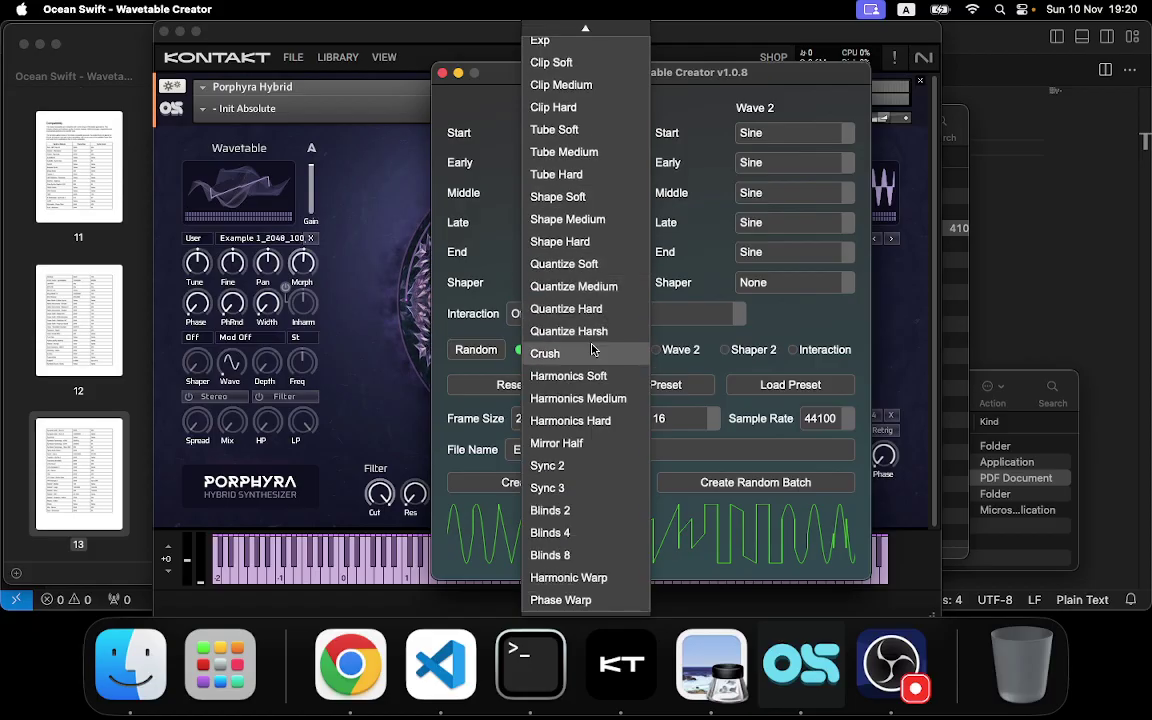
pyautogui.scroll(2, 598, 260)
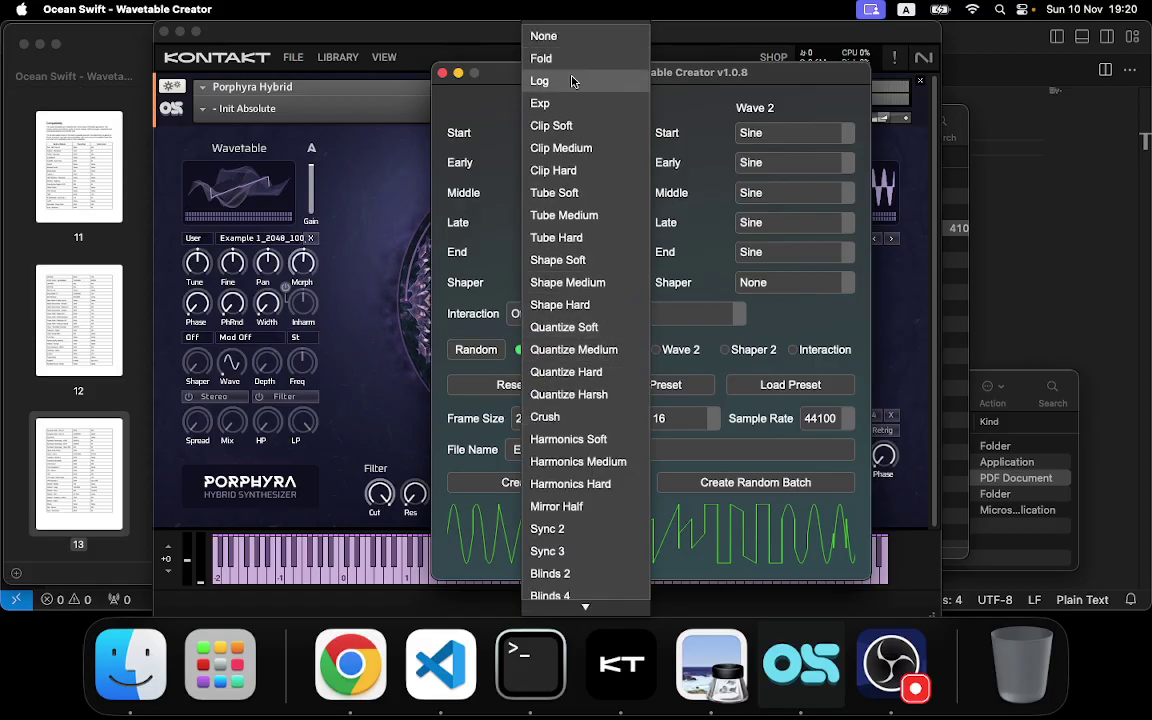
pyautogui.scroll(-2, 578, 300)
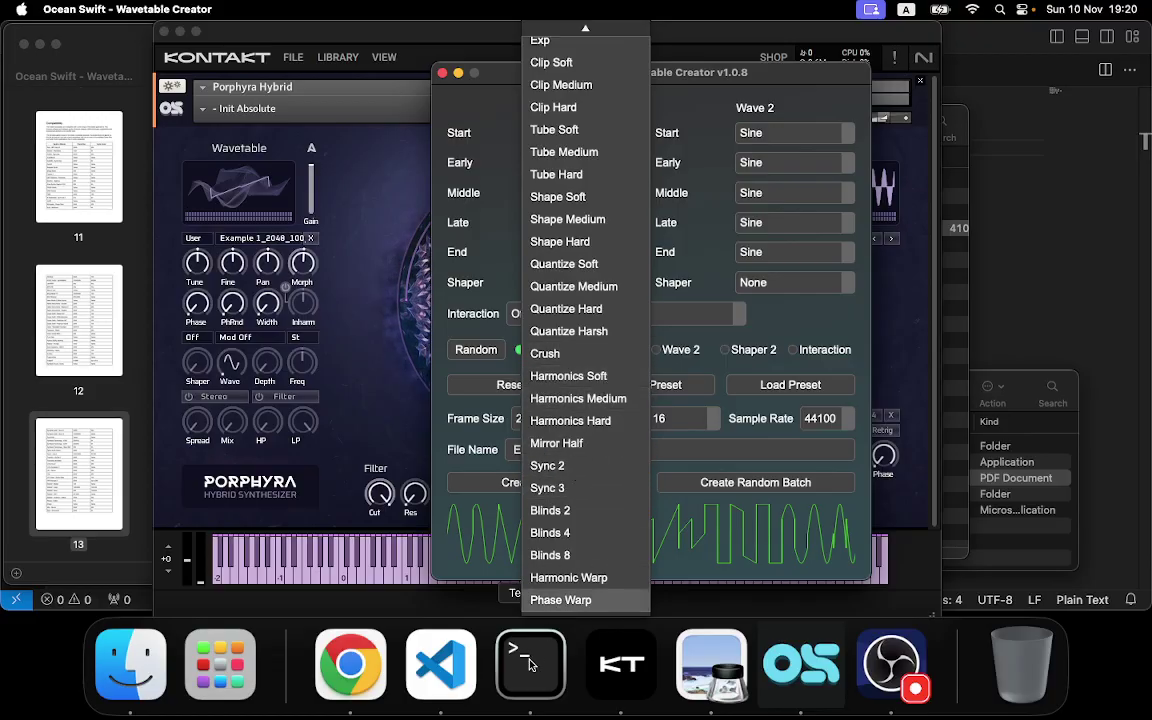
pyautogui.click(584, 463)
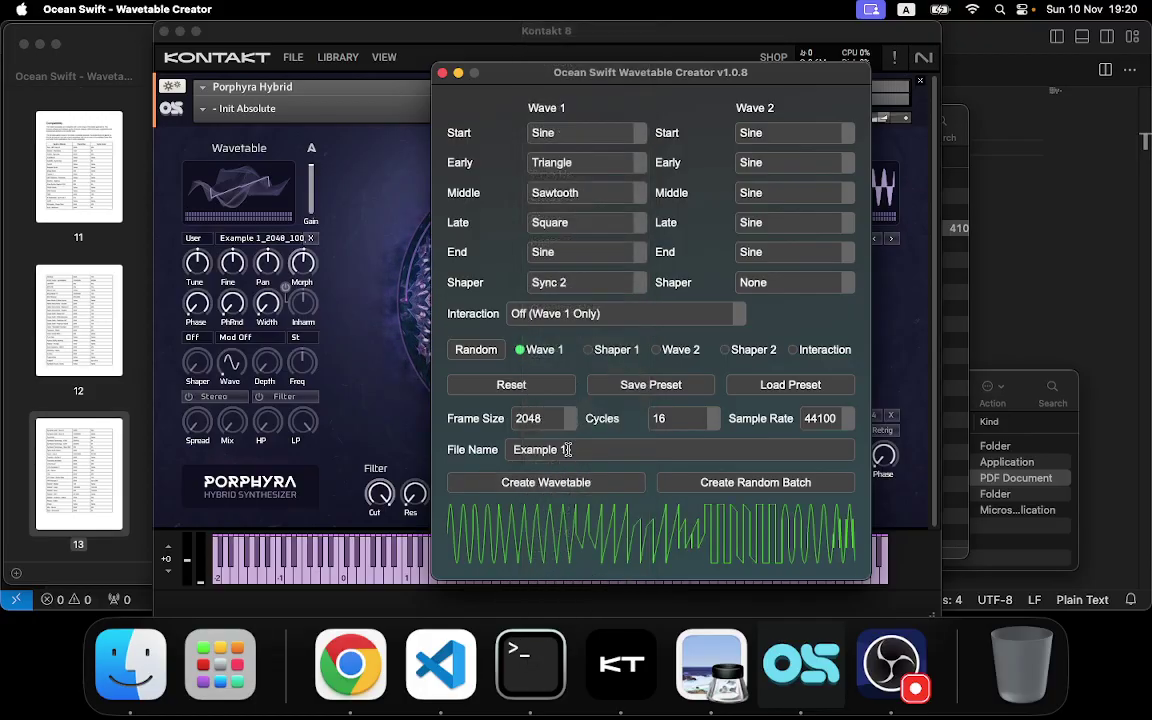
pyautogui.click(600, 285)
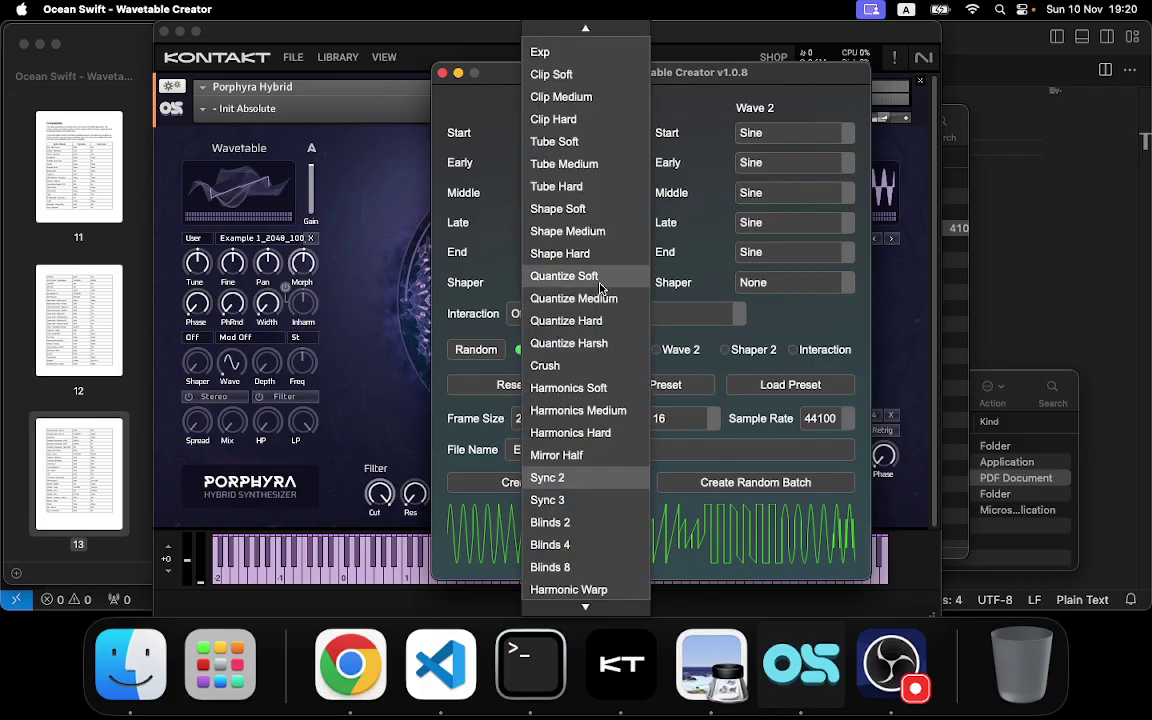
pyautogui.click(592, 502)
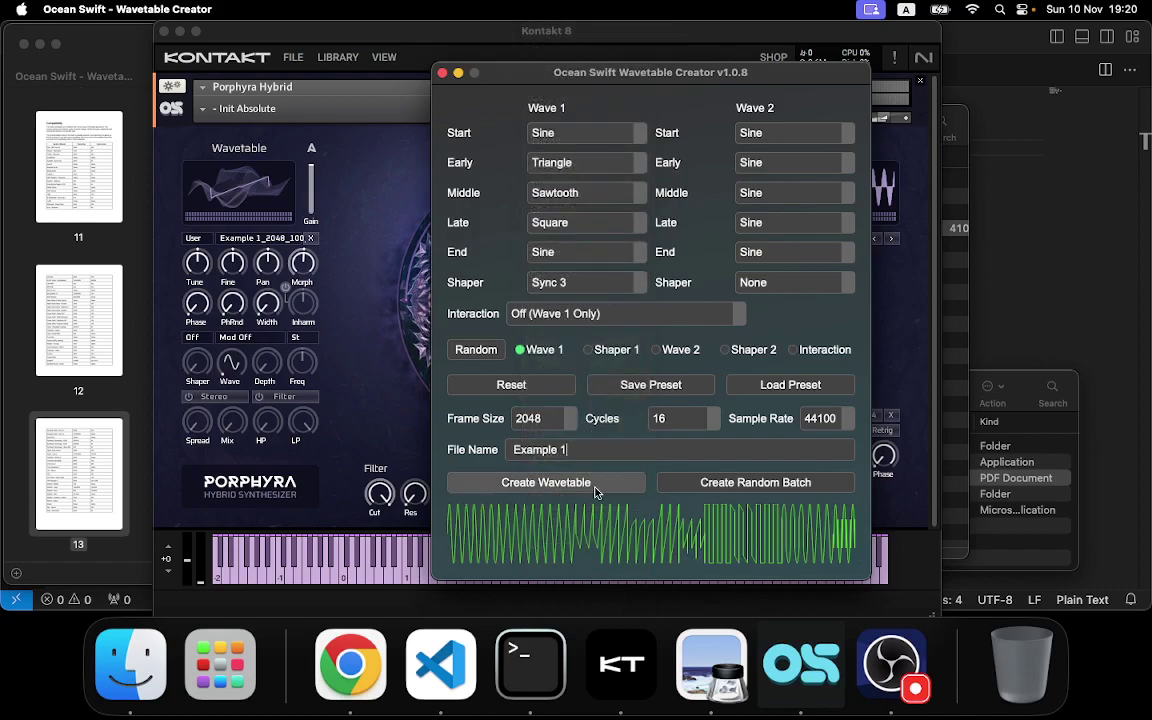
# - Review Wave 1's shaper options and read the shaper descriptions in the PDF manual
pyautogui.click(623, 285)
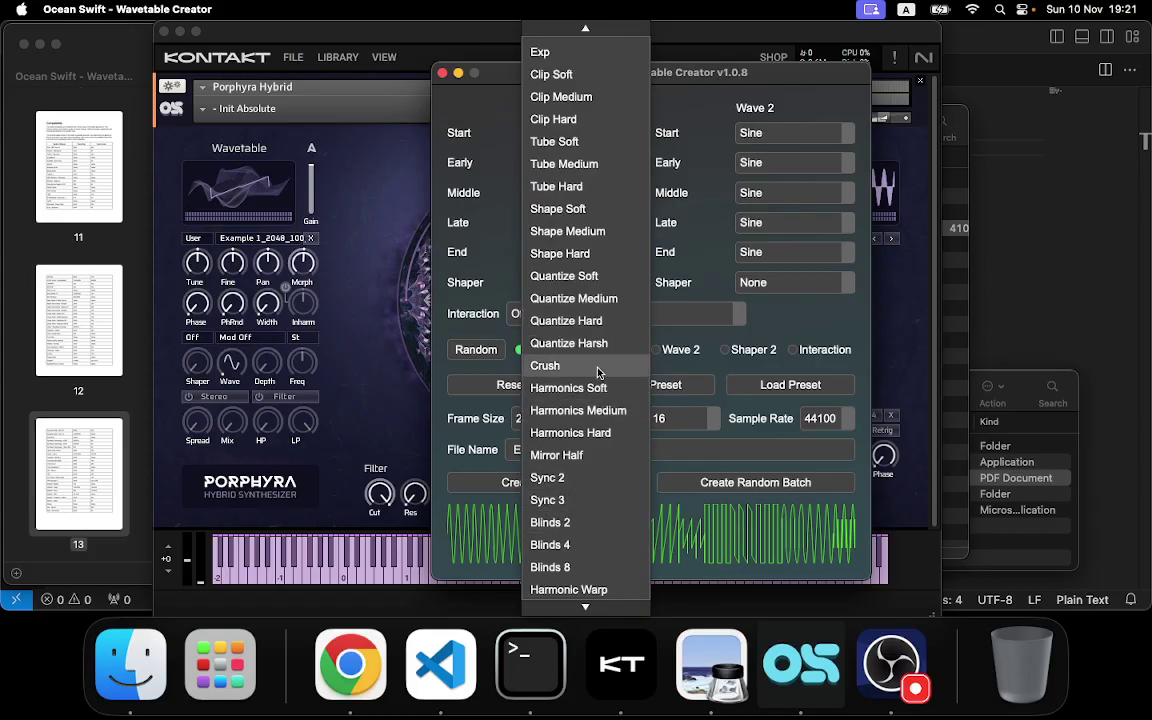
pyautogui.scroll(-1, 590, 447)
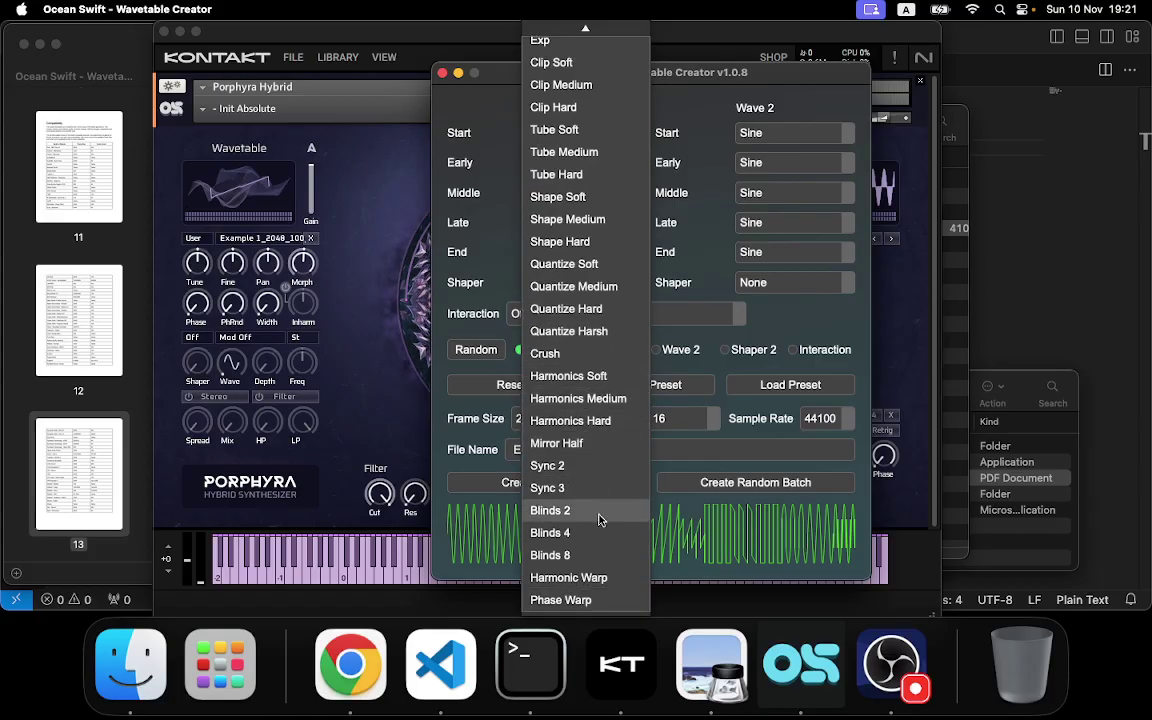
pyautogui.scroll(3, 553, 270)
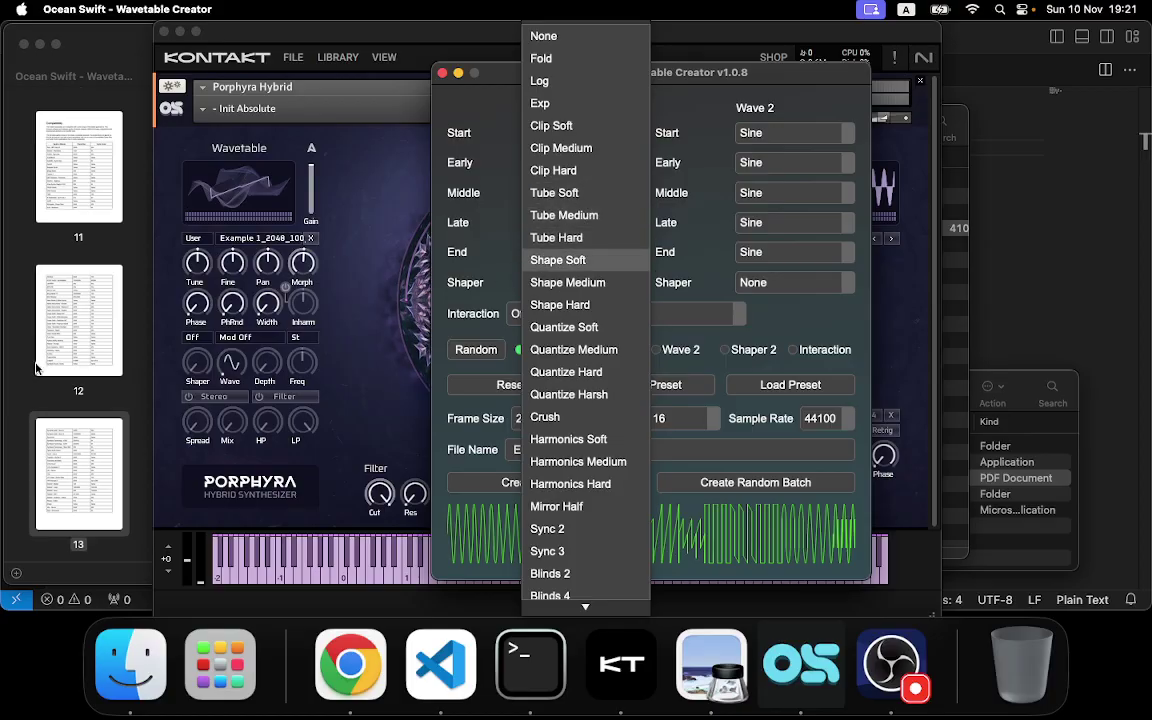
pyautogui.click(40, 330)
pyautogui.scroll(5, 430, 339)
pyautogui.scroll(20, 430, 339)
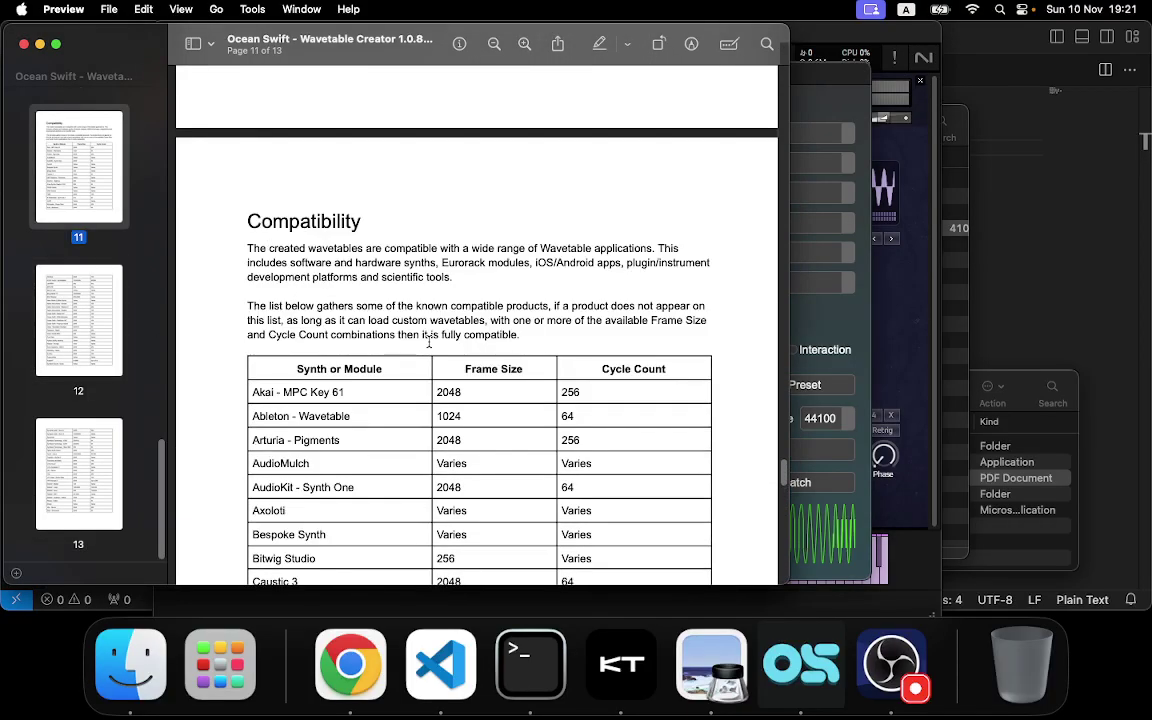
pyautogui.scroll(10, 430, 345)
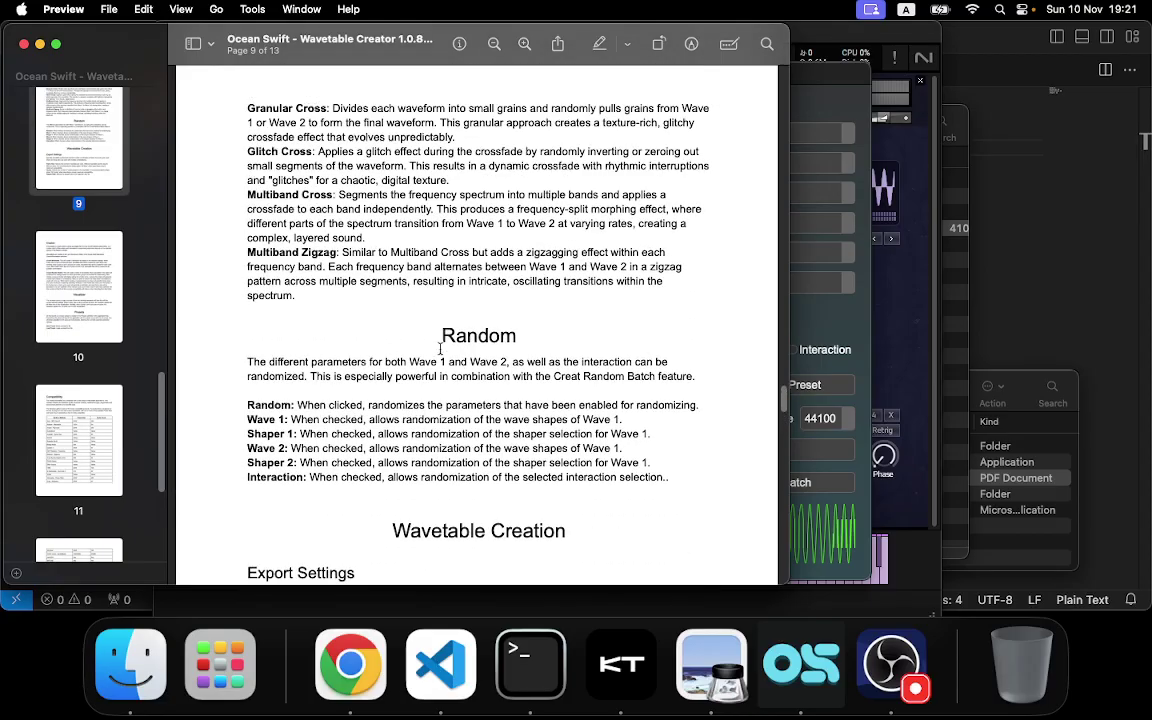
pyautogui.scroll(15, 440, 352)
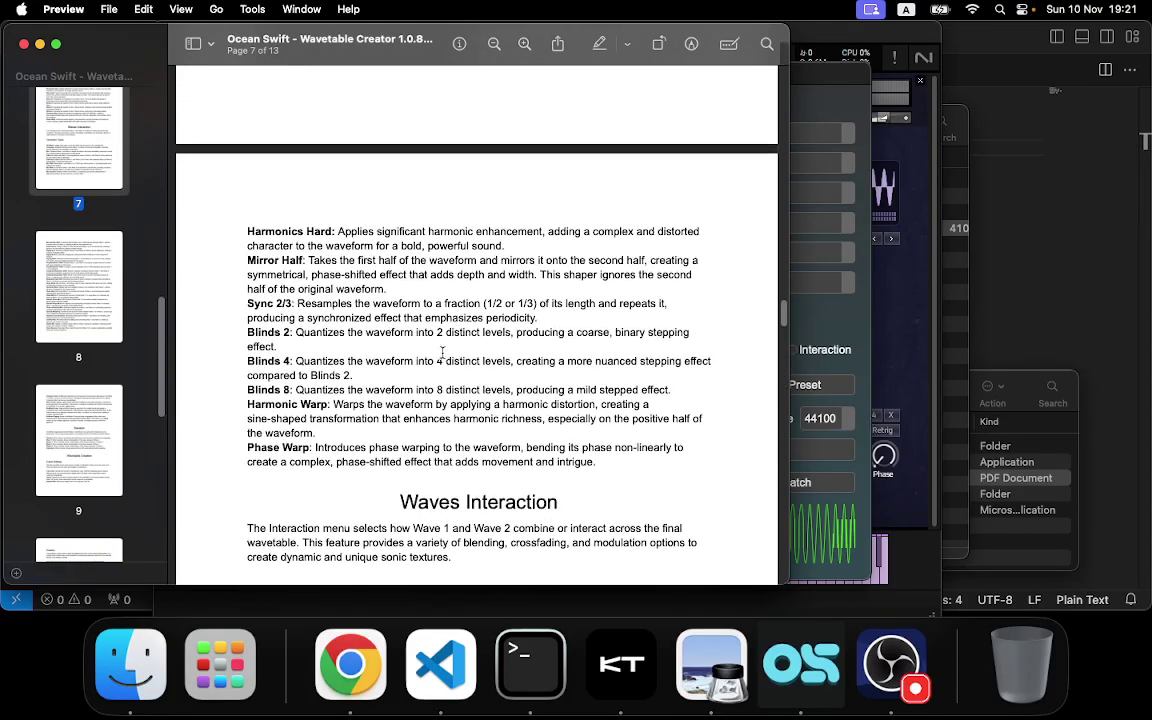
pyautogui.scroll(10, 441, 355)
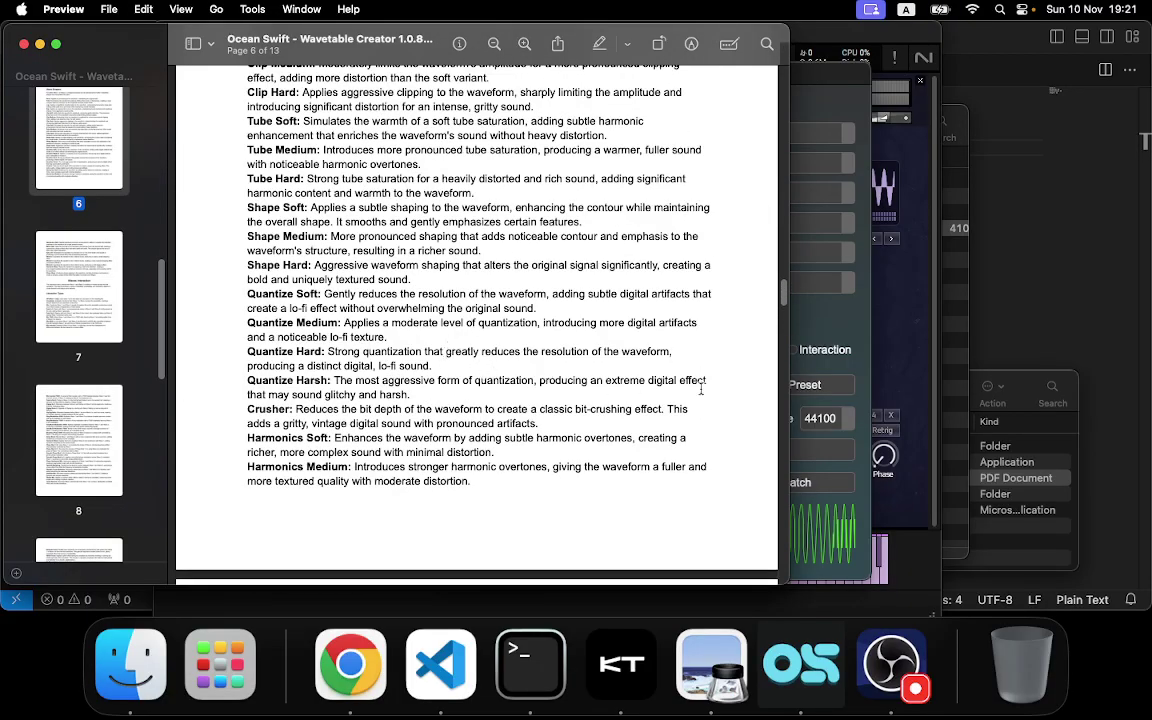
# - Return to Wavetable Creator, view Wave 1's Start waveform options and reset all settings to their defaults
pyautogui.click(783, 302)
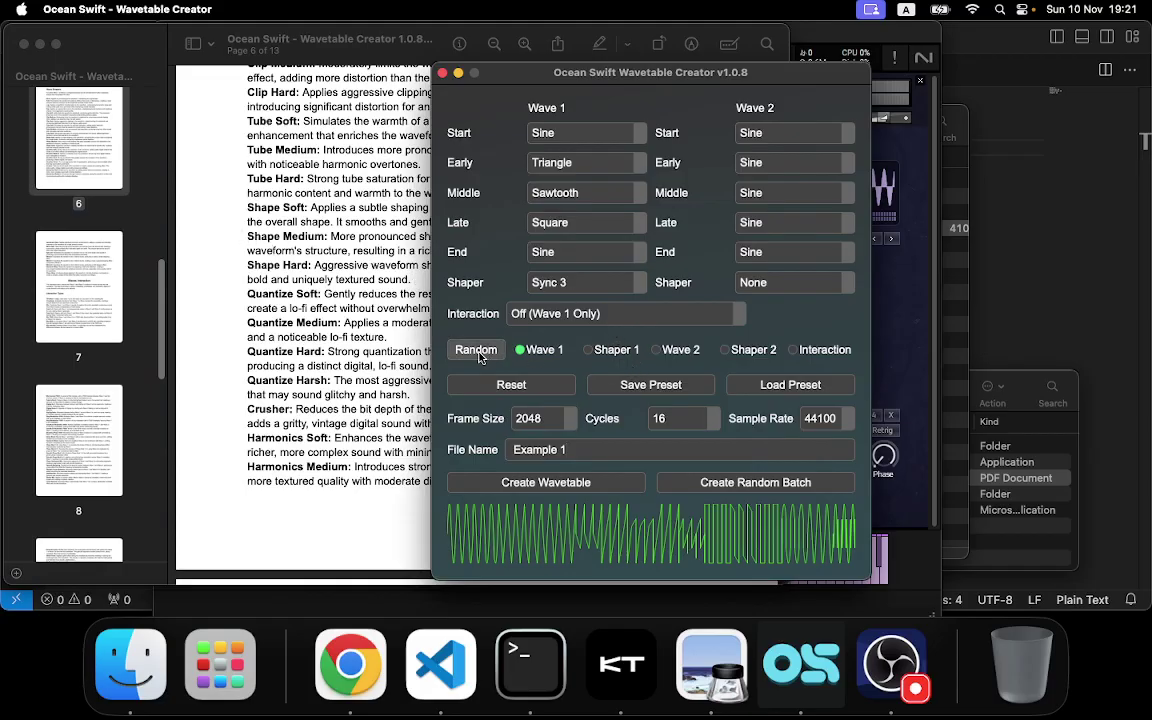
pyautogui.click(565, 140)
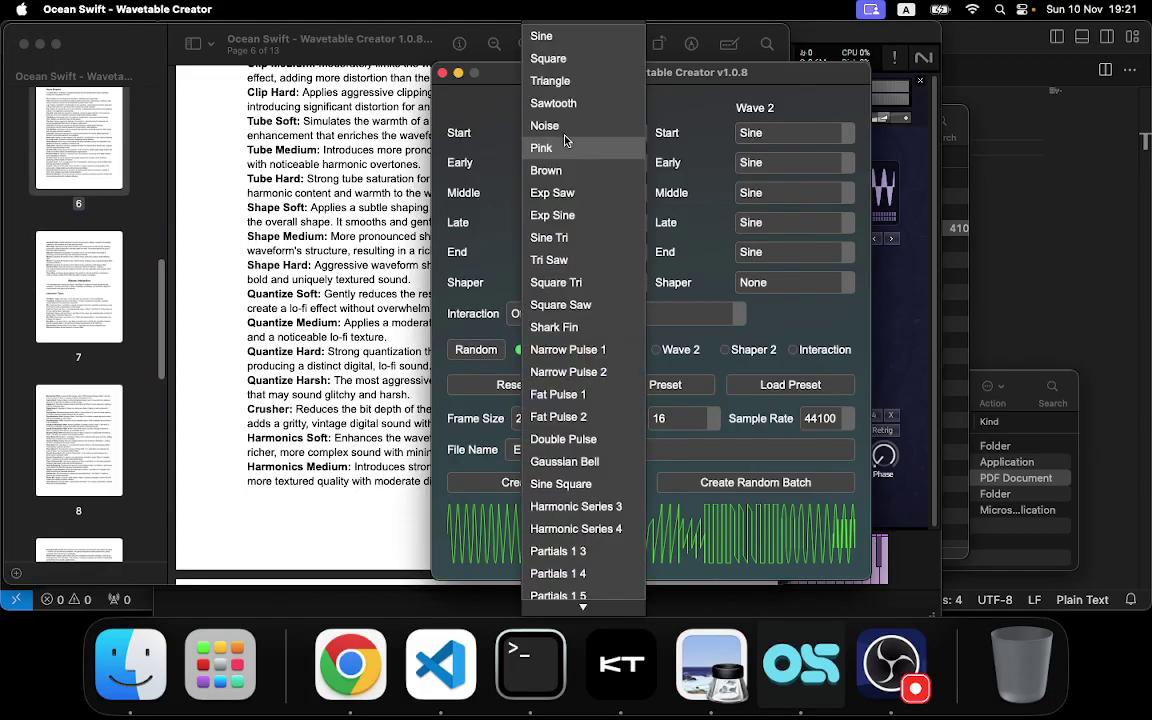
pyautogui.scroll(-3, 571, 362)
pyautogui.click(768, 330)
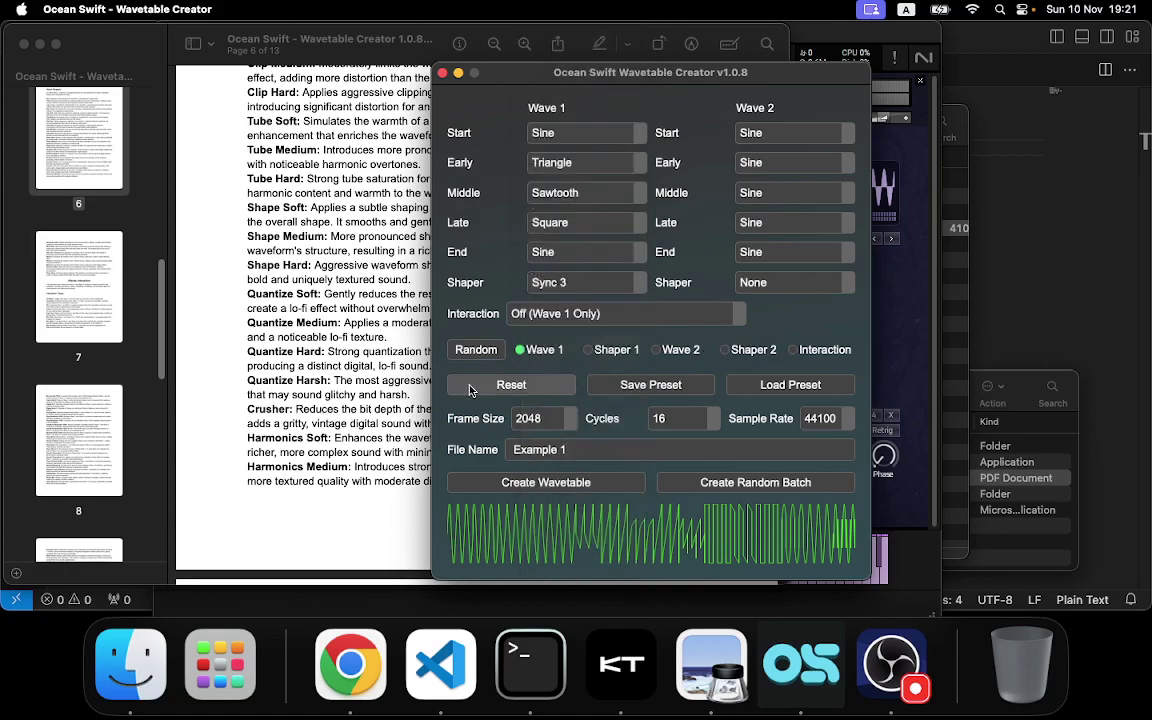
pyautogui.click(505, 387)
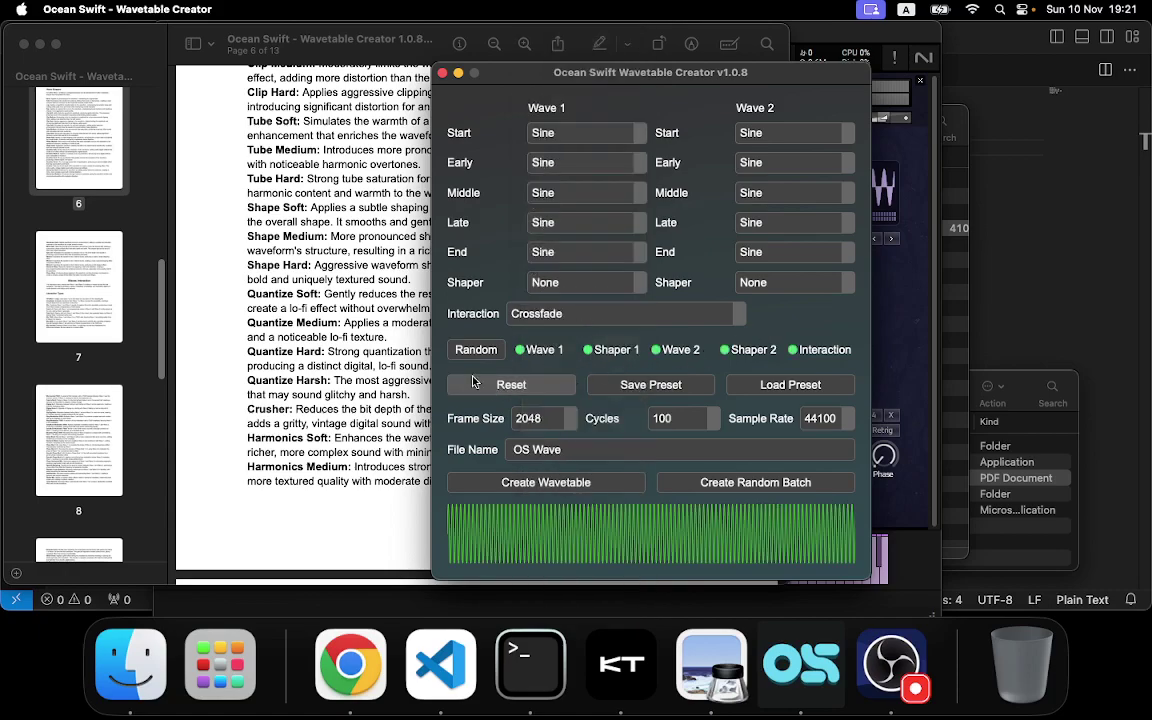
# - Set the interaction to Off (Wave 1 Only) and the cycles to 16
pyautogui.click(568, 316)
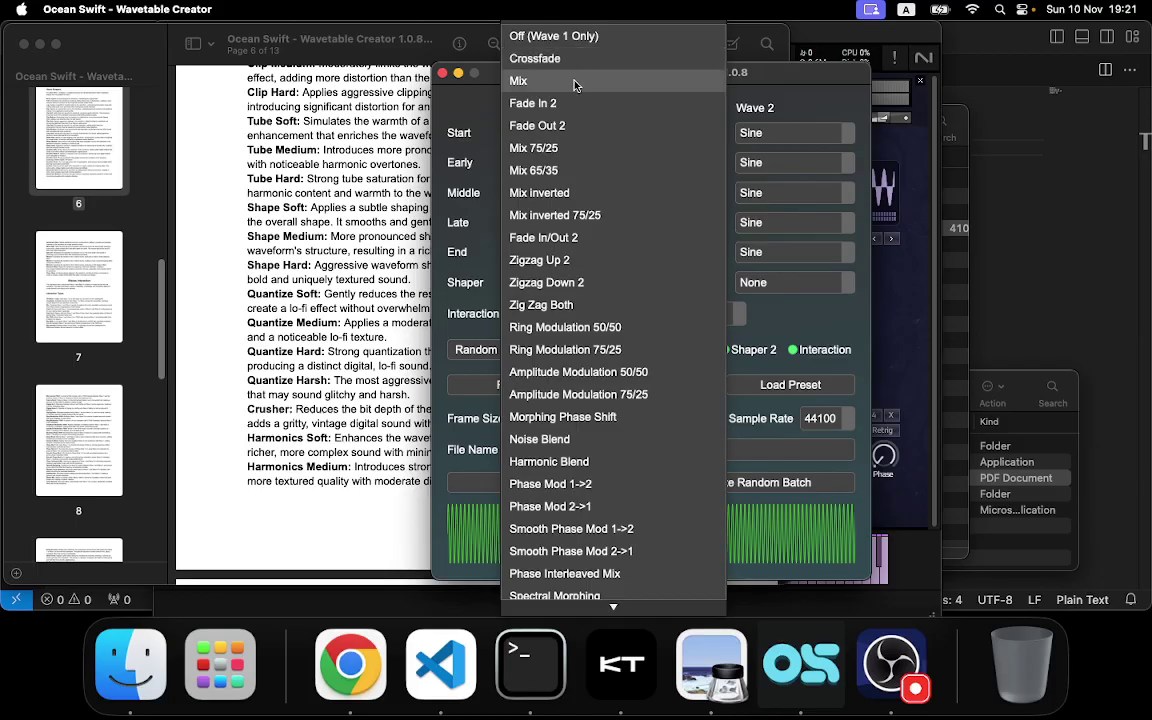
pyautogui.click(571, 36)
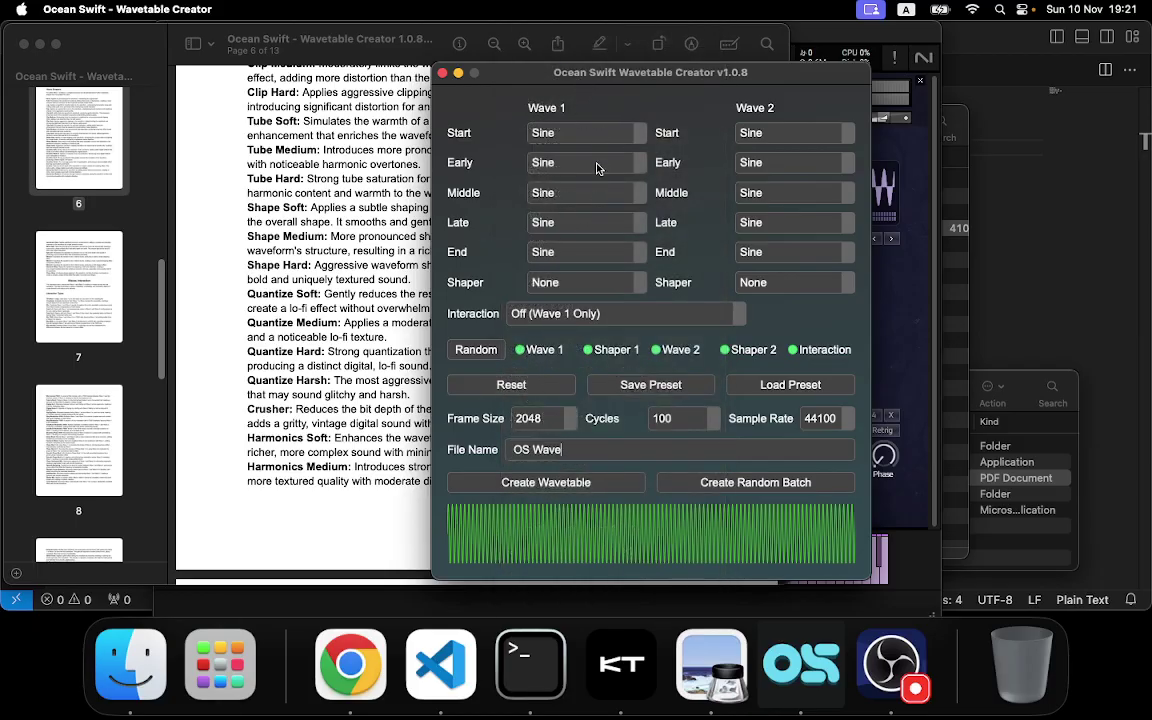
pyautogui.click(687, 421)
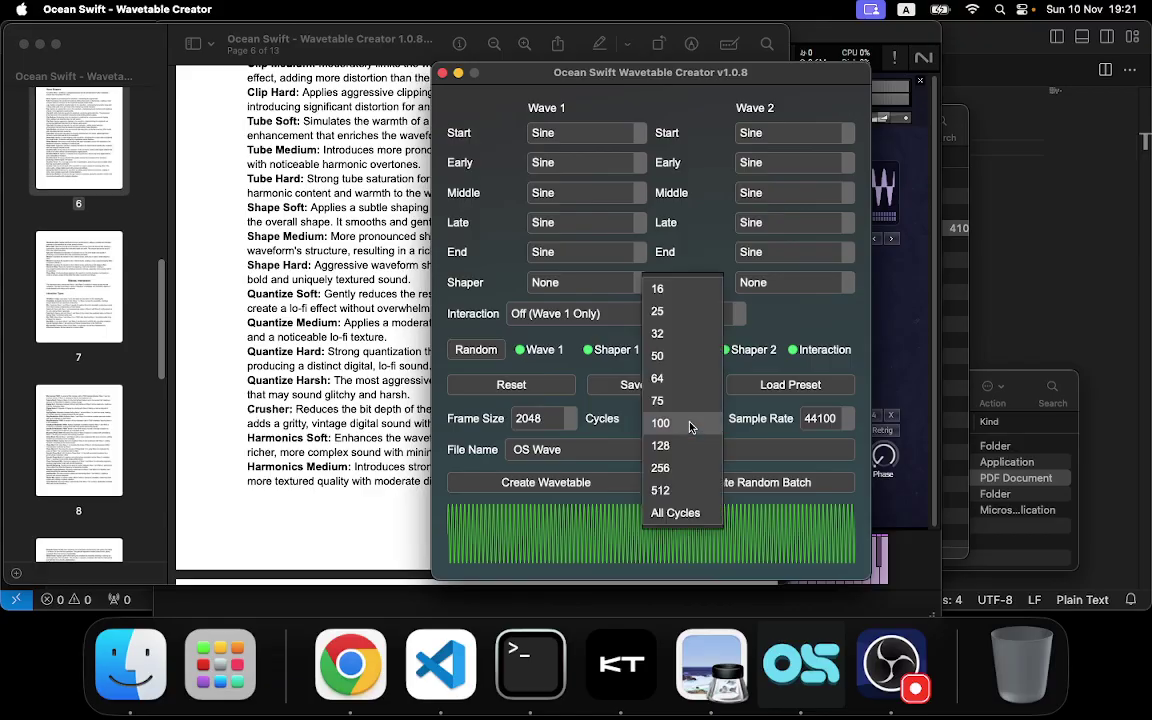
pyautogui.click(682, 294)
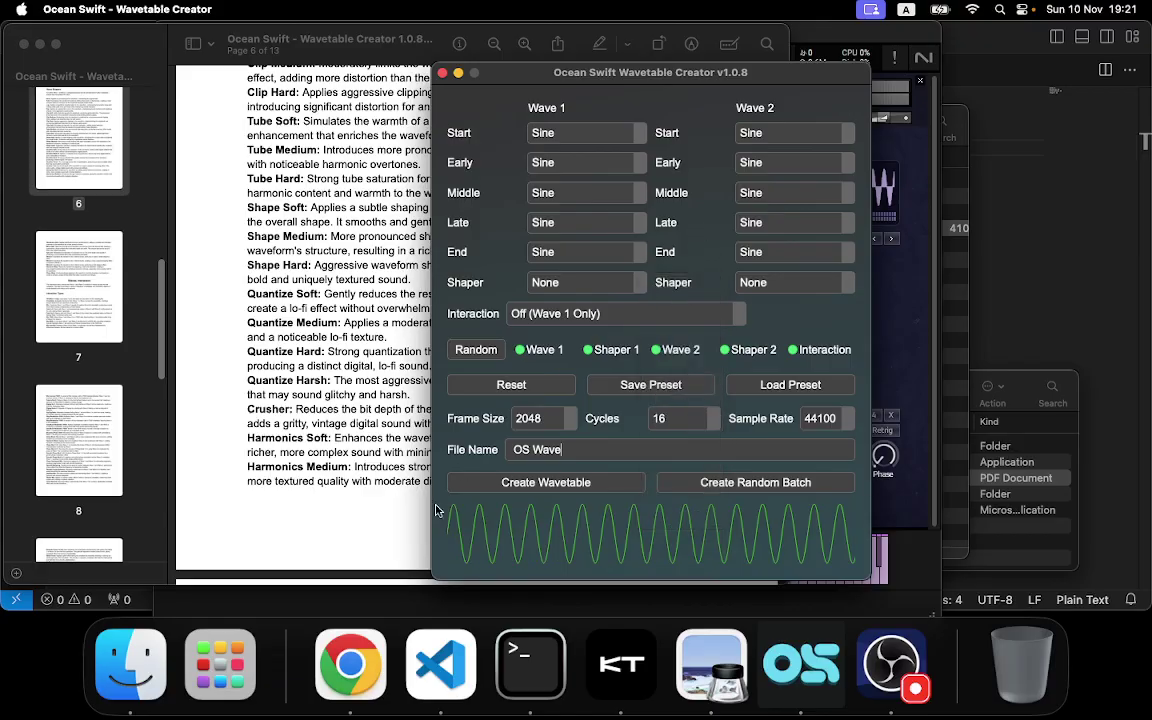
# - Set Wave 1's Start waveform to Noise
pyautogui.click(558, 137)
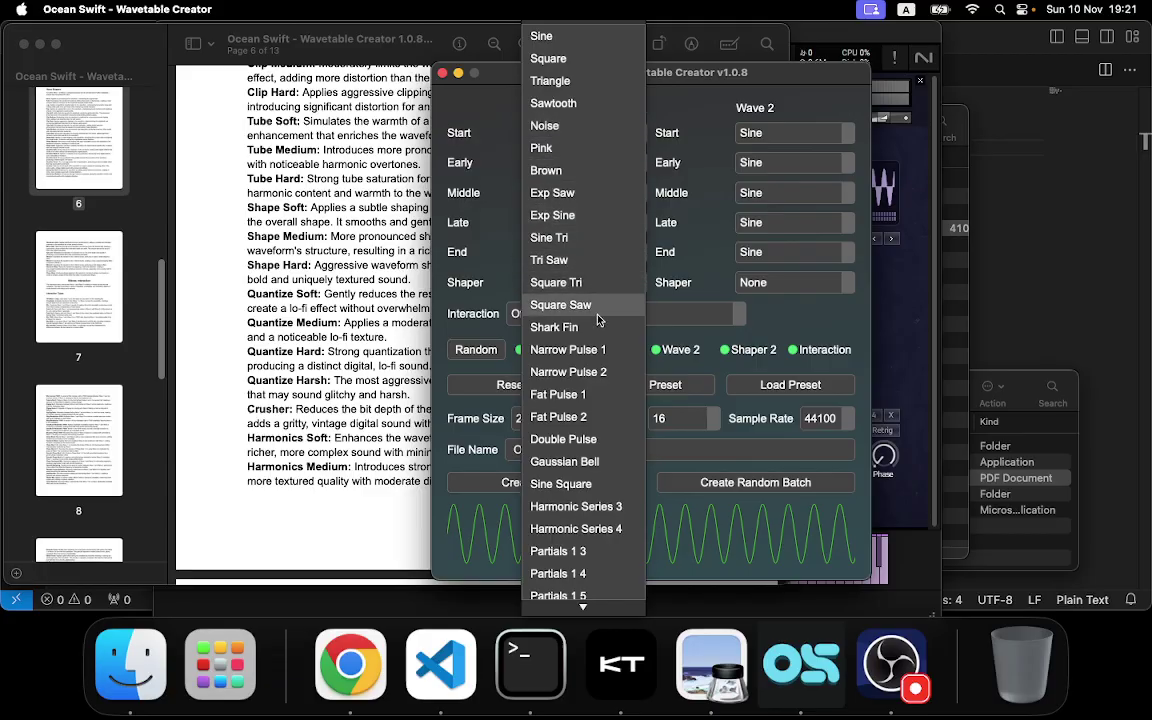
pyautogui.scroll(-5, 595, 300)
pyautogui.scroll(5, 605, 225)
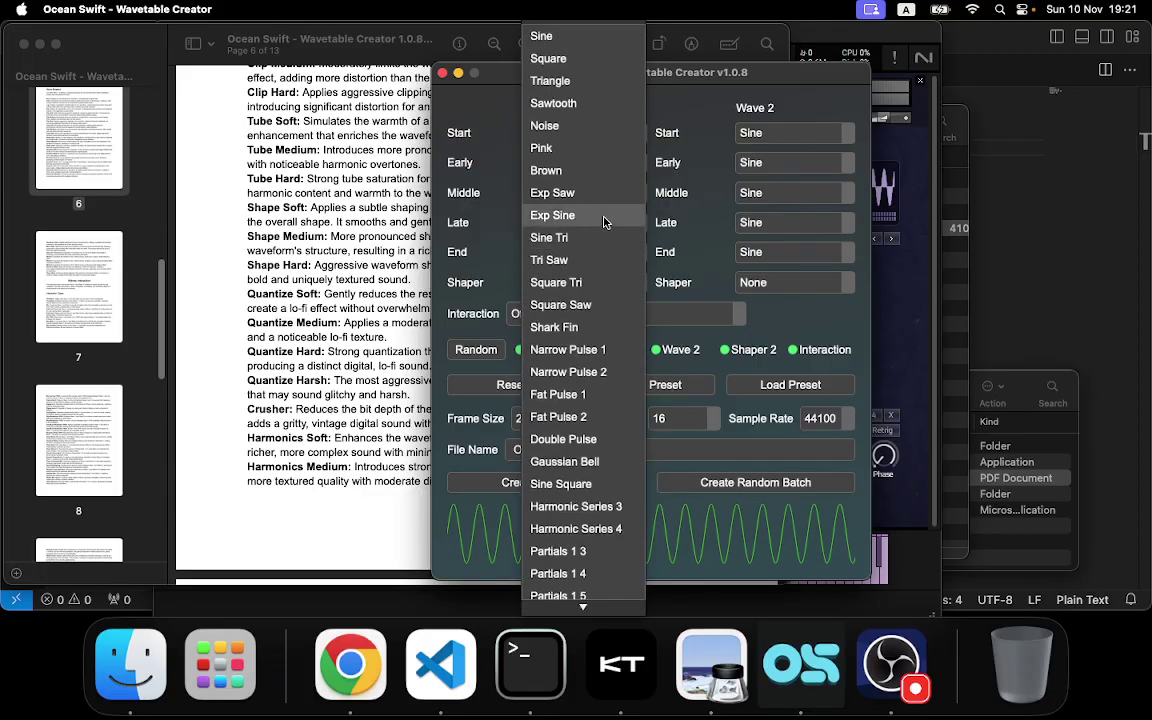
pyautogui.click(577, 125)
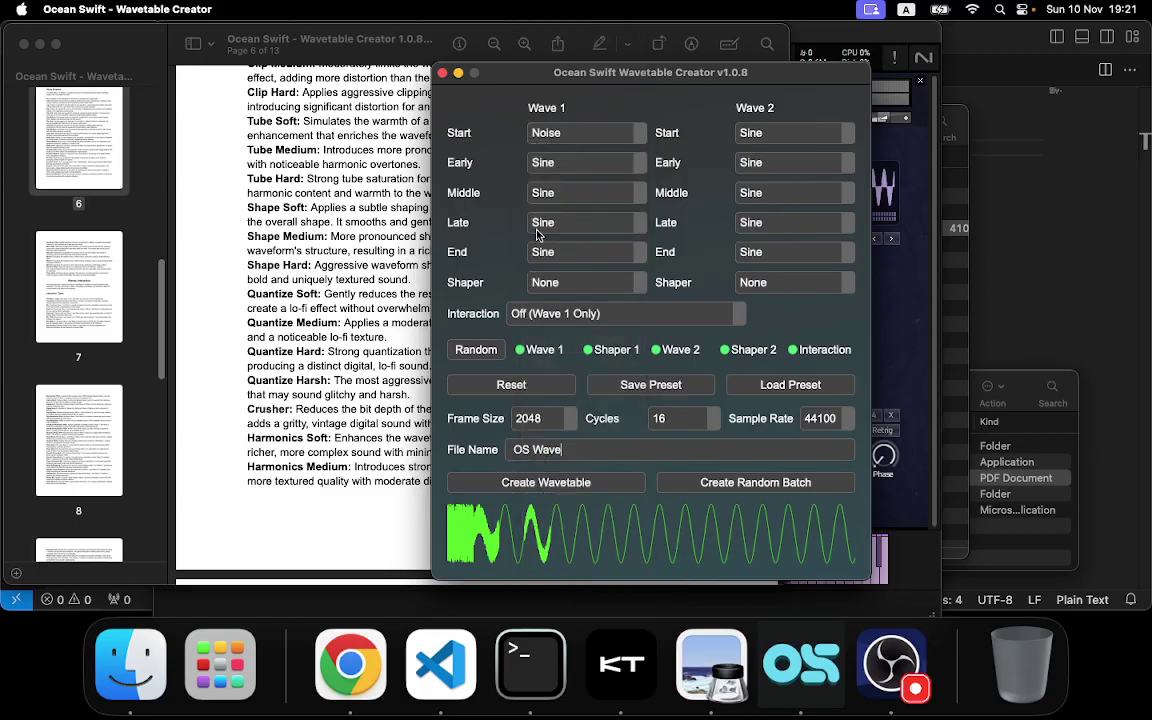
# - Look through the available waveforms for Wave 1 and set its Start waveform to Square Tri
pyautogui.click(630, 139)
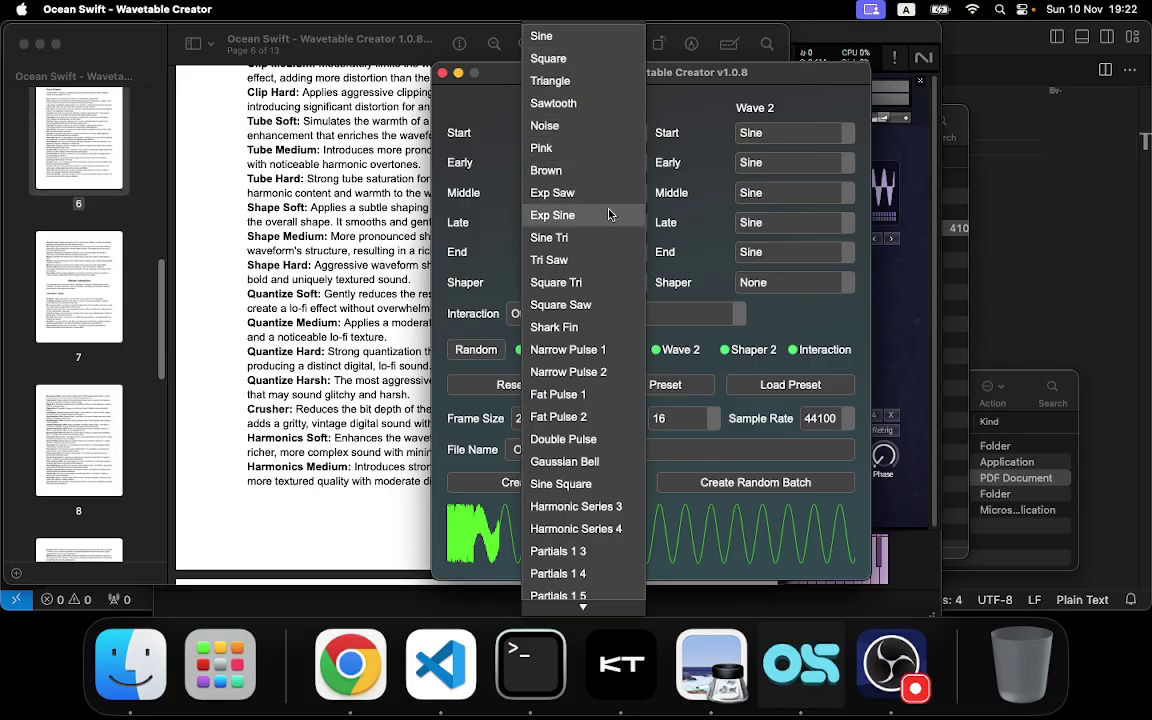
pyautogui.scroll(-5, 629, 345)
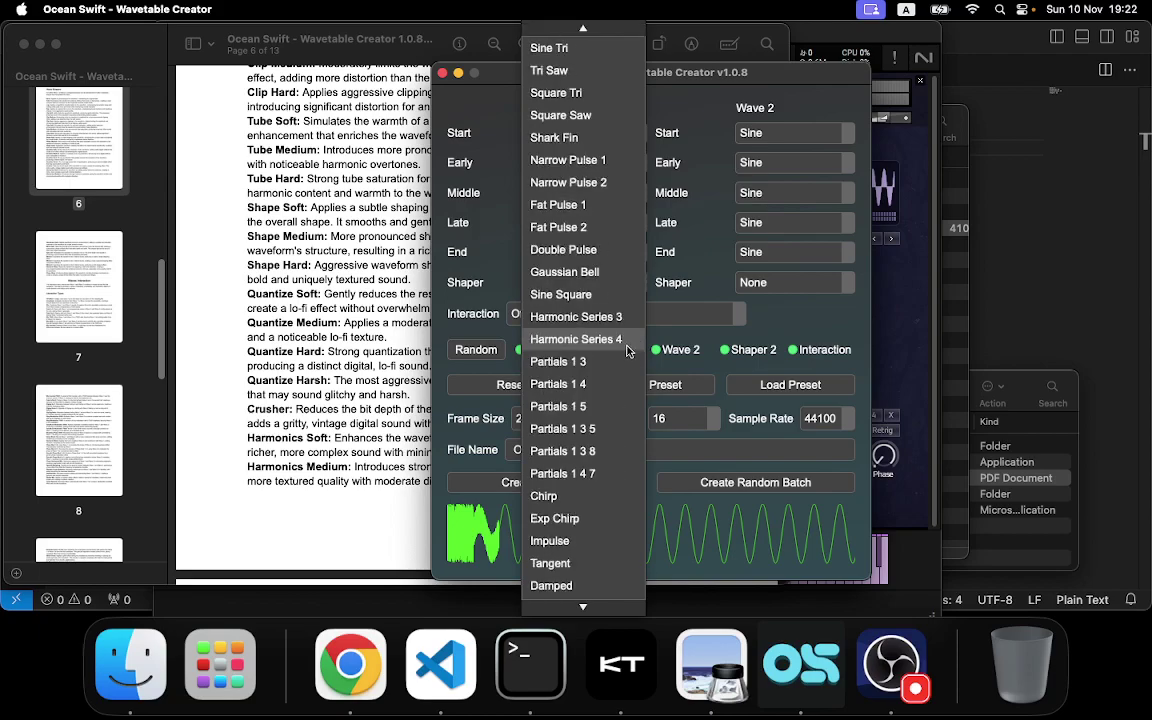
pyautogui.scroll(-2, 632, 354)
pyautogui.scroll(4, 615, 330)
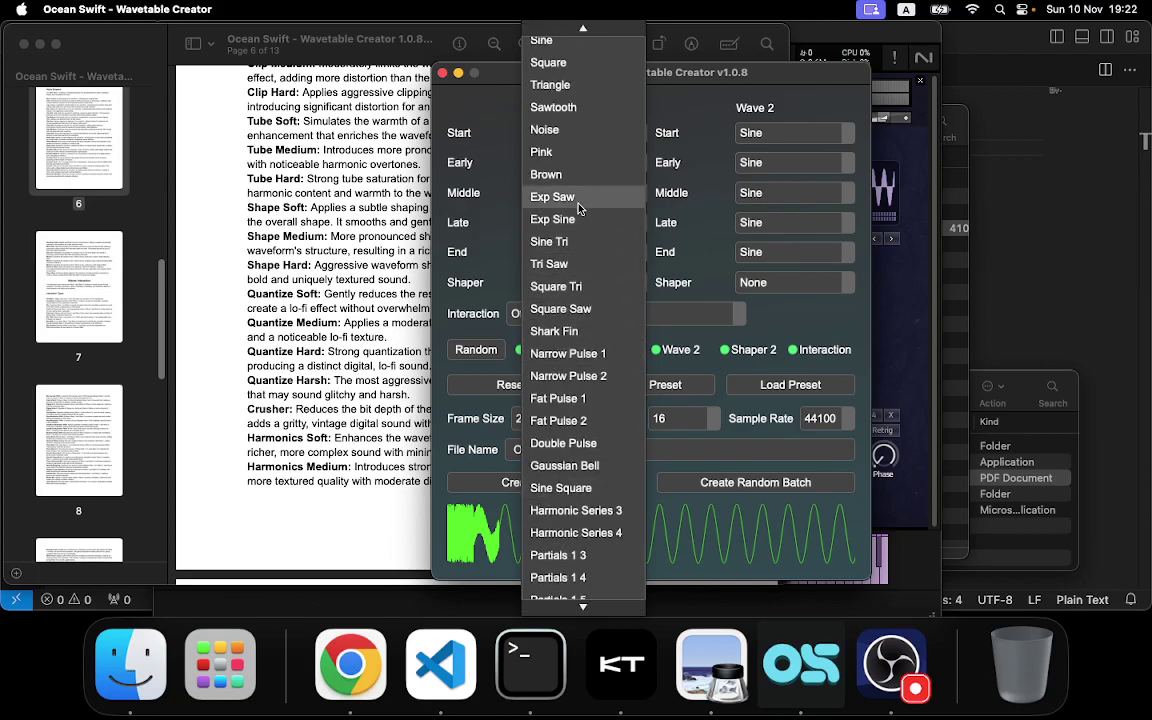
pyautogui.scroll(-3, 596, 281)
pyautogui.scroll(3, 590, 260)
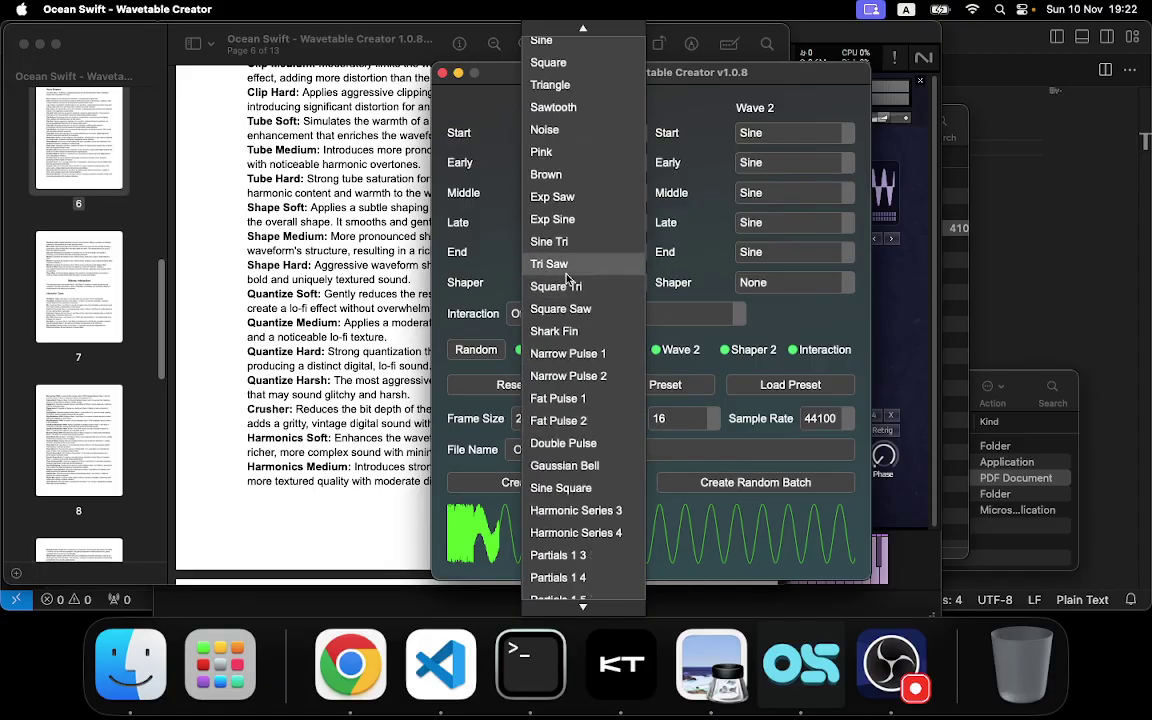
pyautogui.click(579, 288)
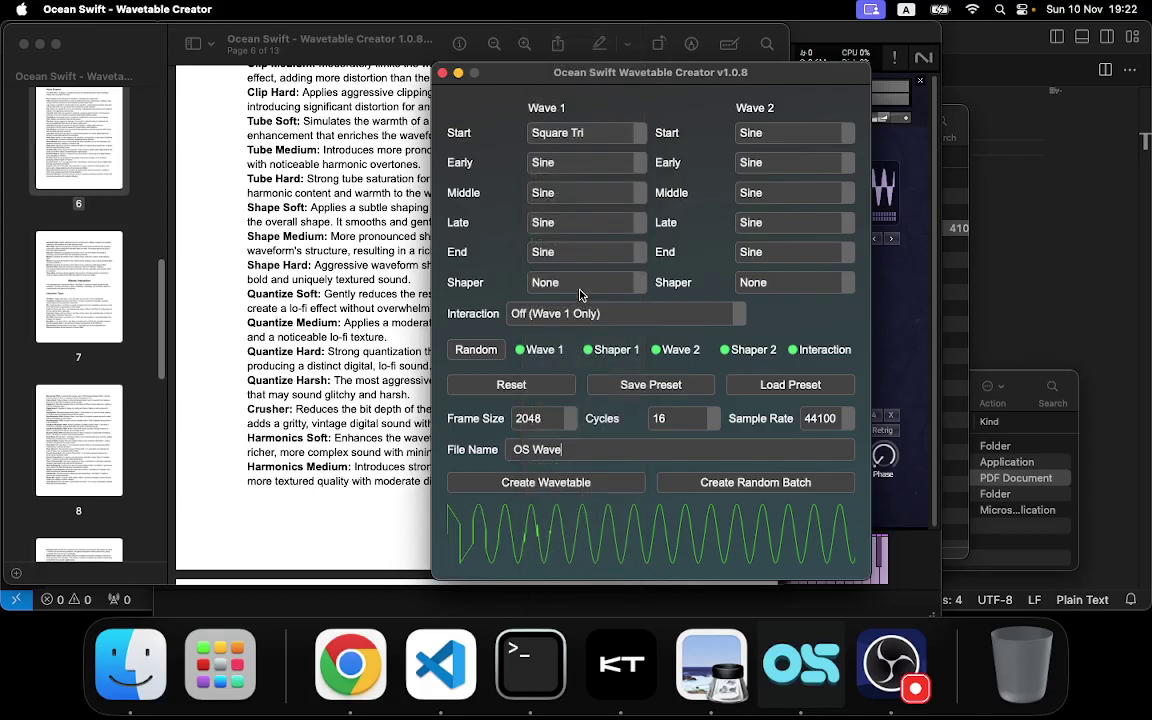
# - Set Wave 1's Early waveform to Shark Fin and its Middle waveform to Partials 1 3
pyautogui.click(578, 162)
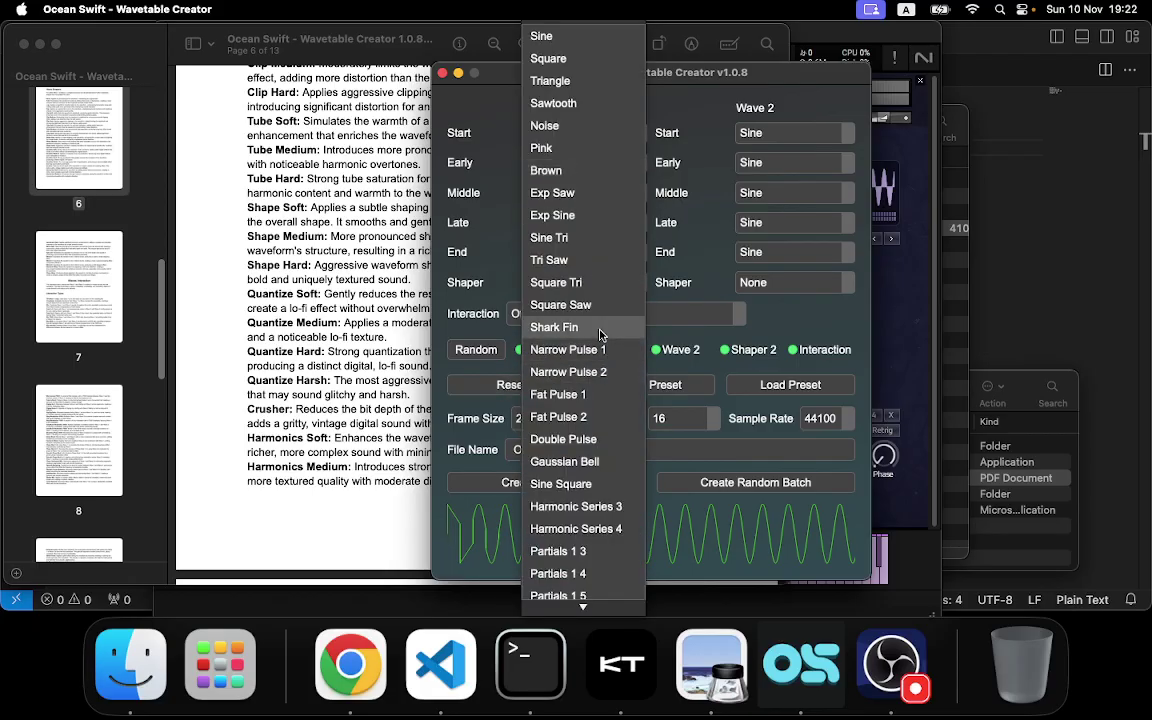
pyautogui.click(558, 327)
pyautogui.click(592, 195)
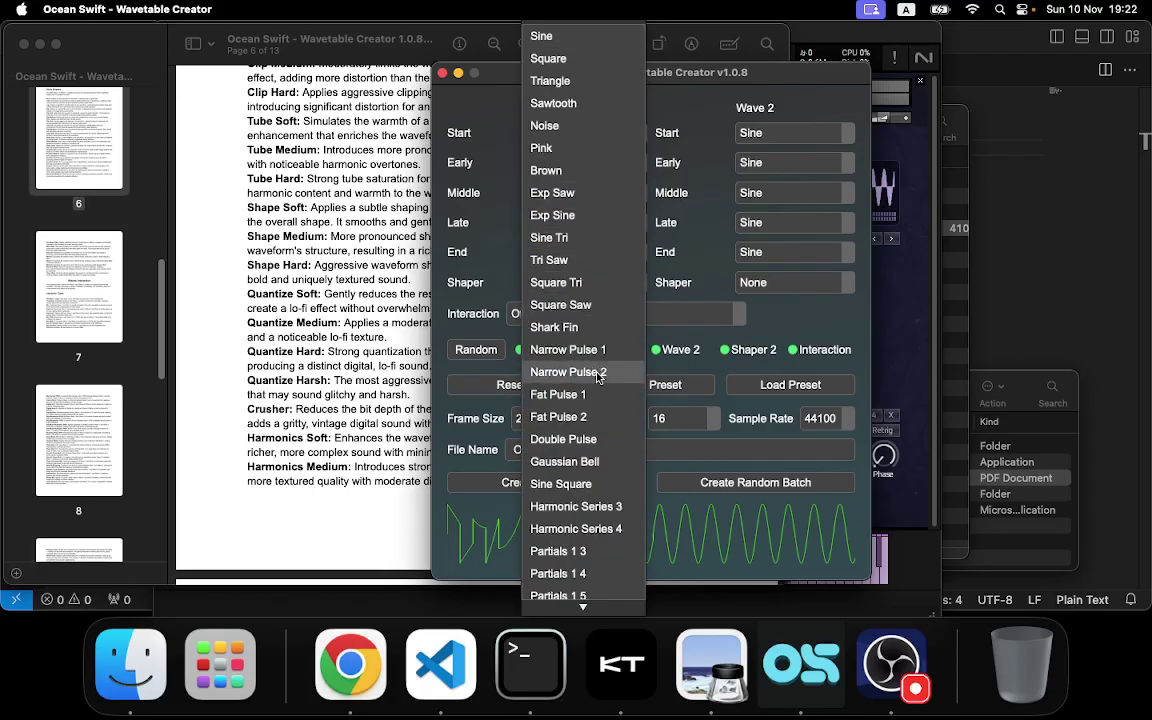
pyautogui.scroll(-3, 575, 475)
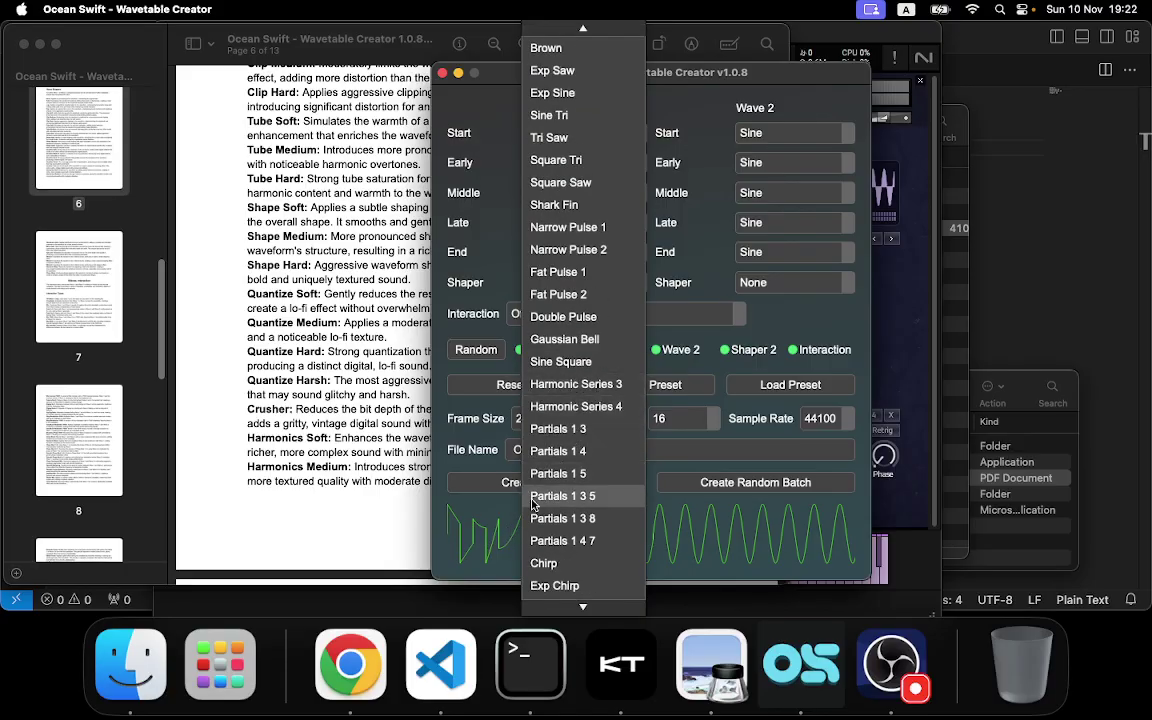
pyautogui.click(612, 430)
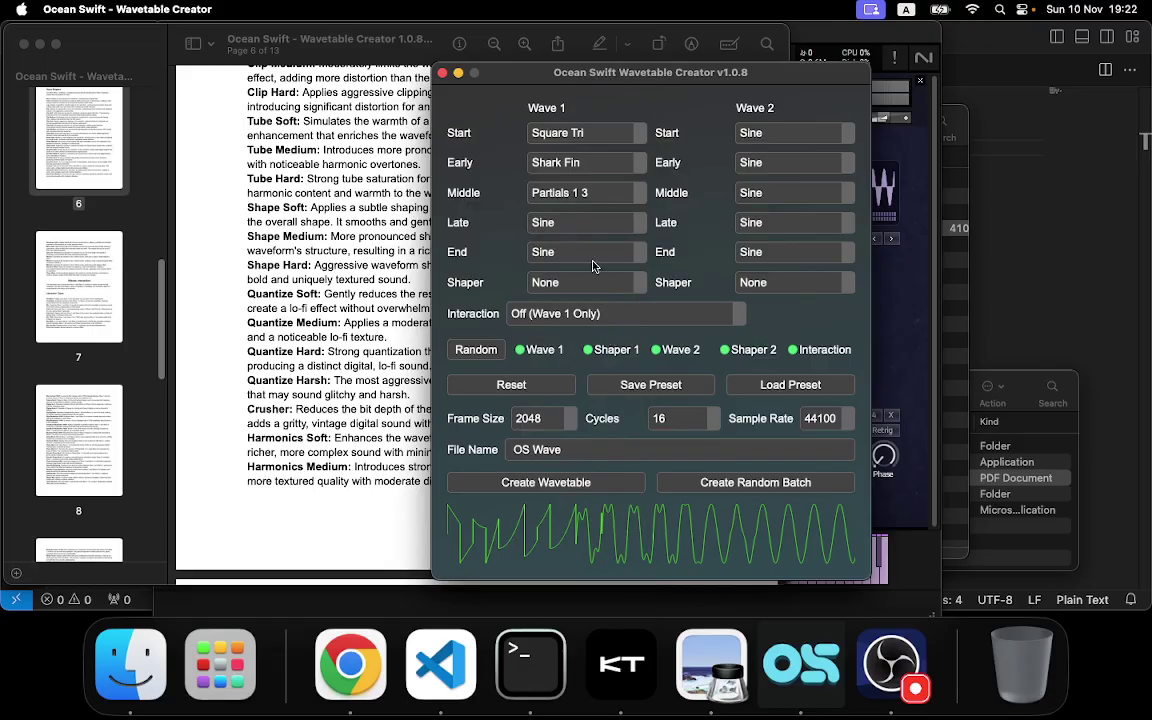
# - Set Wave 1's Late waveform to Impulse and its End waveform to Additive Random
pyautogui.click(600, 220)
pyautogui.scroll(-5, 614, 430)
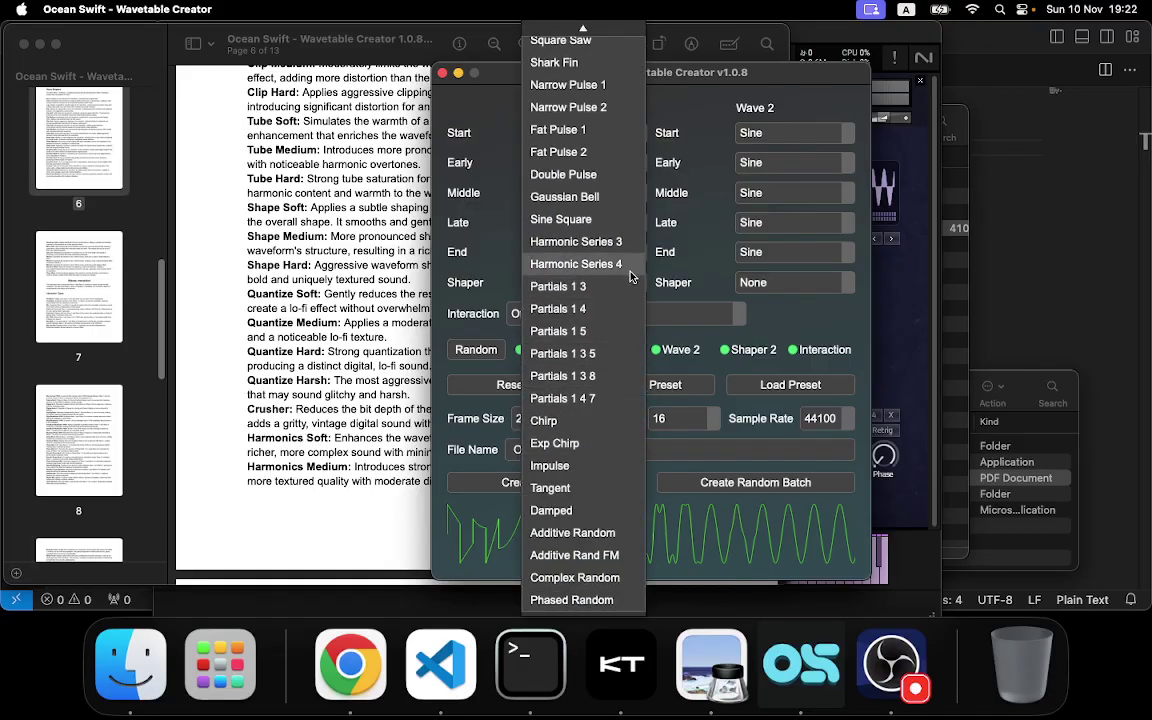
pyautogui.click(588, 467)
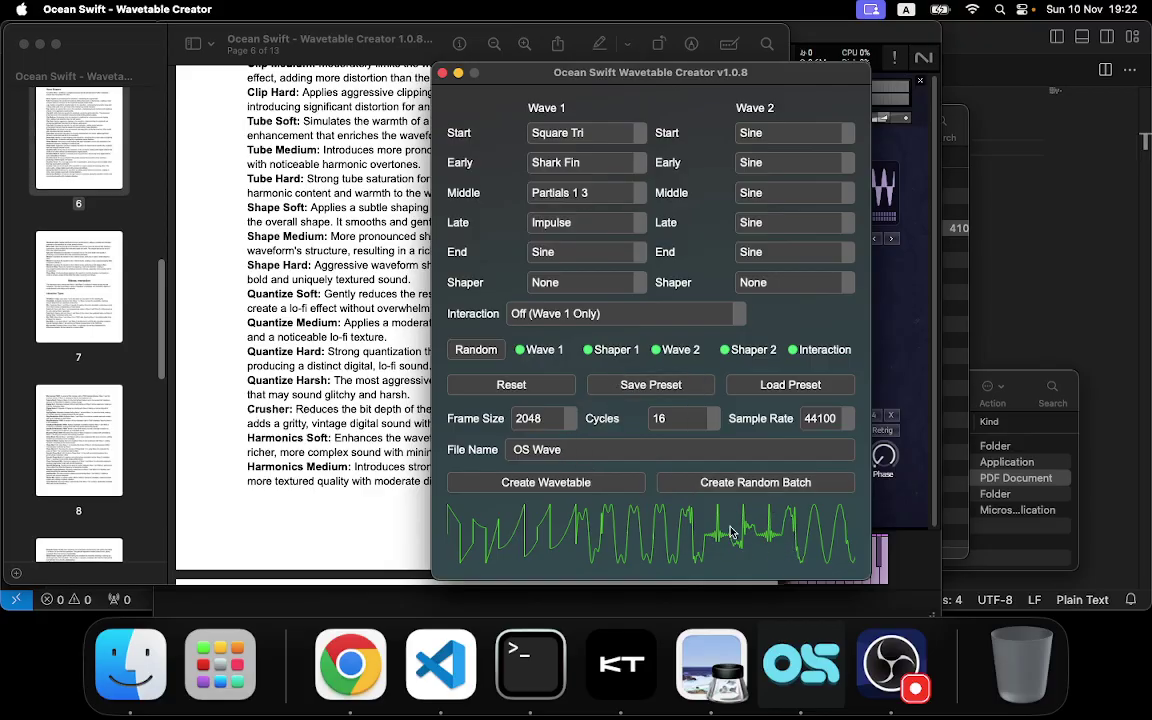
pyautogui.click(560, 252)
pyautogui.scroll(-5, 588, 420)
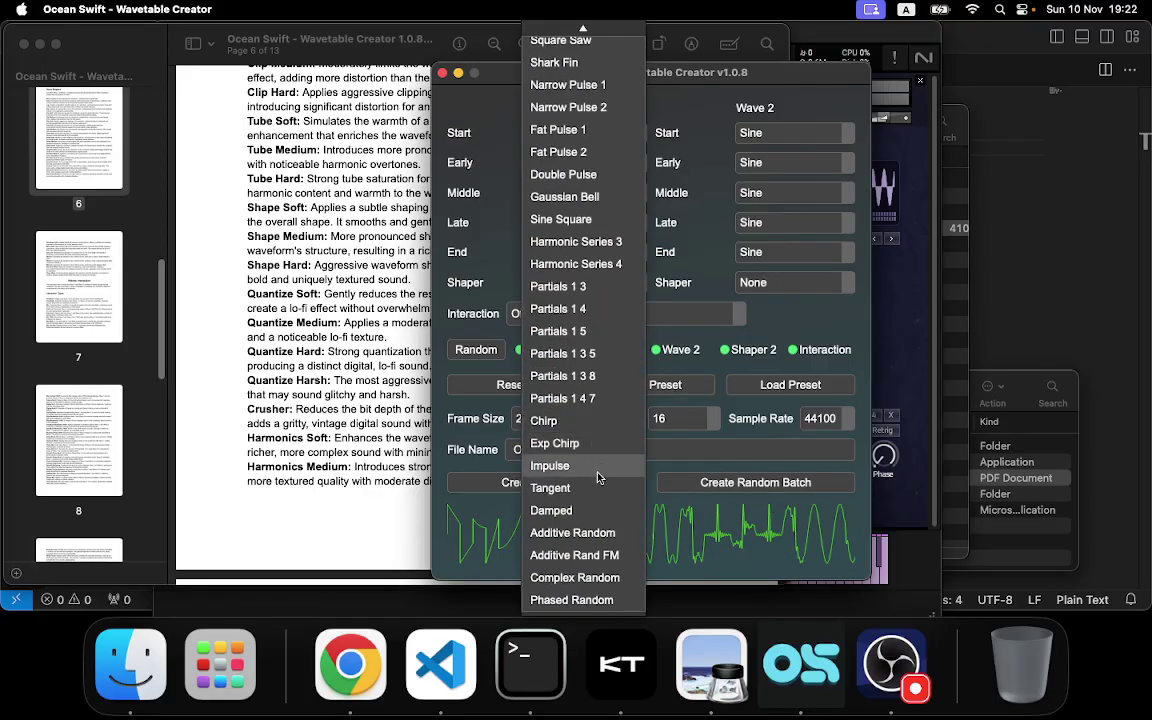
pyautogui.click(610, 534)
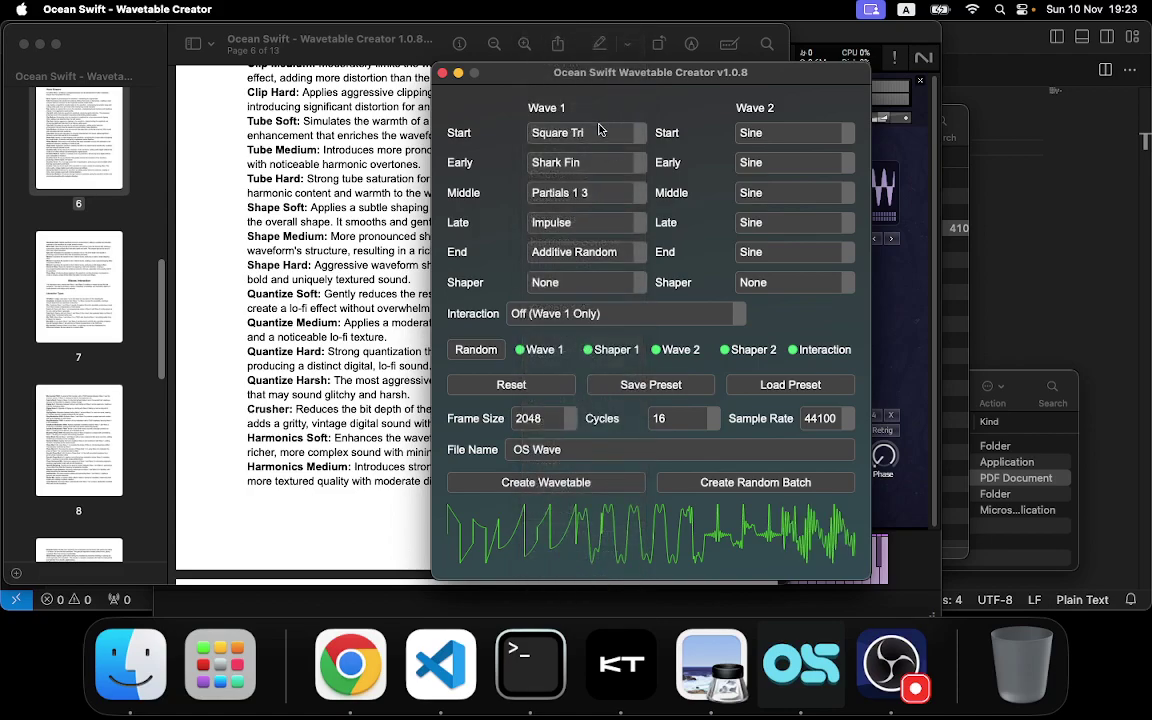
# - Set Wave 1's Start waveform to Additive Random, reselect it for a new variation, and set Early to Additive Random
pyautogui.click(600, 132)
pyautogui.scroll(-5, 600, 480)
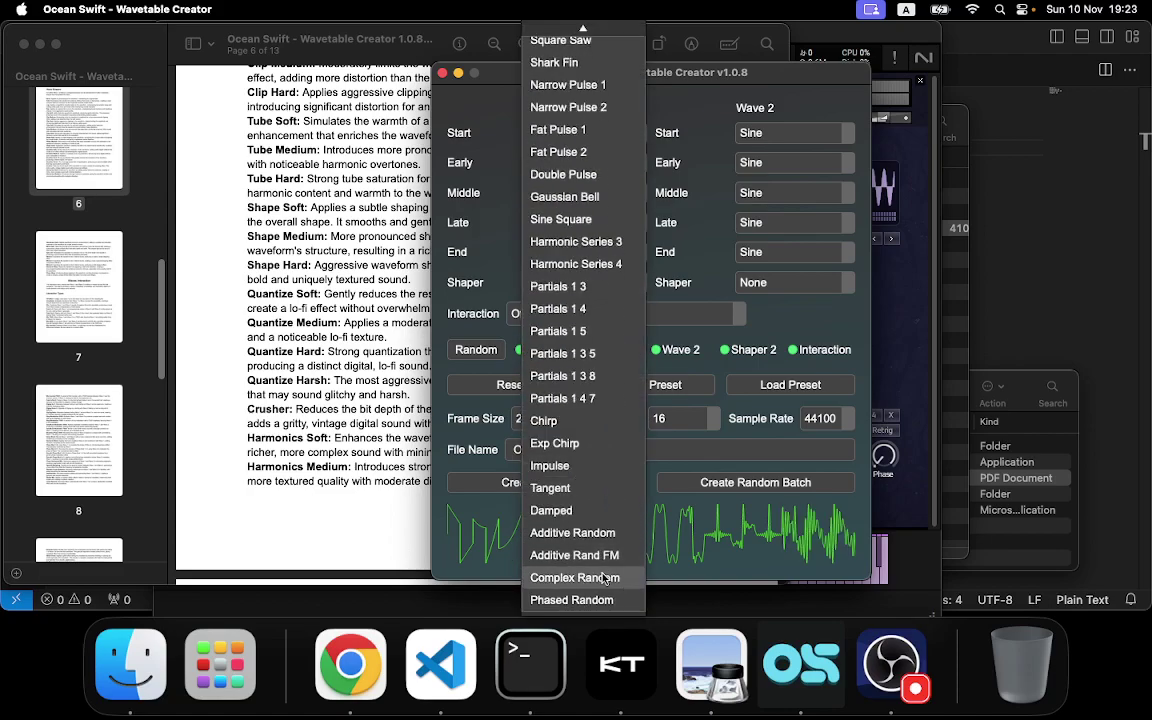
pyautogui.click(572, 532)
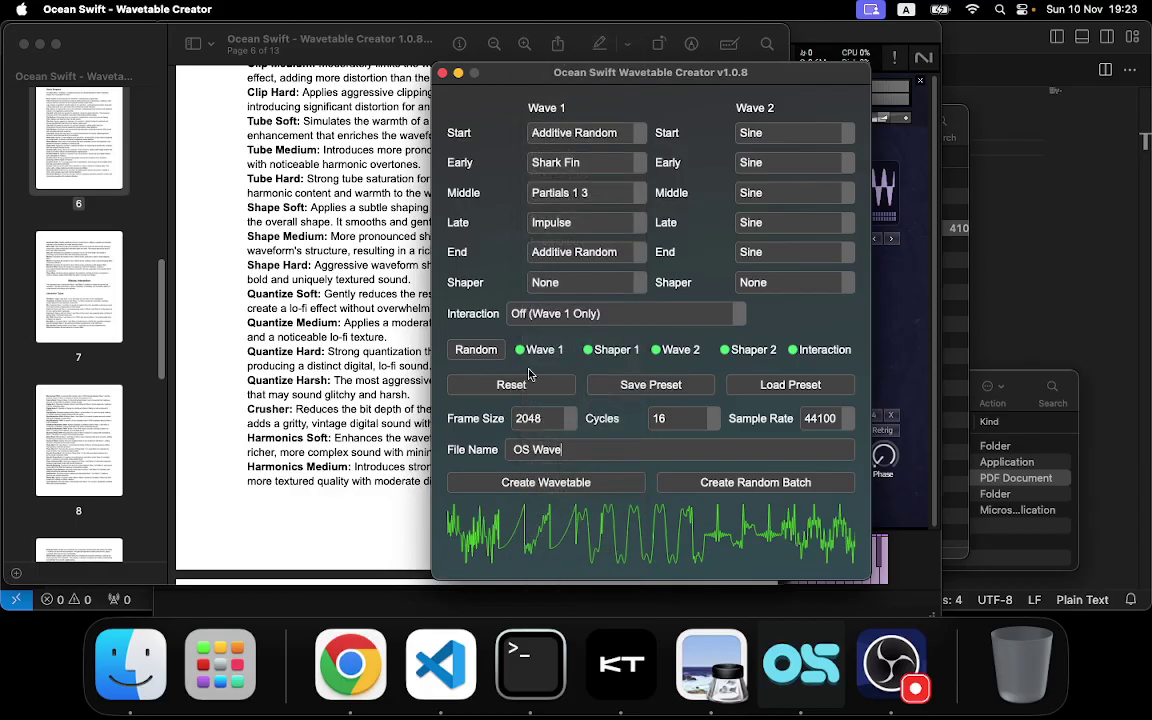
pyautogui.click(575, 138)
pyautogui.scroll(-1, 590, 490)
pyautogui.click(603, 540)
pyautogui.click(540, 162)
pyautogui.scroll(-10, 593, 560)
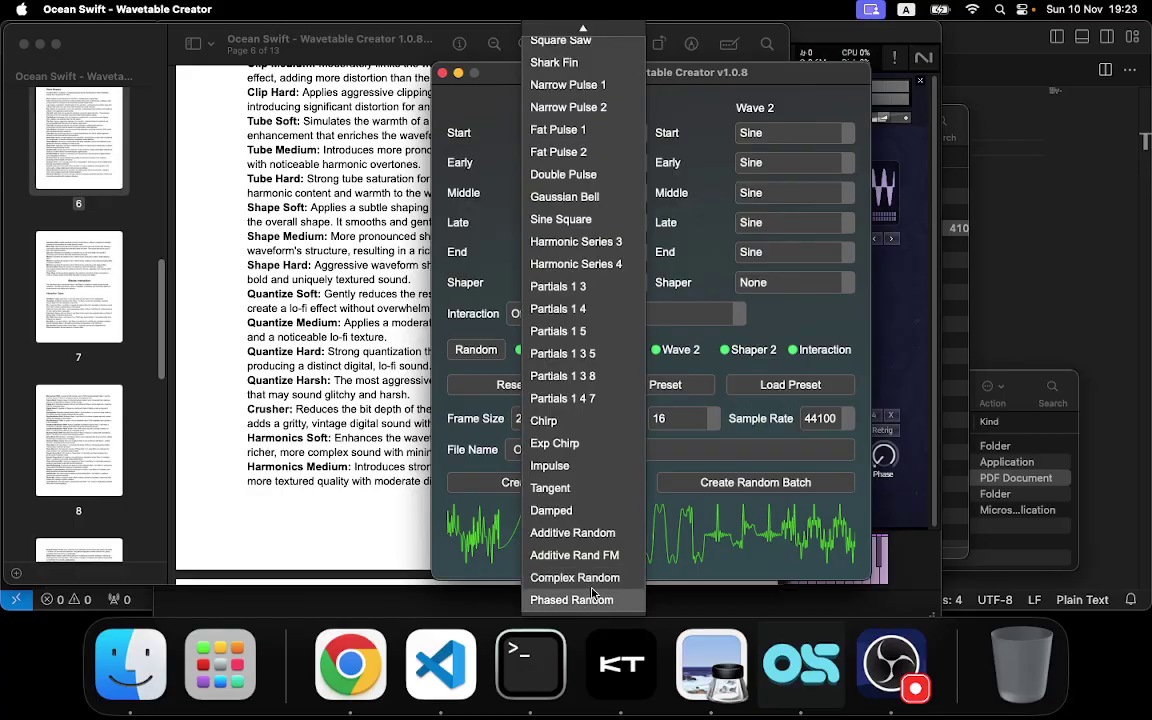
pyautogui.click(592, 533)
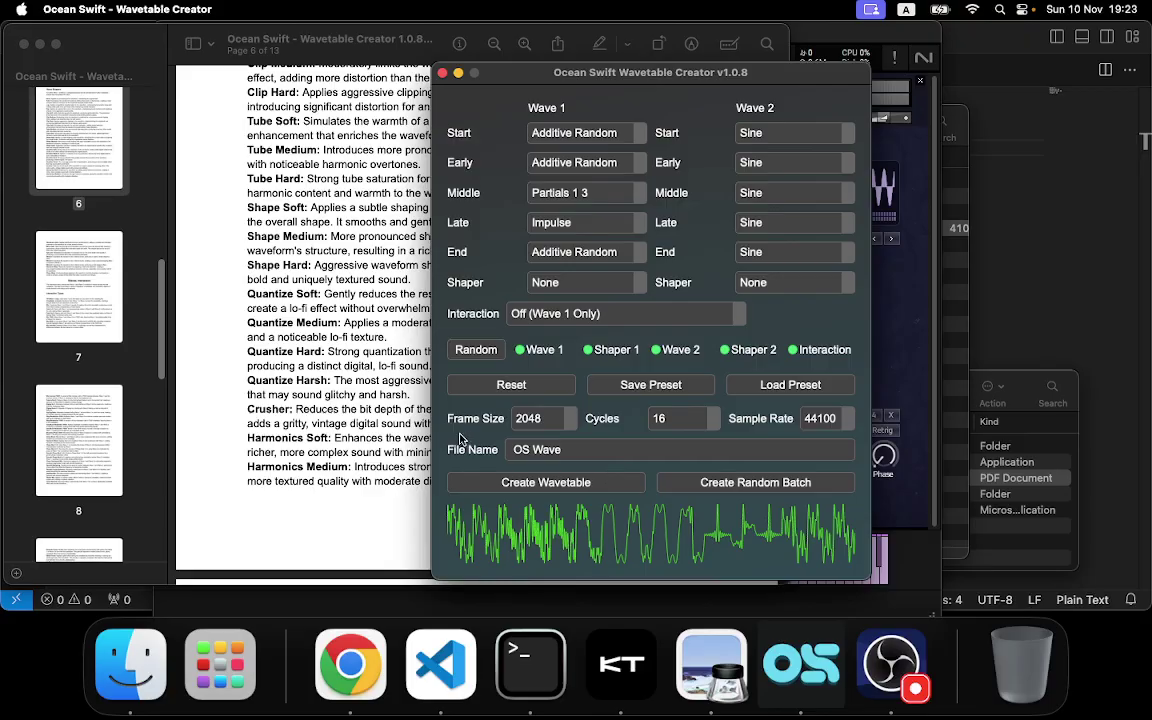
# - Read the descriptions of the Additive Random, Additive Random FM, Complex Random and Phased Random waveforms in the PDF manual
pyautogui.click(279, 328)
pyautogui.scroll(5, 280, 328)
pyautogui.scroll(5, 280, 331)
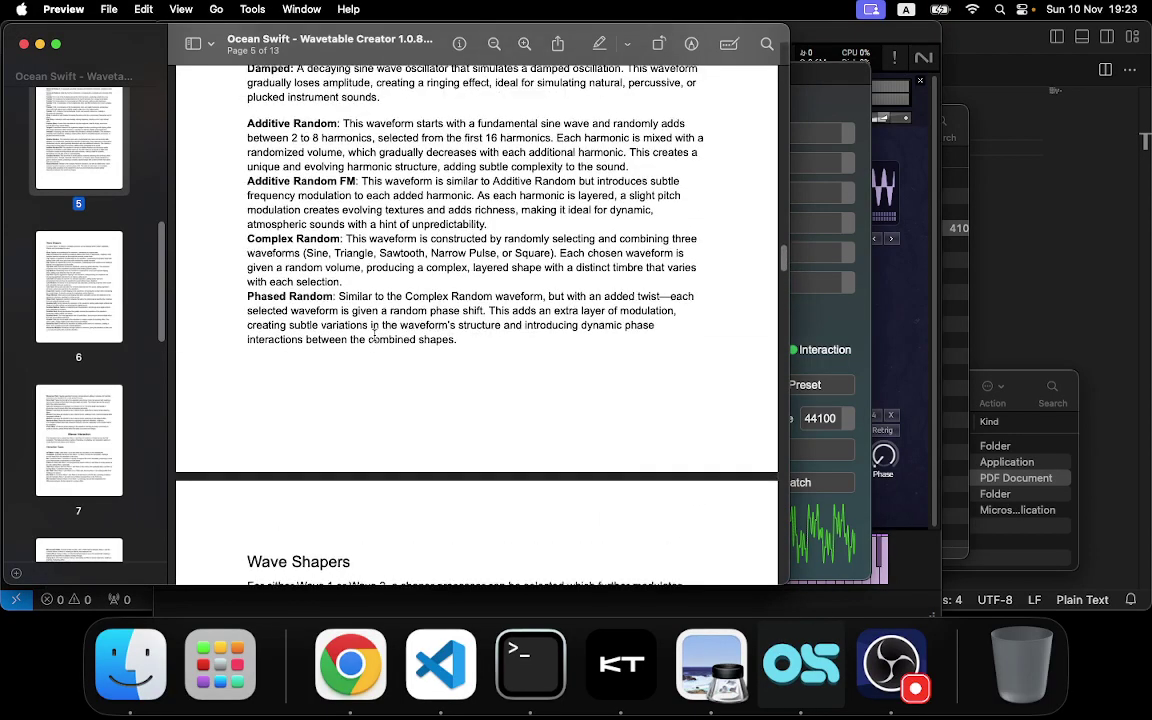
pyautogui.scroll(1, 370, 175)
pyautogui.scroll(-1, 360, 170)
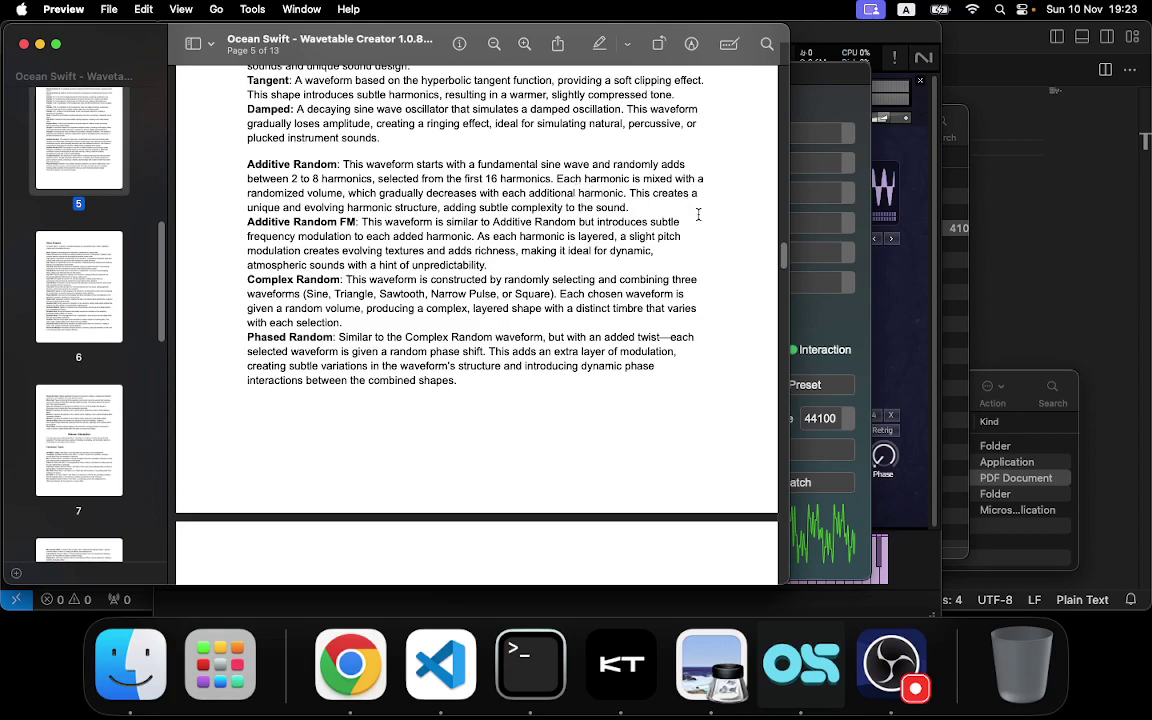
# - Return to Wavetable Creator and try Additive Rand FM and Complex Random as Wave 1's End waveform
pyautogui.click(800, 286)
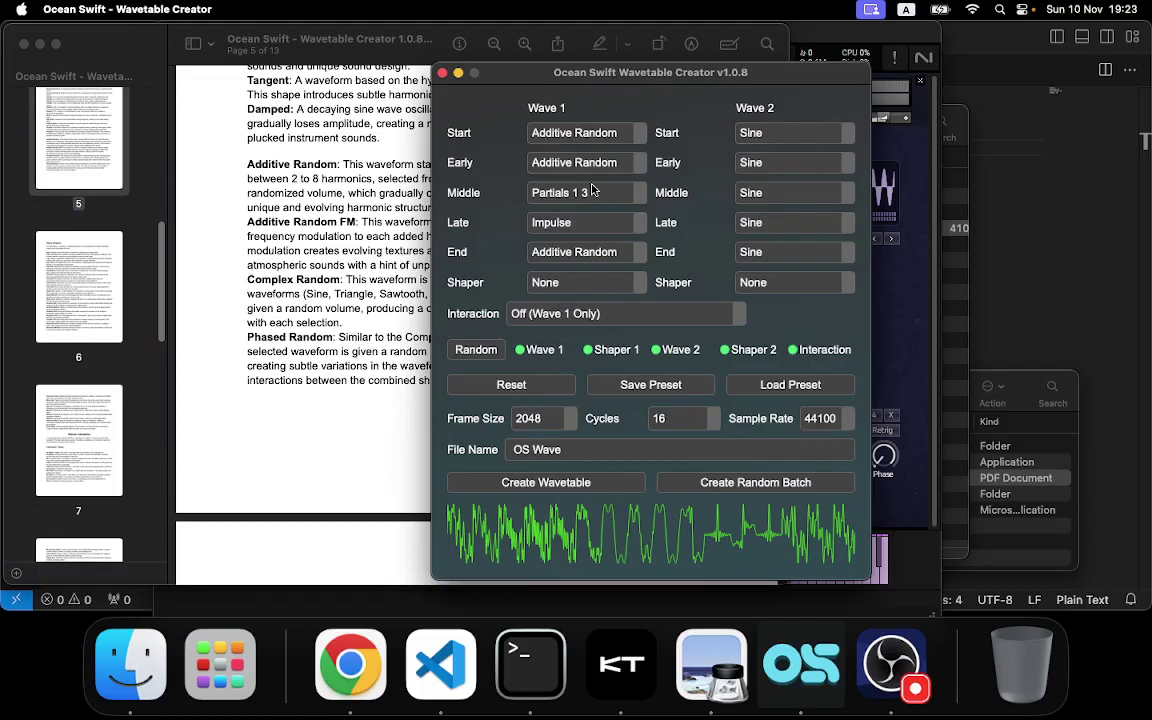
pyautogui.click(531, 252)
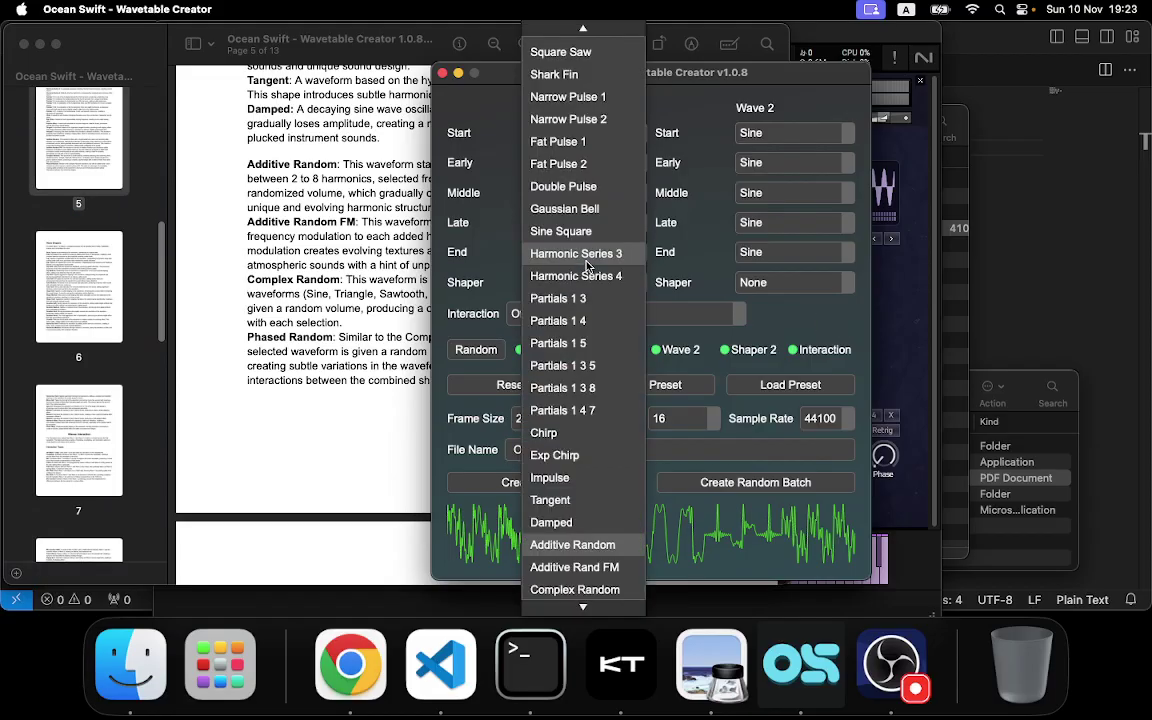
pyautogui.click(585, 556)
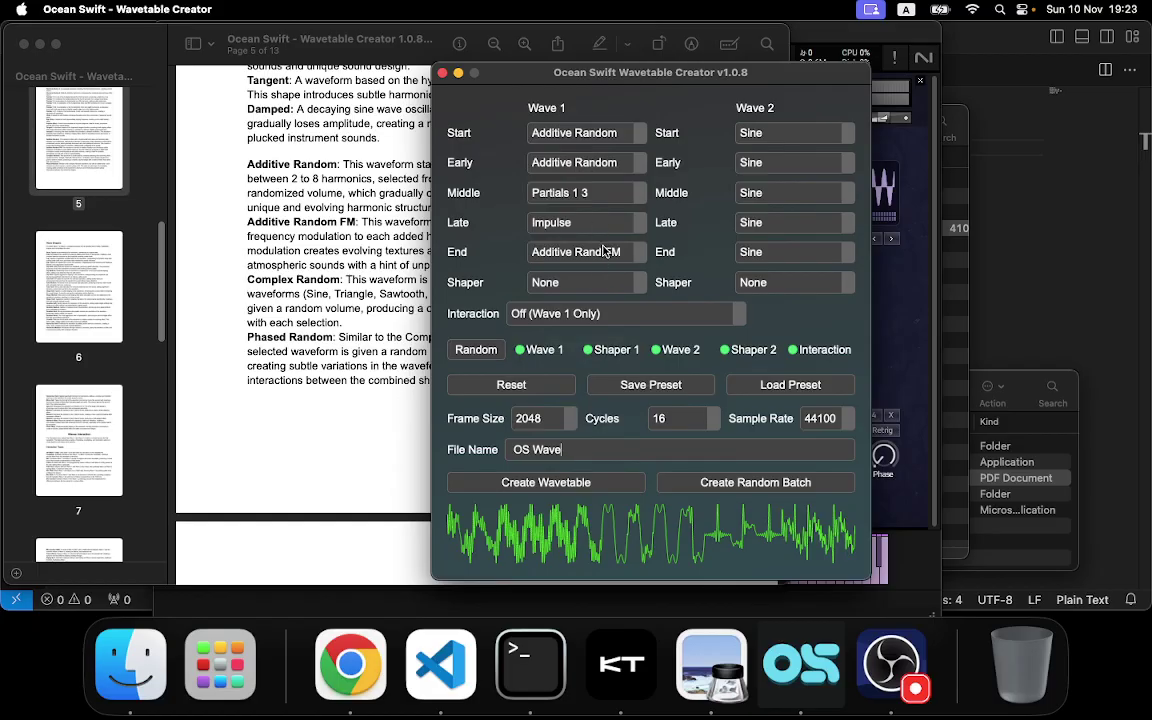
pyautogui.click(536, 229)
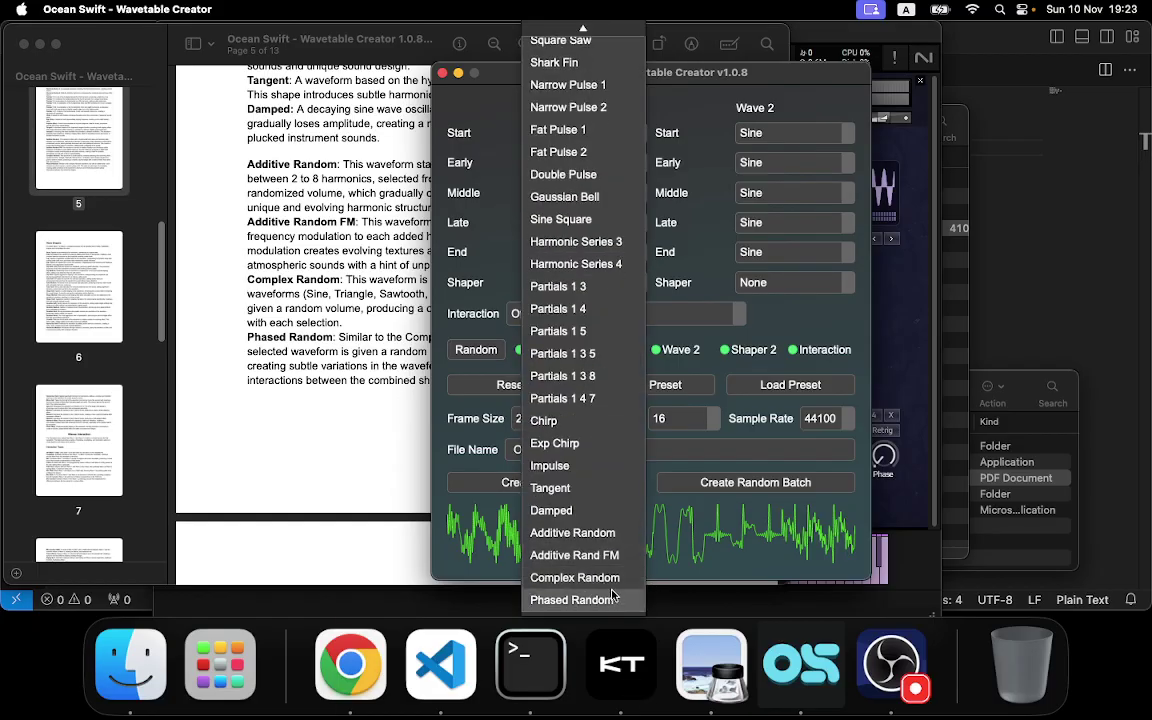
pyautogui.click(610, 649)
pyautogui.click(604, 237)
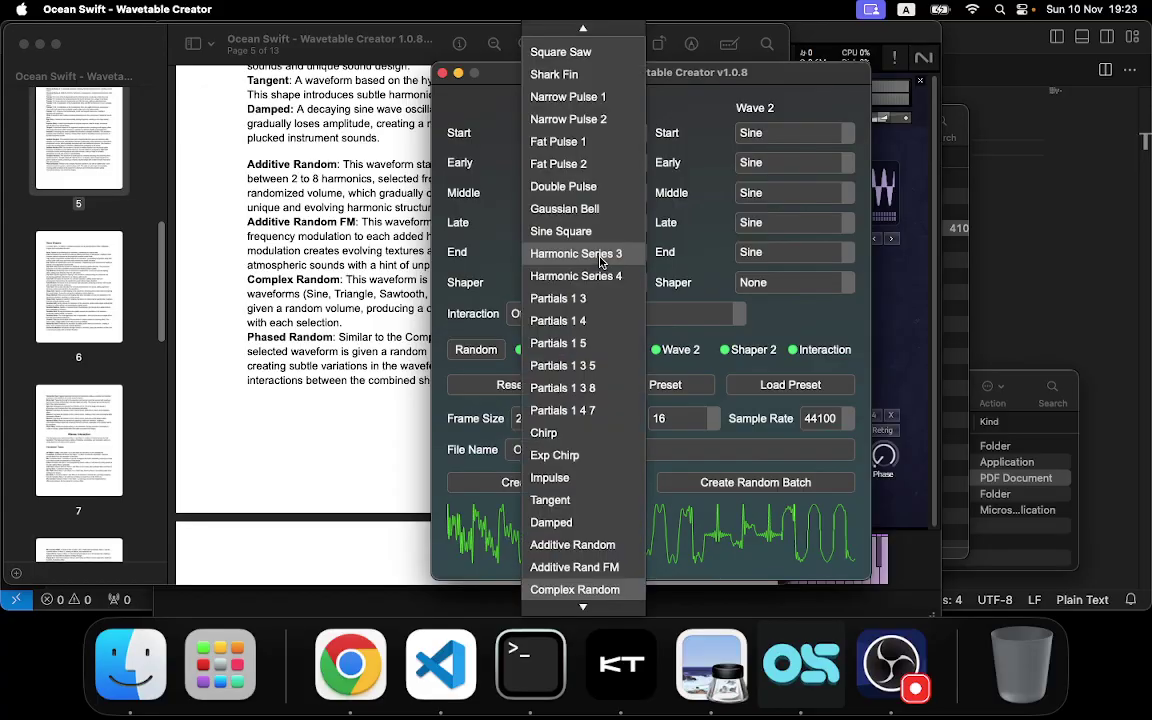
pyautogui.click(614, 611)
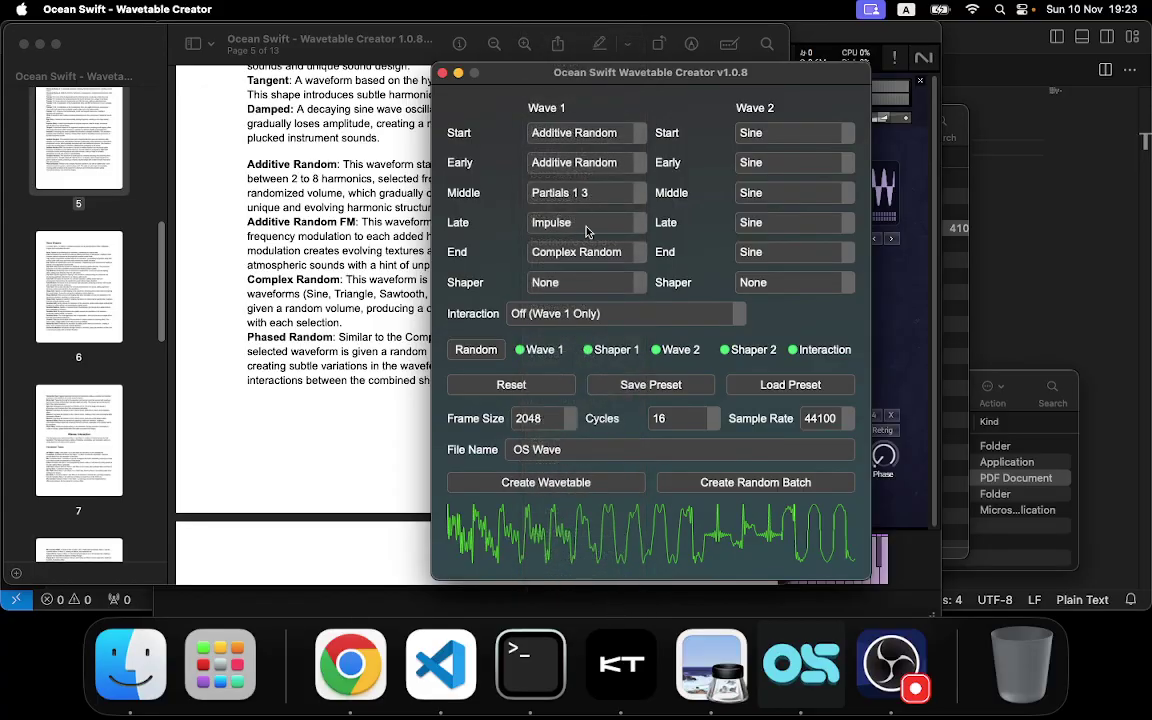
# - Apply the Phase Warp shaper to Wave 1
pyautogui.click(585, 282)
pyautogui.scroll(-2, 593, 558)
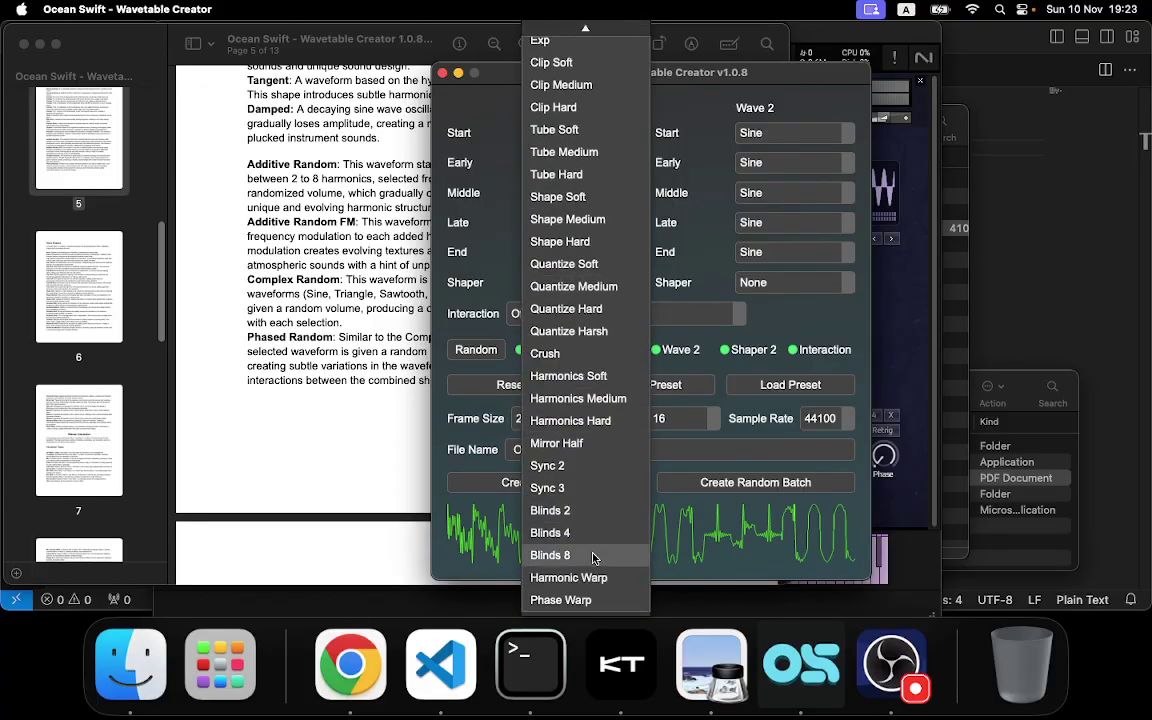
pyautogui.click(618, 598)
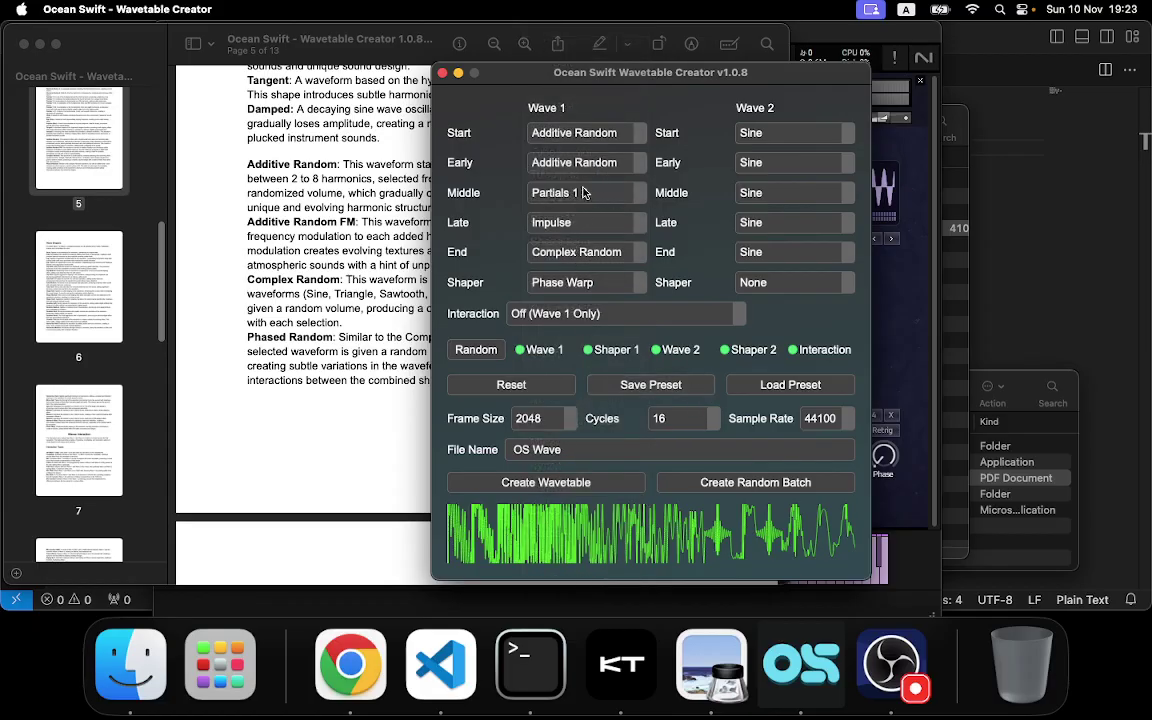
# - Reset all wavetable settings to their defaults and set the cycles to 16
pyautogui.click(519, 393)
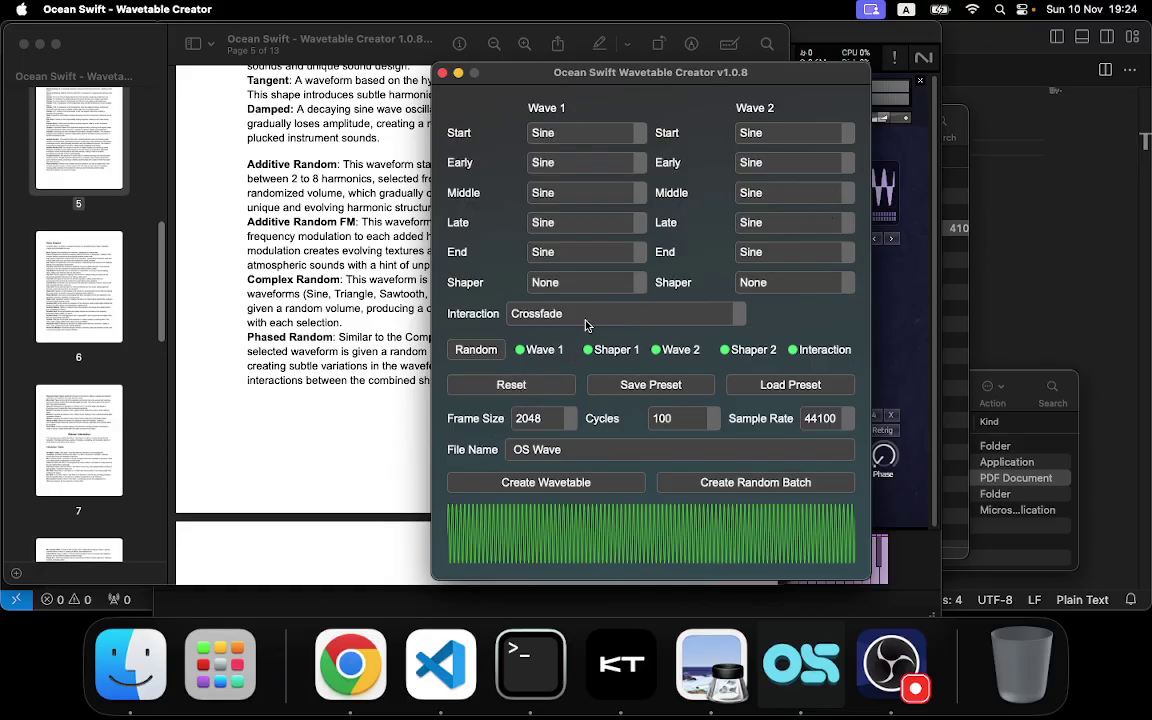
pyautogui.click(560, 283)
pyautogui.click(707, 182)
pyautogui.click(680, 418)
pyautogui.click(684, 293)
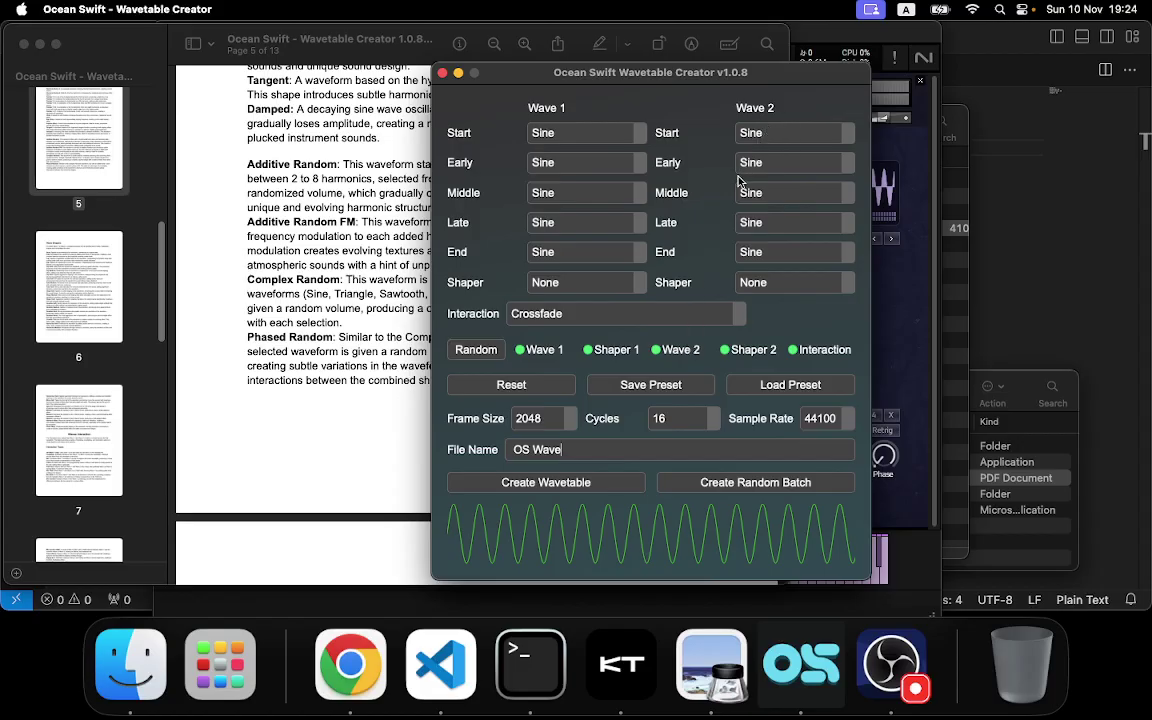
# - Set the interaction to Mix and change Wave 2's Start and Early waveforms to Triangle
pyautogui.click(620, 312)
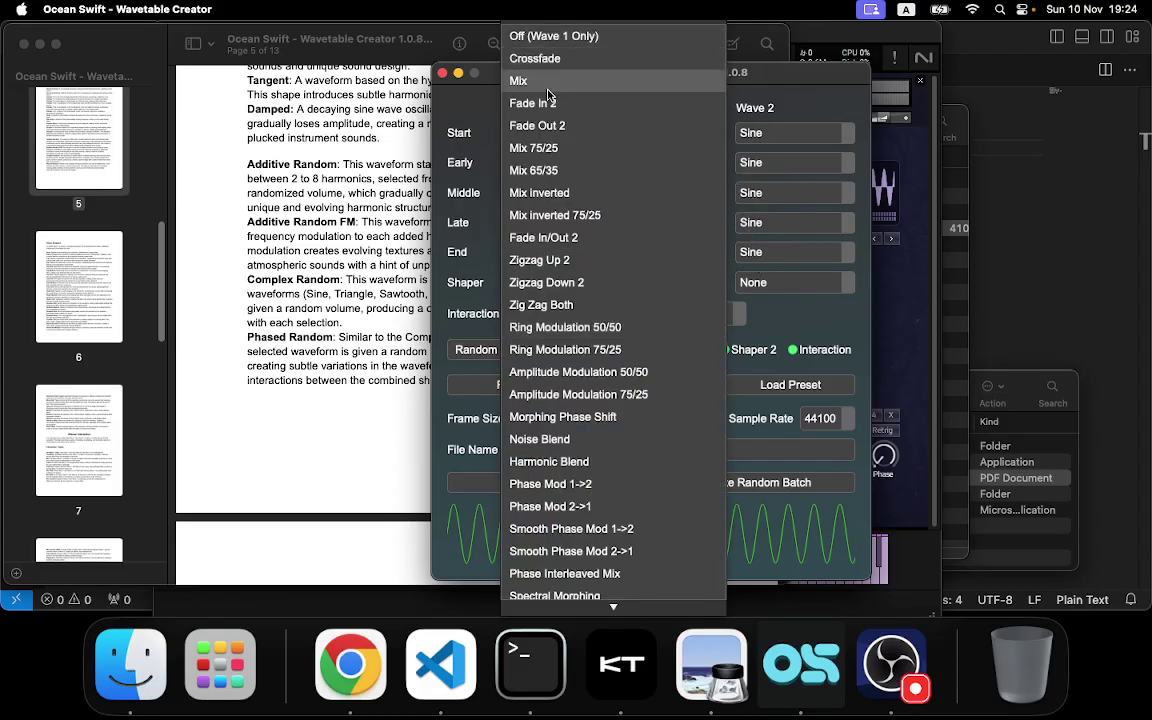
pyautogui.click(548, 80)
pyautogui.click(745, 132)
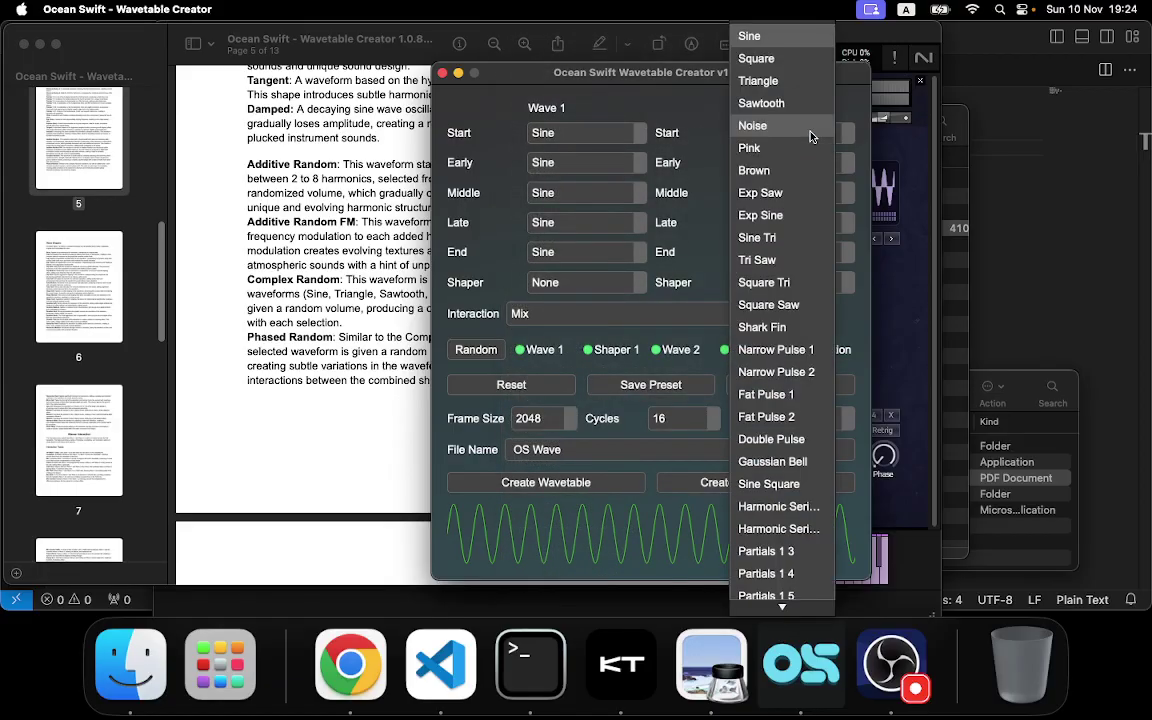
pyautogui.click(775, 80)
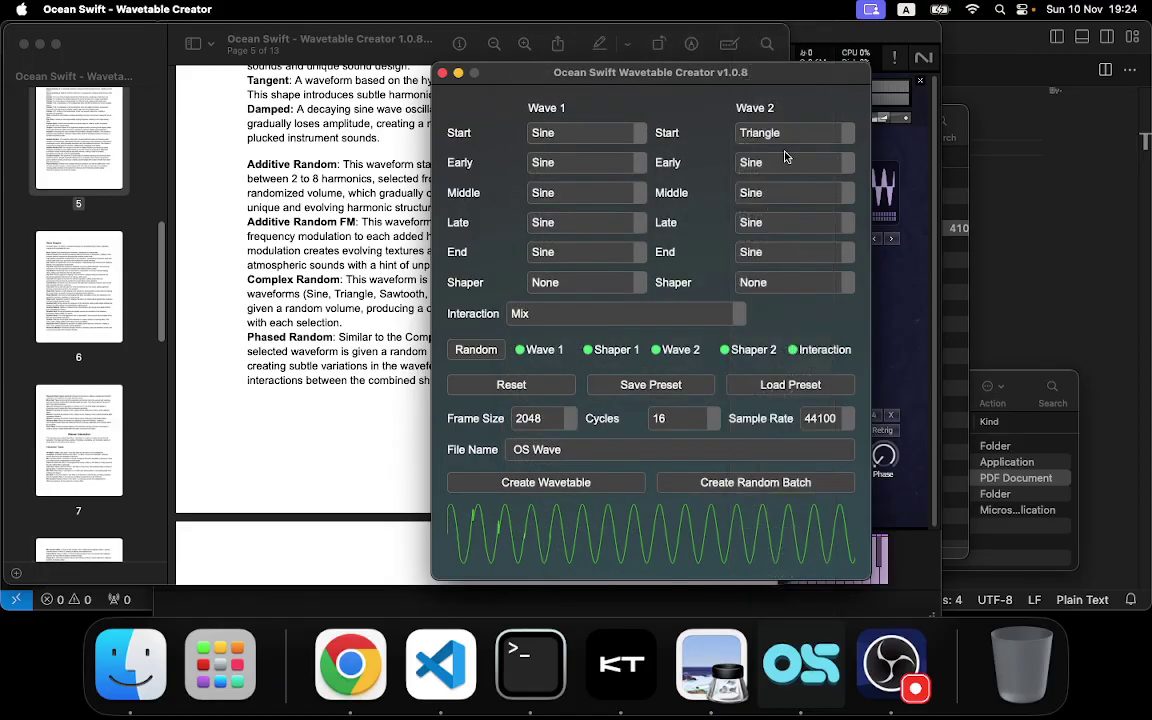
pyautogui.click(778, 161)
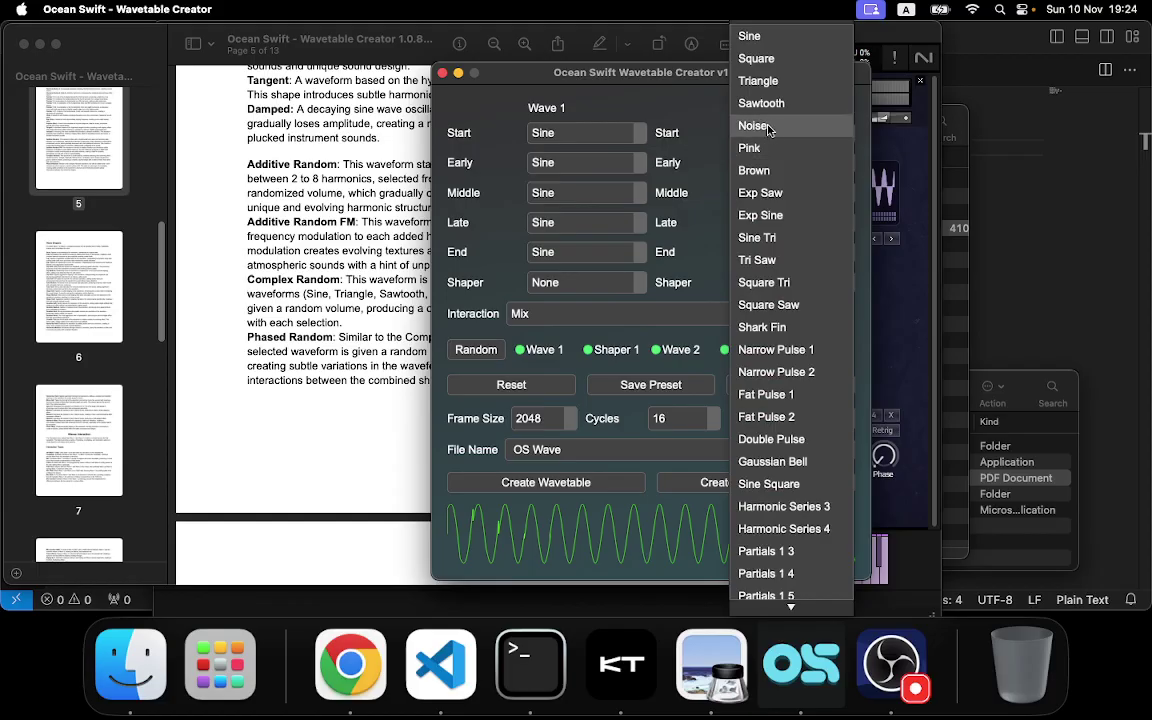
pyautogui.click(779, 82)
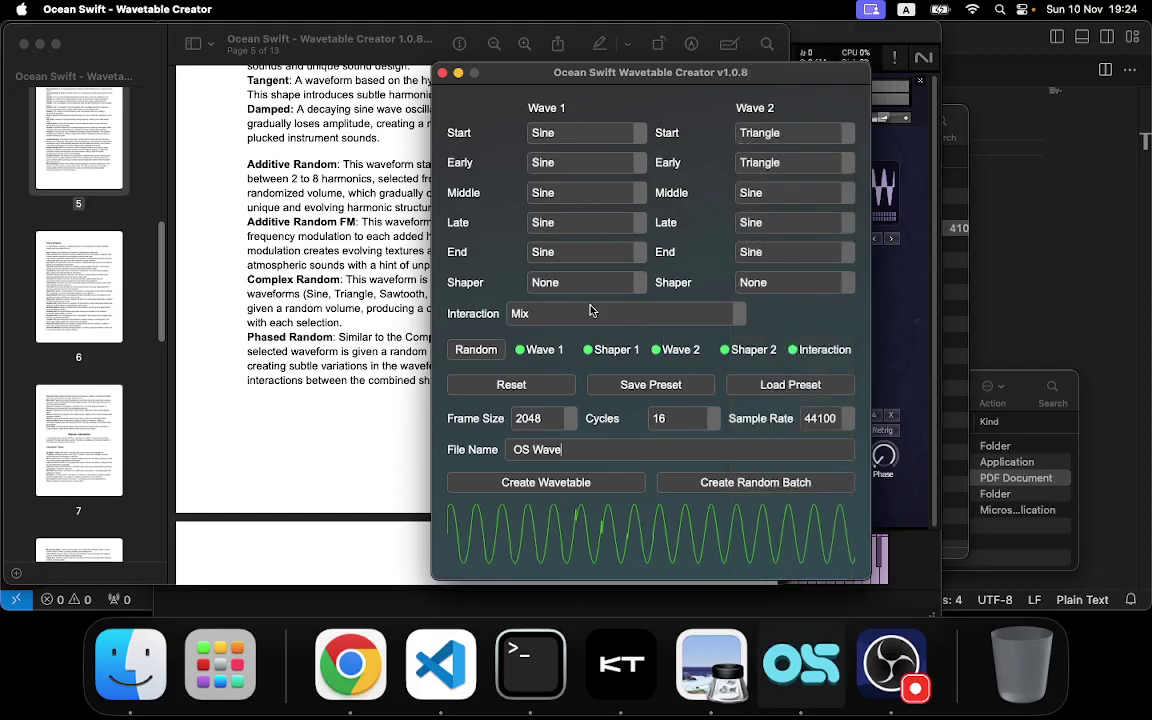
# - Set the interaction to Off (Wave 1 Only)
pyautogui.click(530, 313)
pyautogui.click(555, 36)
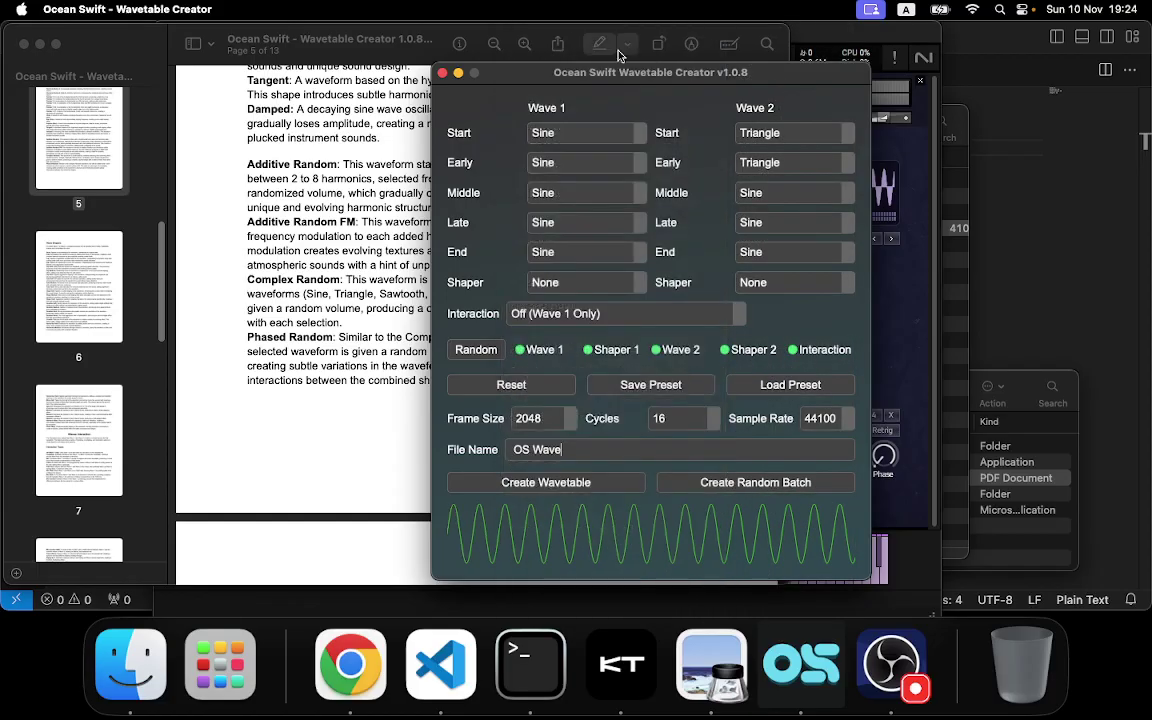
# - Set all five Wave 2 waveforms, from Start through End, to Square
pyautogui.click(795, 132)
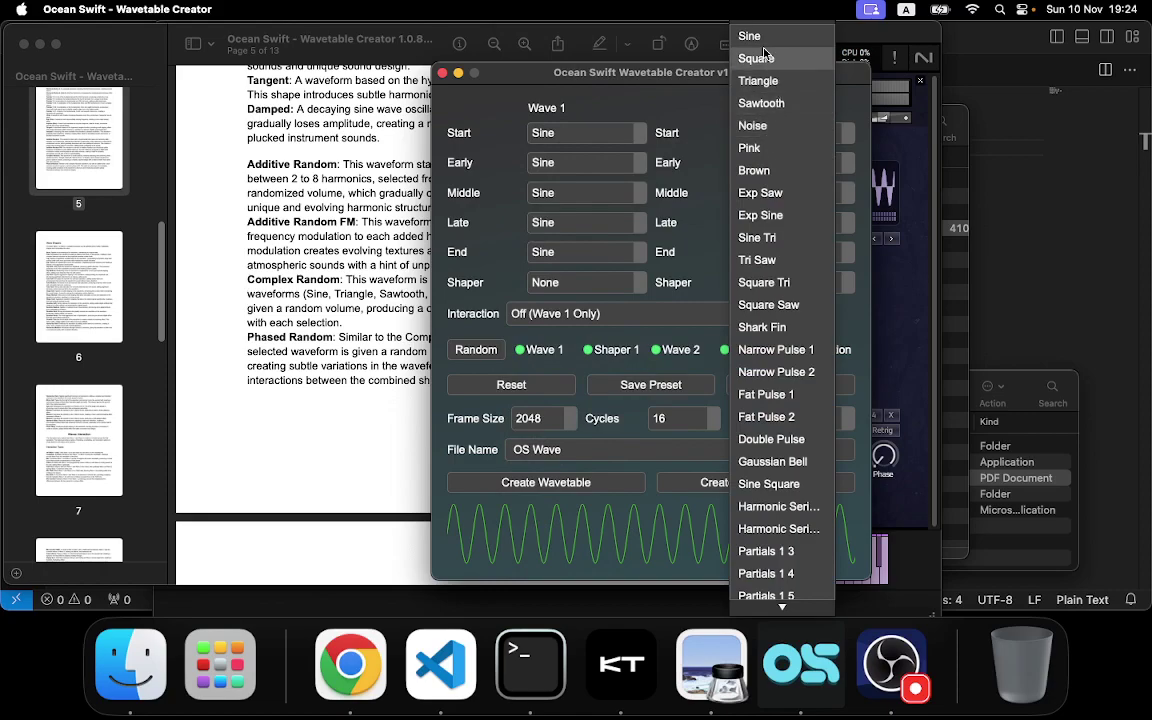
pyautogui.click(758, 54)
pyautogui.click(765, 162)
pyautogui.click(752, 57)
pyautogui.click(758, 200)
pyautogui.click(760, 75)
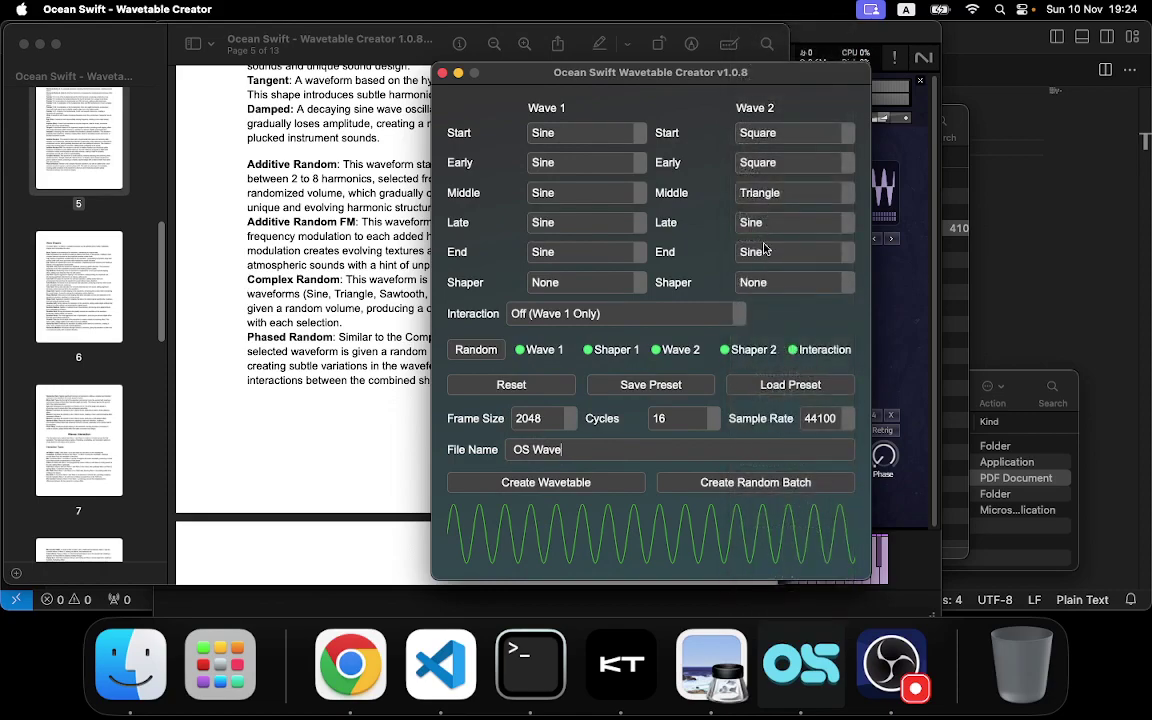
pyautogui.click(775, 222)
pyautogui.click(697, 56)
pyautogui.click(768, 197)
pyautogui.click(756, 58)
pyautogui.click(751, 252)
pyautogui.click(756, 58)
# - Set the interaction to Crossfade and create the wavetable with the file name OS Wave Sin Square
pyautogui.click(589, 317)
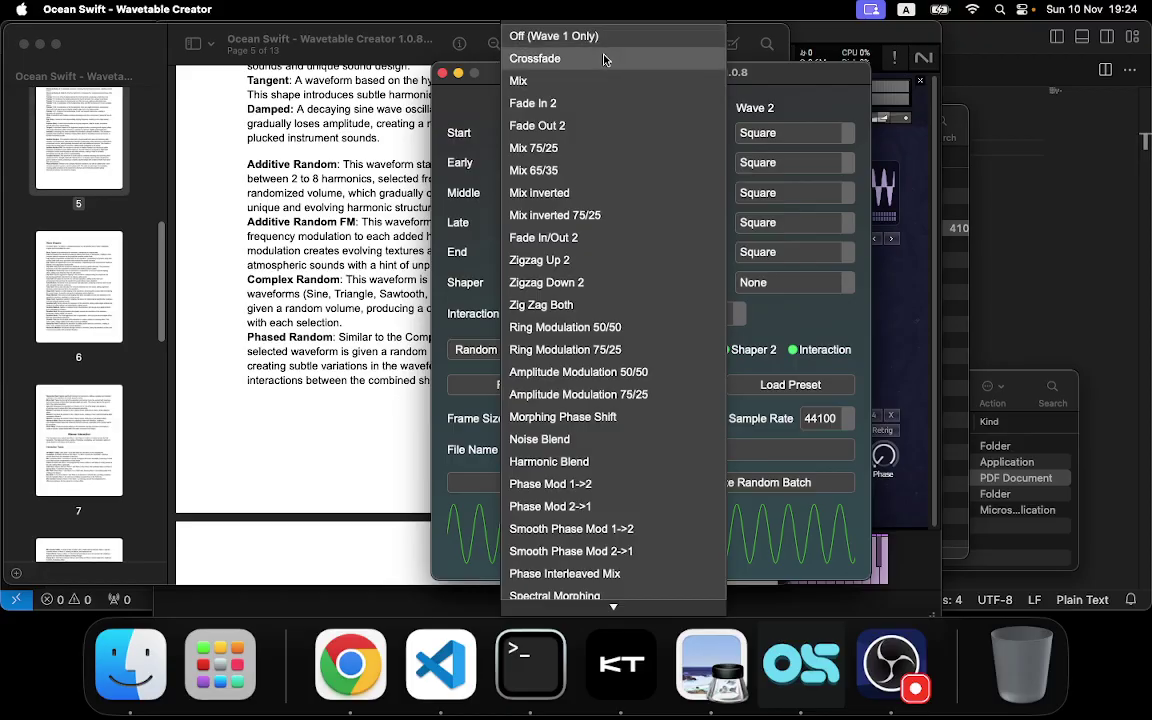
pyautogui.click(604, 60)
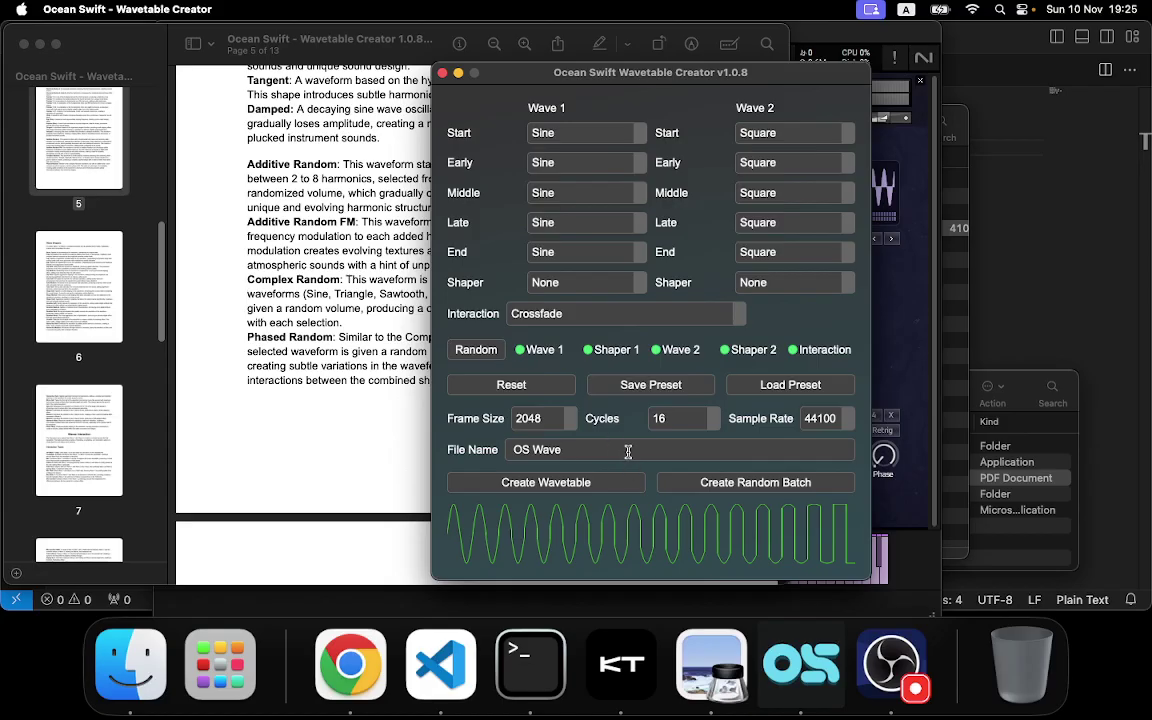
pyautogui.write('Square')
pyautogui.click(595, 485)
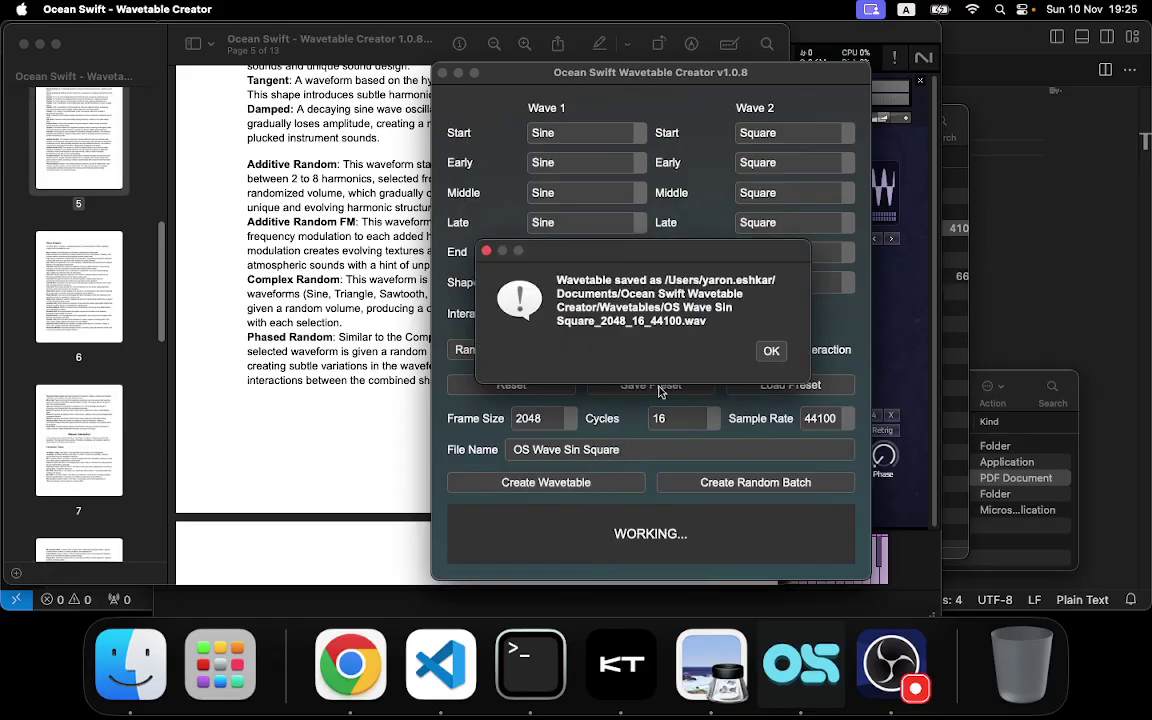
pyautogui.click(771, 352)
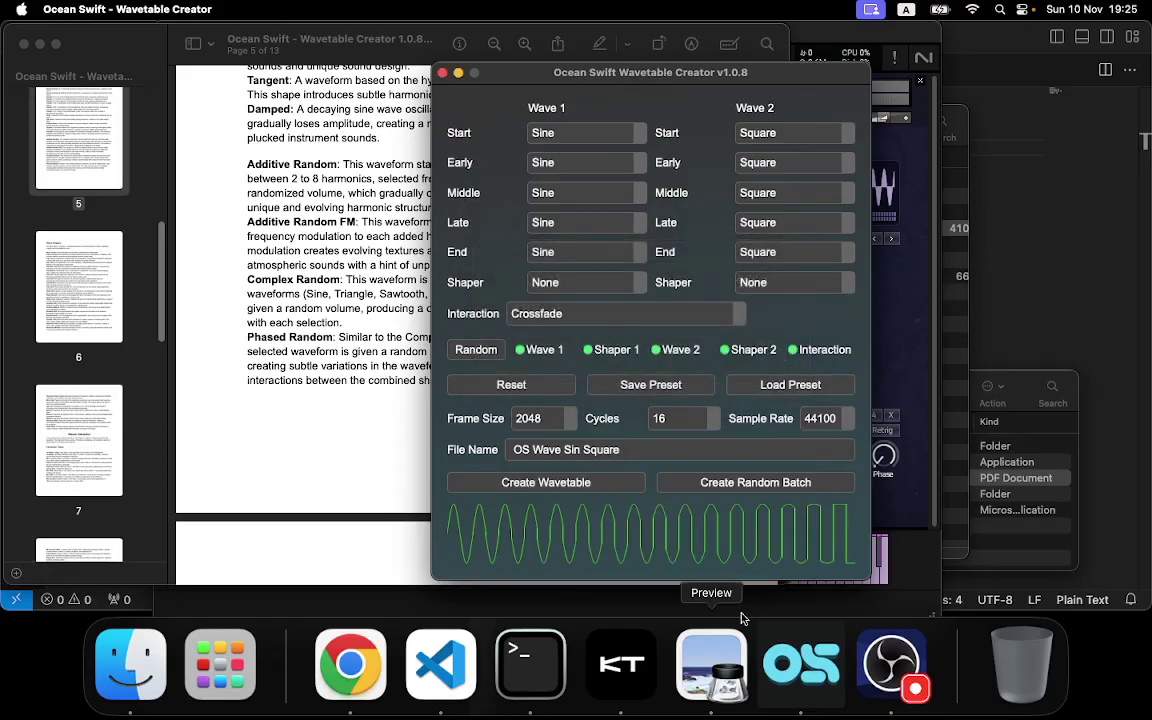
# - Load OS Wave Sin Square_2048_16_44100.wav from Finder's Wavetables folder into the wavetable A slot of Porphyra Hybrid in Kontakt
pyautogui.click(621, 662)
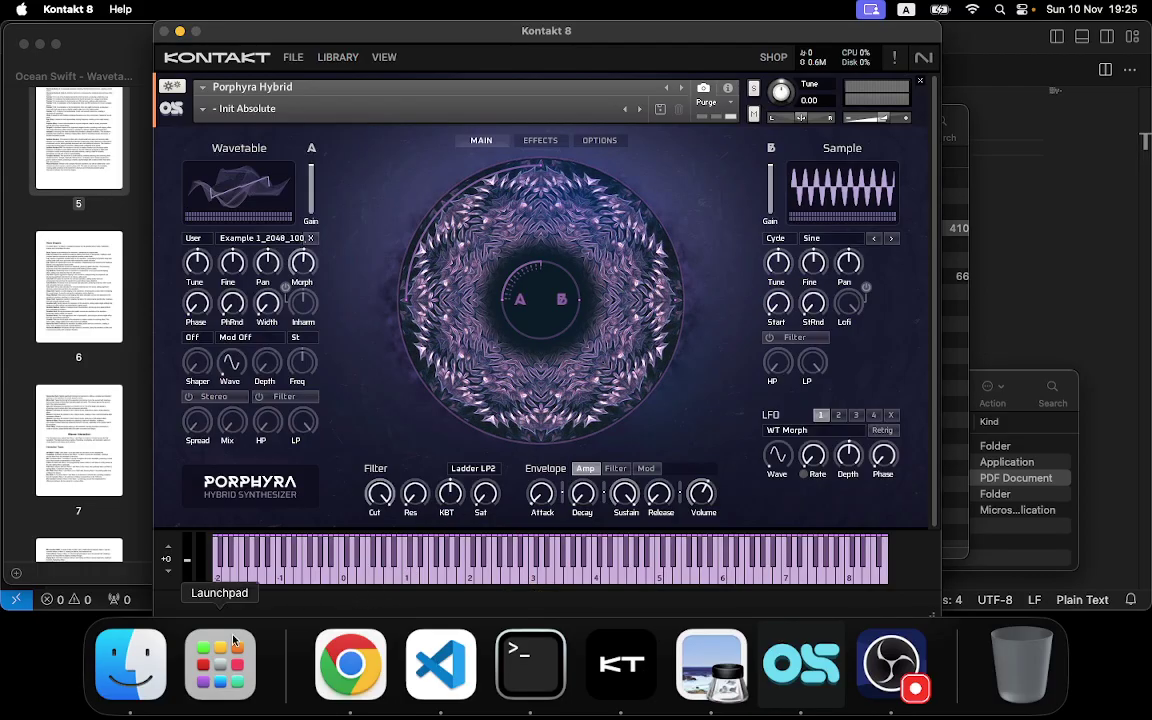
pyautogui.click(130, 655)
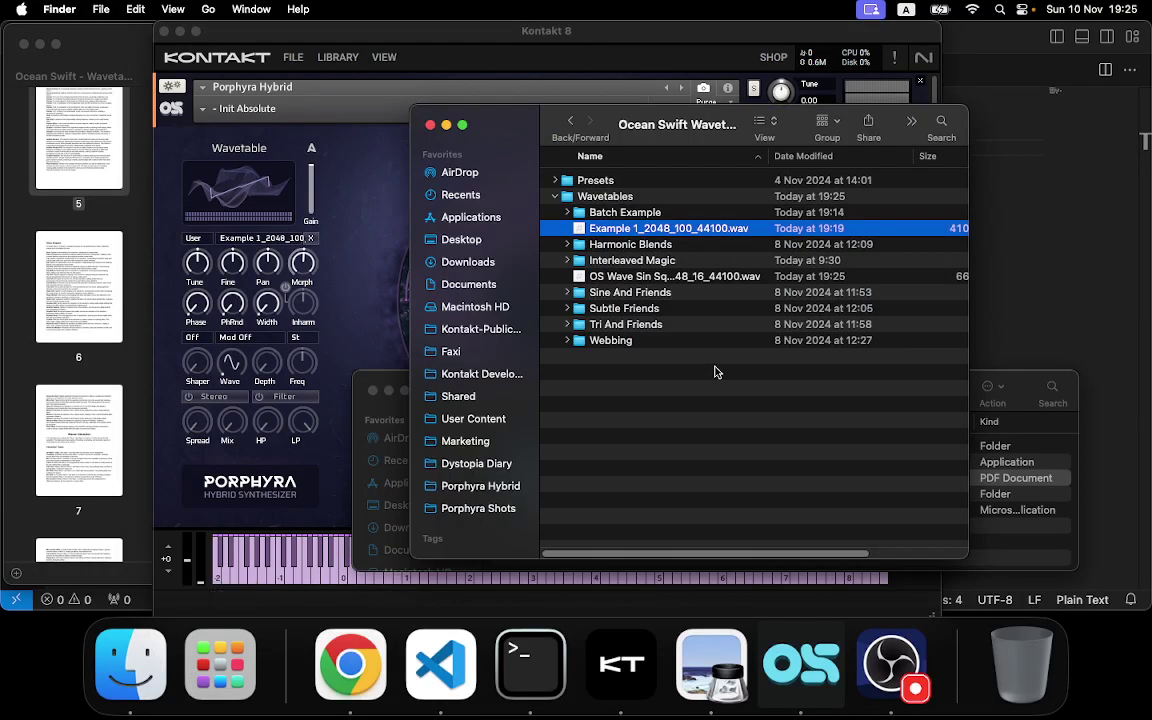
pyautogui.moveTo(690, 277); pyautogui.dragTo(240, 190)
pyautogui.click(375, 190)
# - Audition the loaded wavetable by sweeping its Morph amount up and back down to 0%
pyautogui.moveTo(302, 262); pyautogui.dragTo(311, 219)
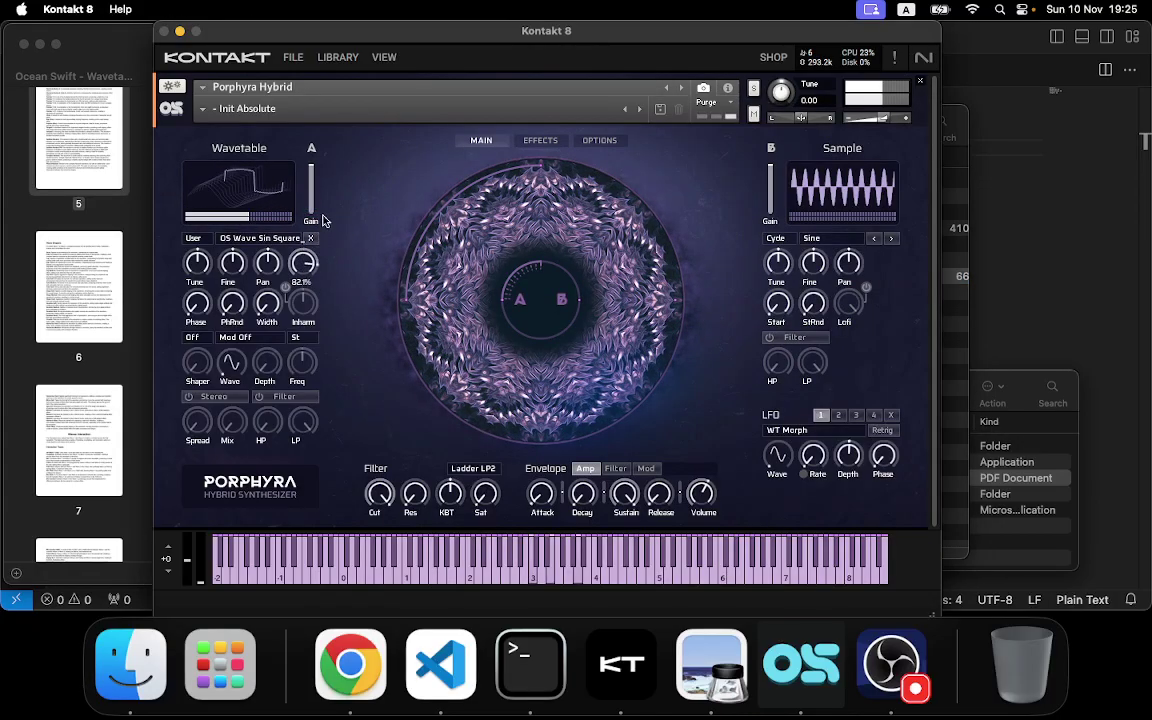
pyautogui.moveTo(302, 262); pyautogui.dragTo(313, 309)
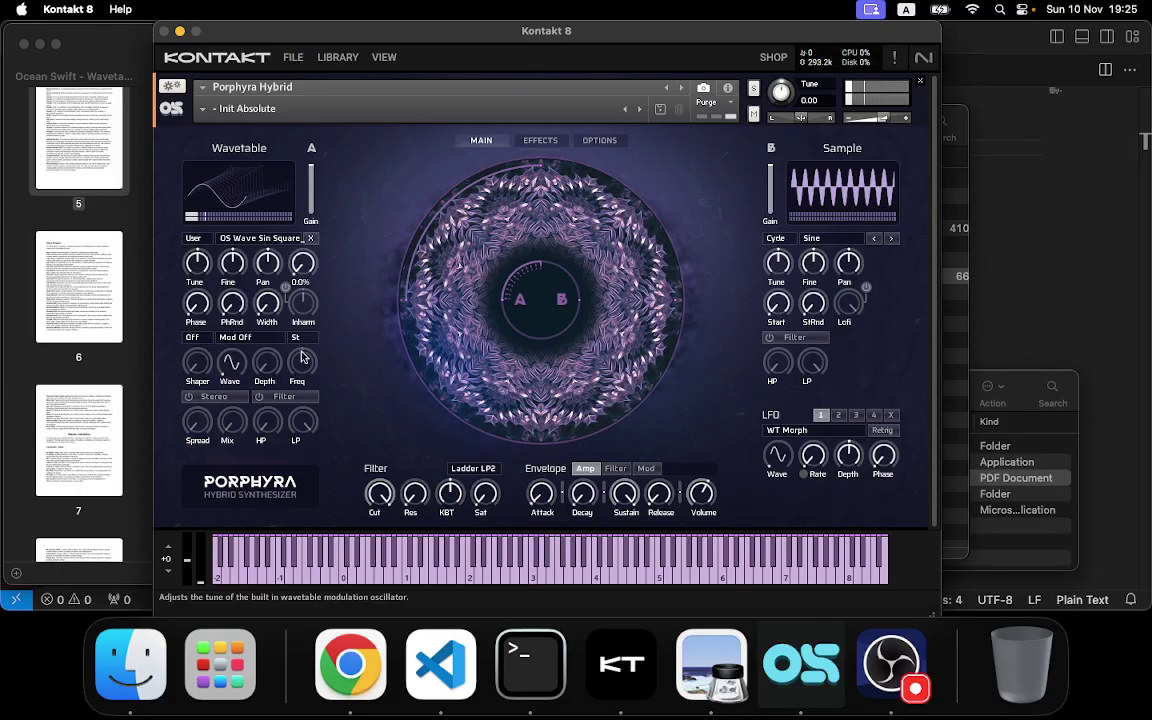
pyautogui.moveTo(302, 262); pyautogui.dragTo(329, 404)
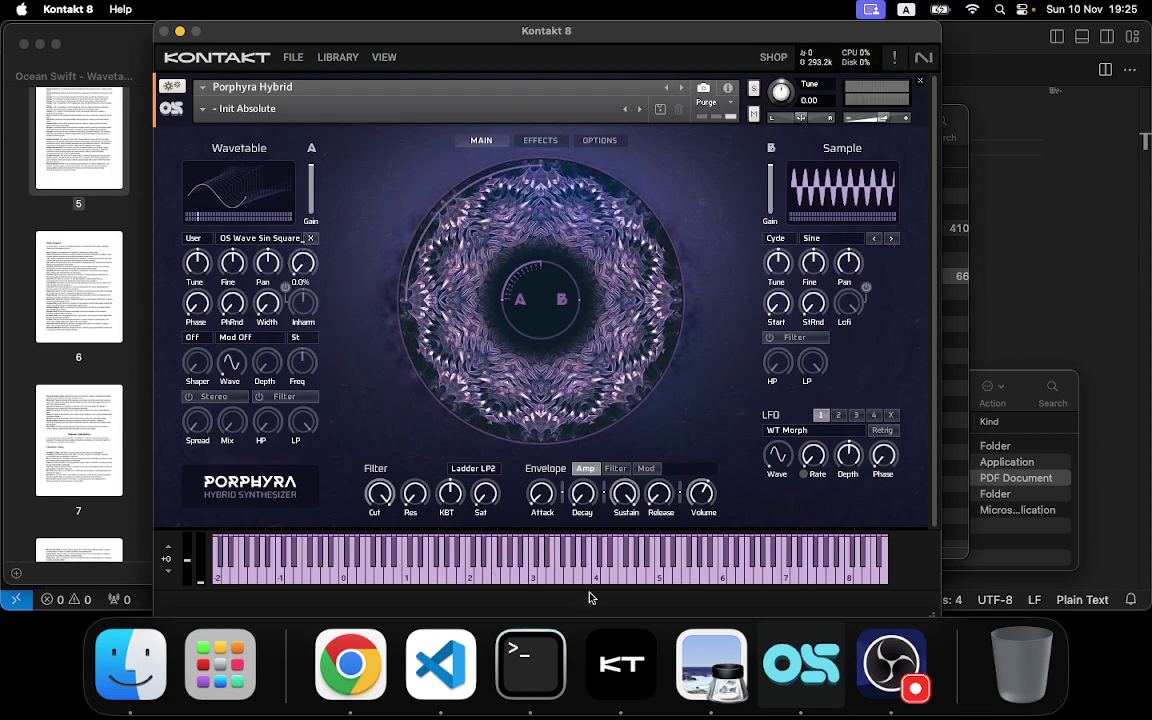
# - Switch to Wavetable Creator and browse the available interaction modes without changing the selection
pyautogui.click(798, 680)
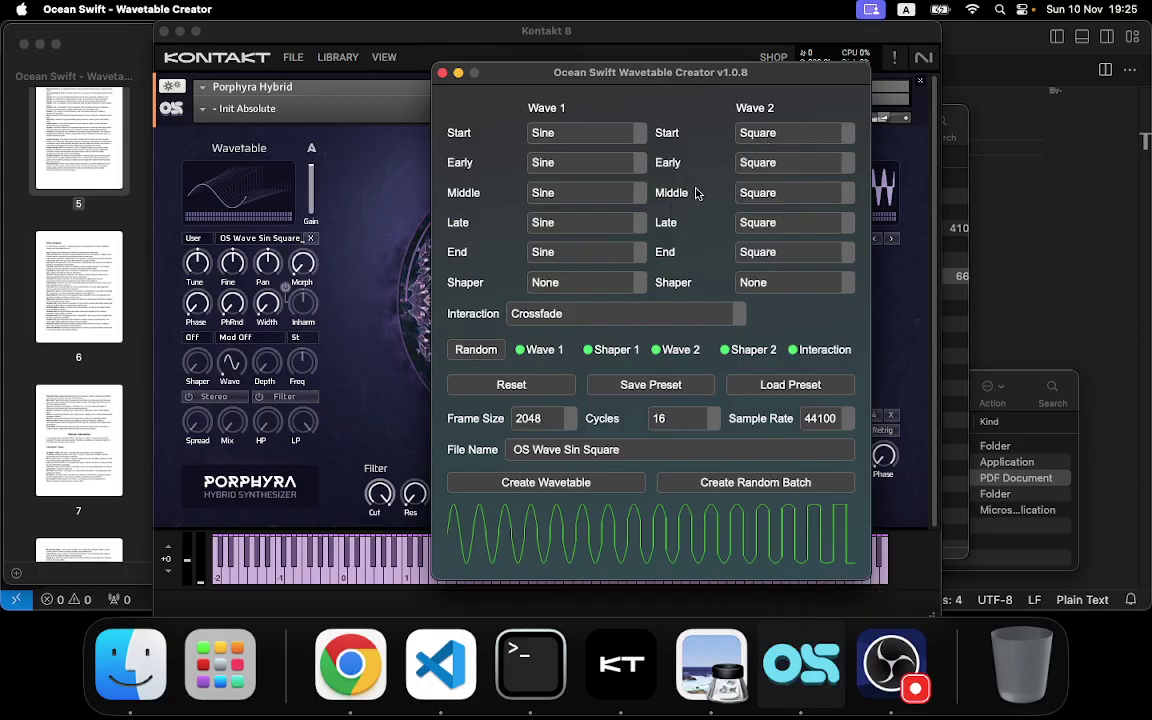
pyautogui.click(614, 320)
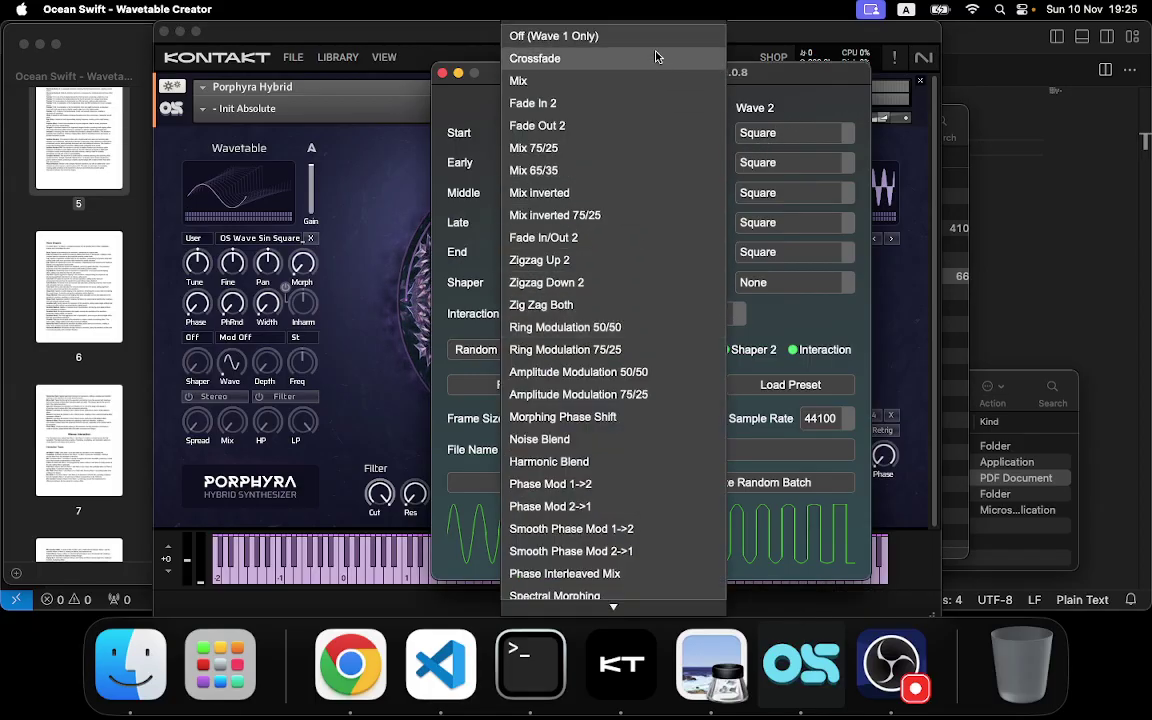
pyautogui.scroll(-5, 660, 480)
pyautogui.scroll(5, 662, 437)
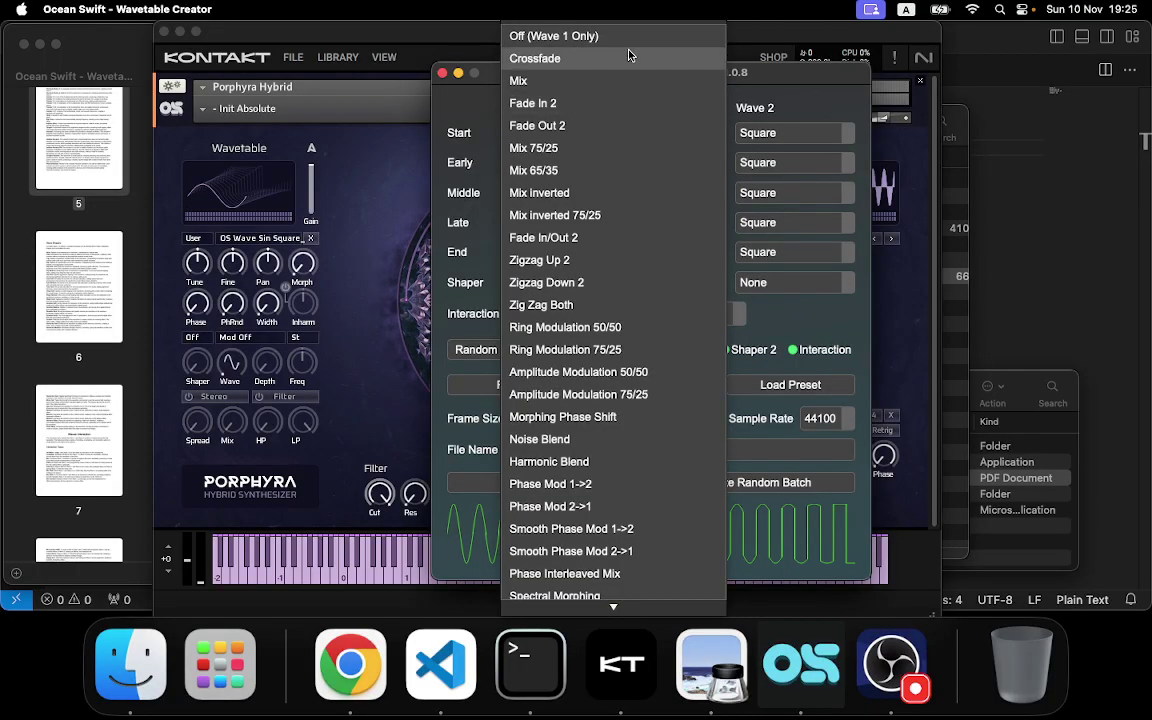
pyautogui.click(733, 298)
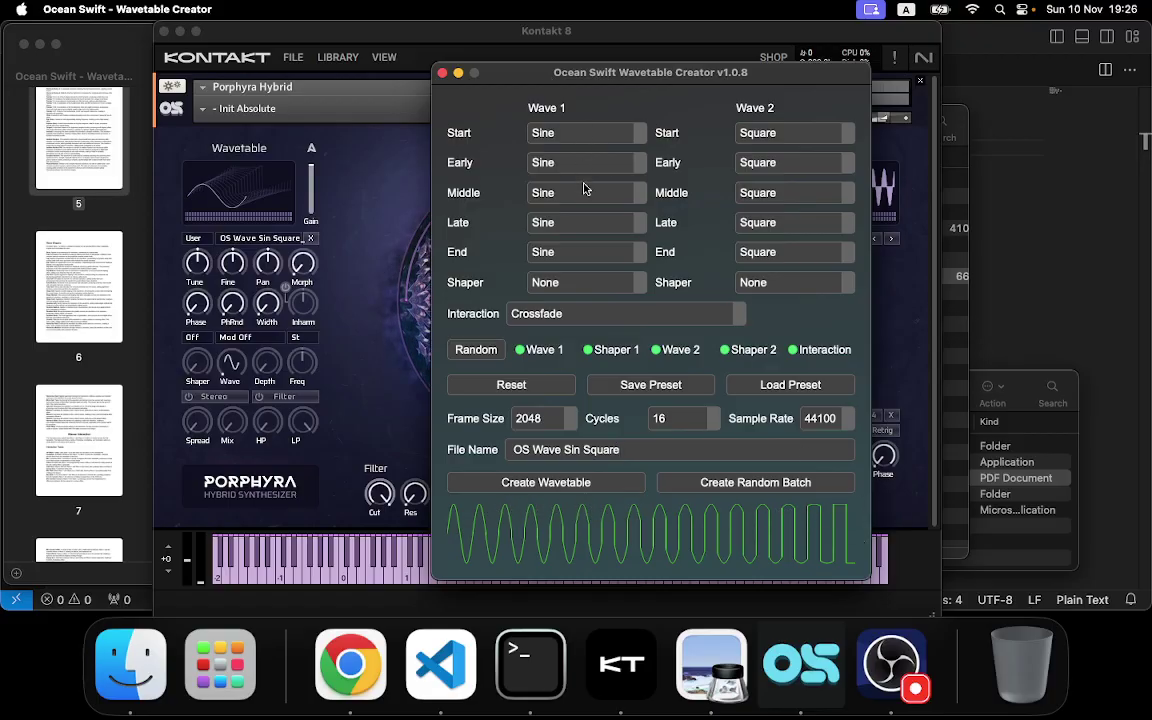
# - Try the Fade In 2, Fade Out 2, Mix and Zig Zag Both interactions in turn
pyautogui.click(540, 313)
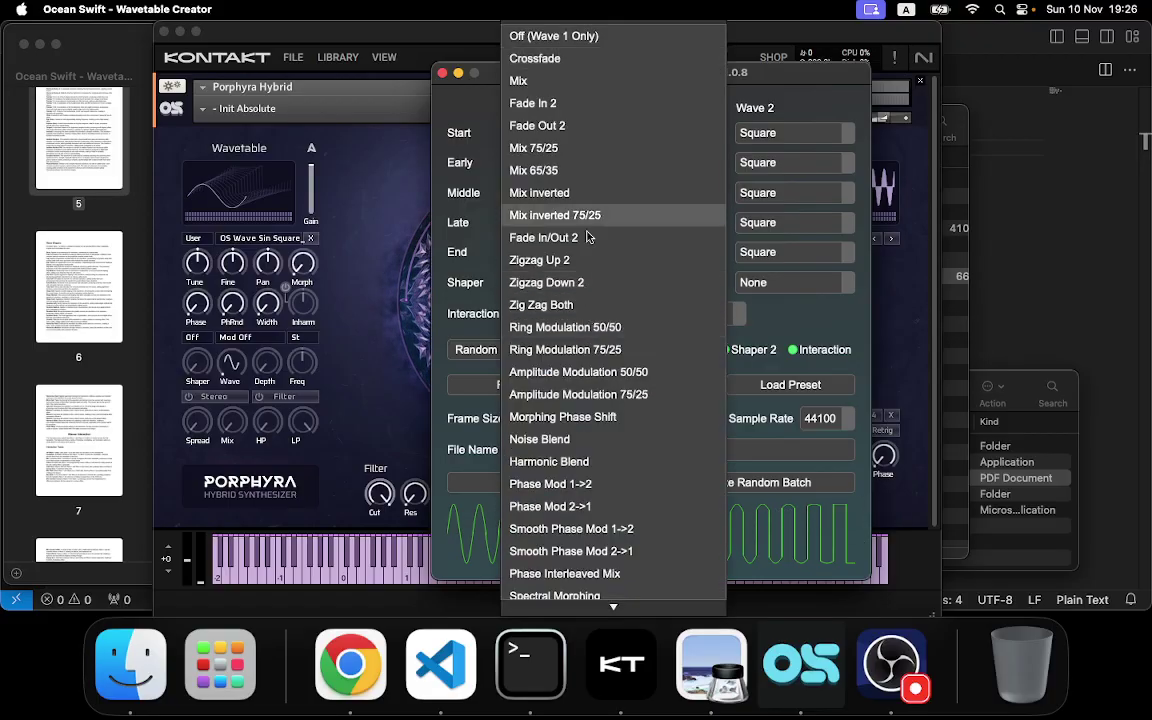
pyautogui.click(605, 113)
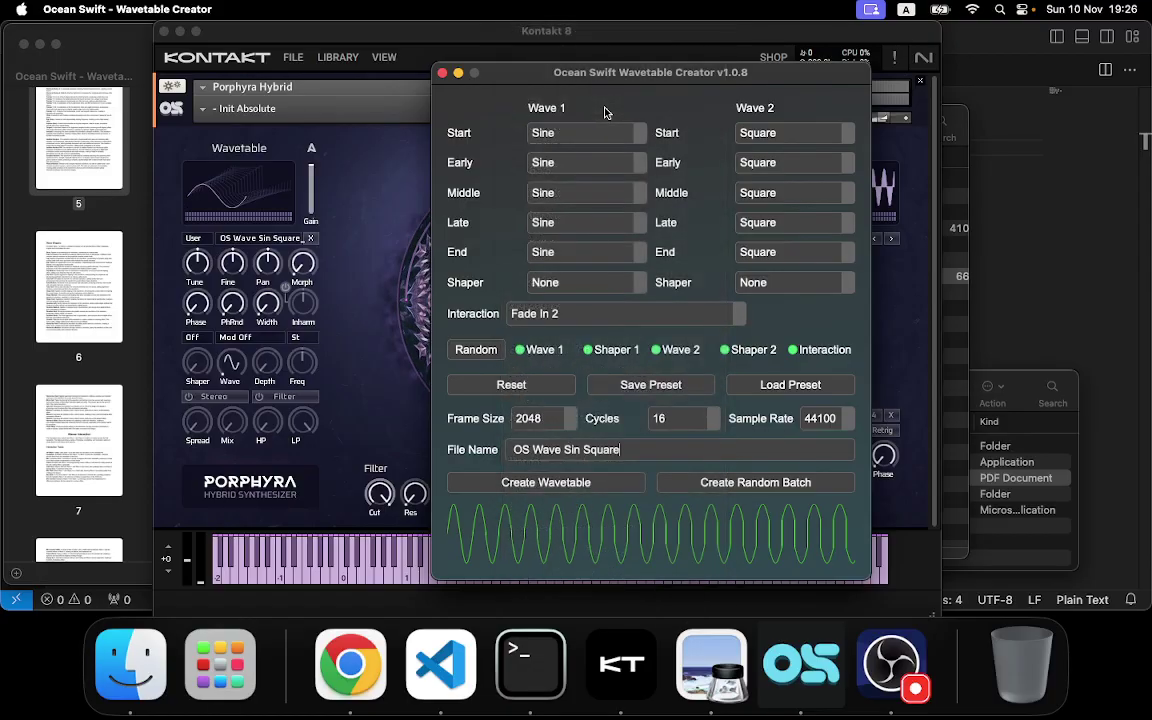
pyautogui.click(587, 317)
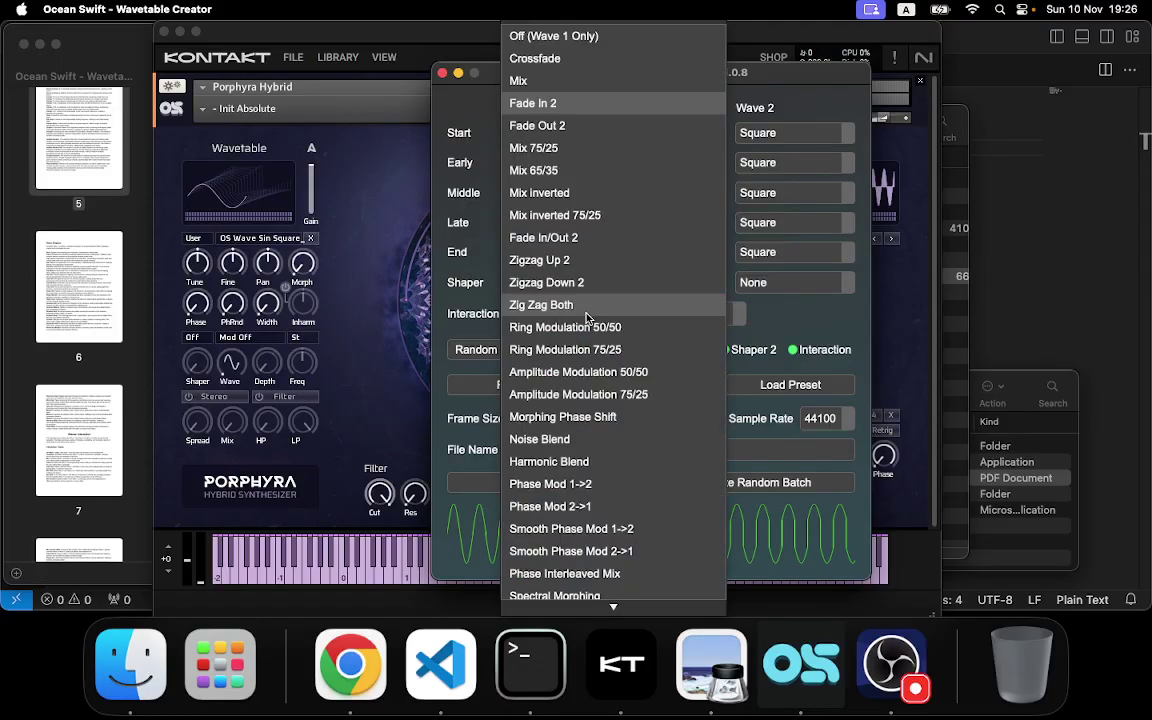
pyautogui.click(590, 128)
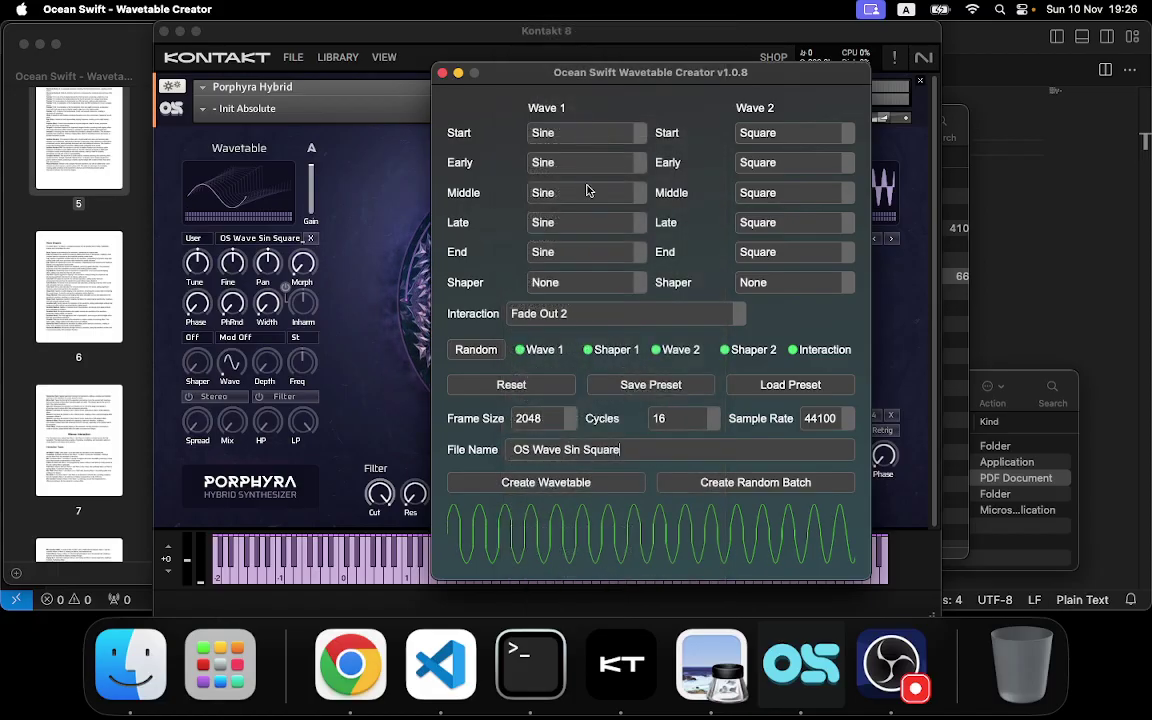
pyautogui.click(604, 322)
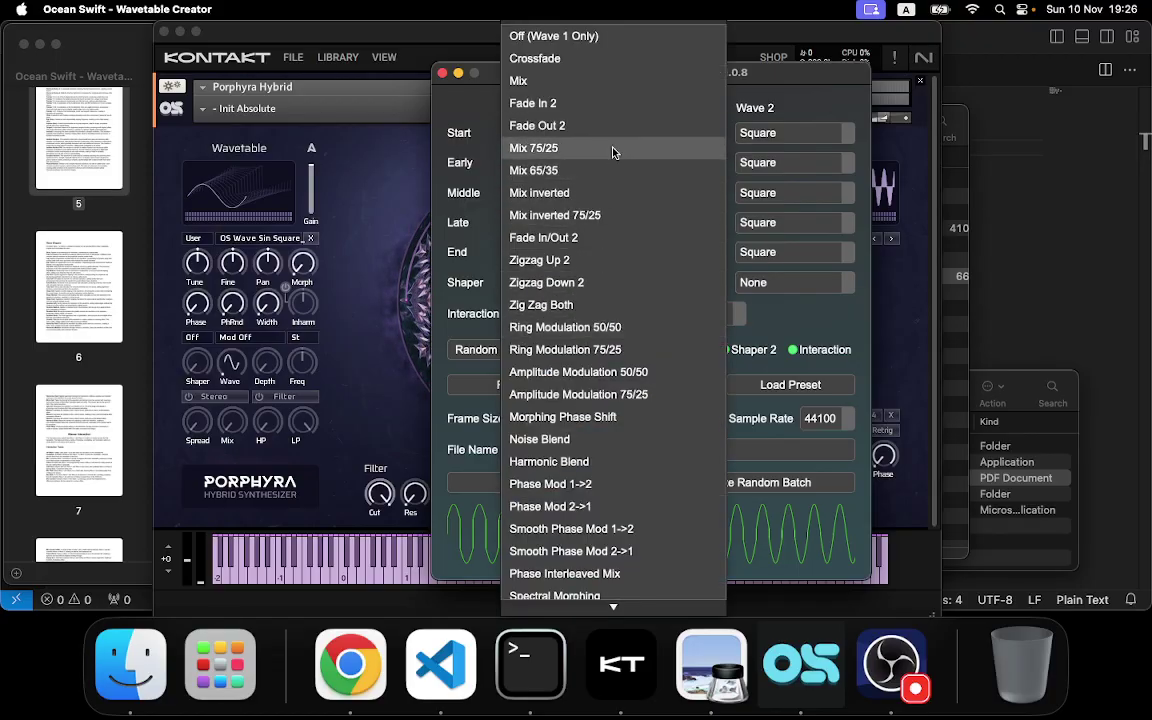
pyautogui.click(594, 80)
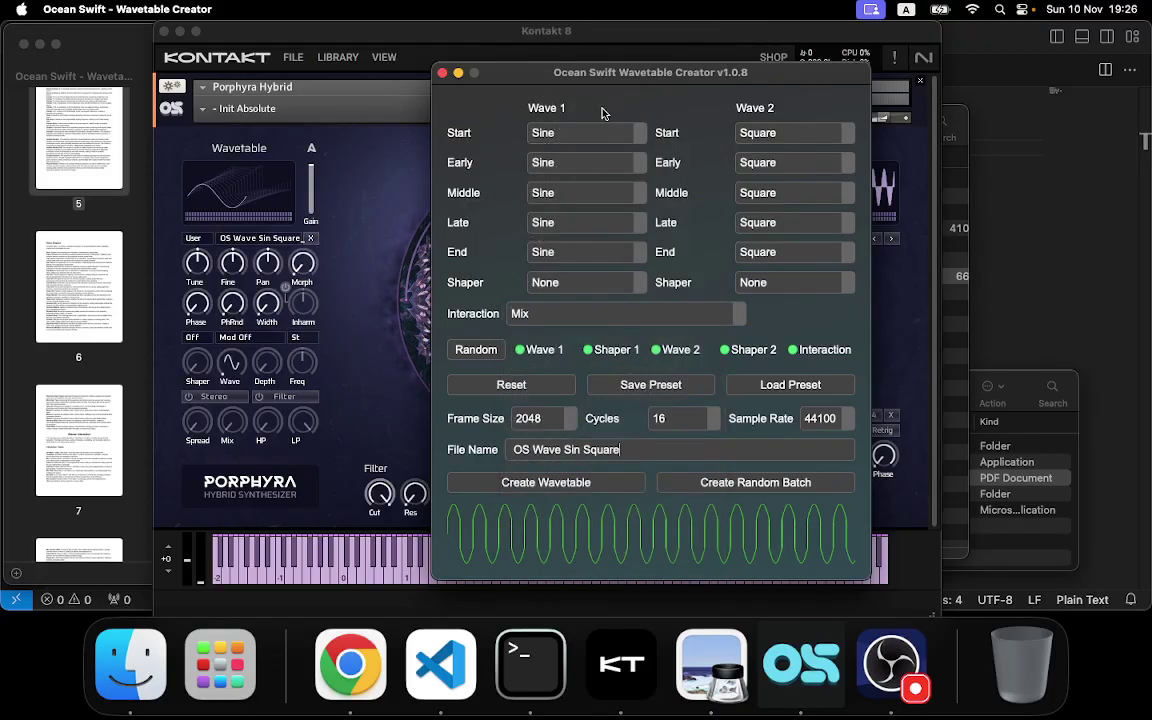
pyautogui.click(617, 322)
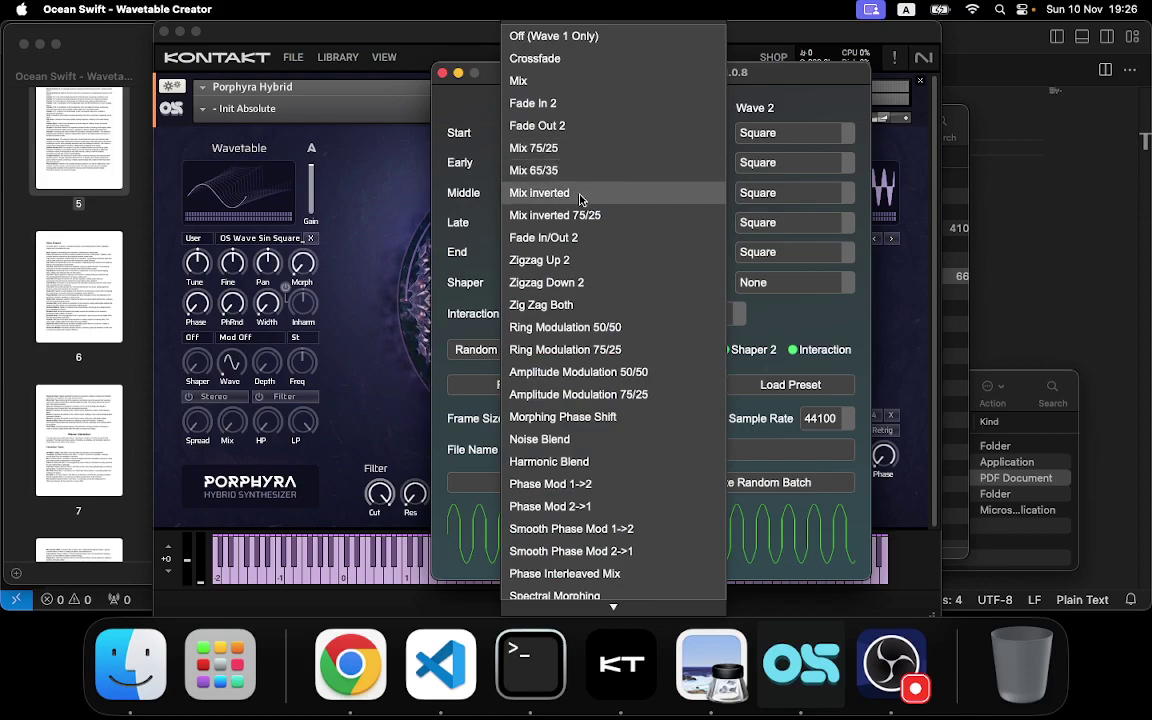
pyautogui.click(591, 310)
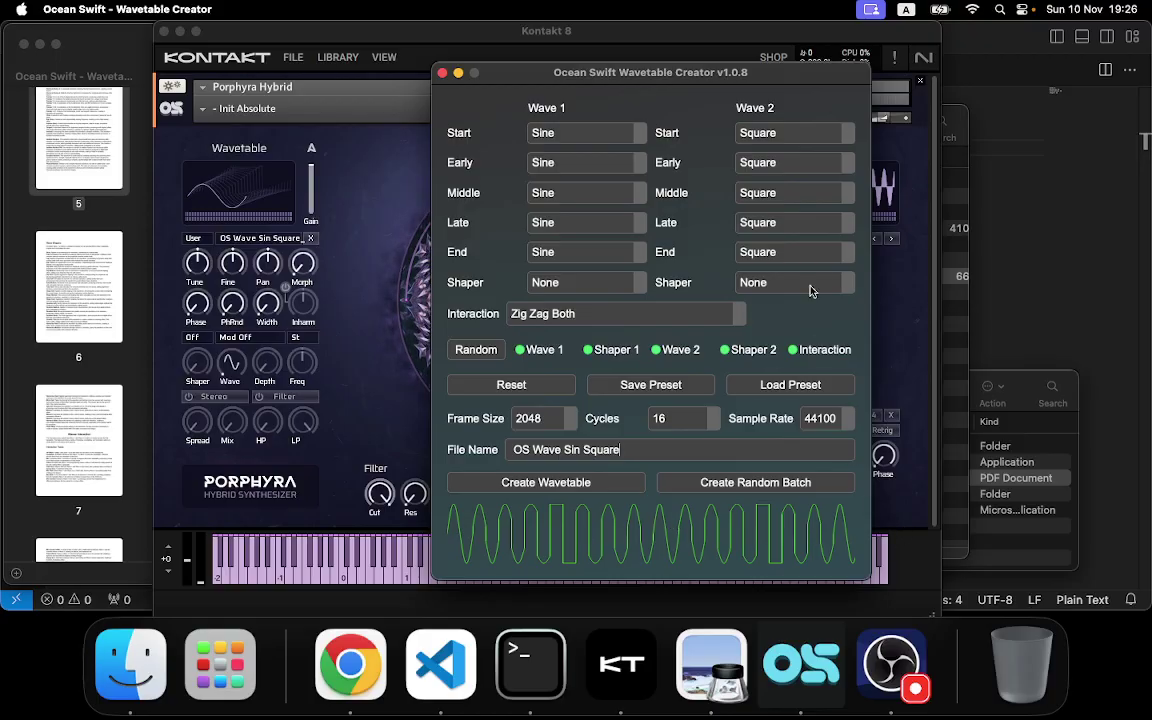
# - Set Wave 2's Middle waveform to Tri Saw, and Wave 1's End to Sine Tri and Early to Square Tri
pyautogui.click(773, 187)
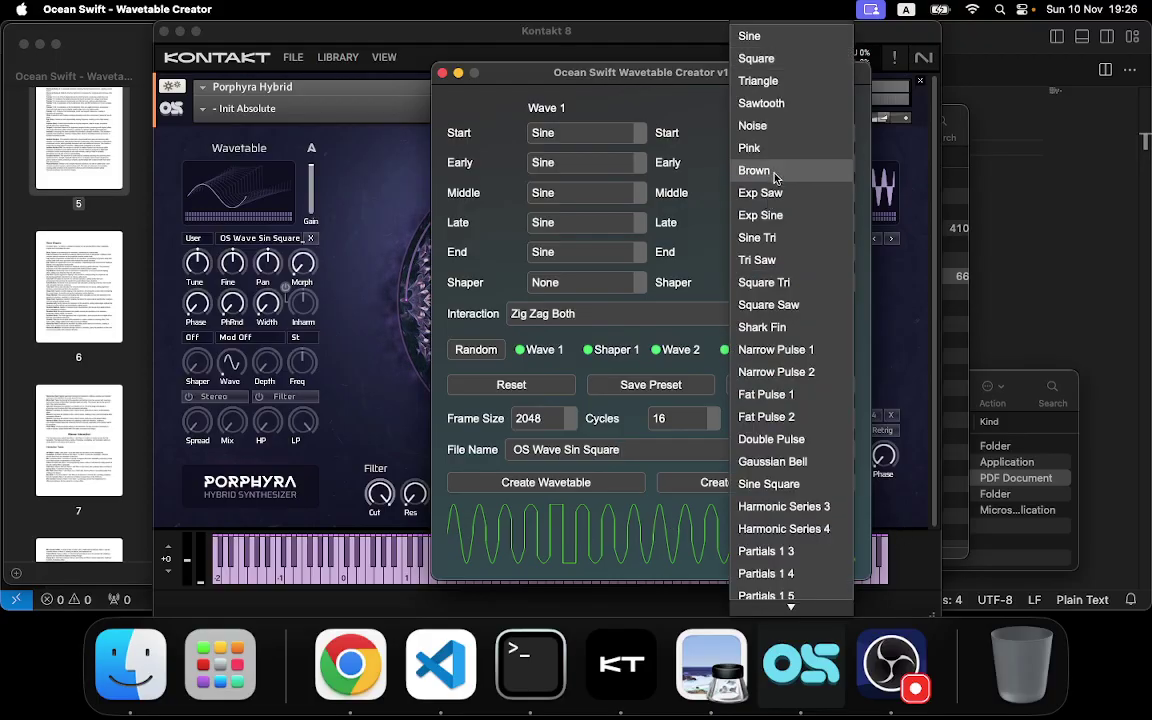
pyautogui.click(775, 261)
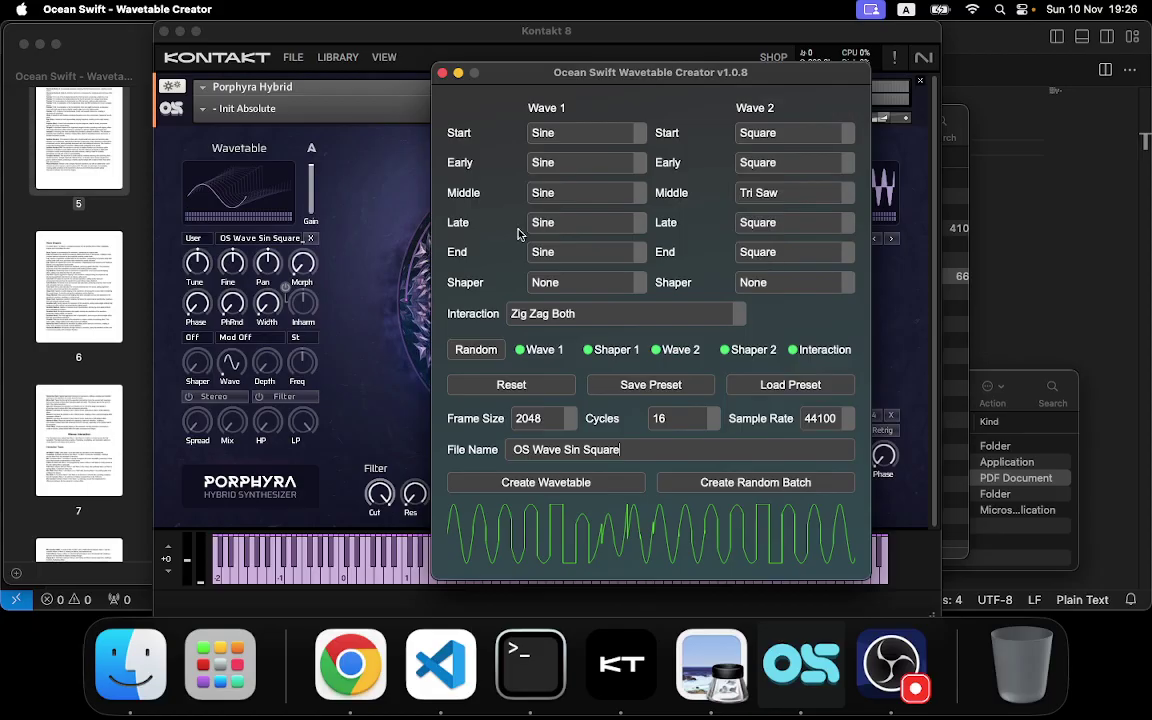
pyautogui.click(526, 226)
pyautogui.click(579, 233)
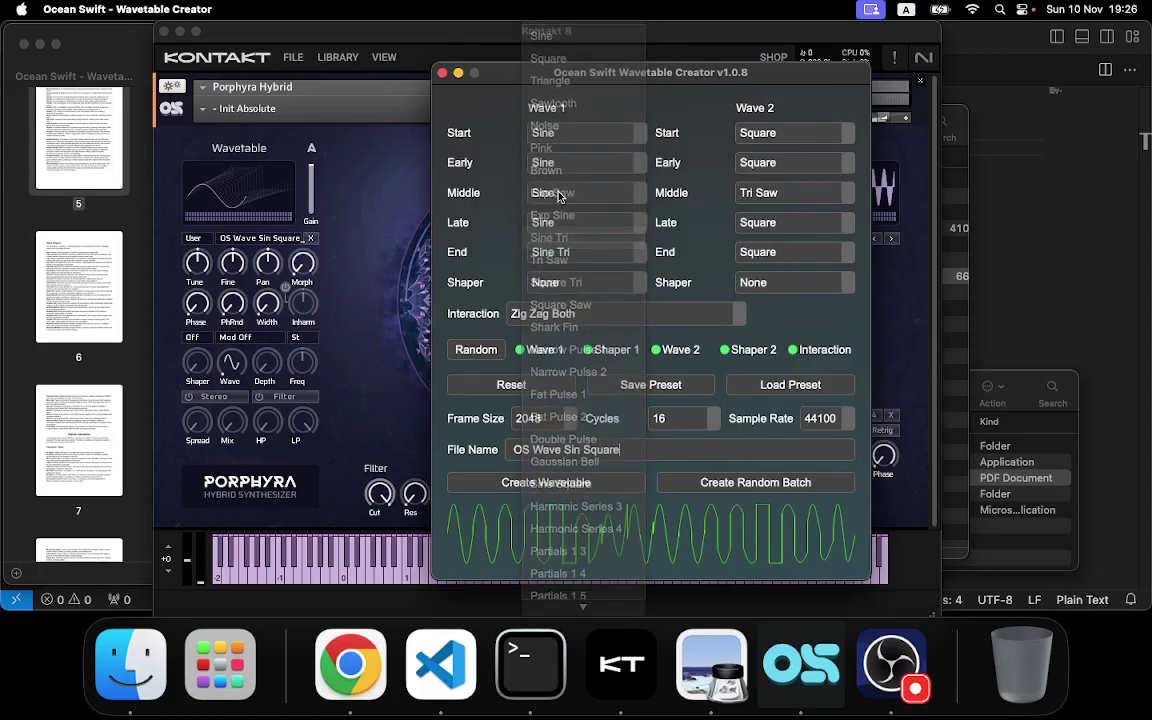
pyautogui.click(563, 166)
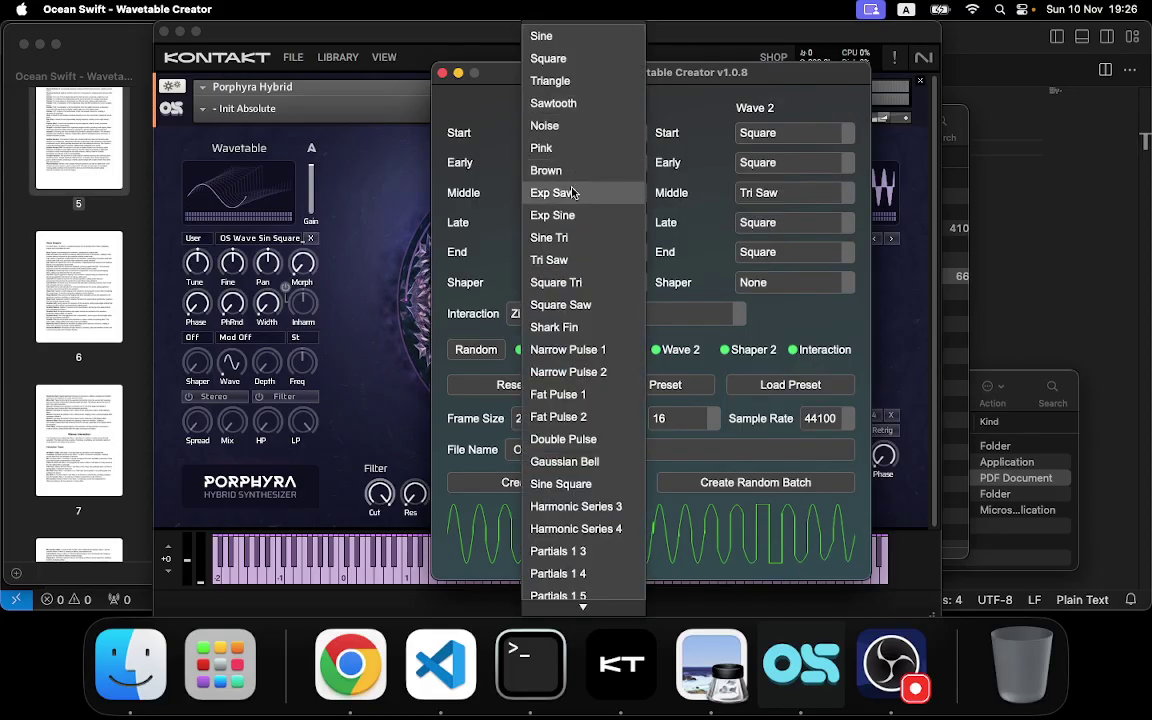
pyautogui.click(568, 281)
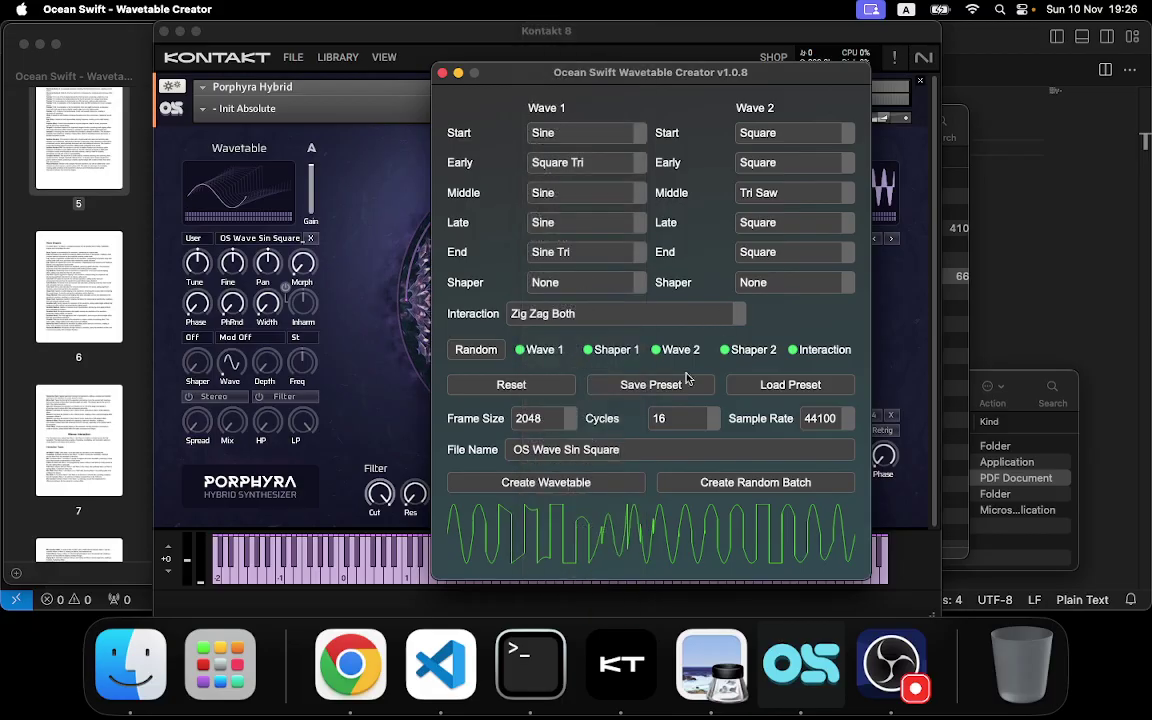
# - Try the Noise Blend and Morphing Phase Shift interactions in turn
pyautogui.click(640, 322)
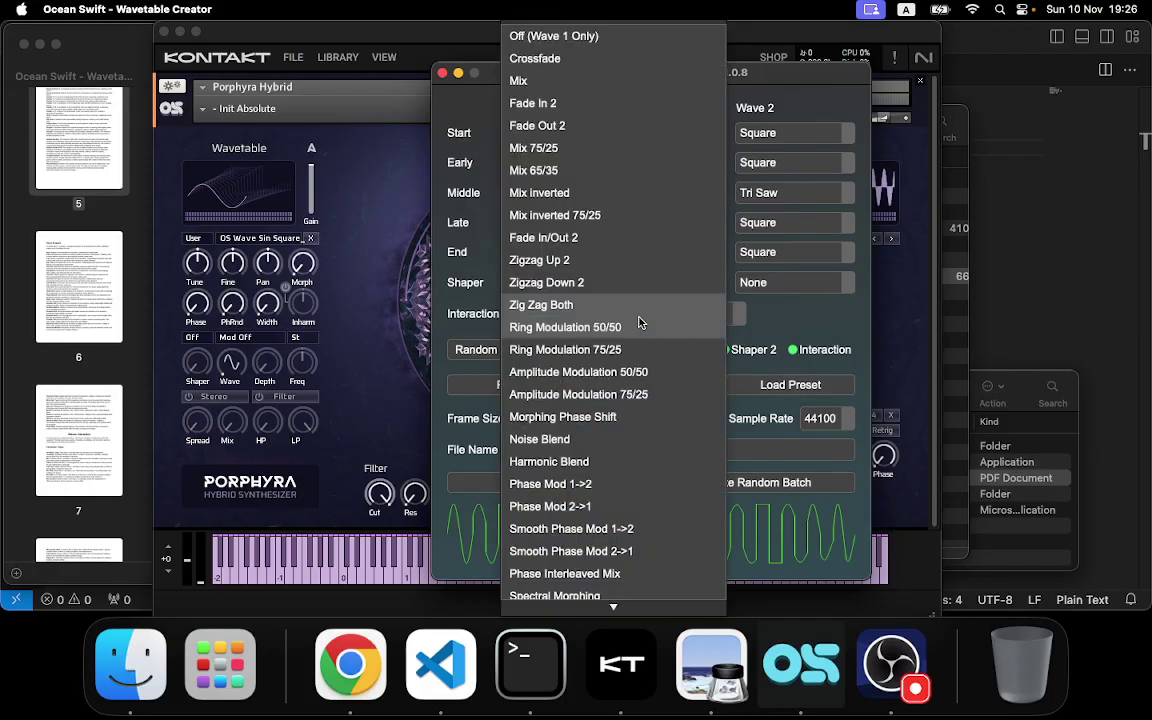
pyautogui.scroll(-3, 650, 424)
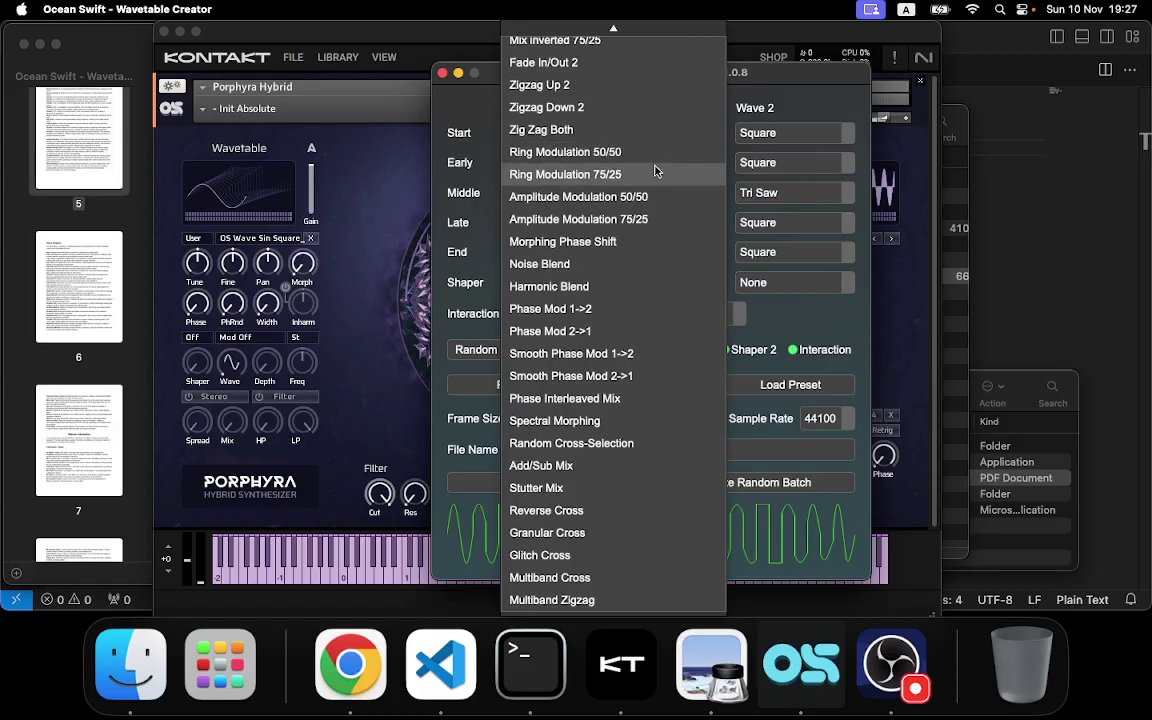
pyautogui.click(646, 266)
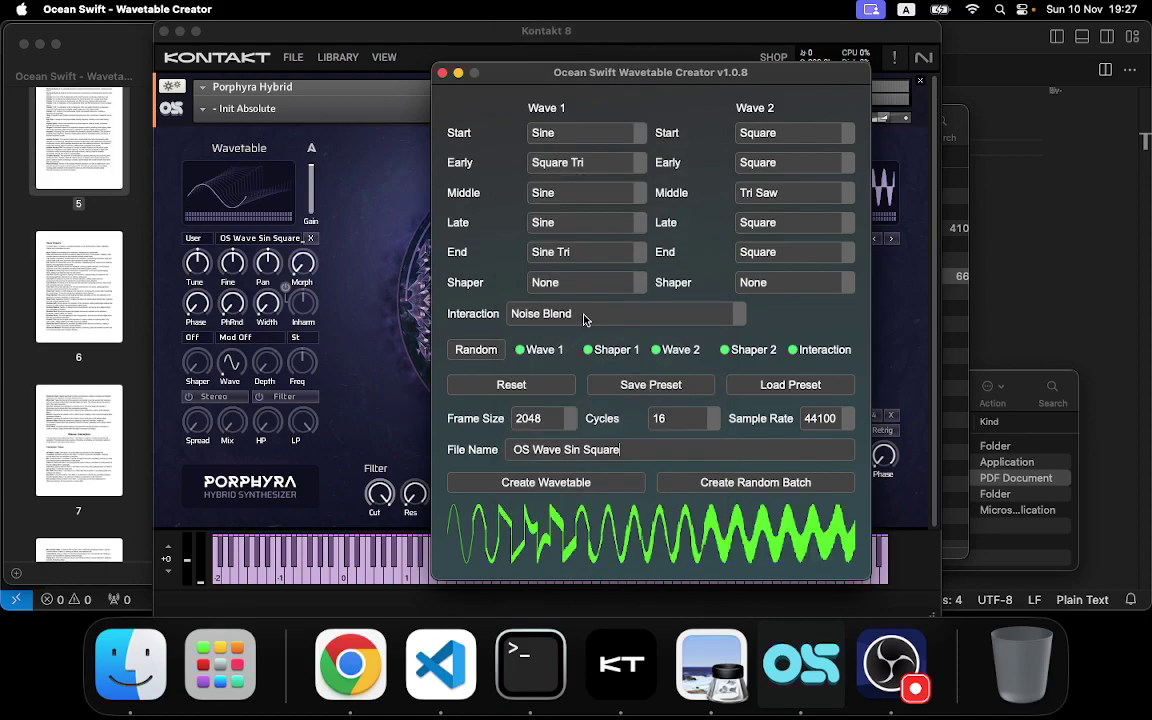
pyautogui.click(585, 318)
pyautogui.click(599, 308)
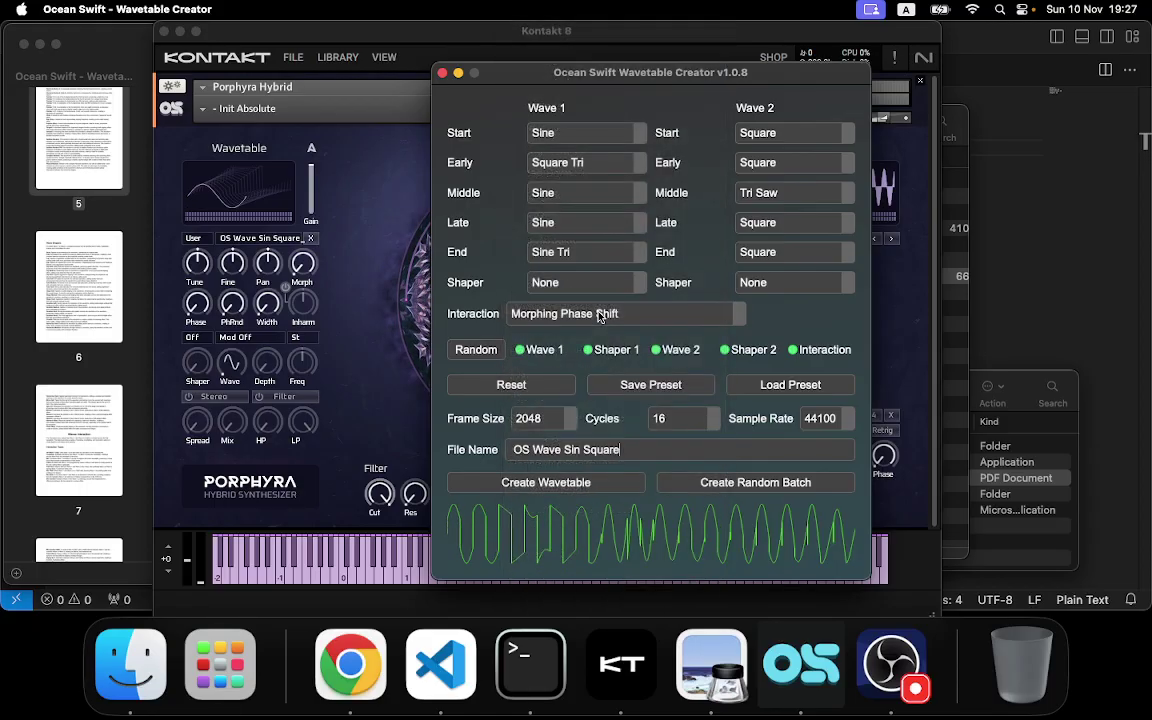
# - Try the Phase Mod 1->2, Phase Mod 2->1, Smooth Phase Mod 1->2 and Phase Interleaved Mix interactions in turn
pyautogui.click(604, 318)
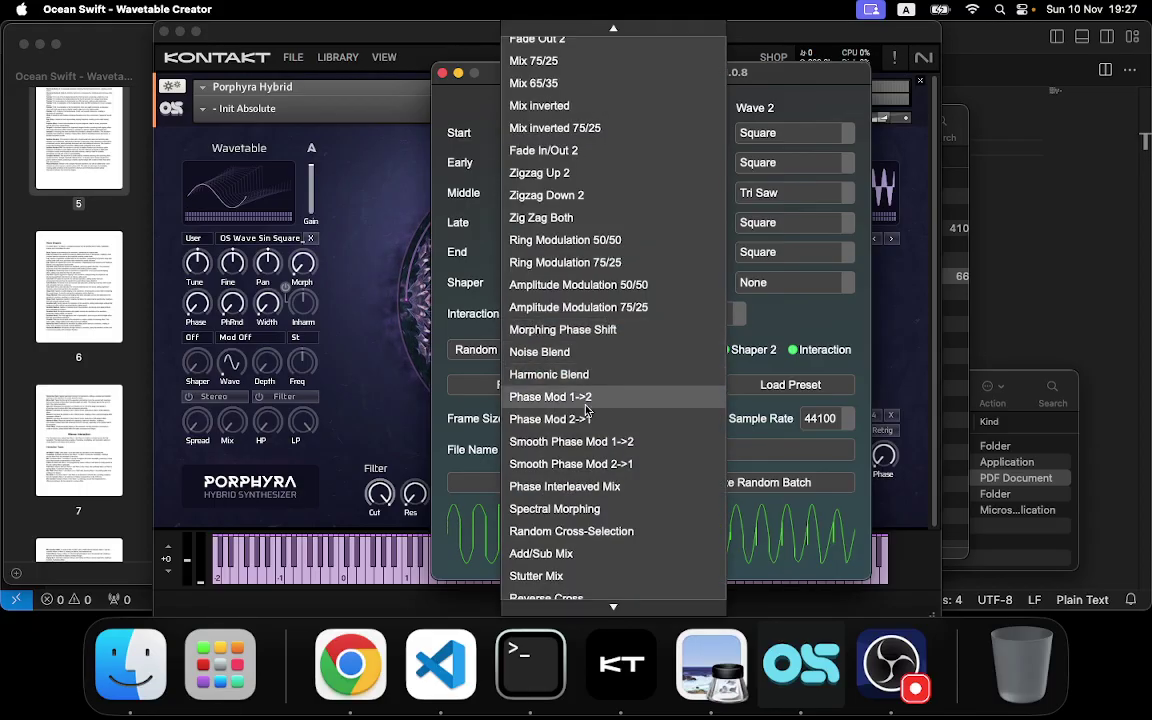
pyautogui.scroll(-3, 590, 438)
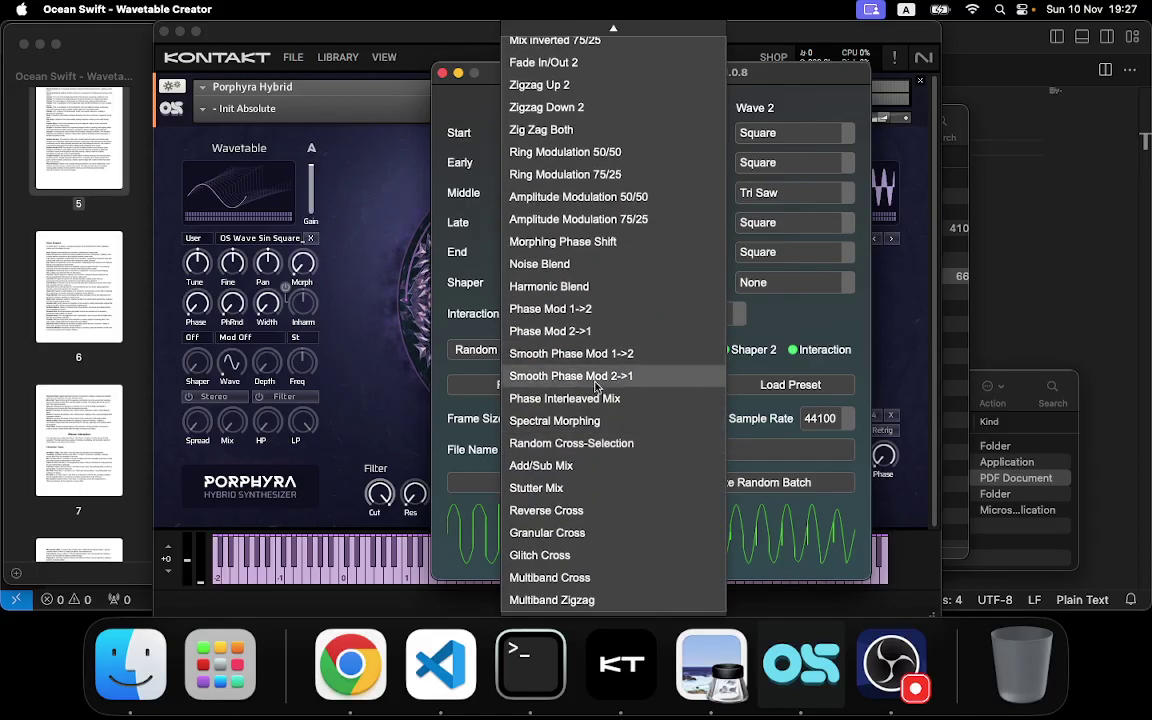
pyautogui.click(598, 310)
pyautogui.click(600, 313)
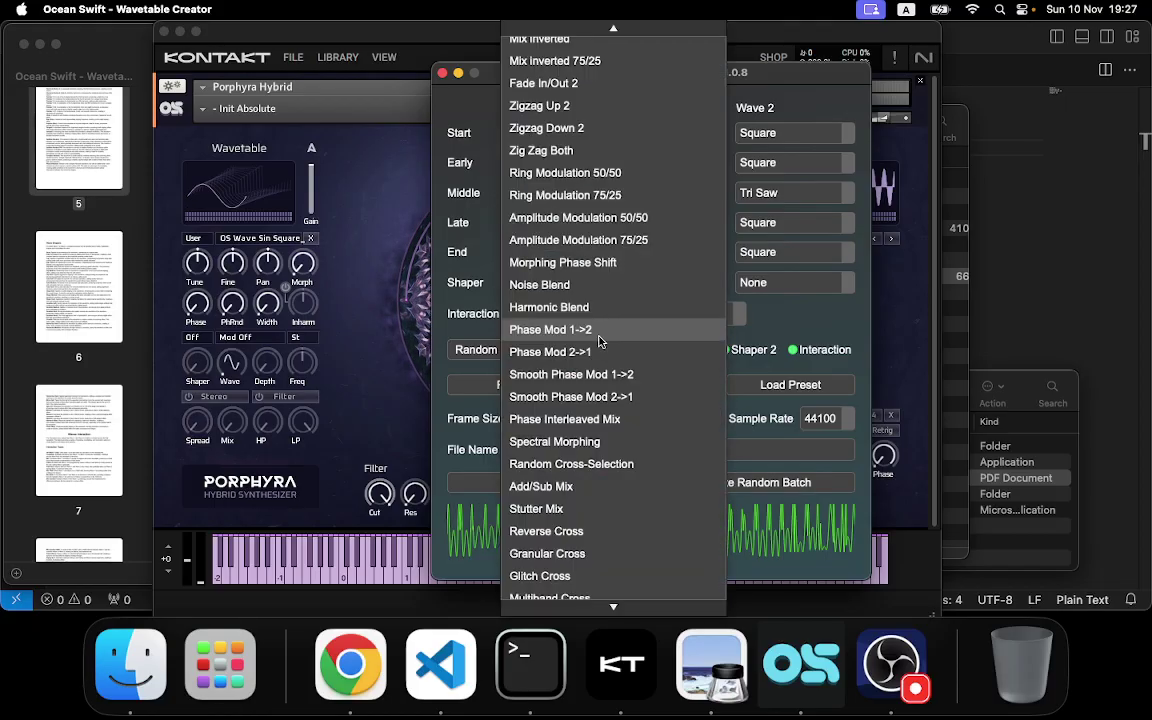
pyautogui.click(598, 351)
pyautogui.click(600, 313)
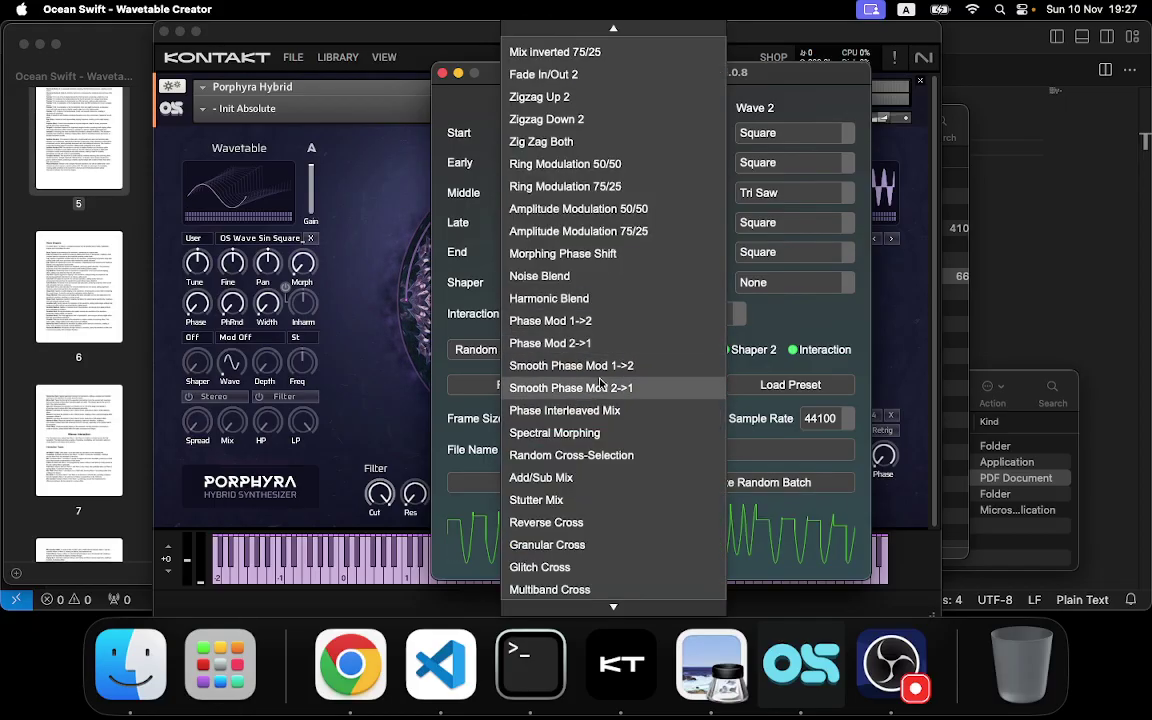
pyautogui.click(606, 366)
pyautogui.click(606, 318)
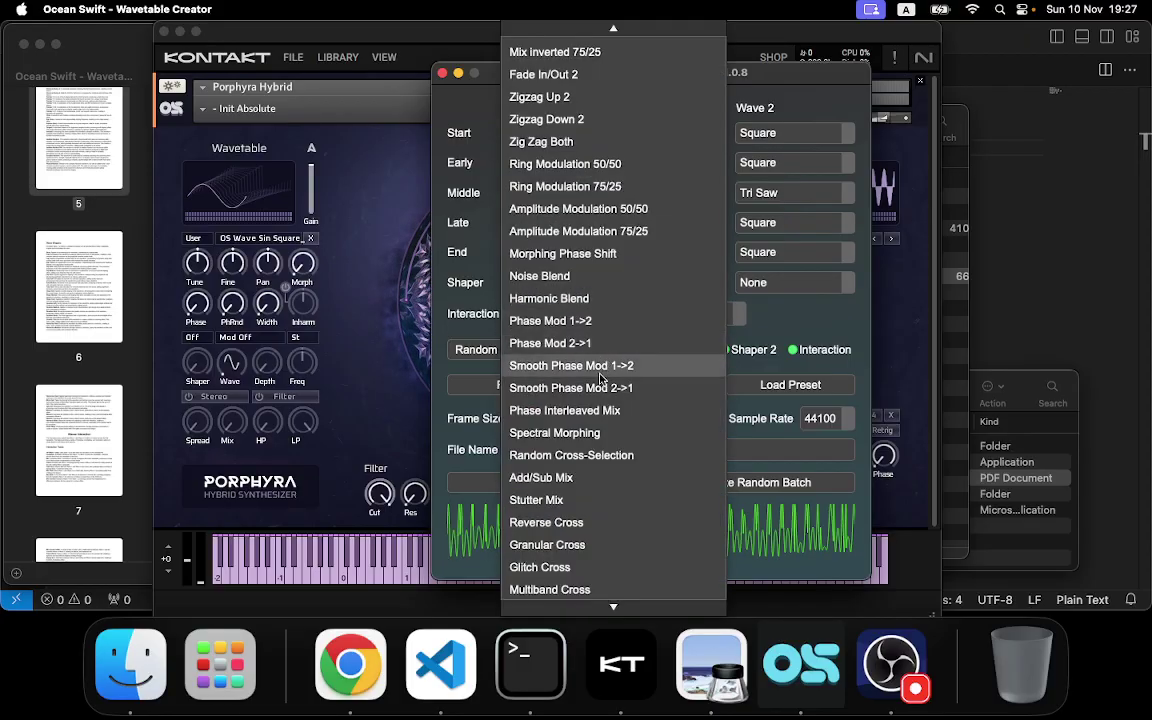
pyautogui.scroll(-1, 627, 410)
pyautogui.click(628, 400)
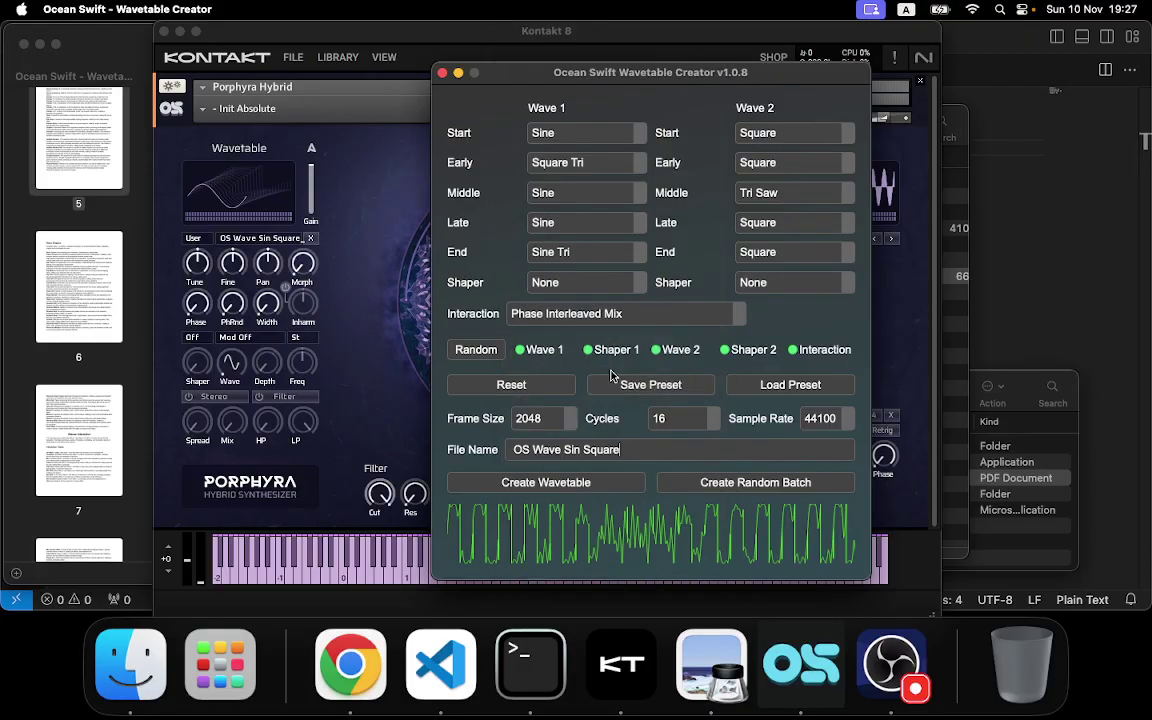
# - Try the Spectral Morphing and Stutter Mix interactions in turn
pyautogui.click(612, 319)
pyautogui.scroll(-1, 632, 429)
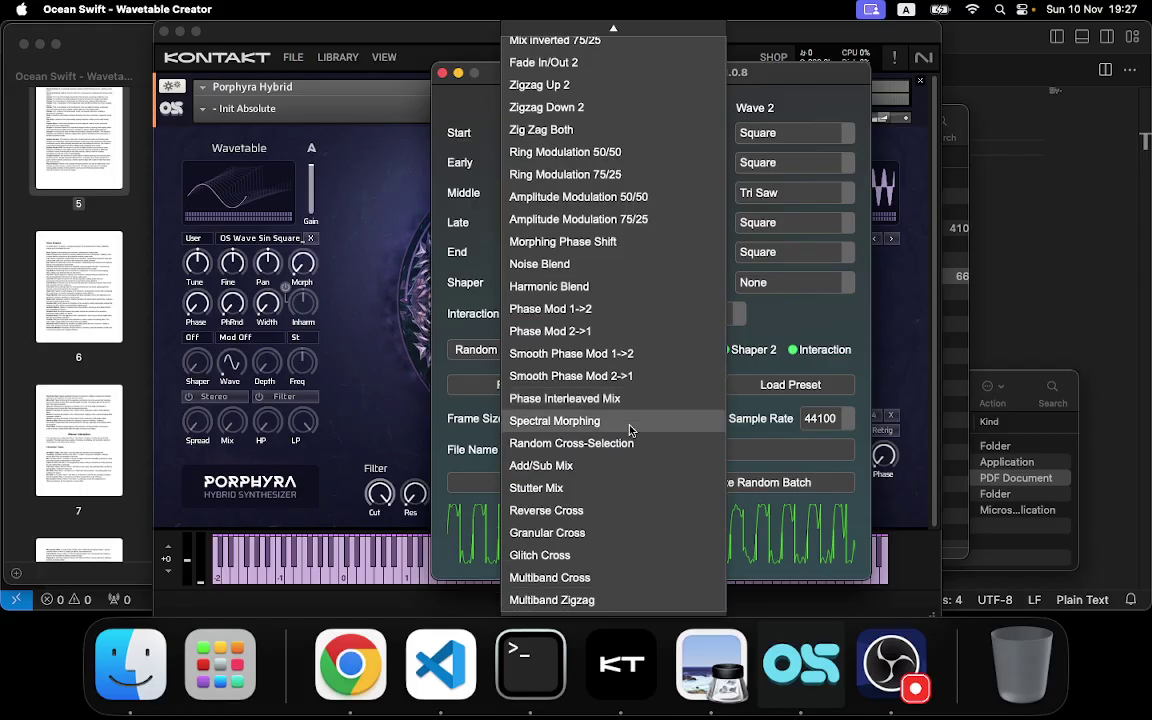
pyautogui.click(630, 421)
pyautogui.click(612, 318)
pyautogui.scroll(-1, 628, 478)
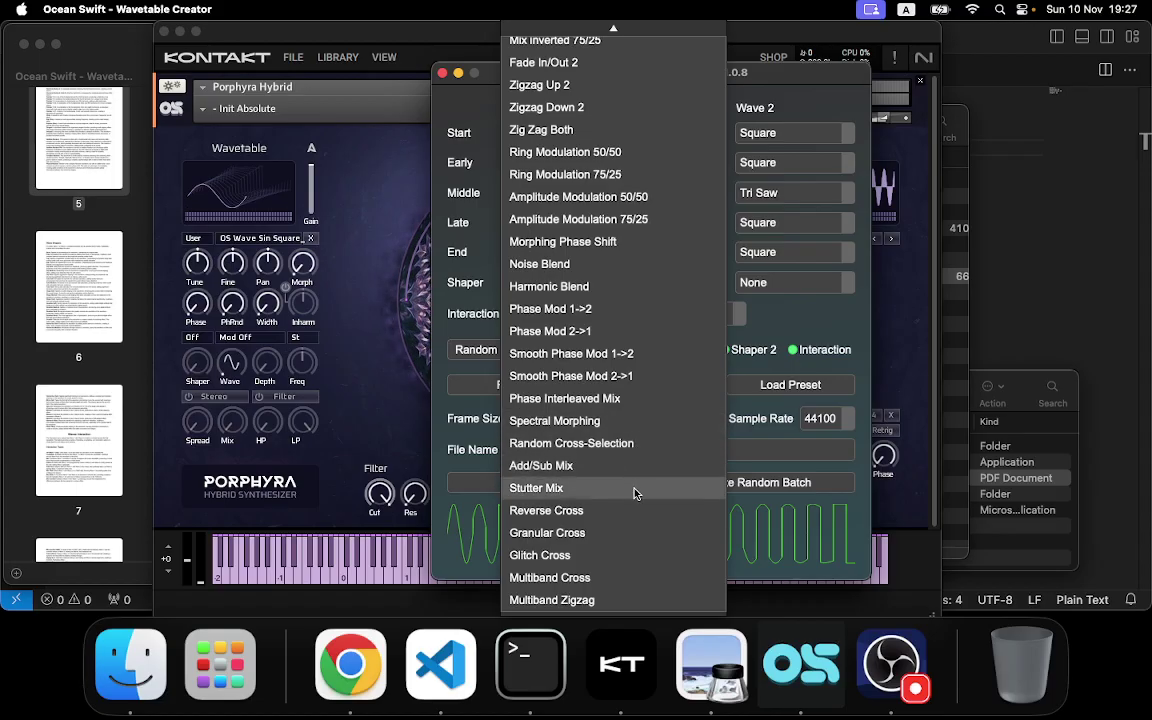
pyautogui.click(579, 488)
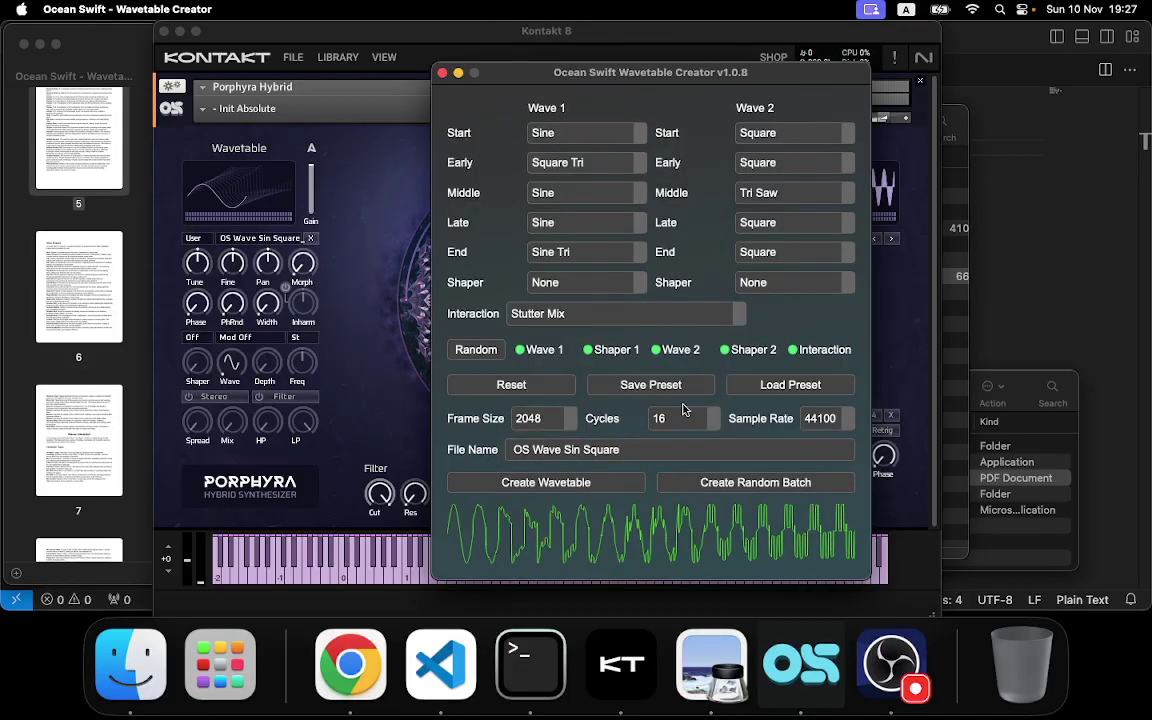
# - Try the Granular Cross, Glitch Cross and Multiband Zigzag interactions in turn
pyautogui.click(651, 316)
pyautogui.scroll(-1, 560, 470)
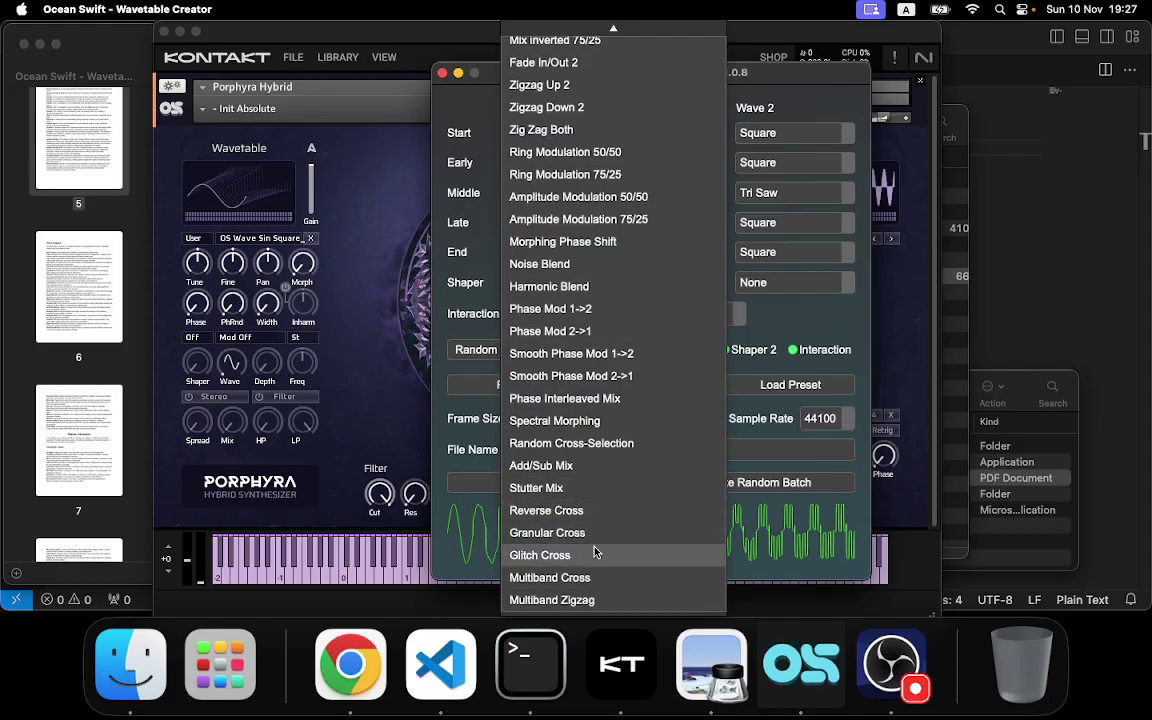
pyautogui.click(612, 533)
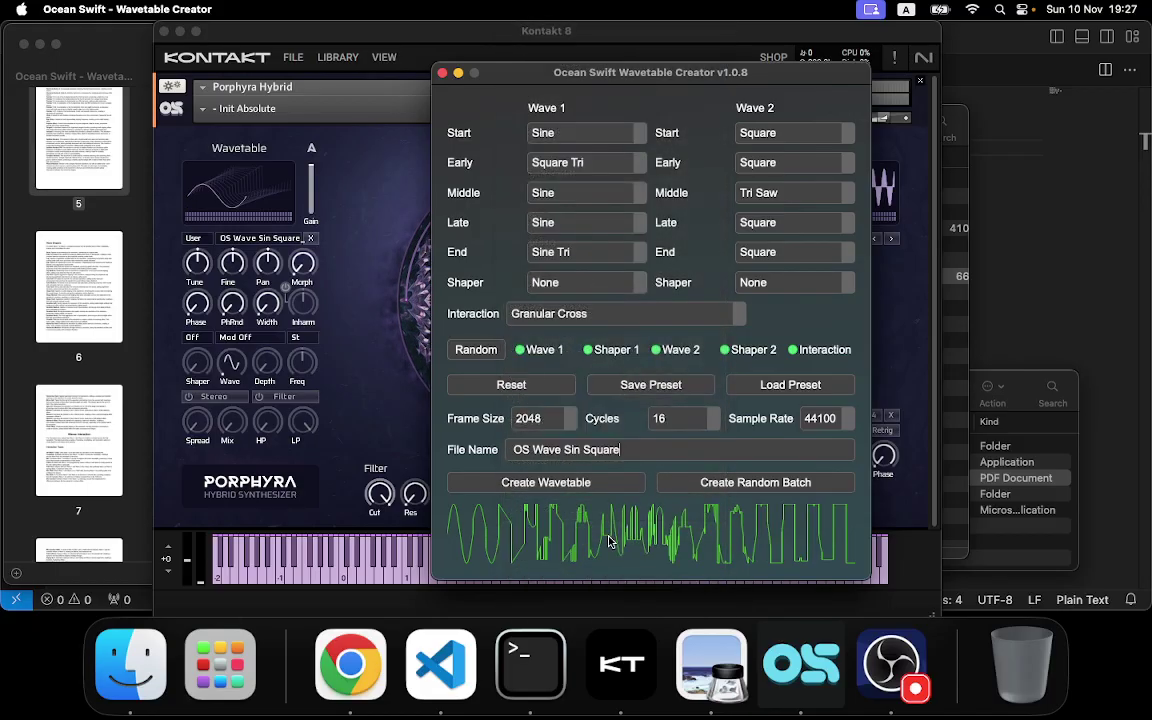
pyautogui.click(634, 316)
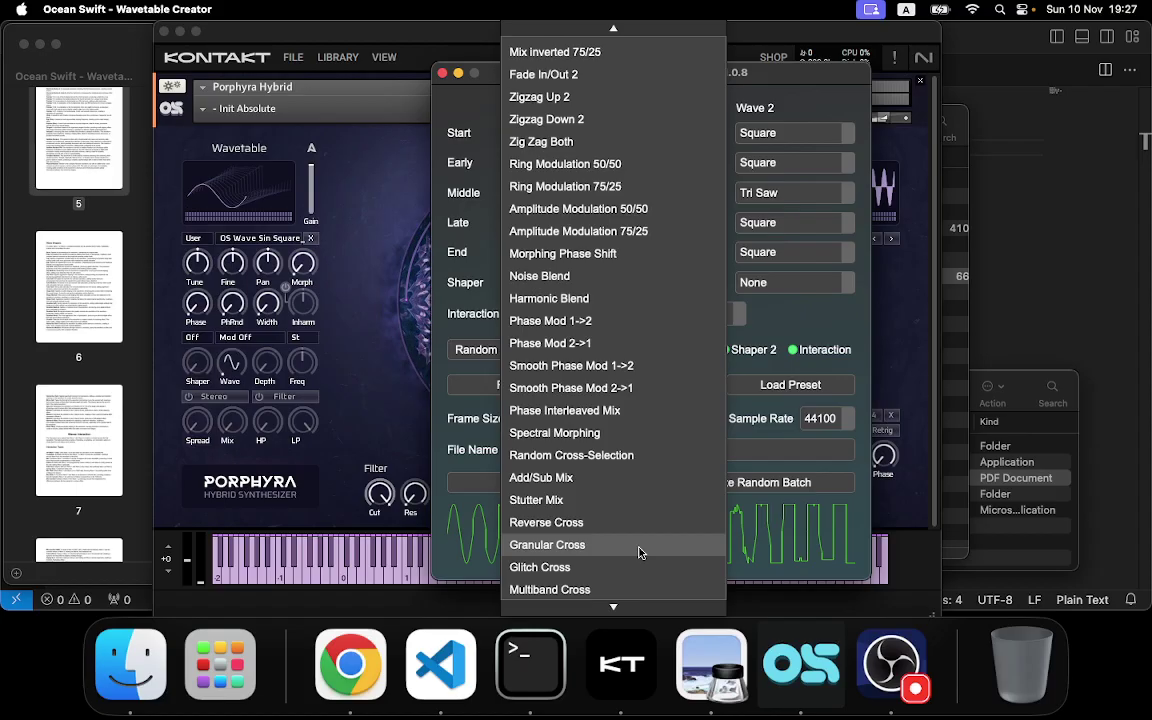
pyautogui.scroll(-1, 640, 552)
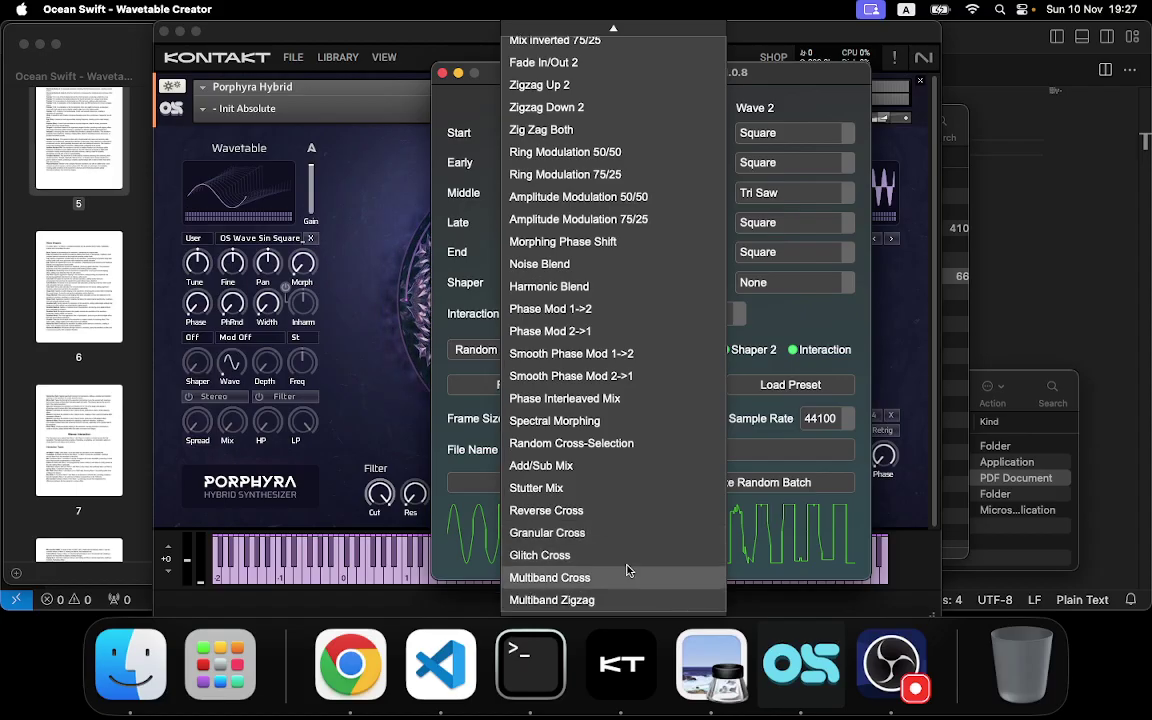
pyautogui.click(632, 553)
pyautogui.click(598, 316)
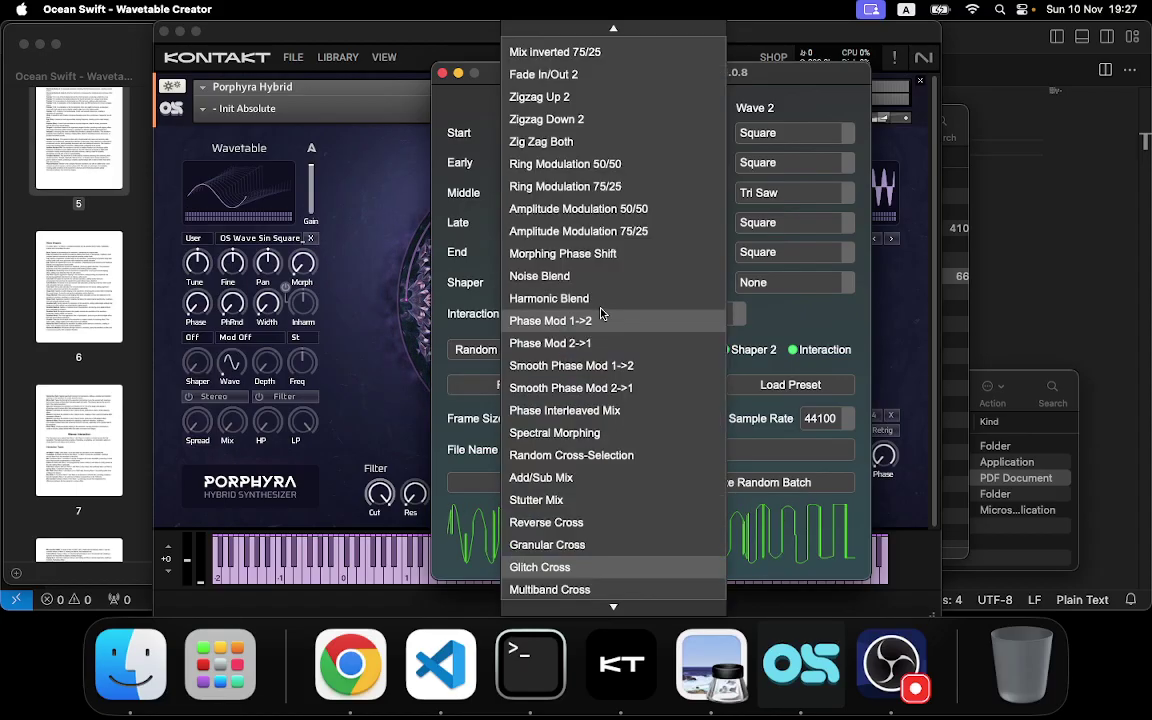
pyautogui.scroll(-1, 605, 598)
pyautogui.click(608, 599)
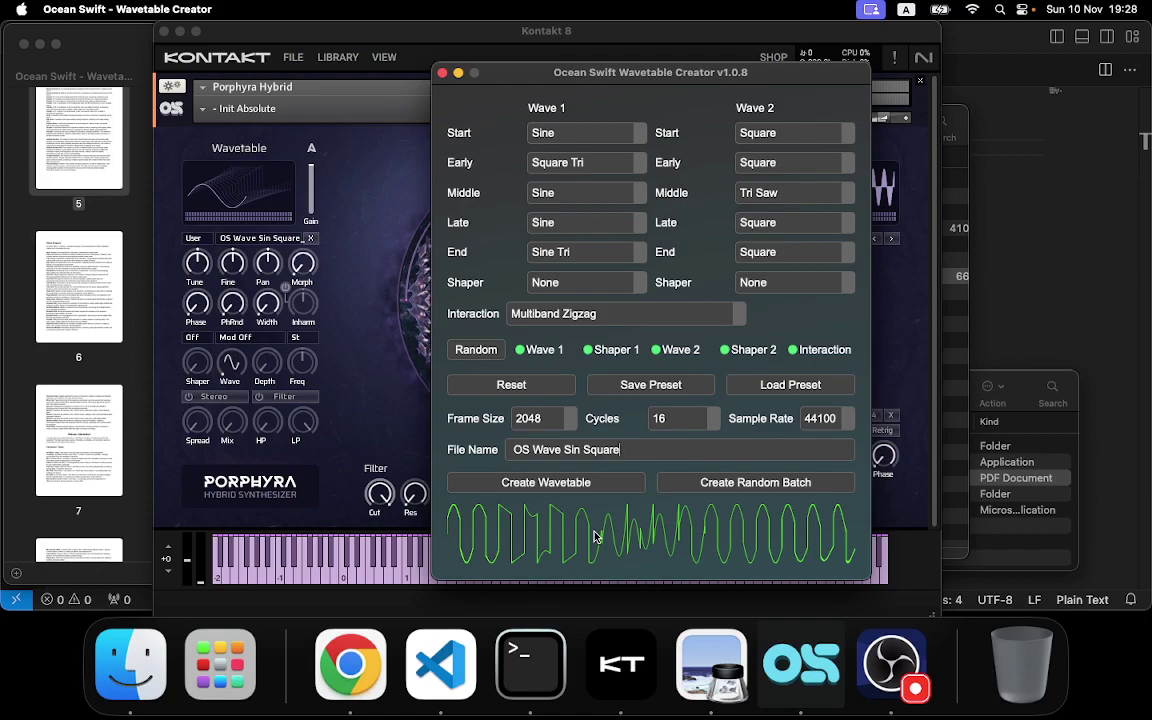
pyautogui.click(625, 310)
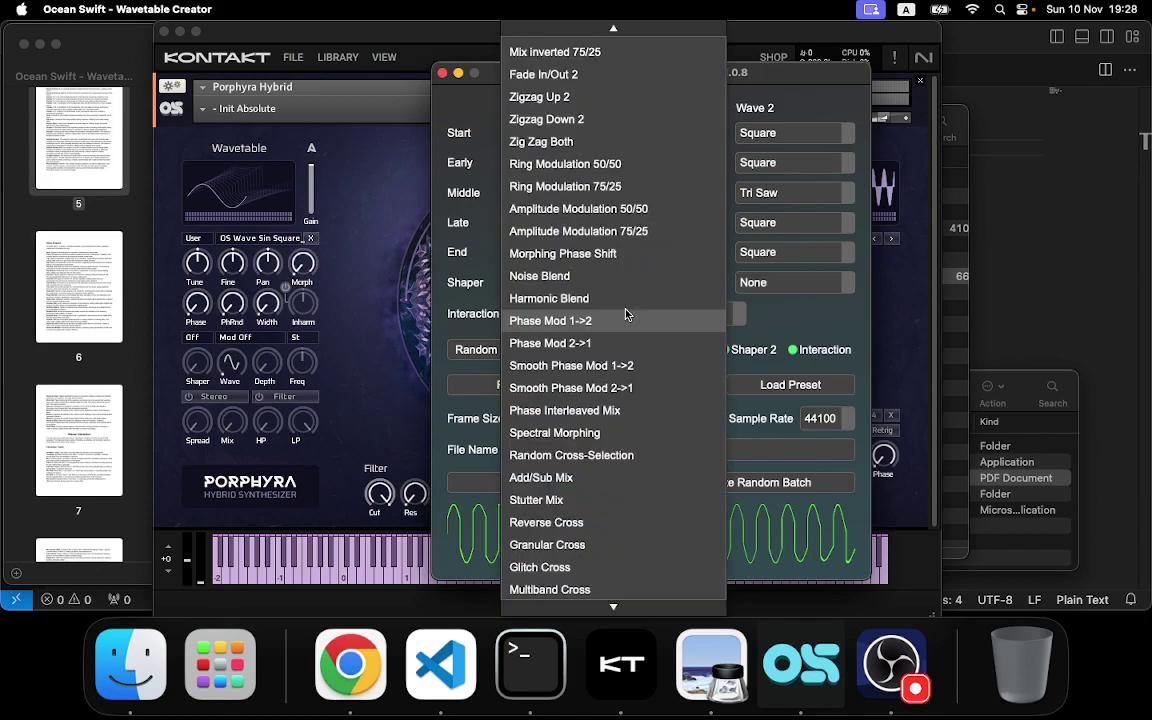
pyautogui.click(783, 328)
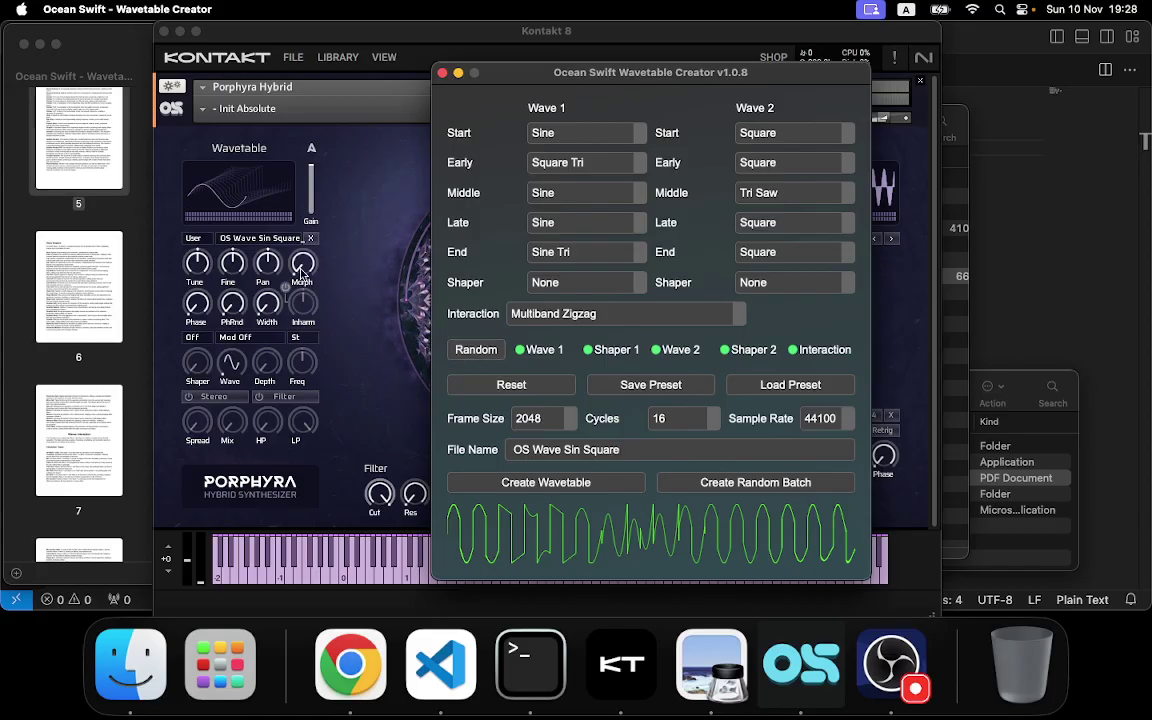
pyautogui.click(274, 250)
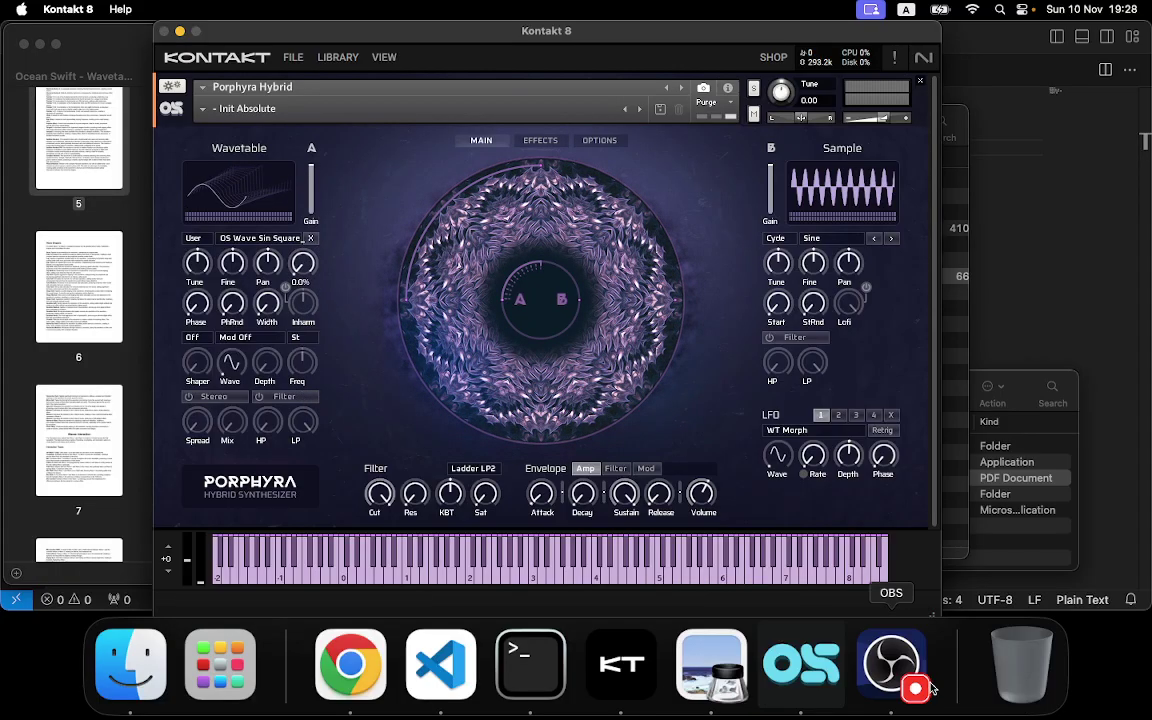
pyautogui.click(804, 676)
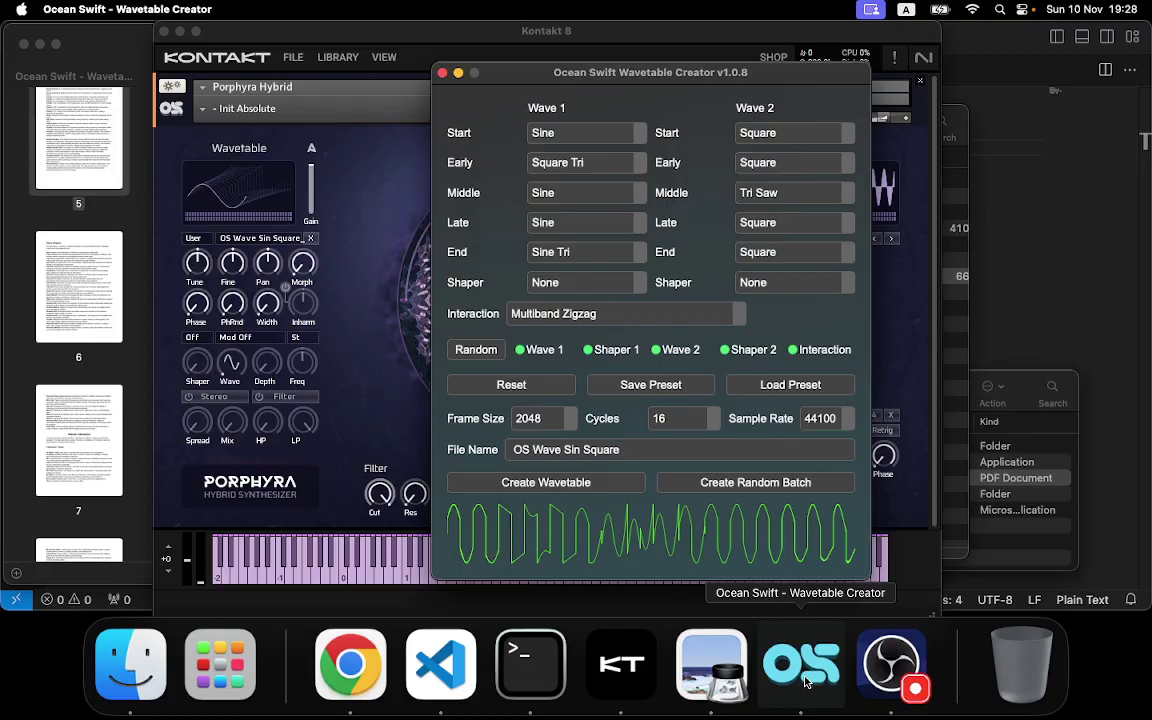
# - Randomize Wave 1, Wave 2, both shapers and the interaction repeatedly to compare the resulting wavetables
pyautogui.click(484, 356)
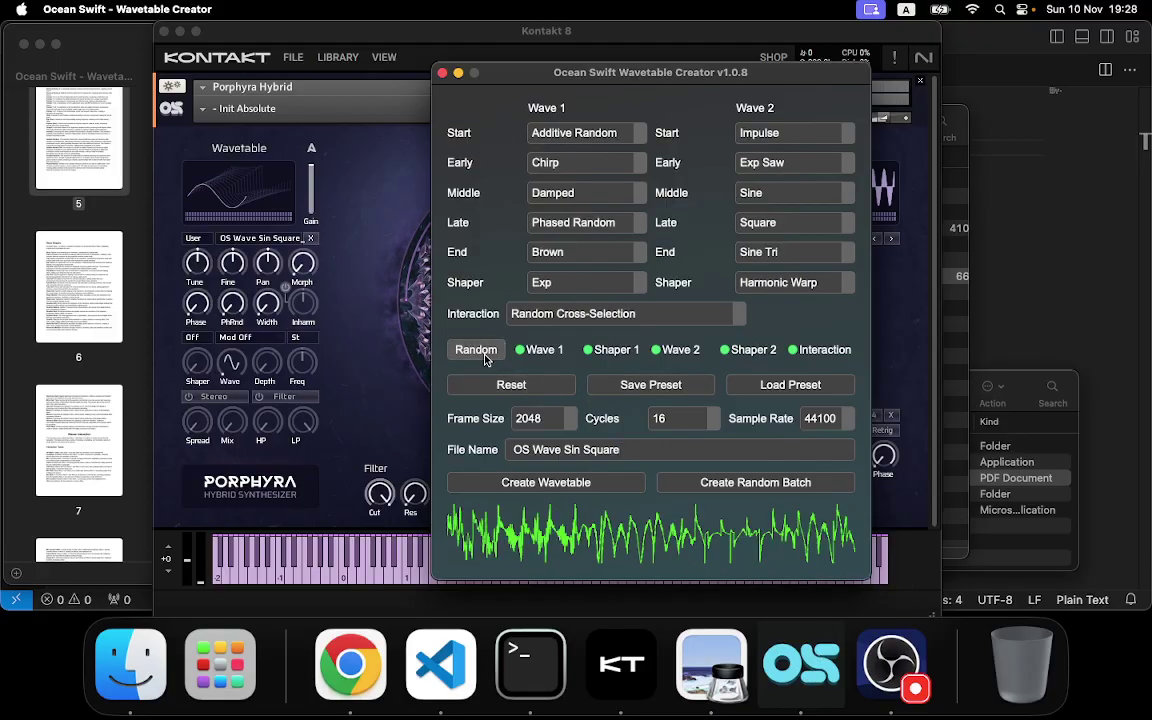
pyautogui.click(485, 357)
pyautogui.click(485, 357)
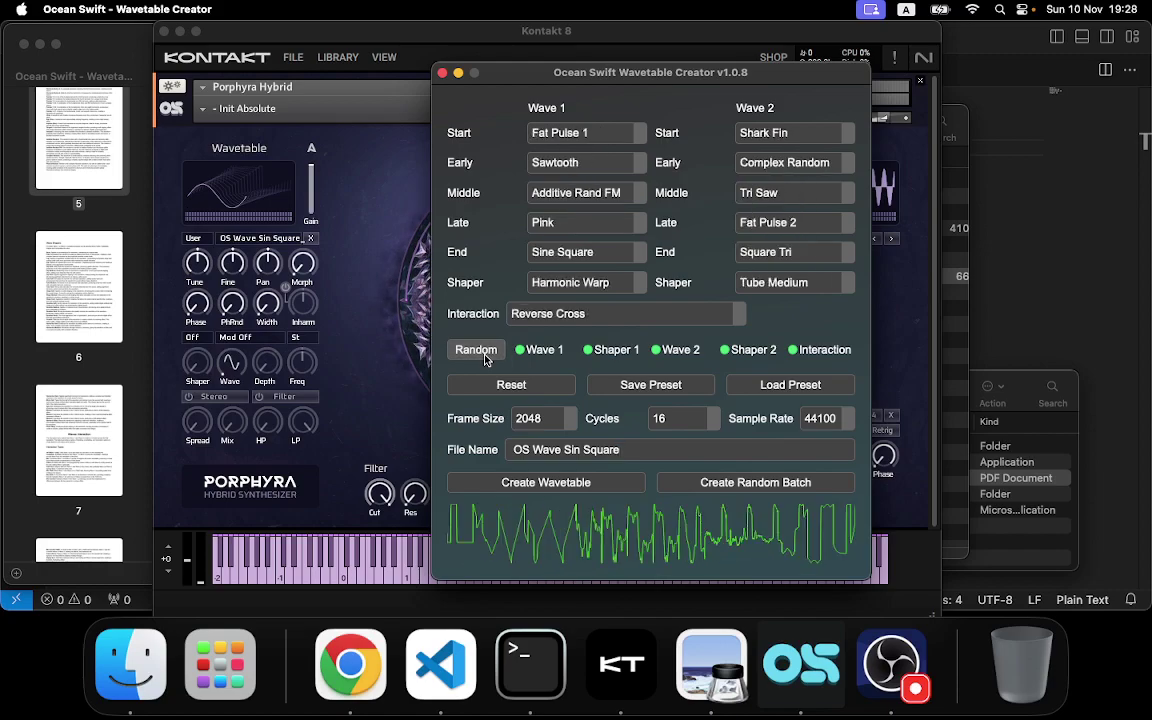
pyautogui.click(485, 357)
pyautogui.click(485, 357)
pyautogui.click(485, 357)
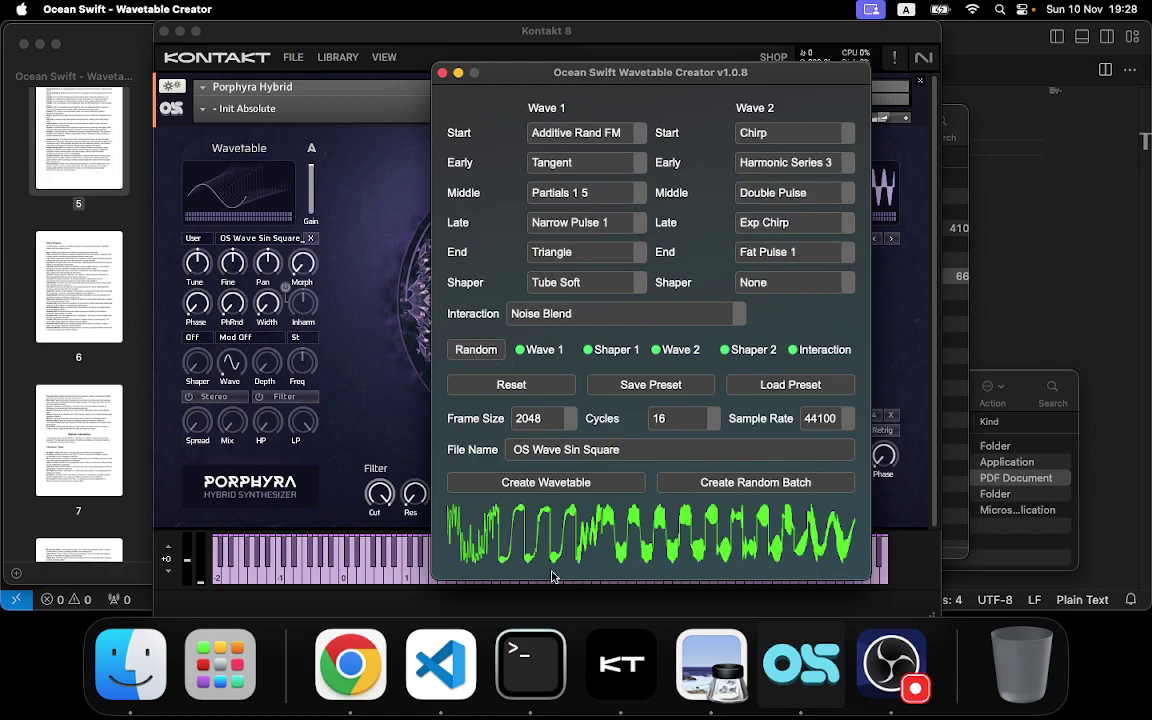
pyautogui.click(481, 348)
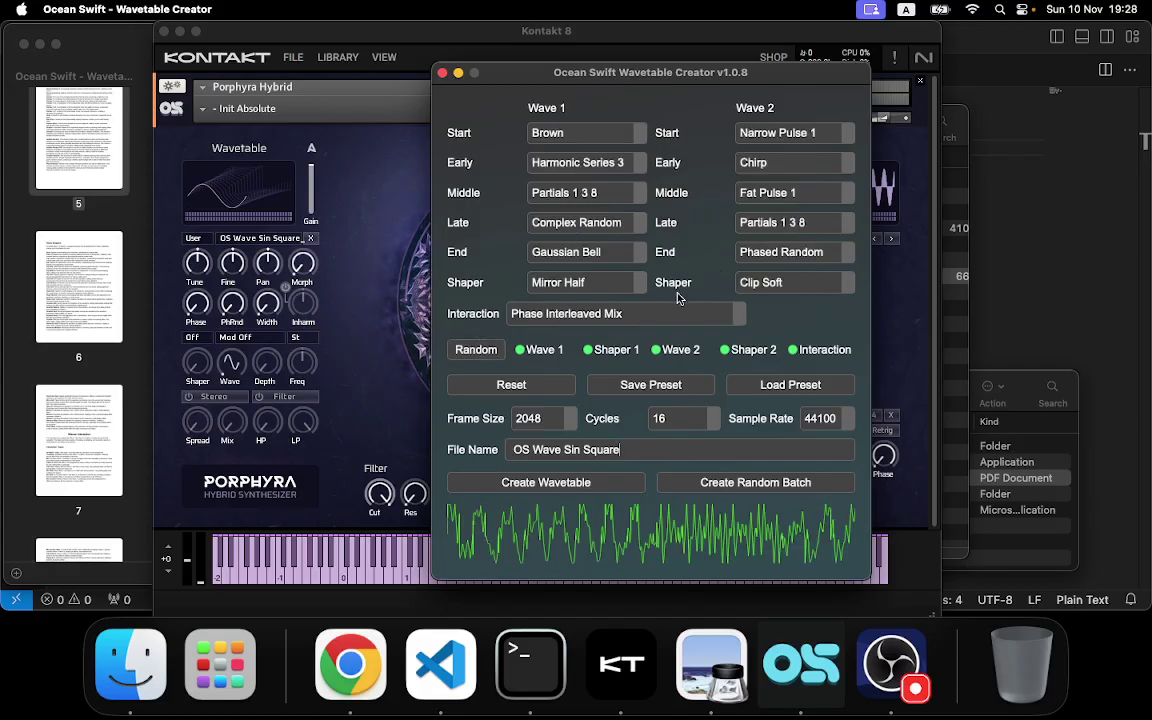
pyautogui.click(480, 352)
pyautogui.click(480, 352)
pyautogui.click(482, 354)
pyautogui.click(476, 351)
pyautogui.click(476, 351)
pyautogui.click(476, 351)
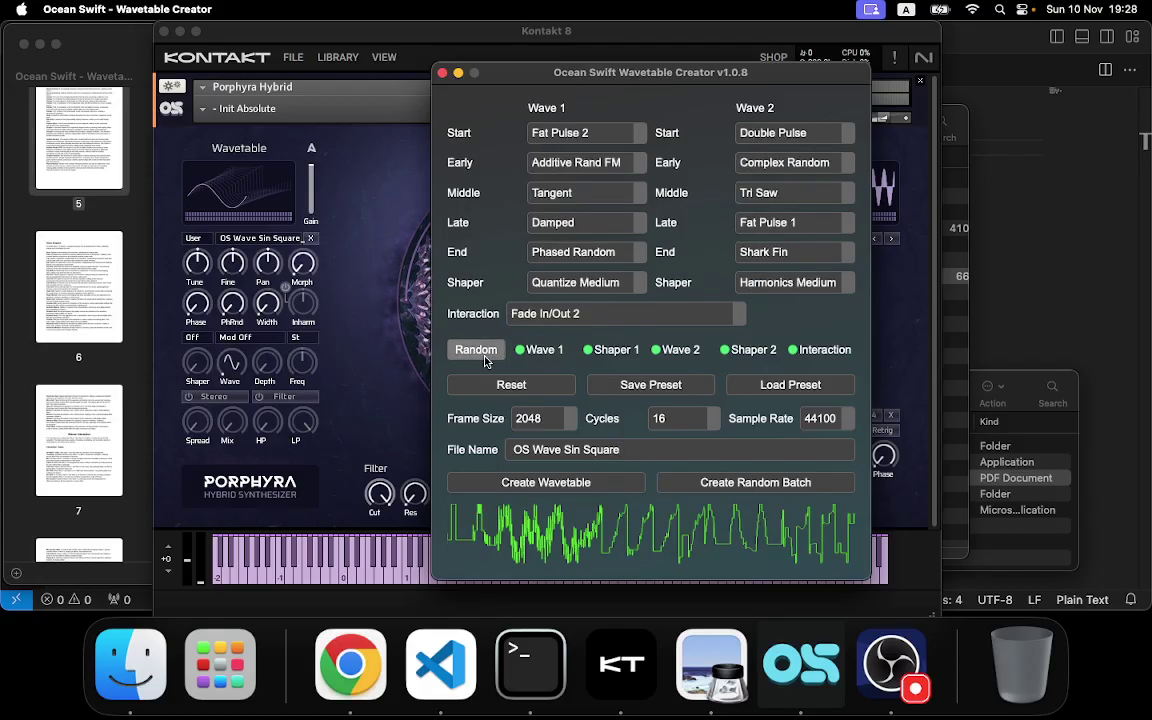
pyautogui.click(478, 352)
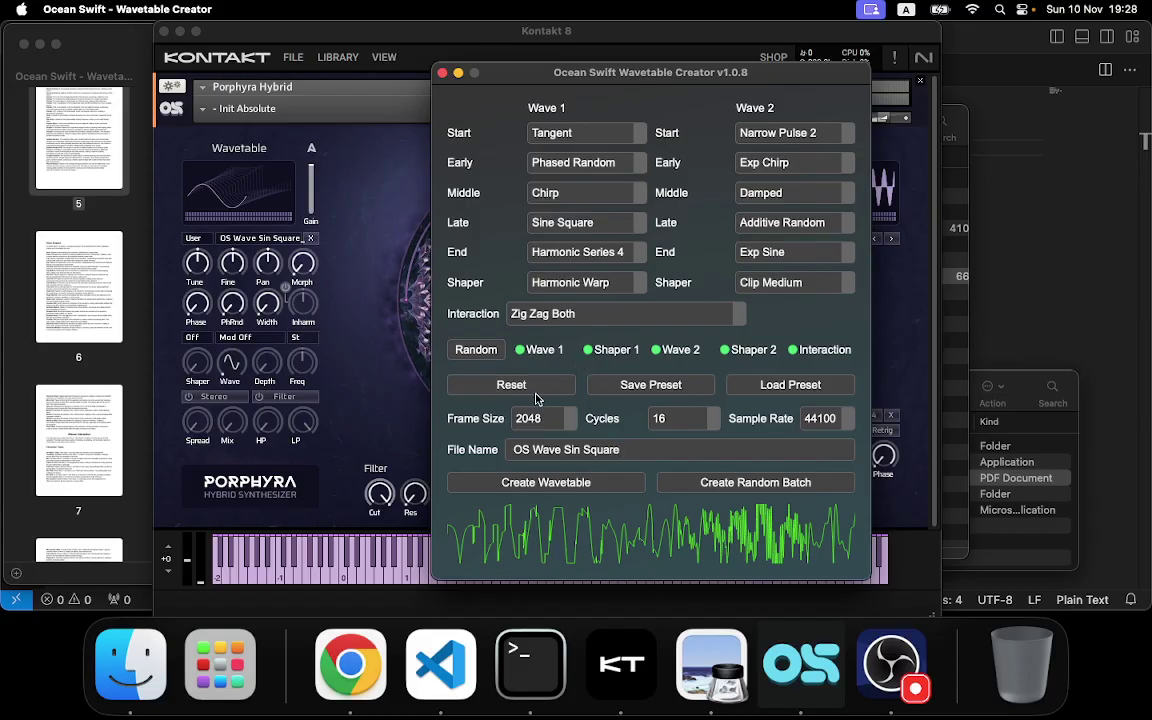
pyautogui.click(479, 353)
pyautogui.click(480, 354)
pyautogui.click(481, 356)
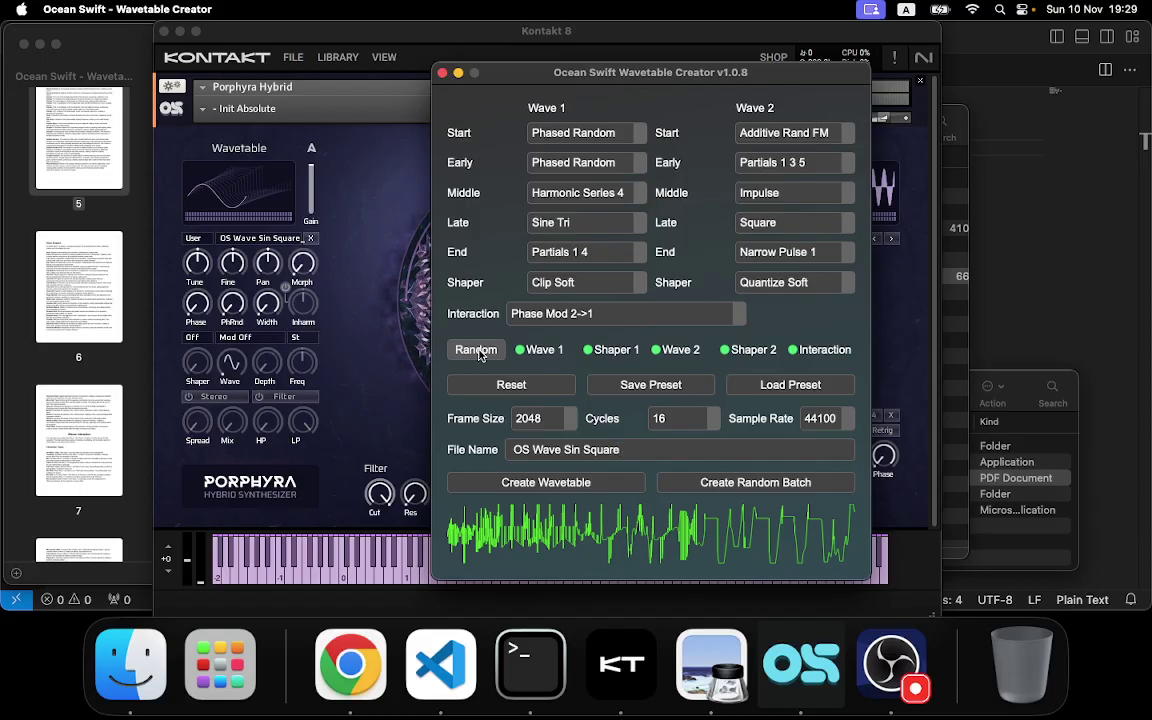
# - Reset all wavetable settings to their defaults and set the number of cycles to 16
pyautogui.click(552, 385)
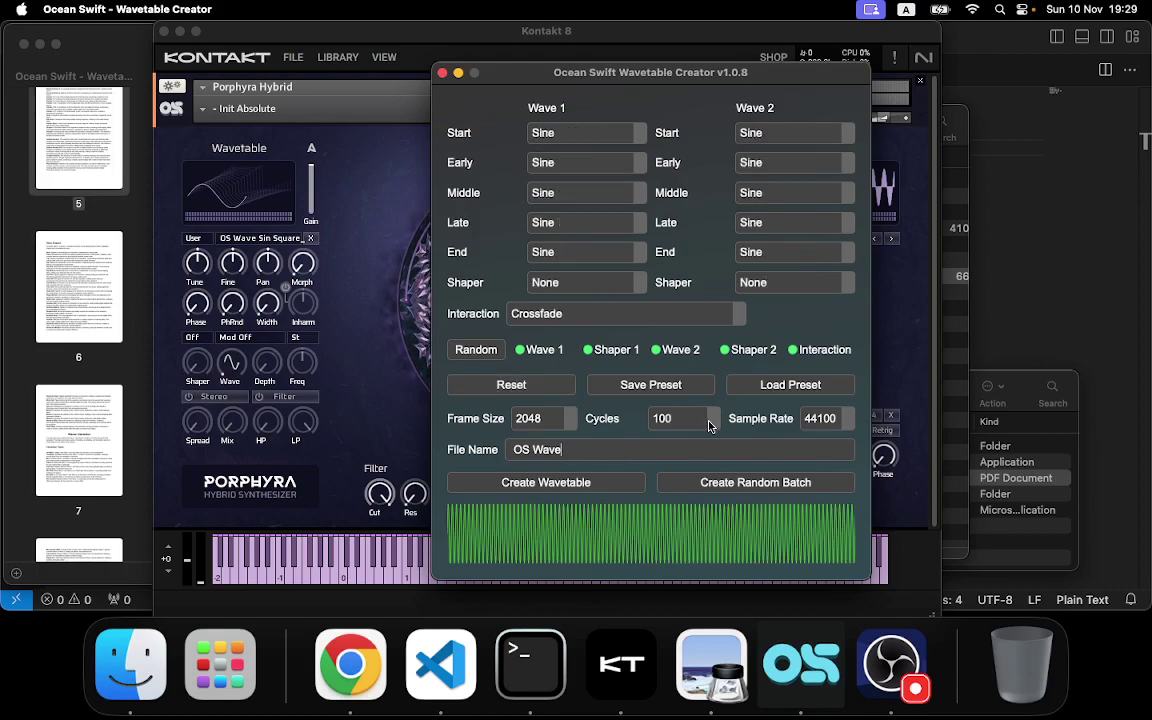
pyautogui.click(688, 421)
pyautogui.click(686, 288)
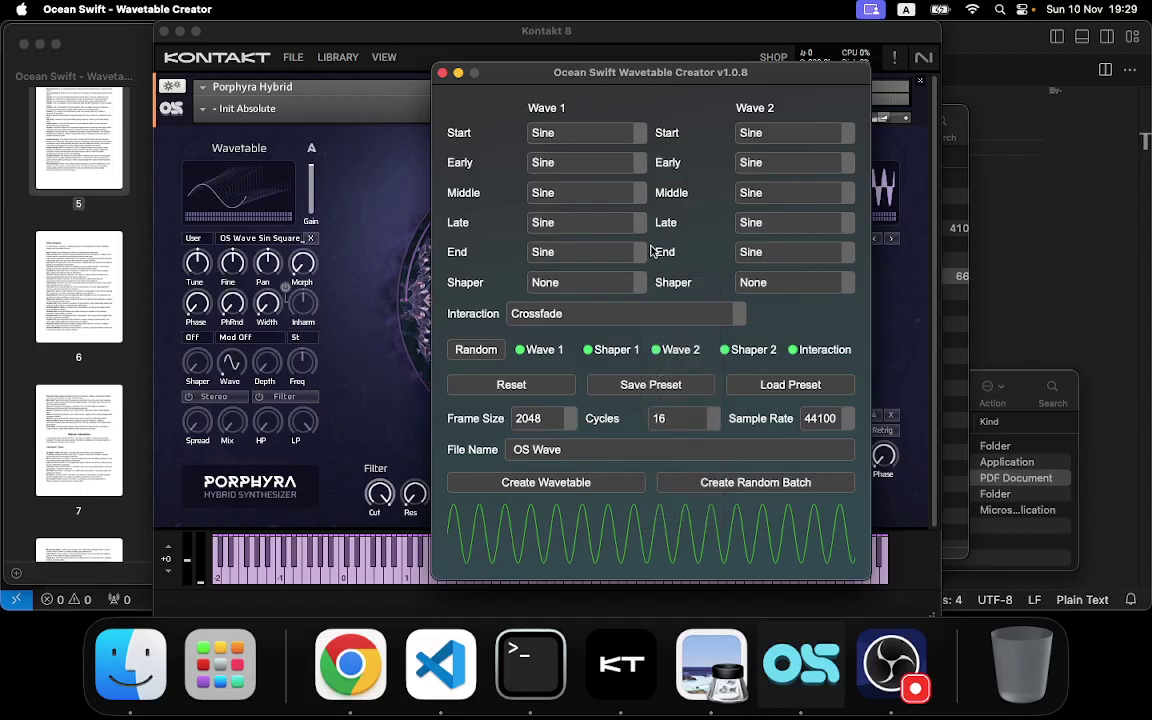
# - Set the interaction to Off (Wave 1 Only) and Wave 1's Early waveform to Sine Tri
pyautogui.click(580, 314)
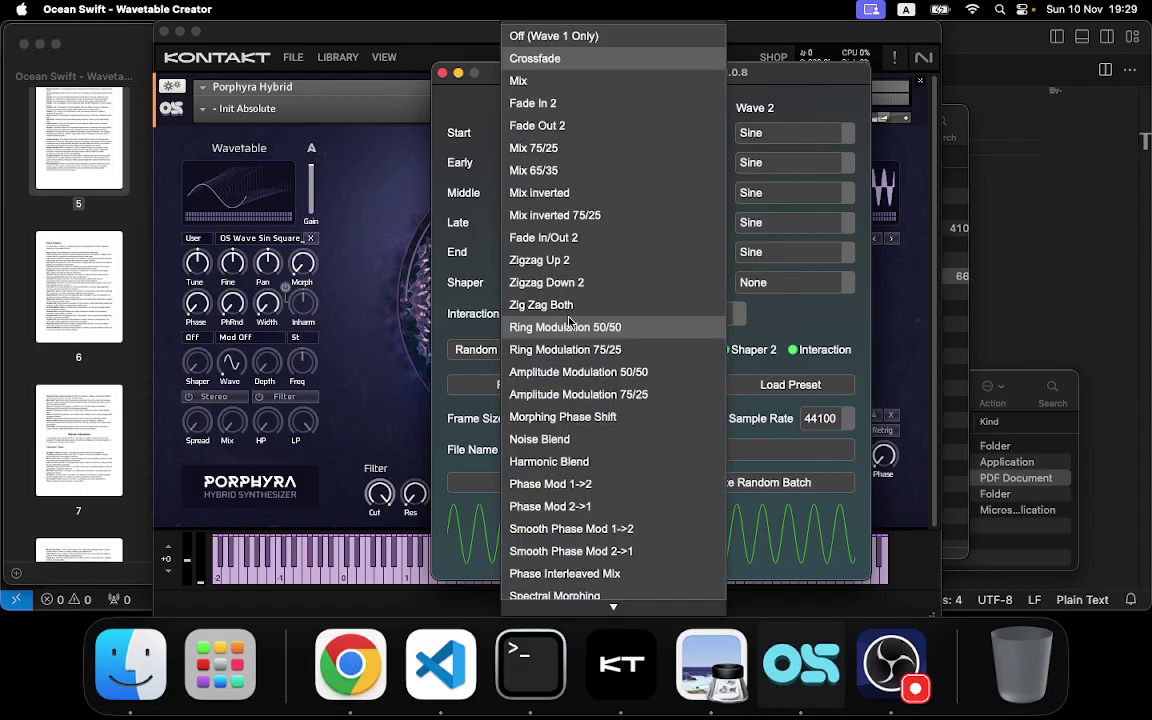
pyautogui.click(600, 40)
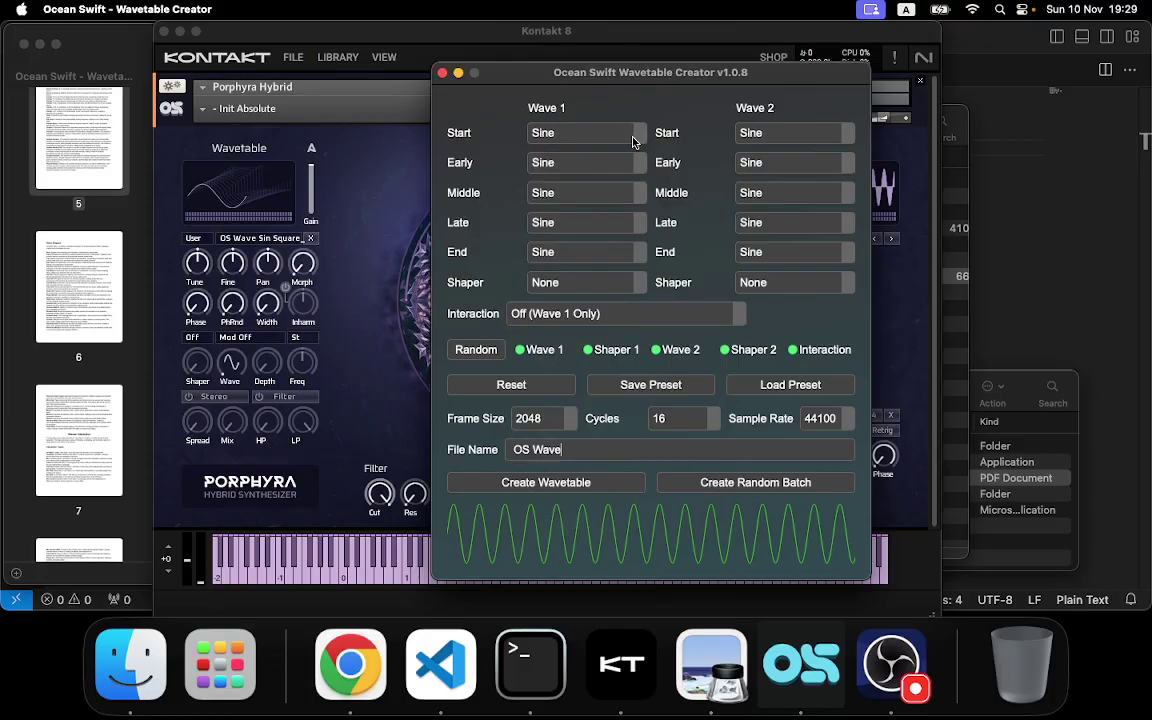
pyautogui.click(608, 166)
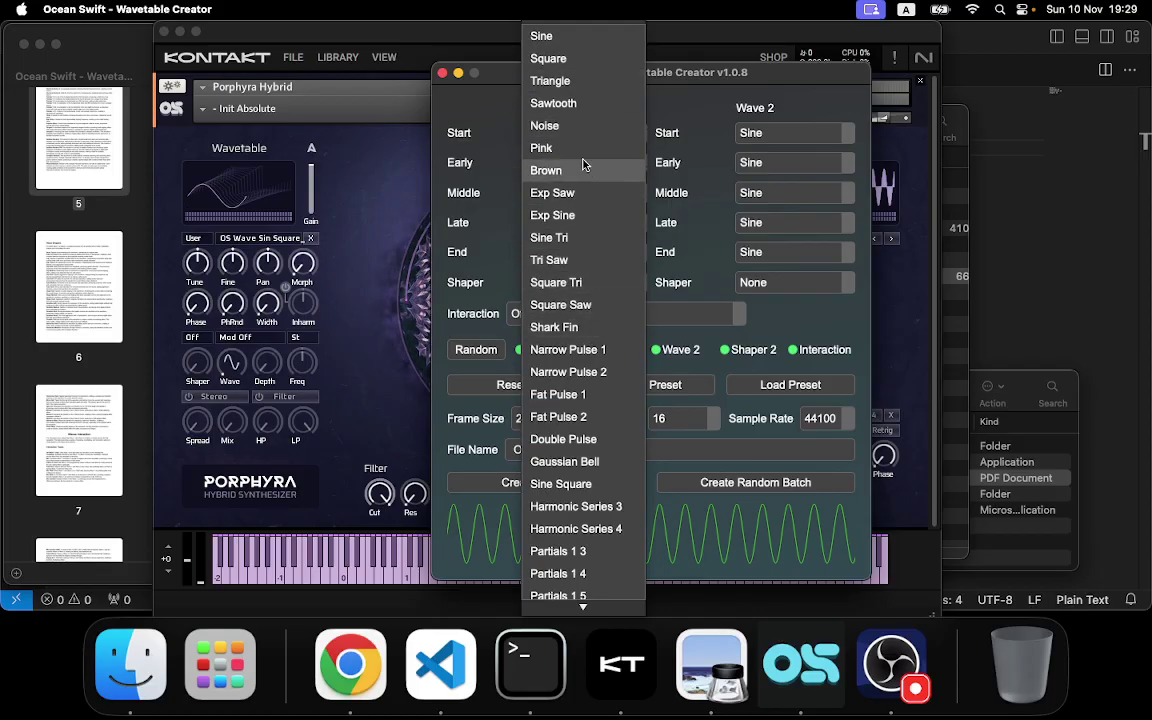
pyautogui.click(585, 239)
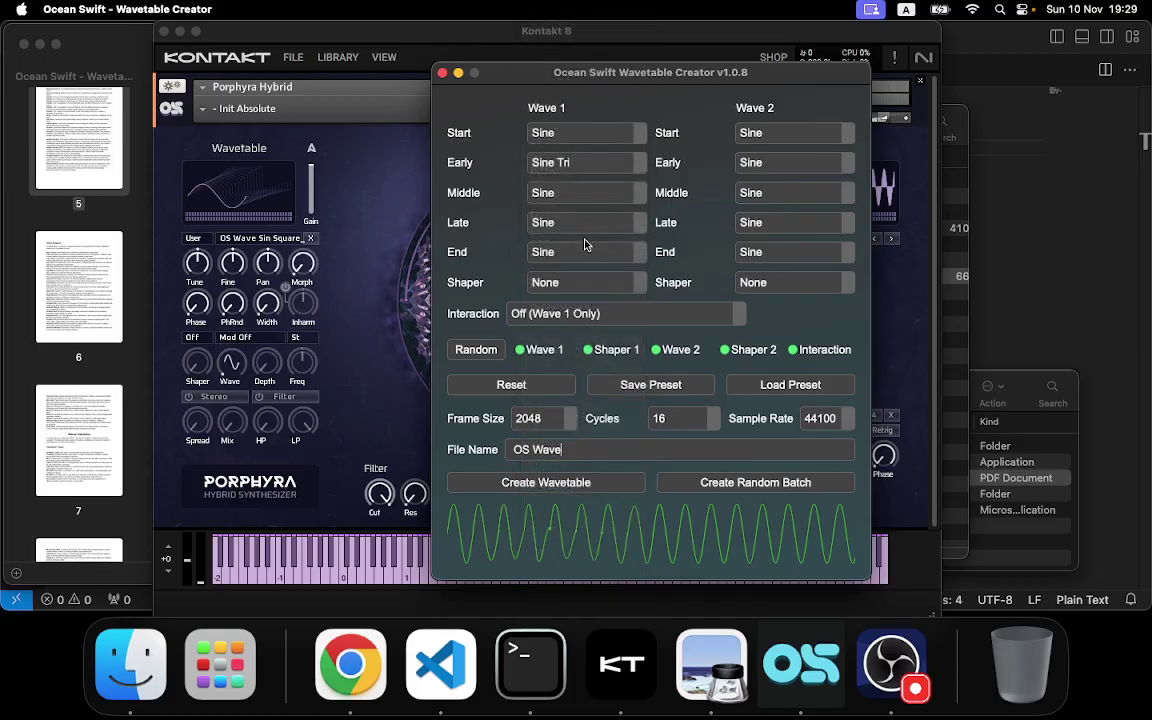
# - Look through the available waveforms and set Wave 1's Middle waveform to Gaussian Bell
pyautogui.click(600, 192)
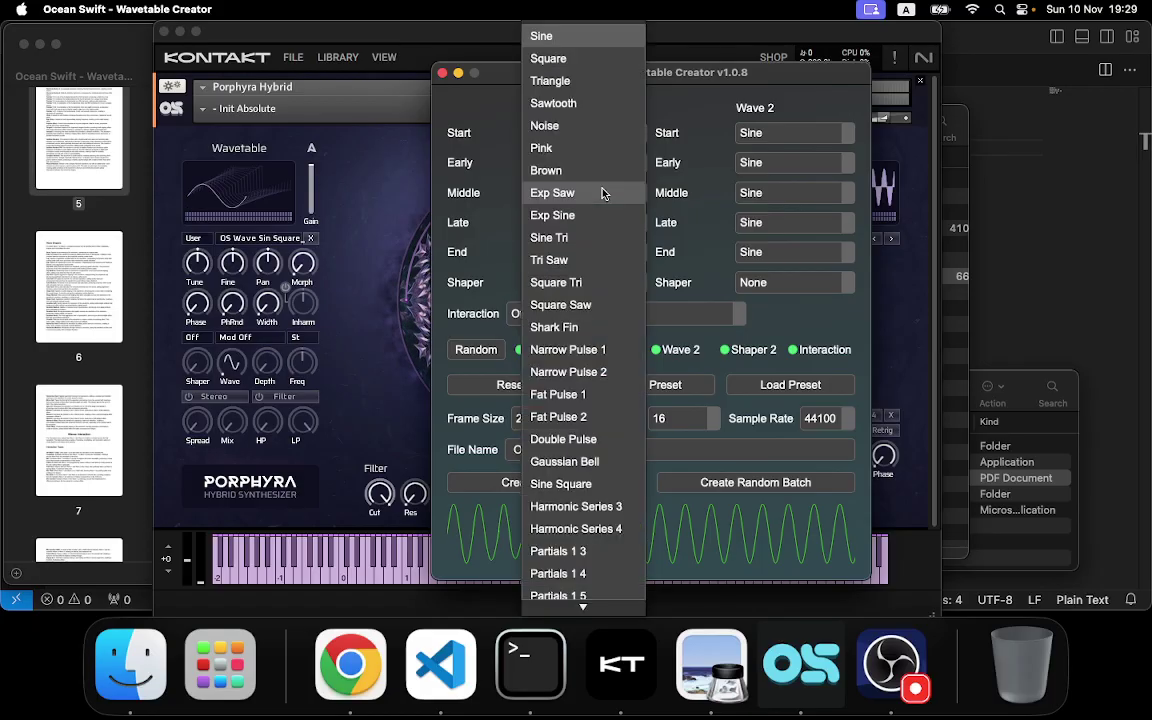
pyautogui.scroll(-4, 600, 520)
pyautogui.scroll(4, 597, 476)
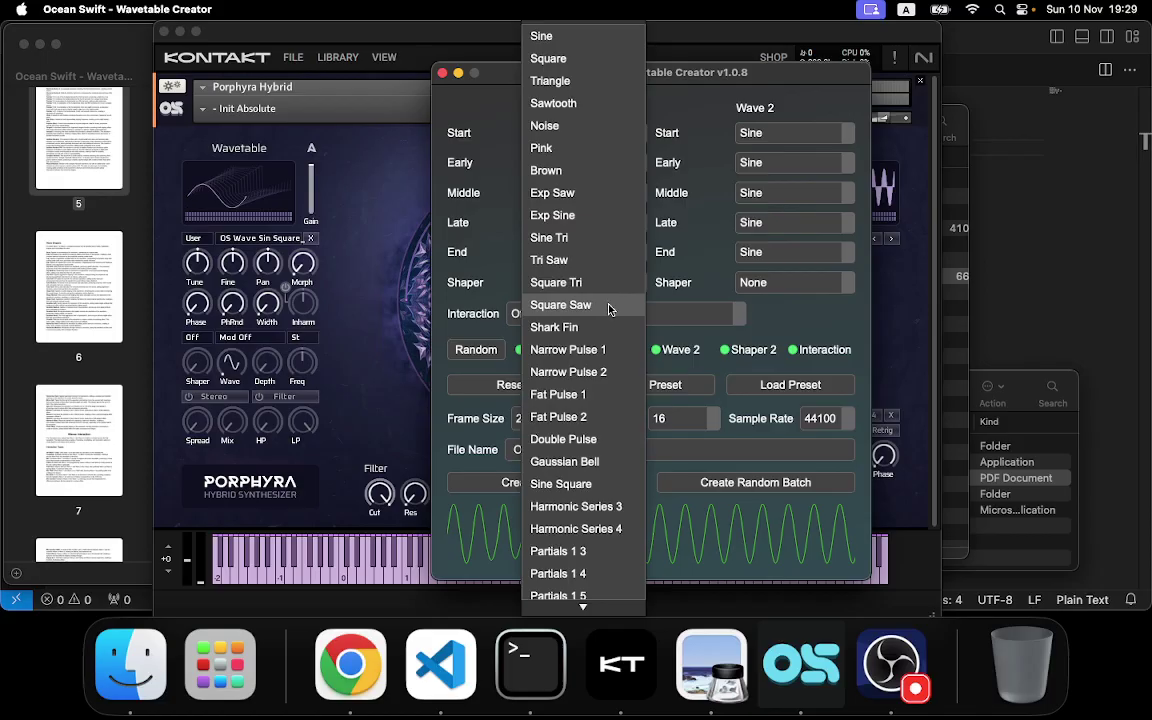
pyautogui.scroll(-2, 614, 312)
pyautogui.click(590, 339)
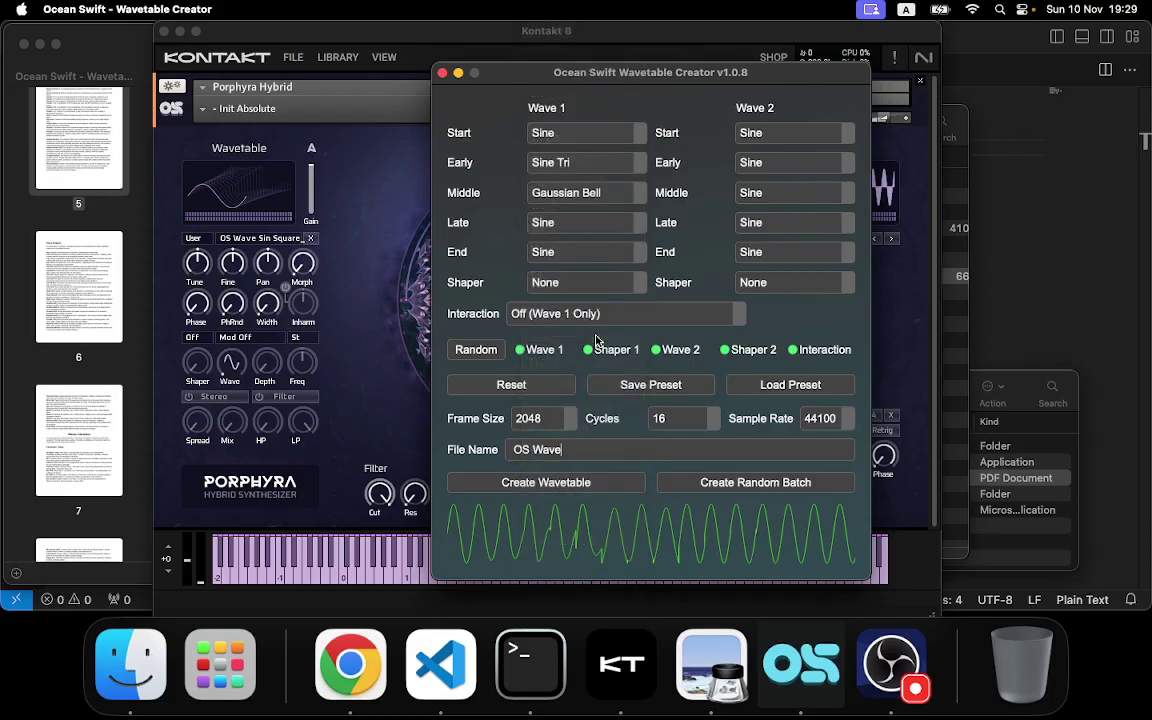
# - Set Wave 1's Middle waveform to Narrow Pulse 1 and its Late waveform to Sine Tri
pyautogui.click(595, 195)
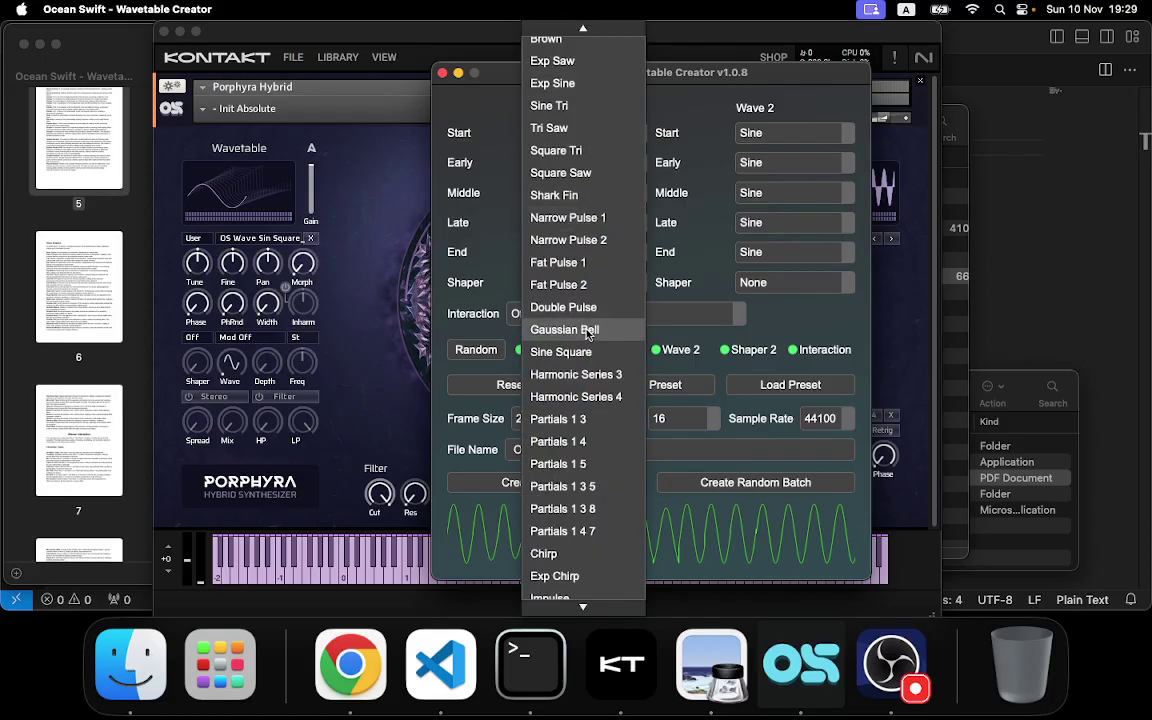
pyautogui.click(590, 219)
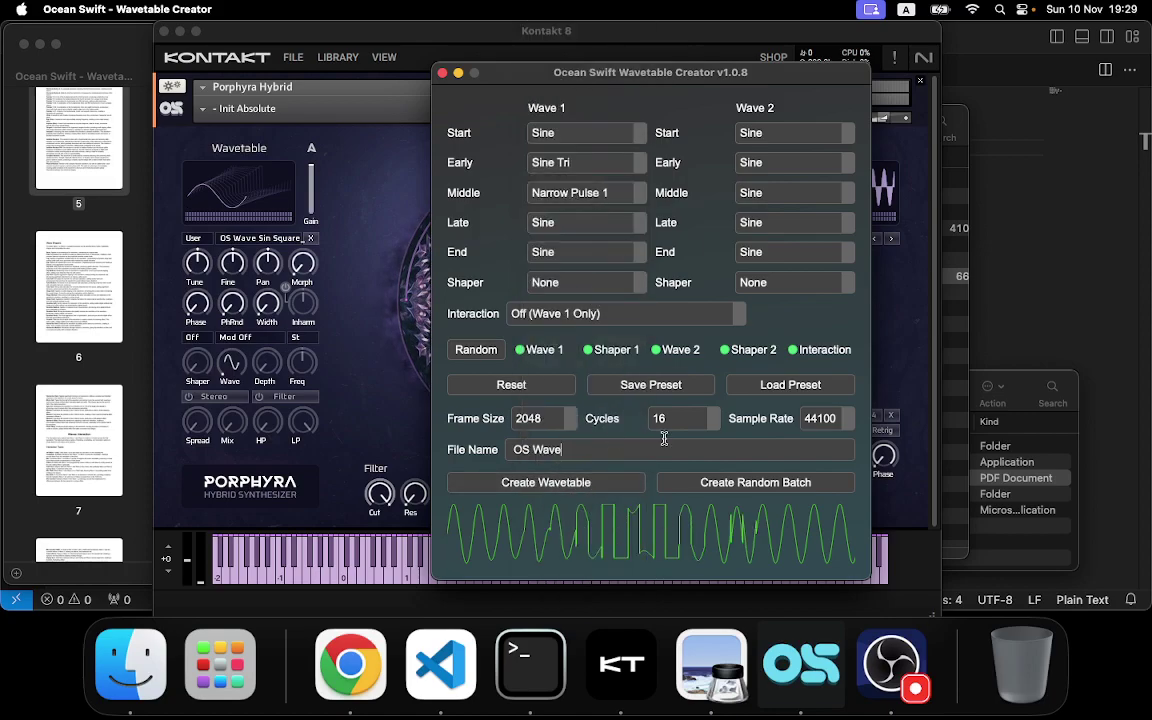
pyautogui.click(578, 215)
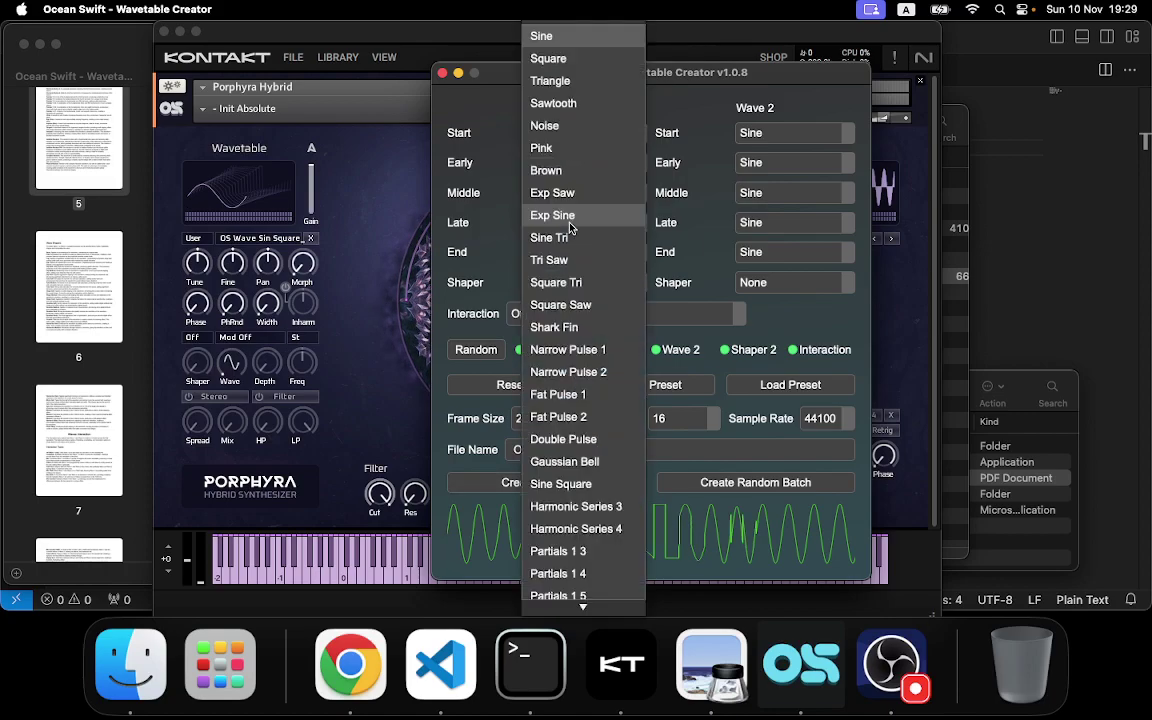
pyautogui.click(548, 236)
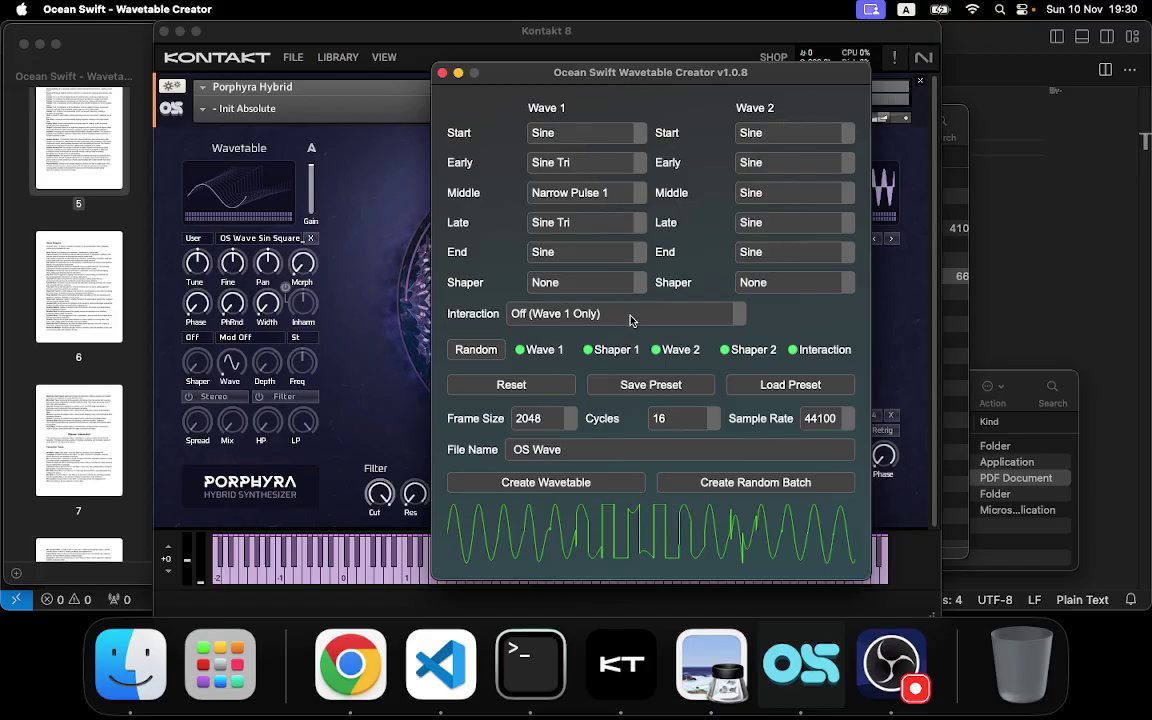
# - Limit randomization to Wave 2 only and set the interaction to Zig Zag Both
pyautogui.click(526, 350)
pyautogui.click(600, 351)
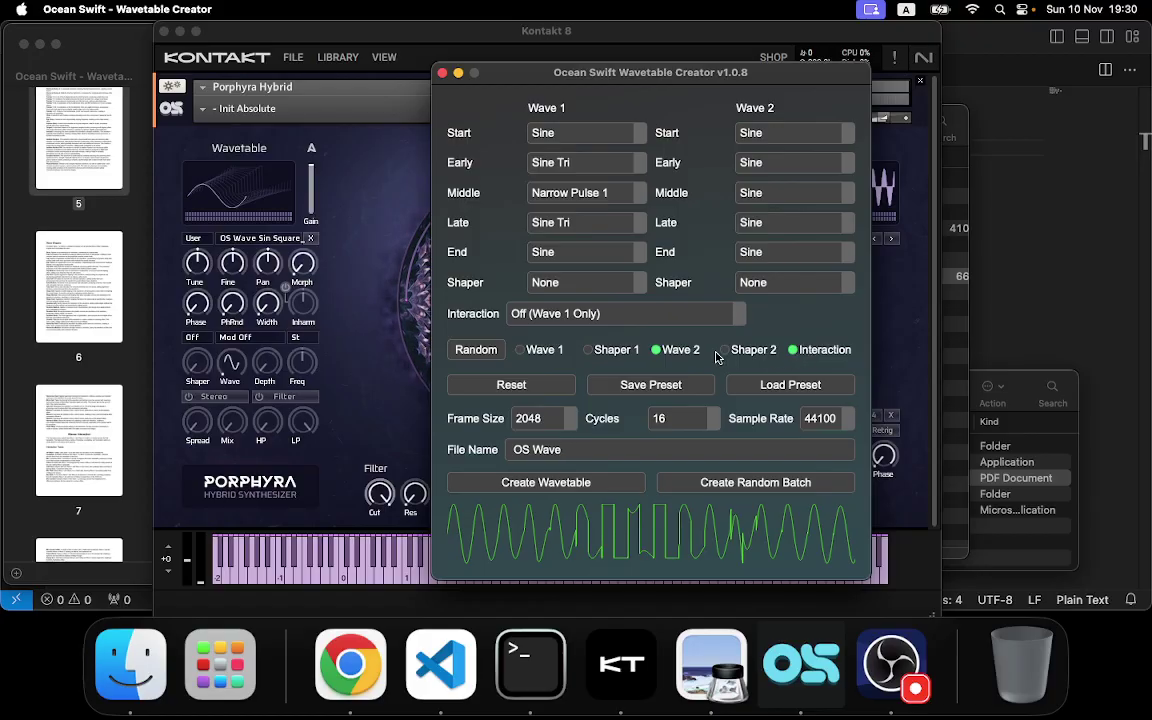
pyautogui.click(812, 356)
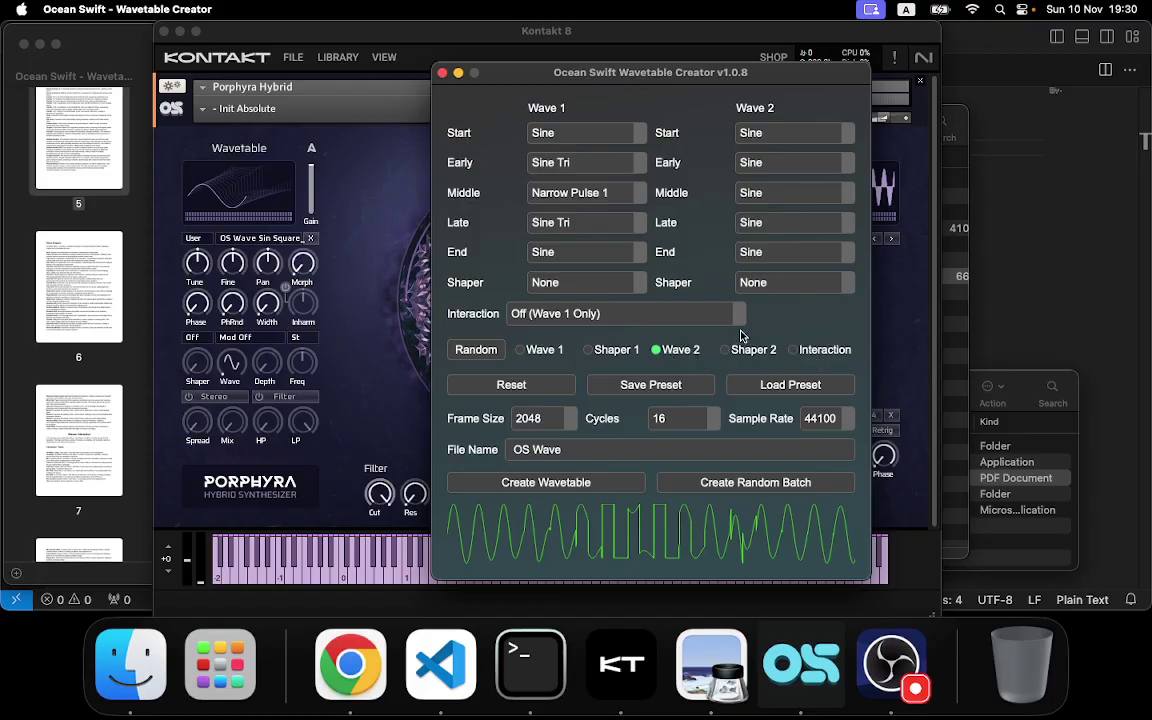
pyautogui.click(666, 312)
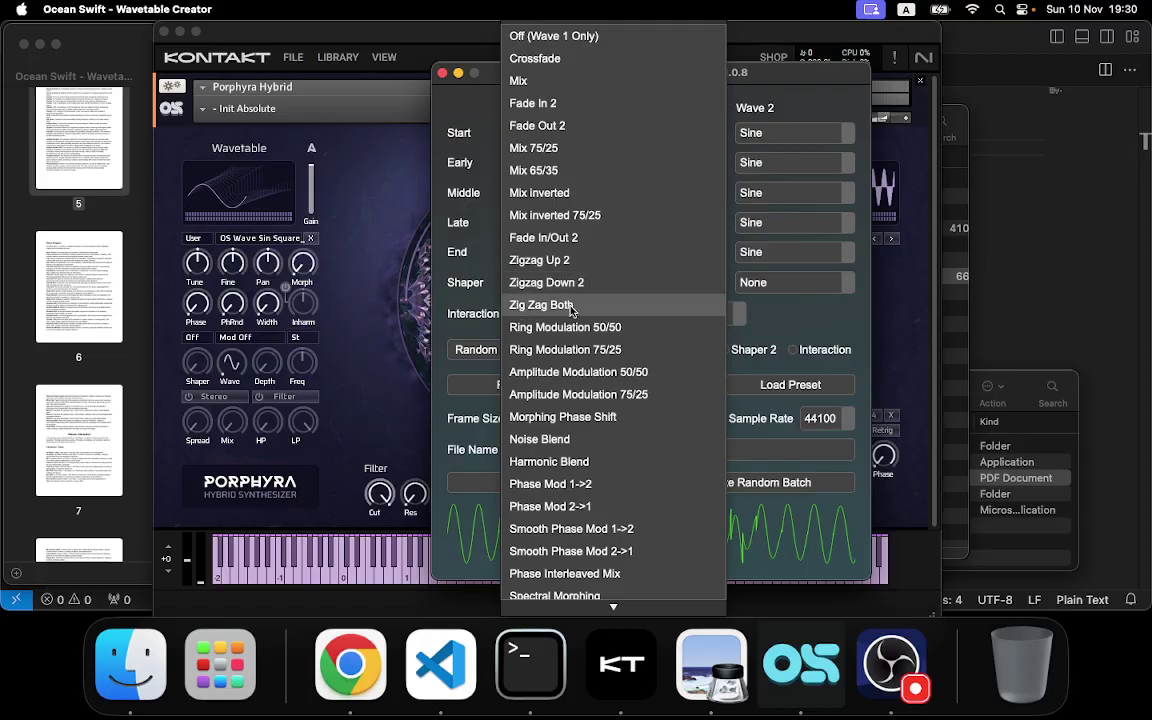
pyautogui.click(571, 306)
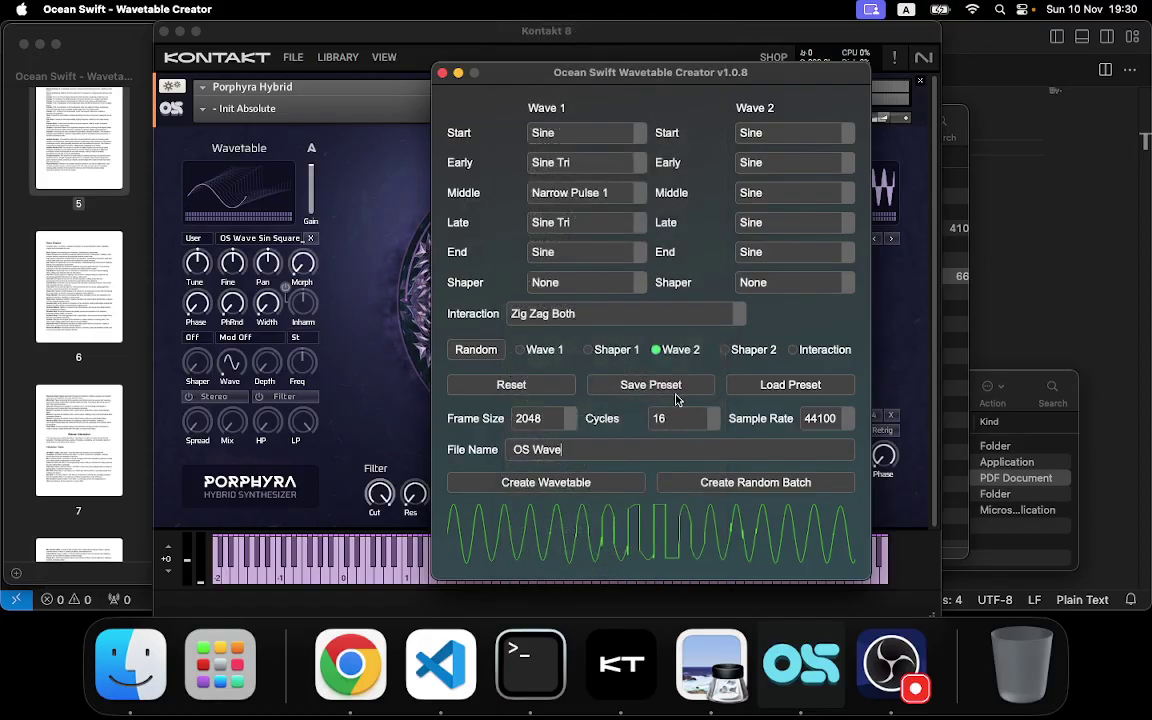
# - Randomize Wave 2's waveforms repeatedly while keeping Wave 1, both shapers and the interaction fixed
pyautogui.click(477, 351)
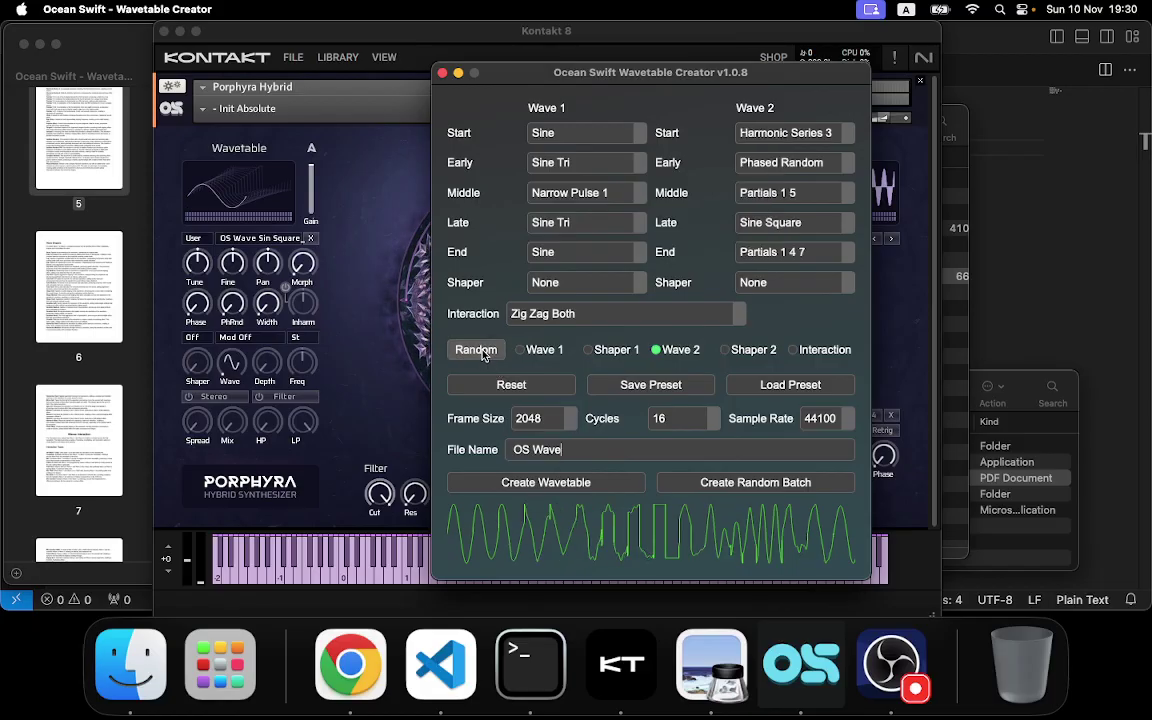
pyautogui.click(476, 350)
pyautogui.click(476, 350)
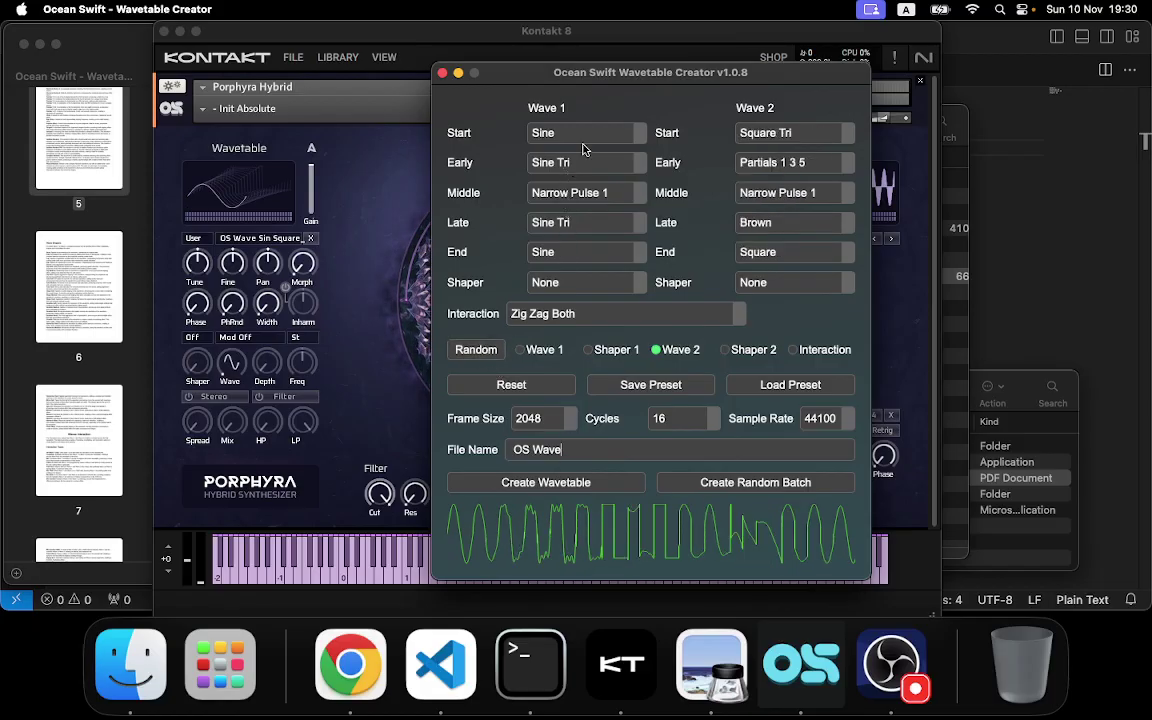
pyautogui.click(476, 351)
pyautogui.click(476, 351)
pyautogui.click(476, 351)
pyautogui.click(476, 351)
pyautogui.click(476, 351)
pyautogui.click(476, 351)
pyautogui.click(476, 351)
pyautogui.click(476, 351)
pyautogui.click(476, 351)
pyautogui.click(476, 351)
pyautogui.click(476, 351)
pyautogui.click(476, 351)
pyautogui.click(476, 351)
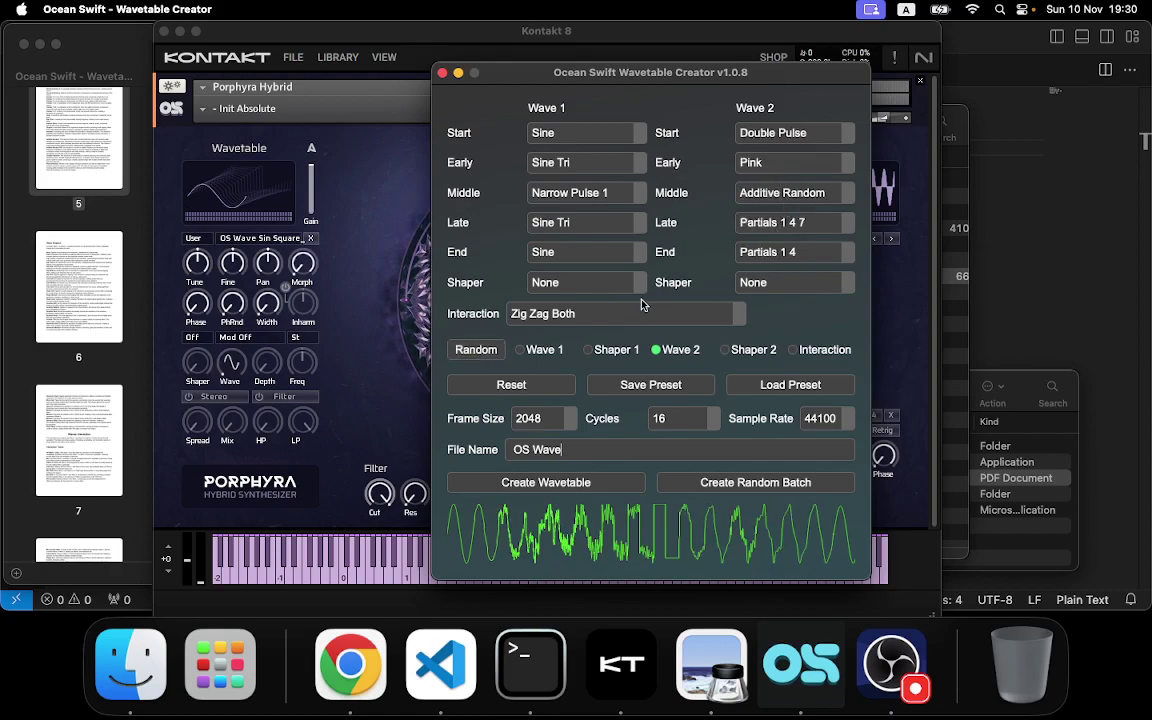
pyautogui.click(488, 355)
pyautogui.click(488, 355)
pyautogui.click(488, 355)
pyautogui.click(488, 355)
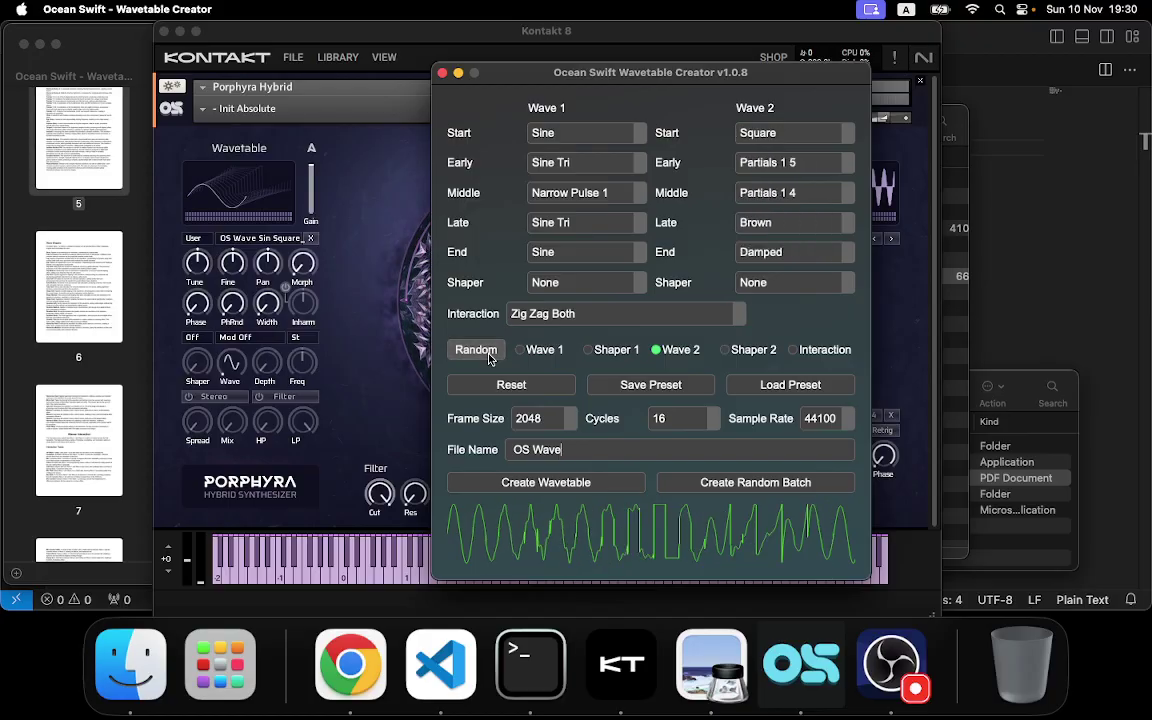
pyautogui.click(488, 355)
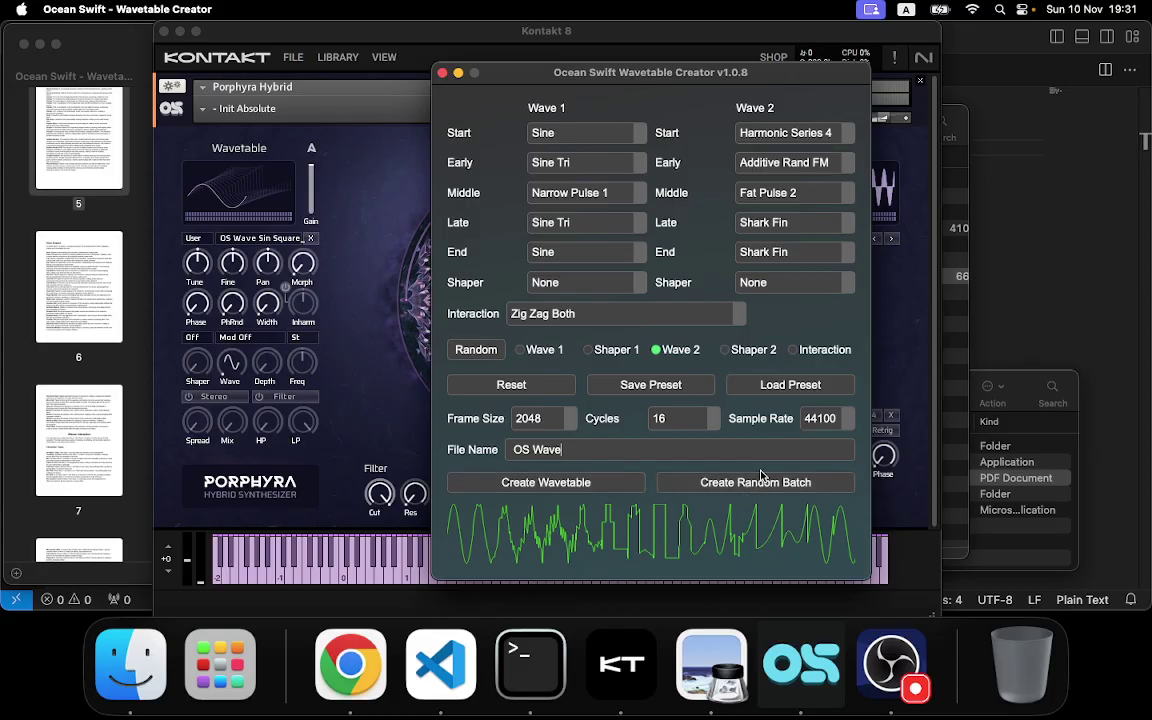
# - Try 100 cycles, and switch the frame size to All Sizes and the cycles to All Cycles
pyautogui.click(716, 428)
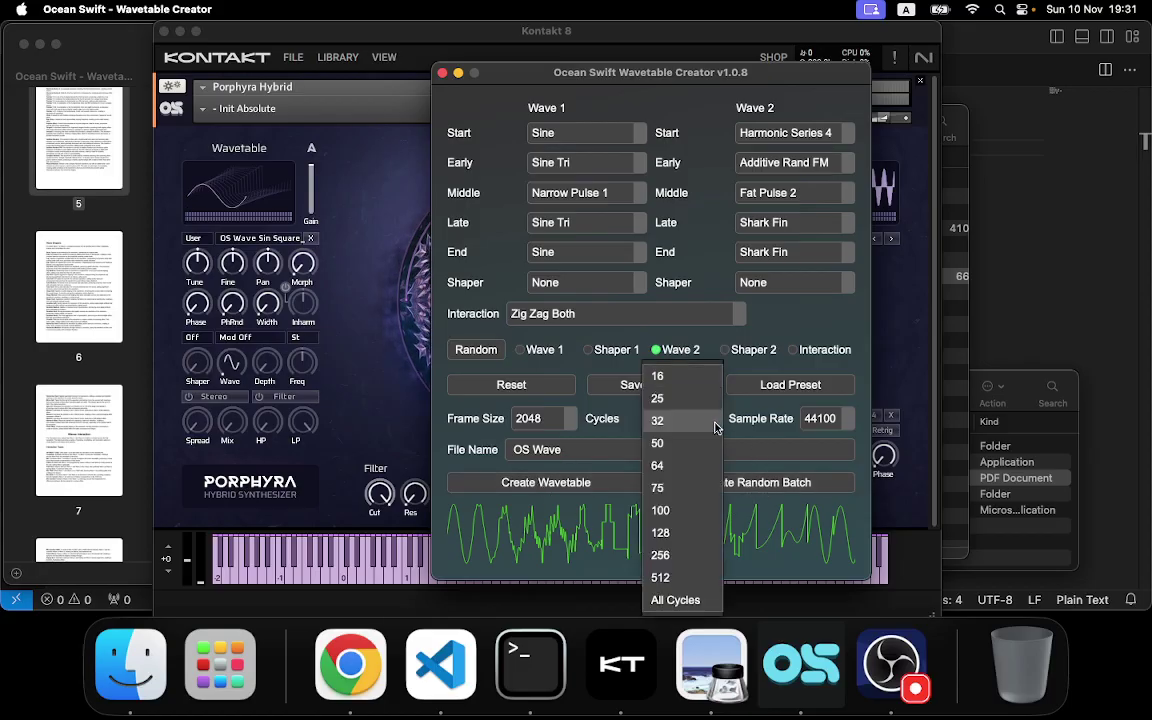
pyautogui.click(687, 510)
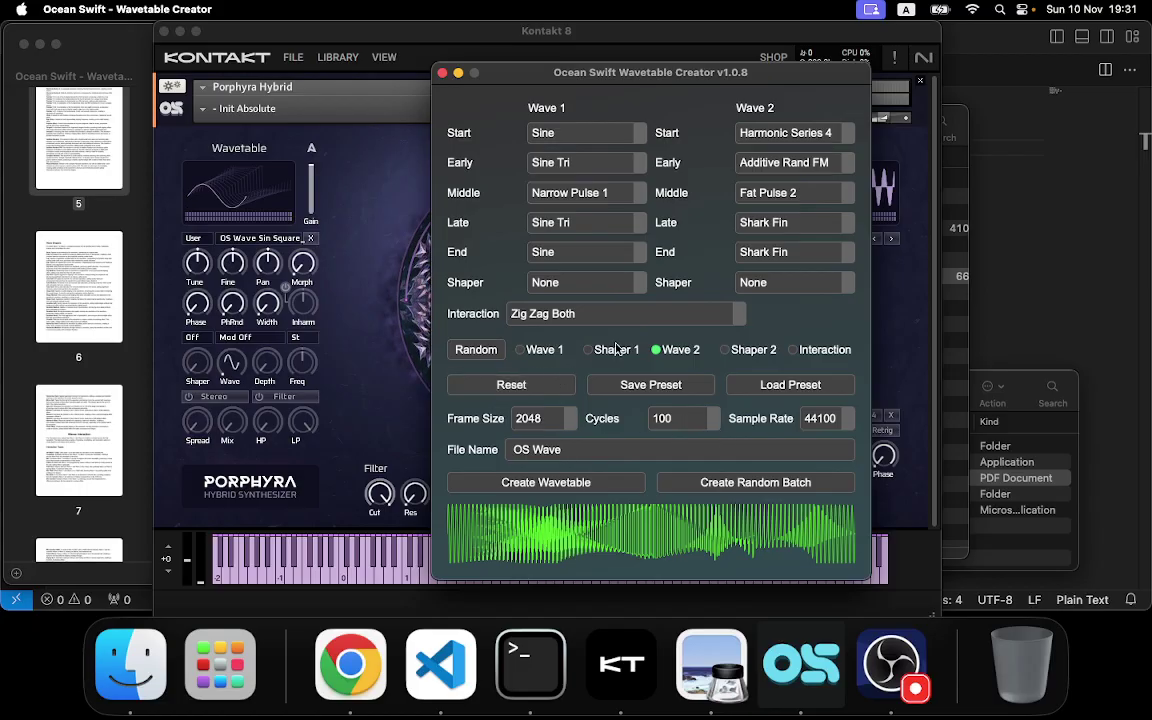
pyautogui.click(572, 424)
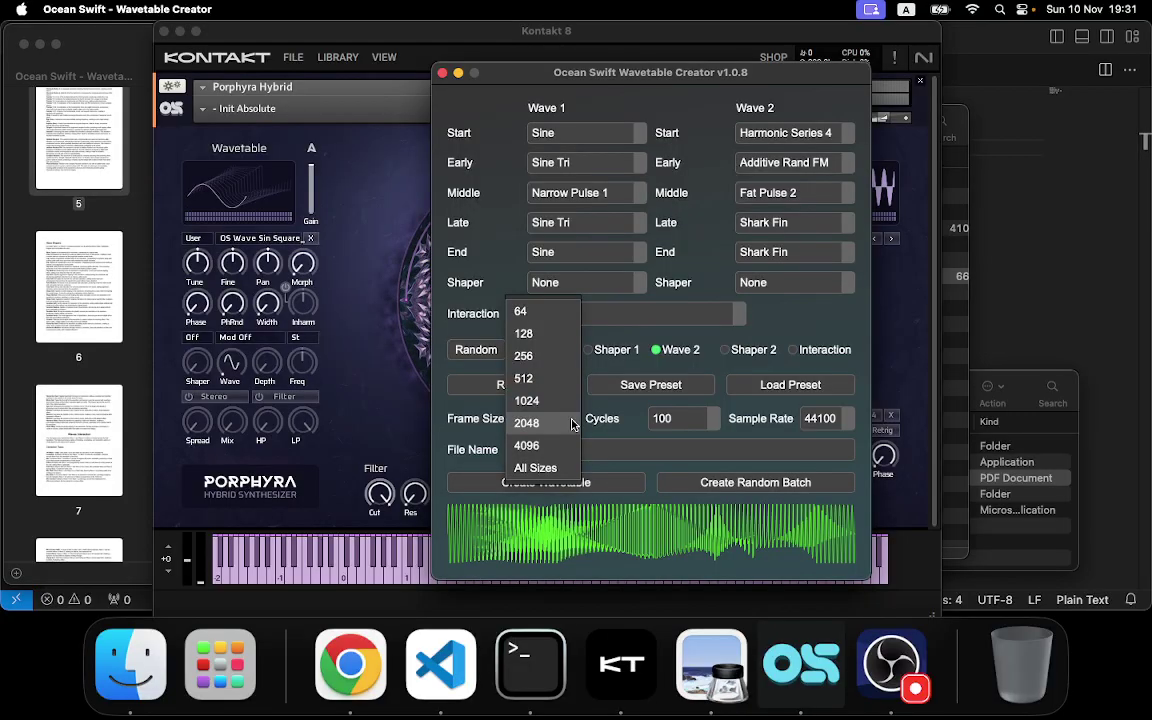
pyautogui.click(565, 469)
pyautogui.click(665, 420)
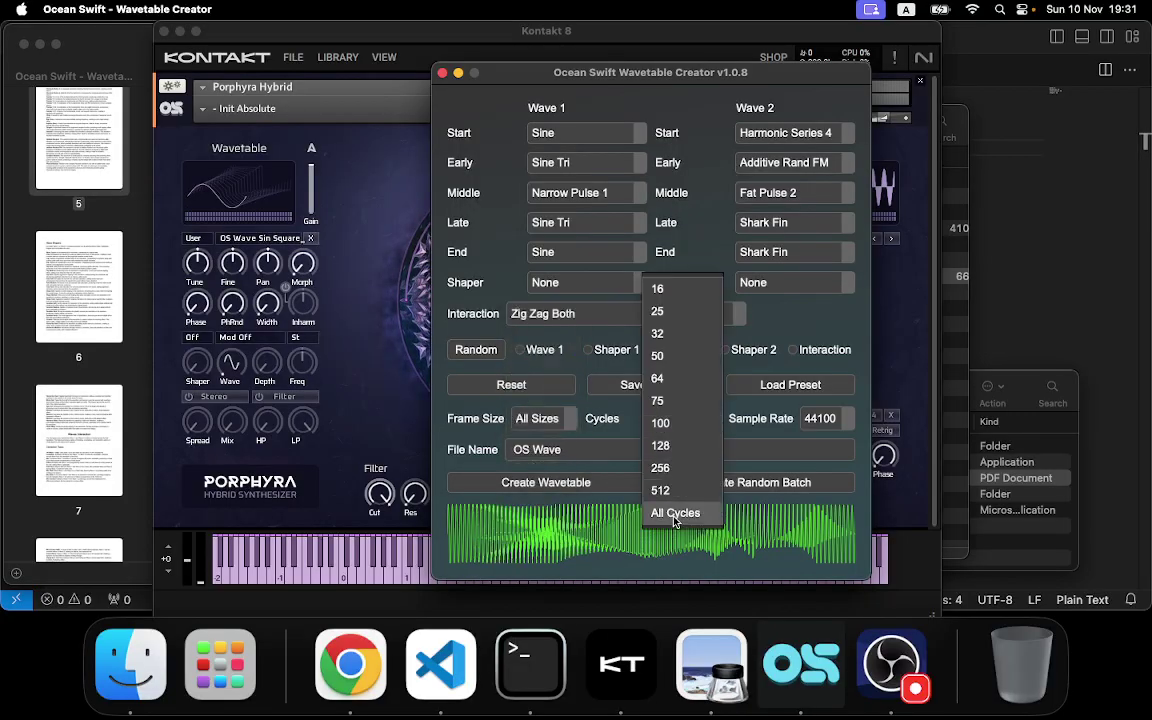
pyautogui.click(674, 514)
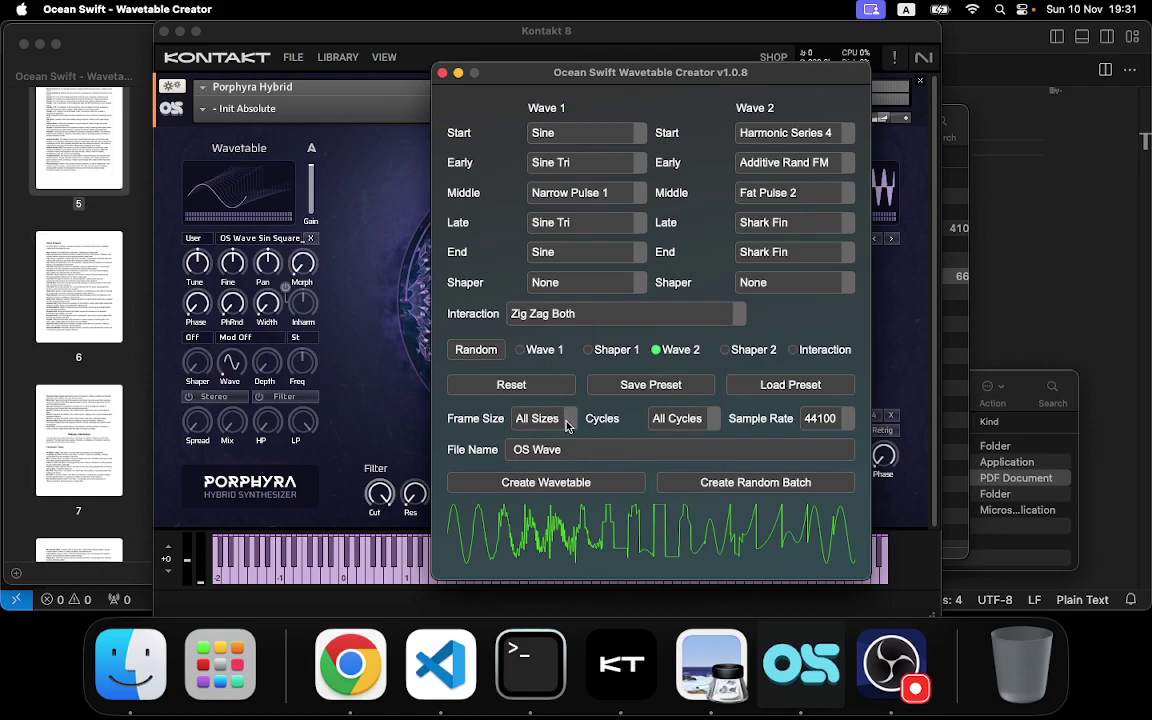
# - Return the frame size to 2048 and the cycles to 100
pyautogui.click(567, 425)
pyautogui.click(527, 375)
pyautogui.click(708, 420)
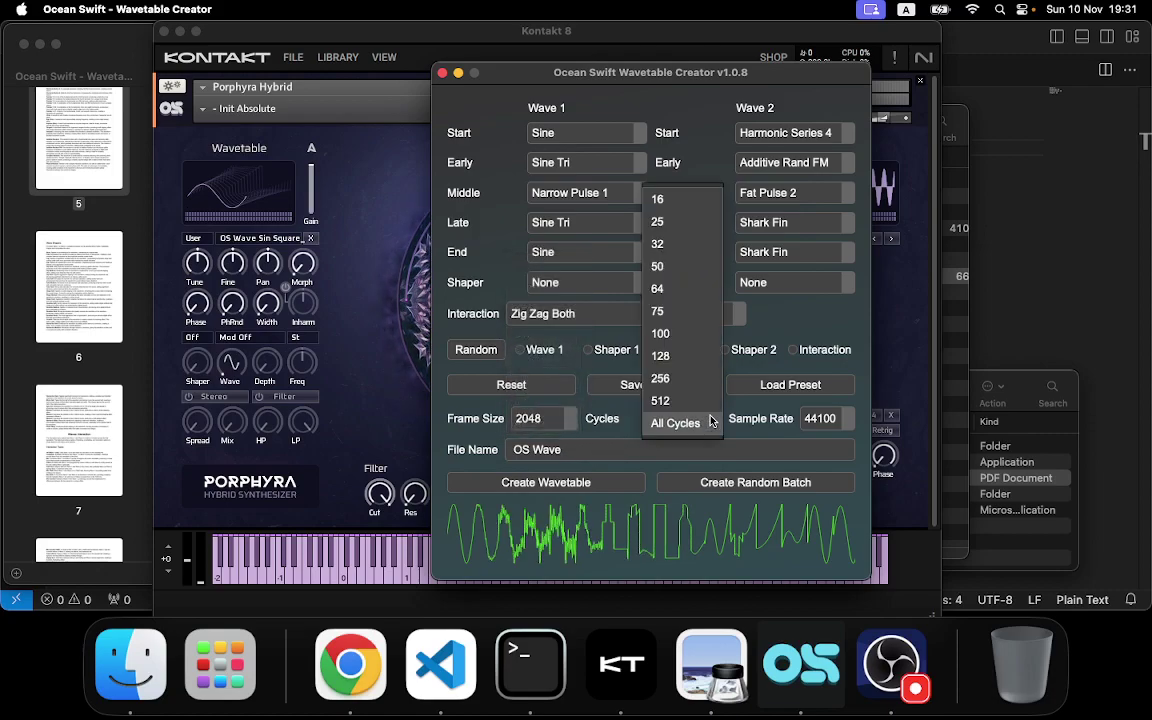
pyautogui.click(684, 333)
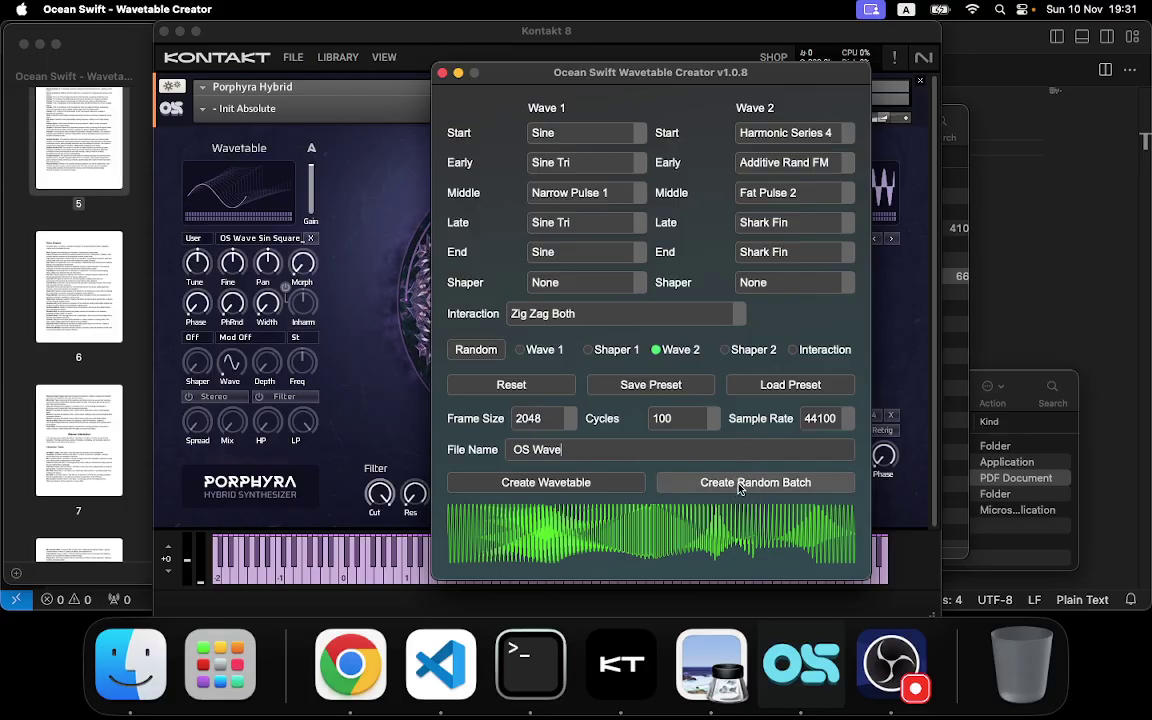
# - Set the cycles to All Cycles and the frame size to All Sizes
pyautogui.click(714, 424)
pyautogui.click(674, 512)
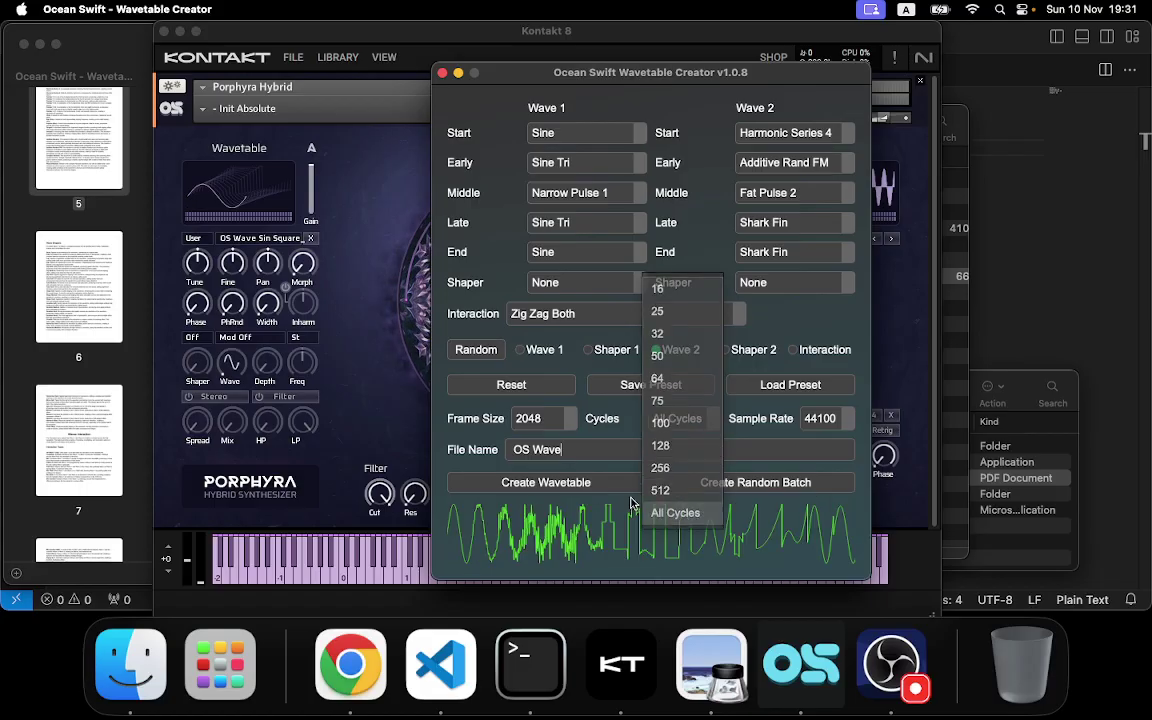
pyautogui.click(566, 424)
pyautogui.click(541, 475)
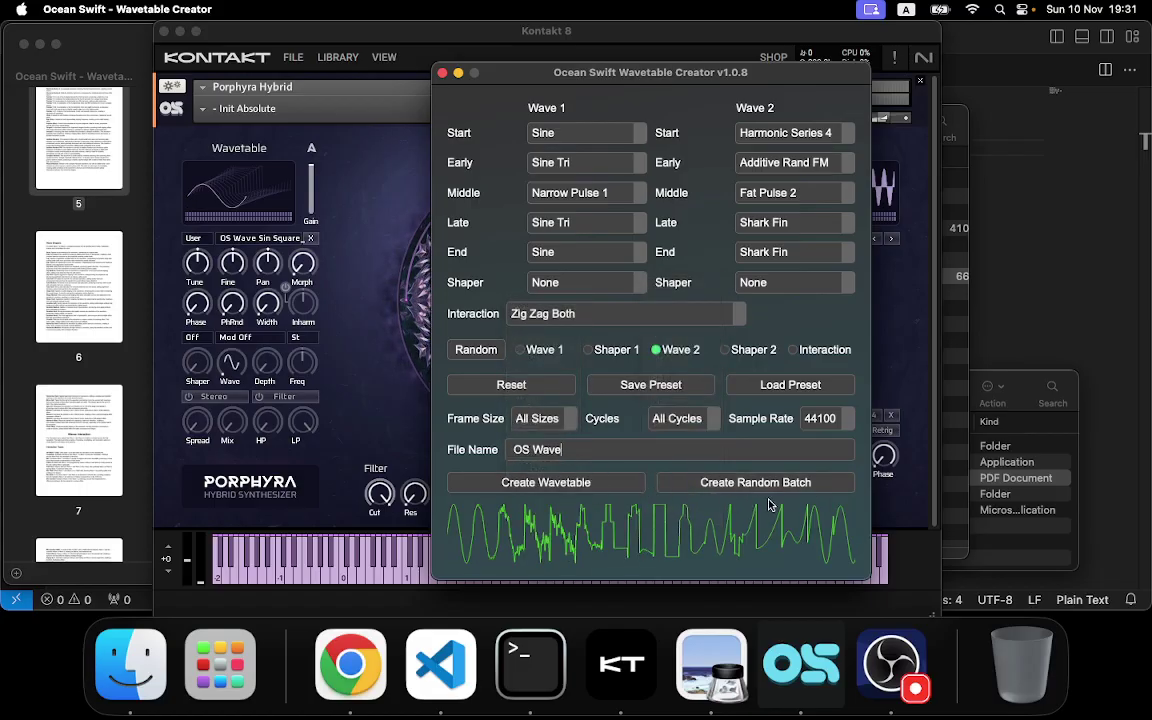
# - Replace the wavetable file name with Sine Explorer
pyautogui.click(608, 451)
pyautogui.moveTo(604, 458); pyautogui.dragTo(531, 444)
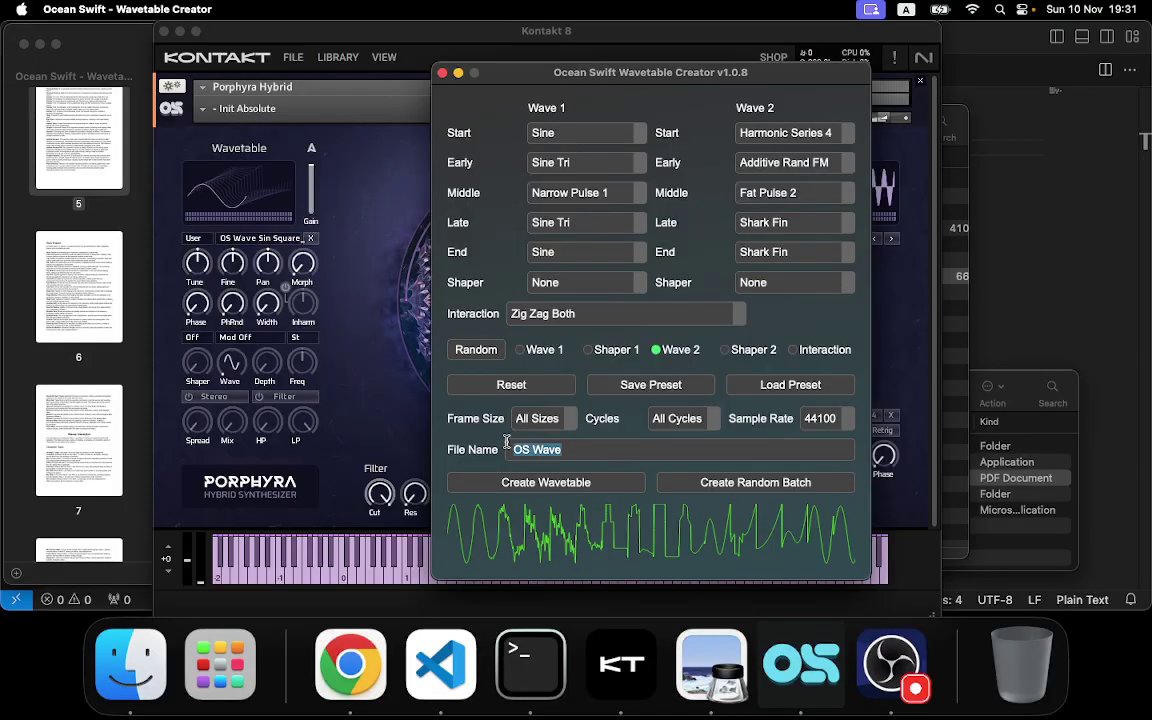
pyautogui.write('Sine Explorer')
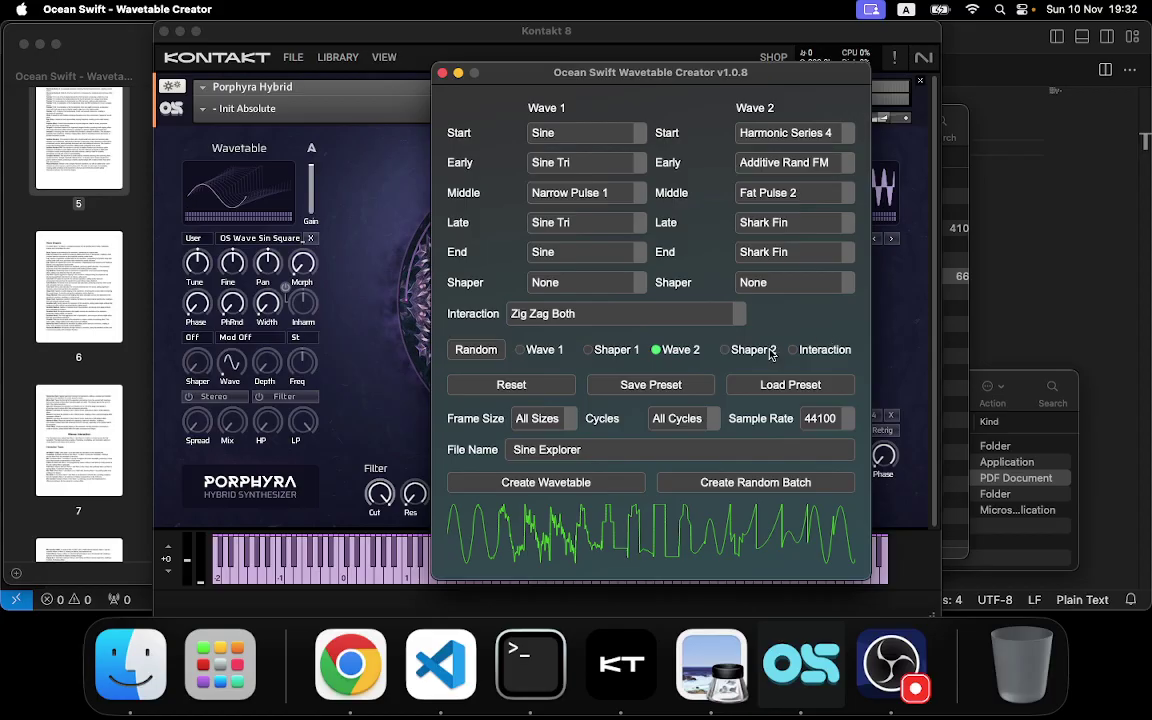
# - Create a random batch of 5 wavetables in a folder named Sine Explorer
pyautogui.click(759, 483)
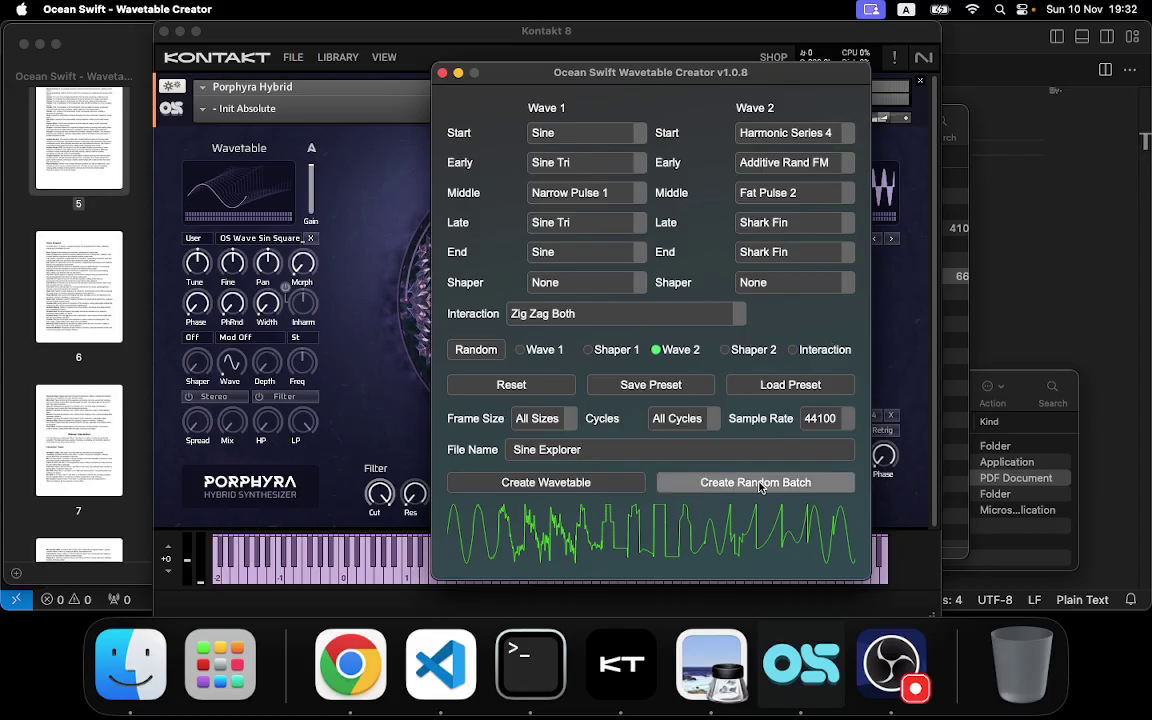
pyautogui.click(702, 316)
pyautogui.click(586, 301)
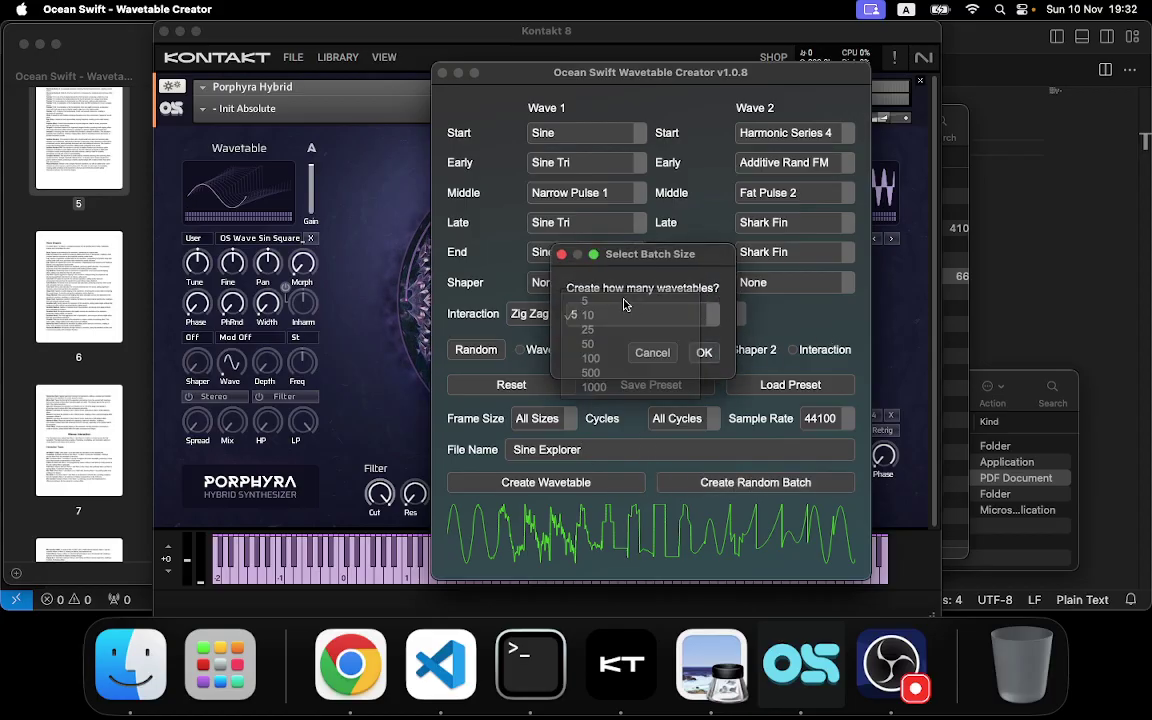
pyautogui.click(705, 356)
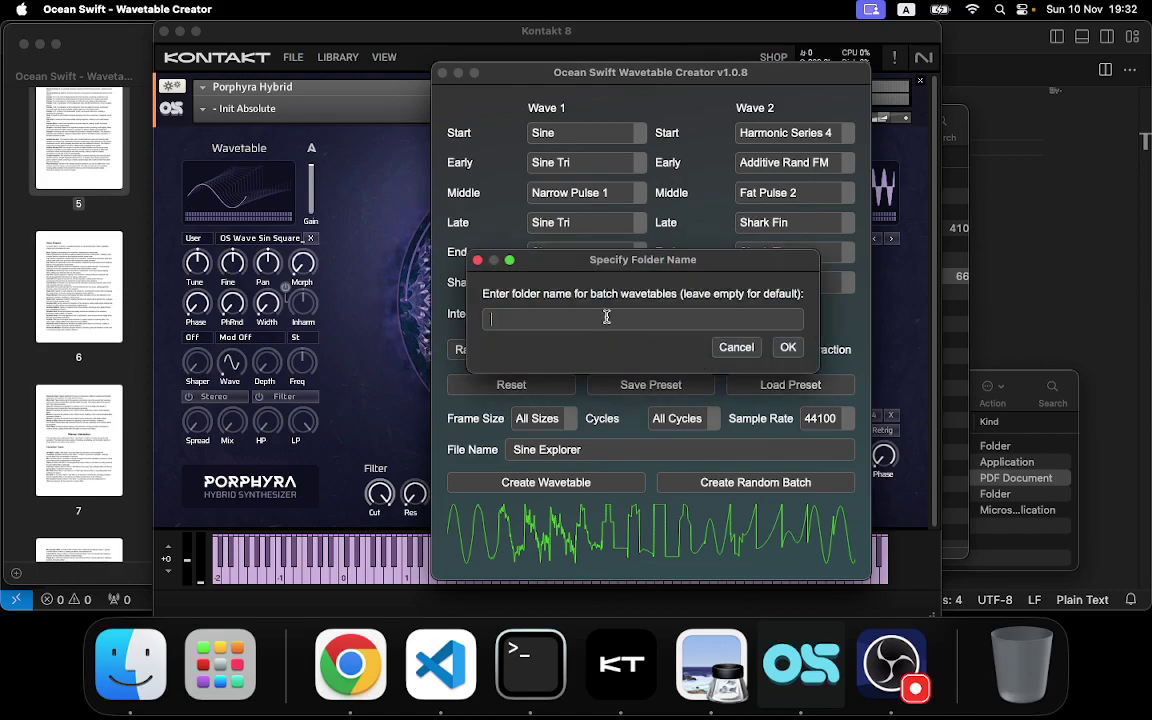
pyautogui.write('Sine')
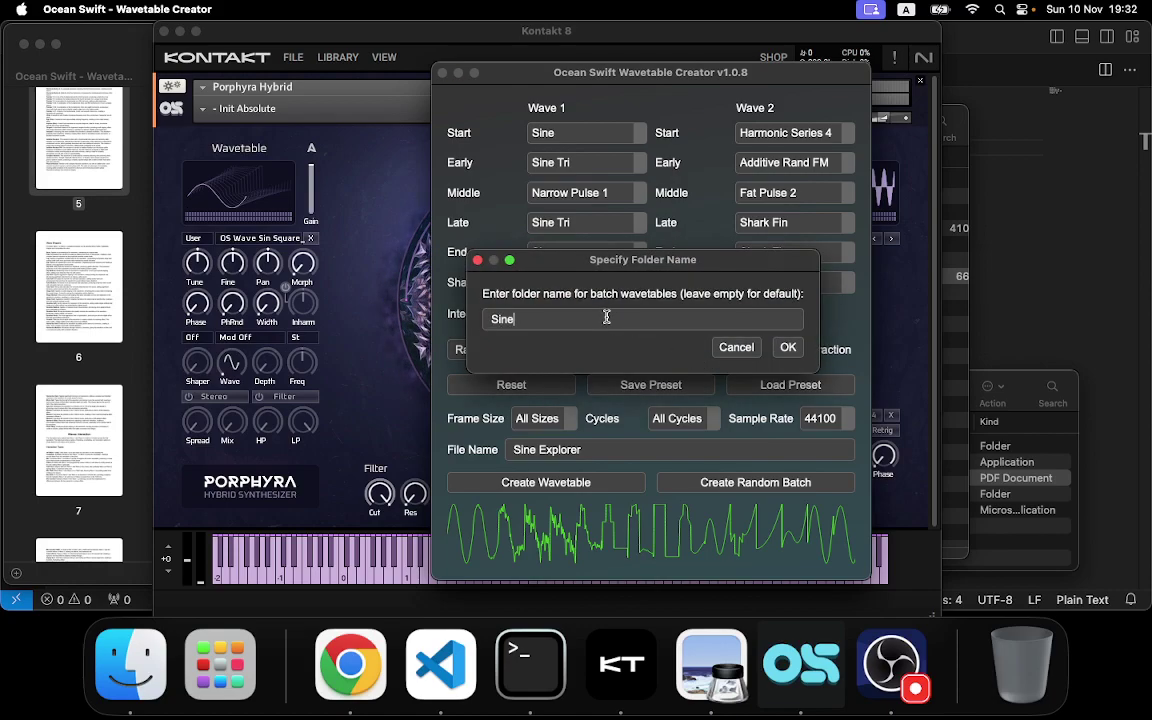
pyautogui.write(' Explorer')
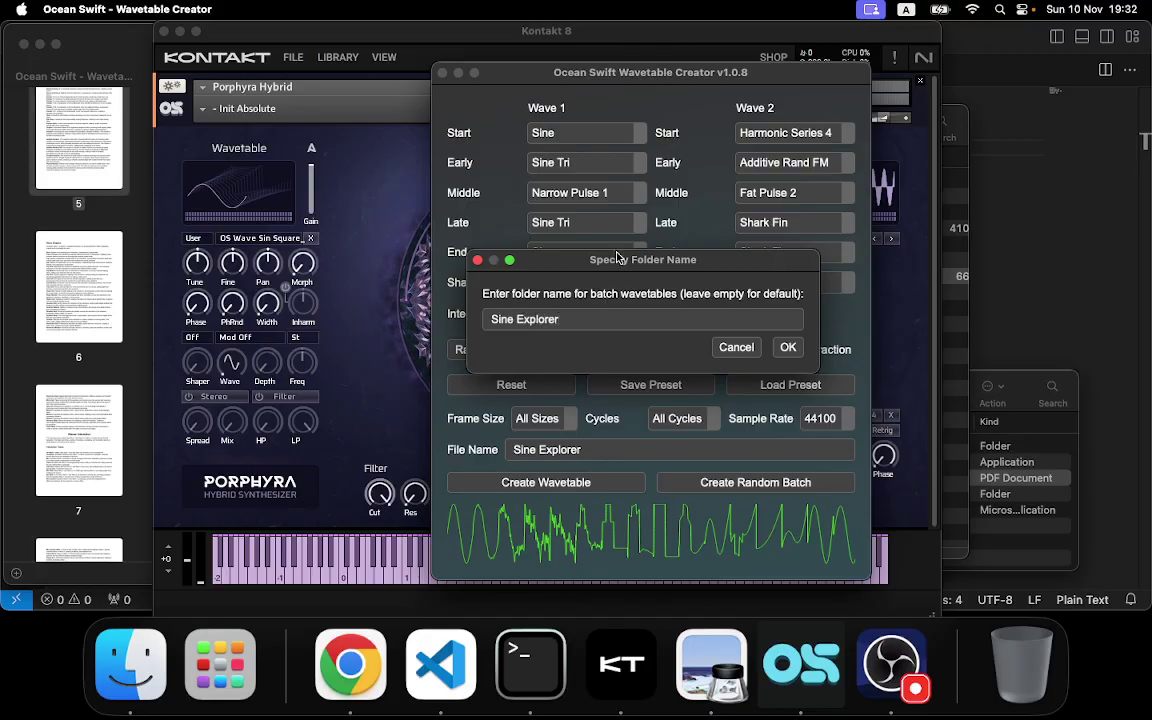
pyautogui.moveTo(621, 265); pyautogui.dragTo(288, 181)
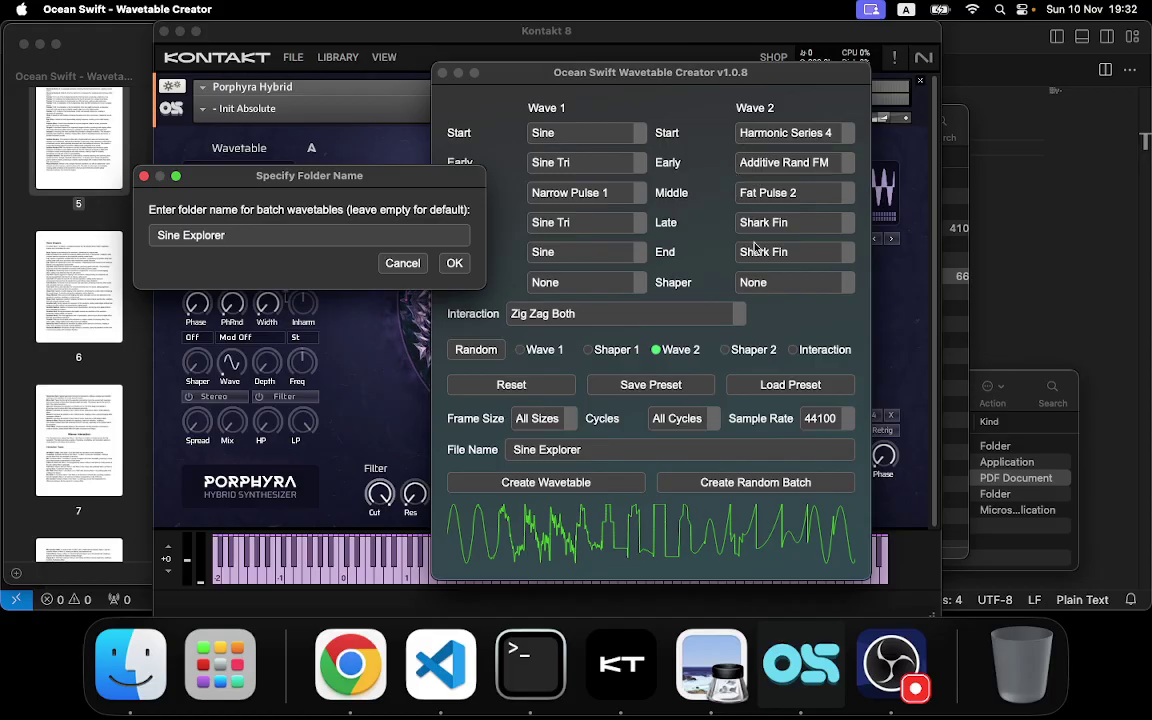
pyautogui.click(455, 264)
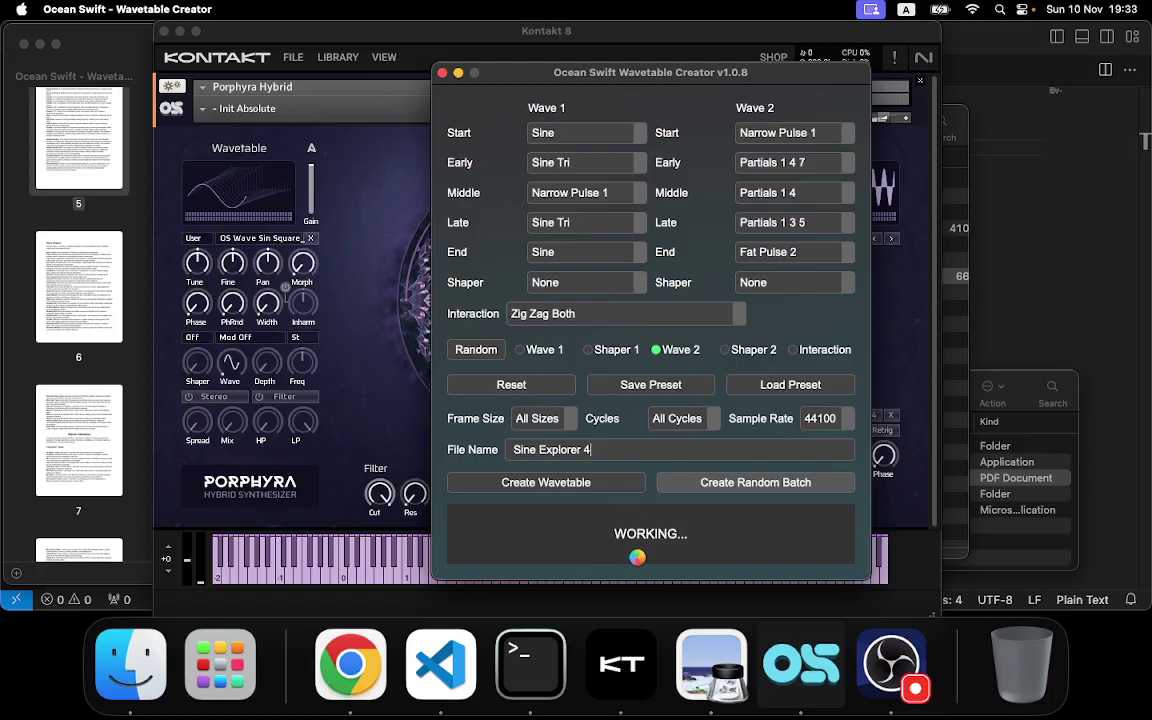
pyautogui.click(768, 354)
# - Switch to Finder, open the Sine Explorer folder and examine the files in Cycles_100 under Frame_Size_2048
pyautogui.click(110, 711)
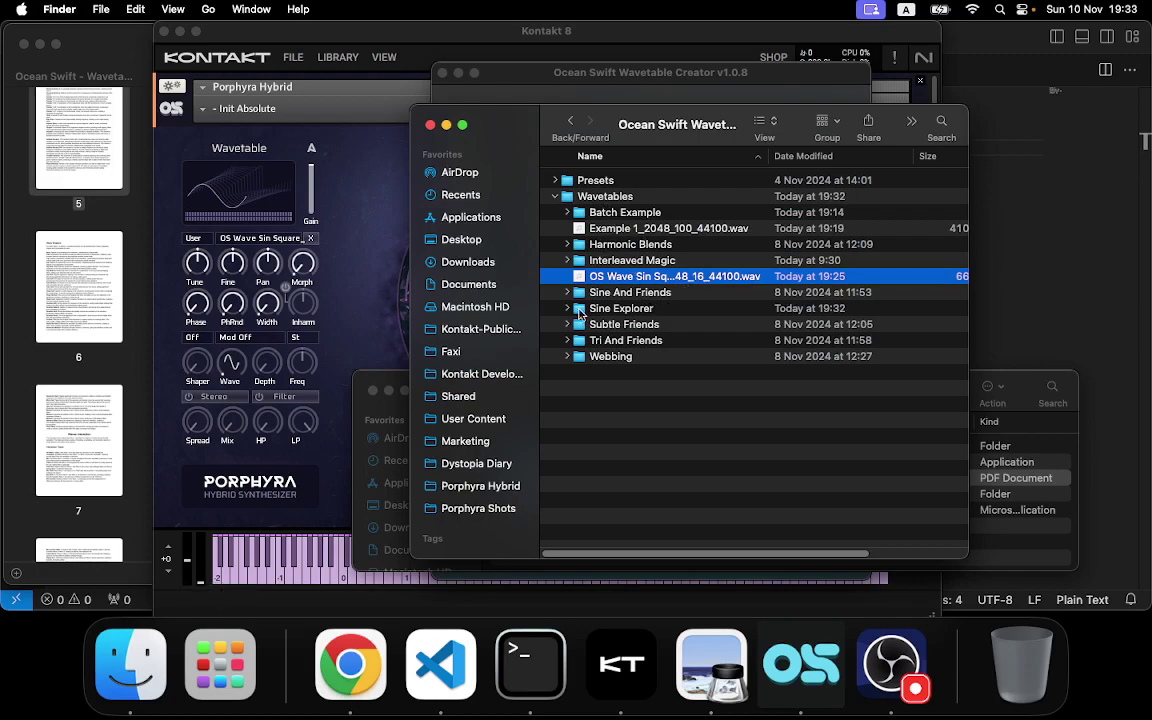
pyautogui.doubleClick(616, 316)
pyautogui.moveTo(661, 127); pyautogui.dragTo(826, 115)
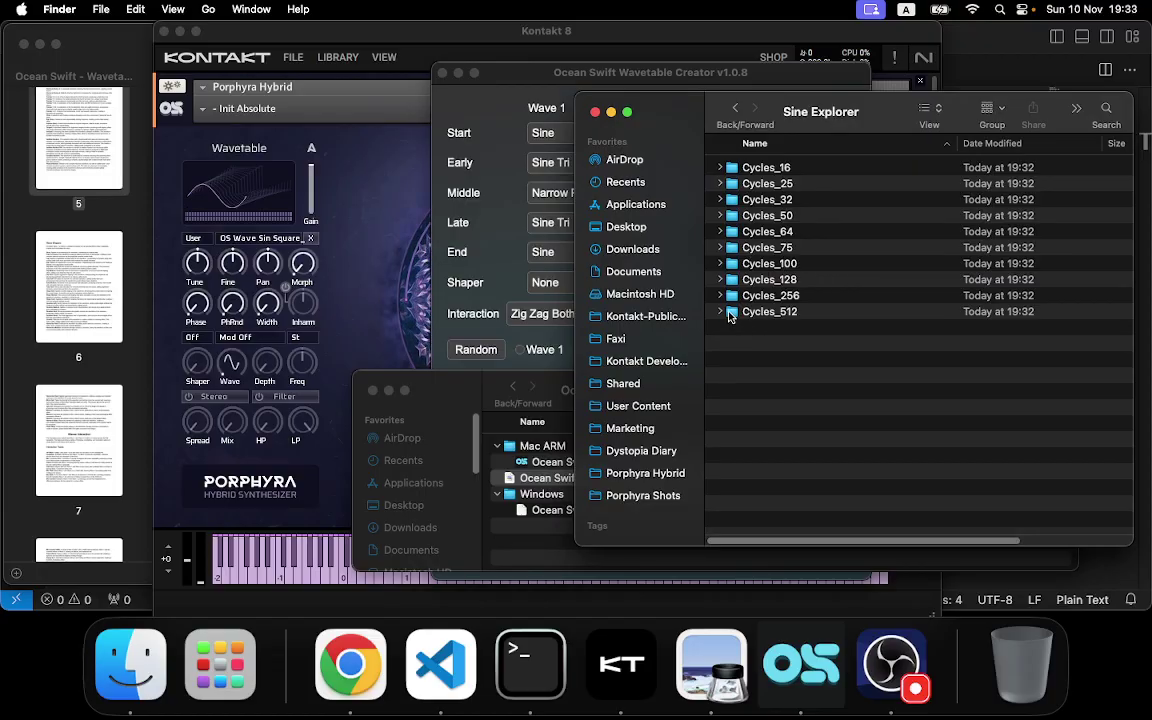
pyautogui.click(720, 264)
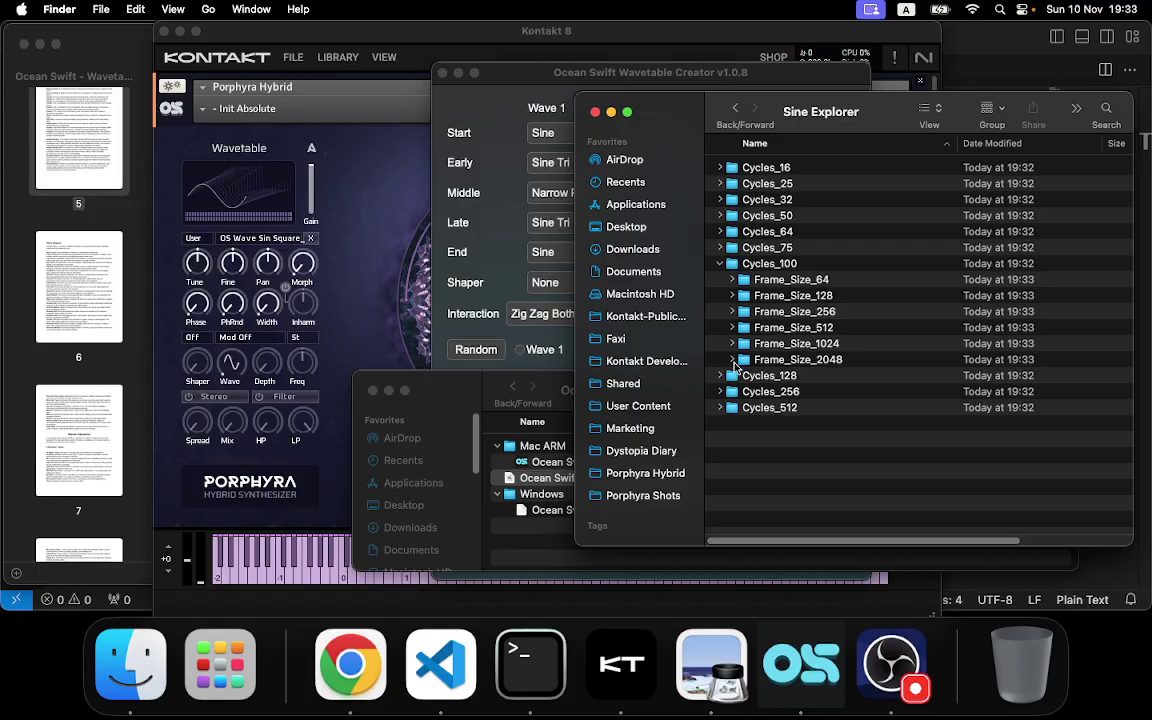
pyautogui.click(733, 360)
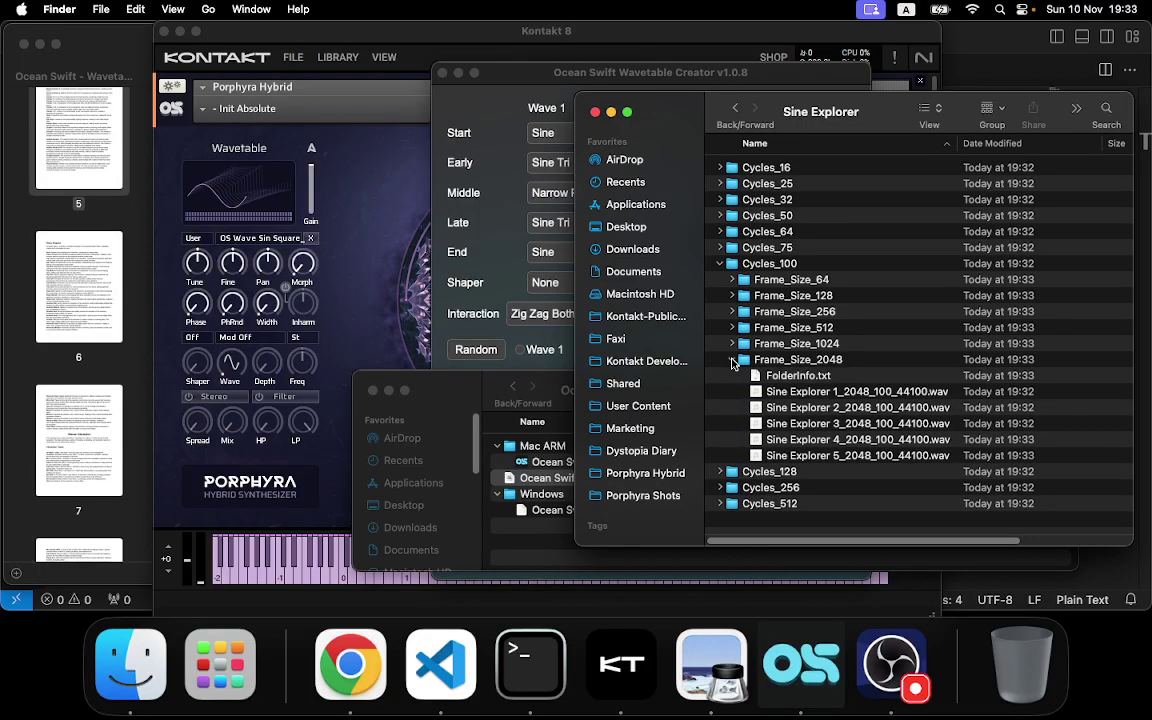
# - Open FolderInfo.txt from the Frame_Size_2048 folder to read its contents, and quit TextEdit
pyautogui.click(814, 378)
pyautogui.doubleClick(818, 378)
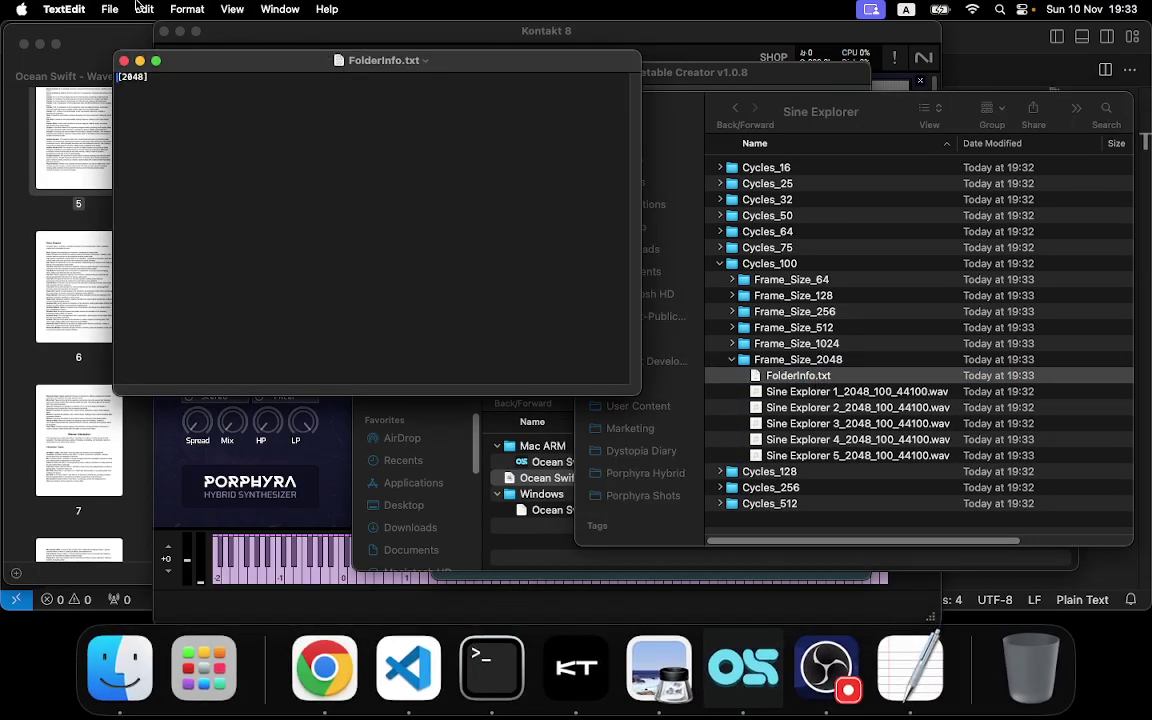
pyautogui.click(124, 62)
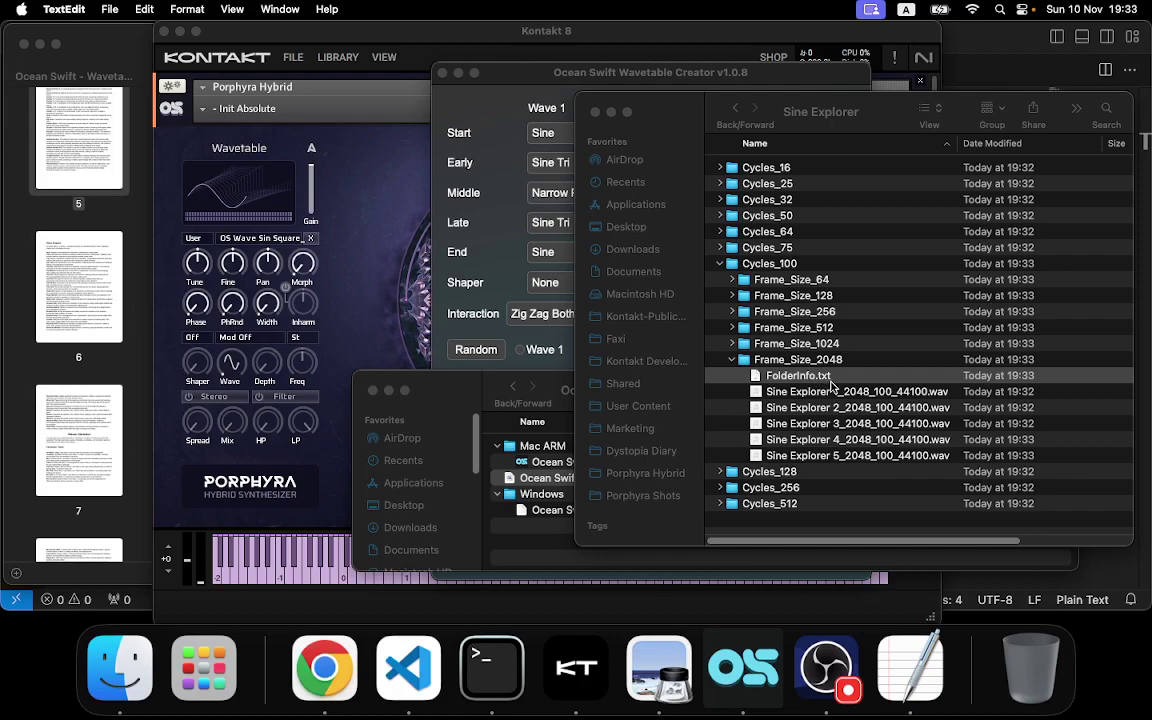
pyautogui.press('super+q')
# - Load Sine Explorer 1_2048_100_44100.wav from Finder into the Wavetable A slot of Porphyra Hybrid in Kontakt
pyautogui.click(870, 456)
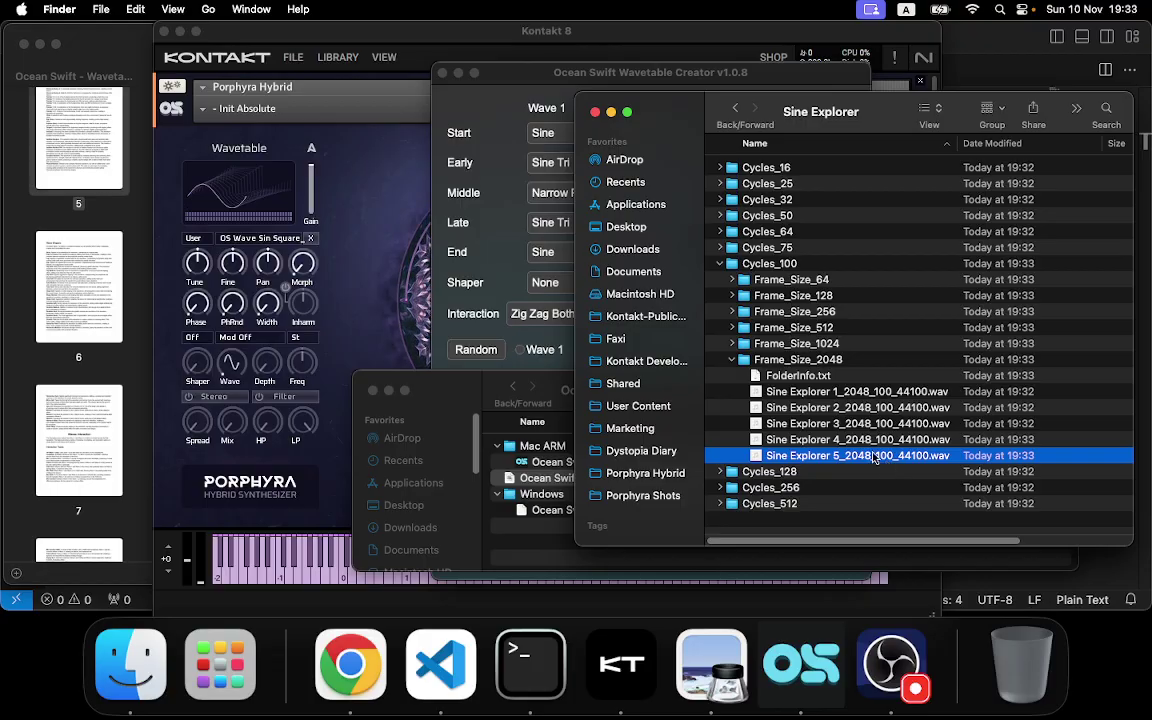
pyautogui.press('f')
pyautogui.click(858, 459)
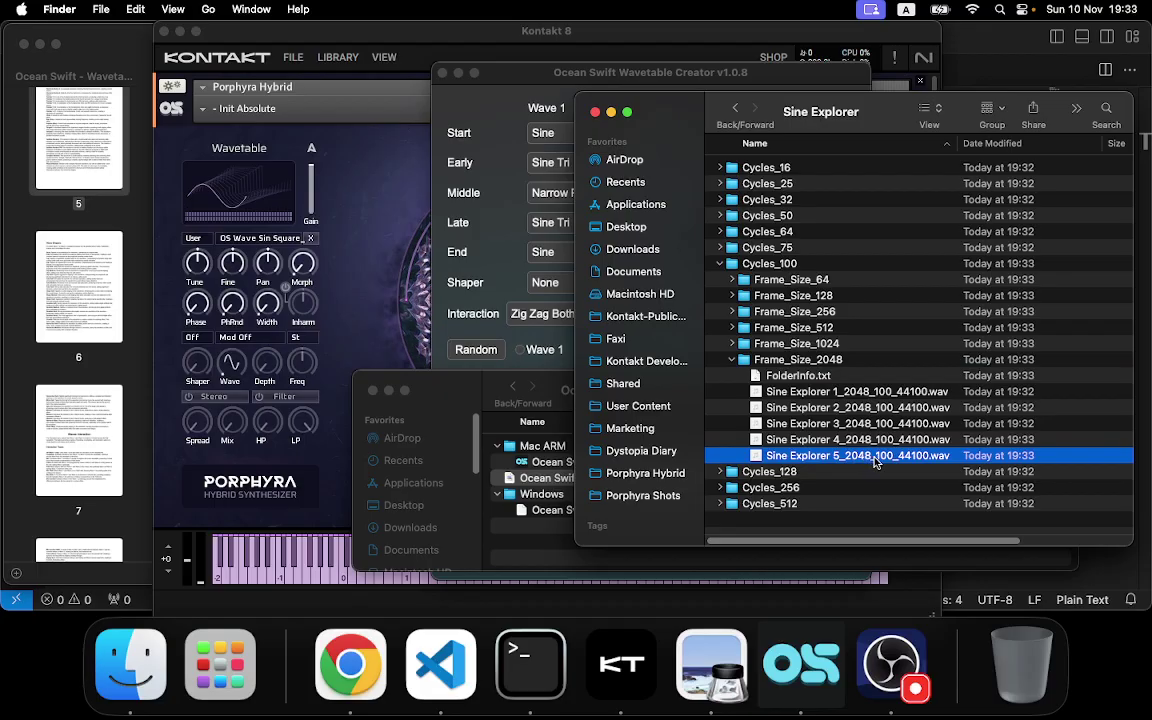
pyautogui.click(834, 395)
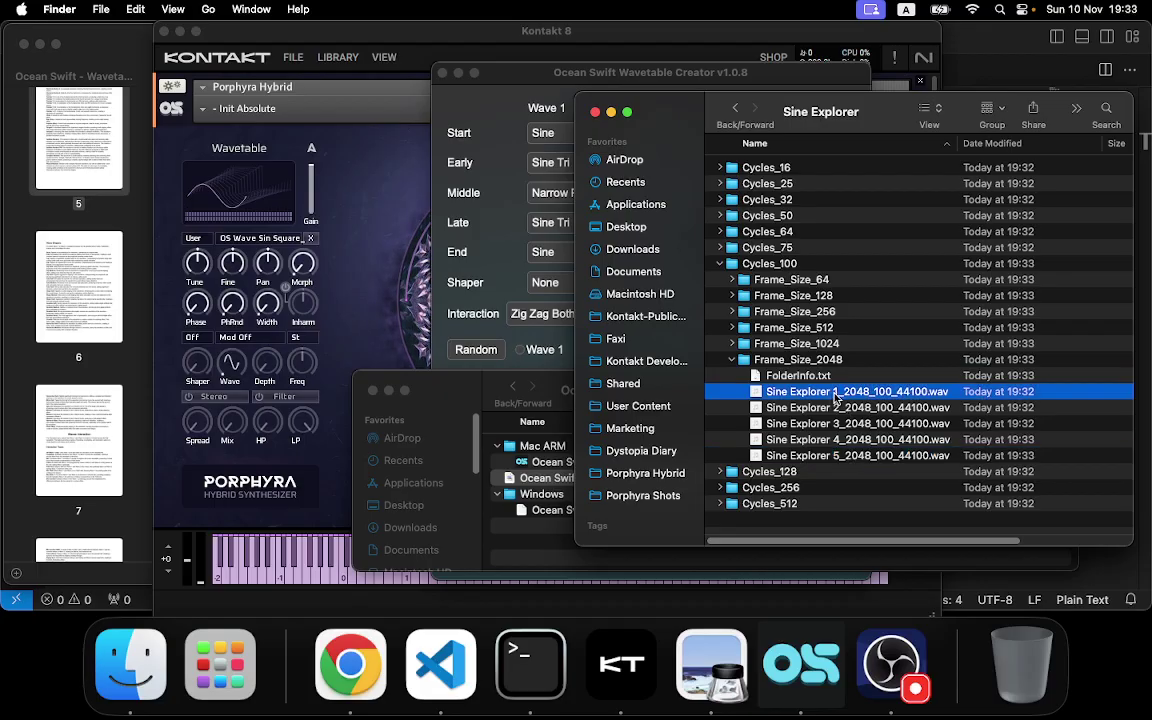
pyautogui.moveTo(834, 395); pyautogui.dragTo(240, 190)
pyautogui.click(573, 263)
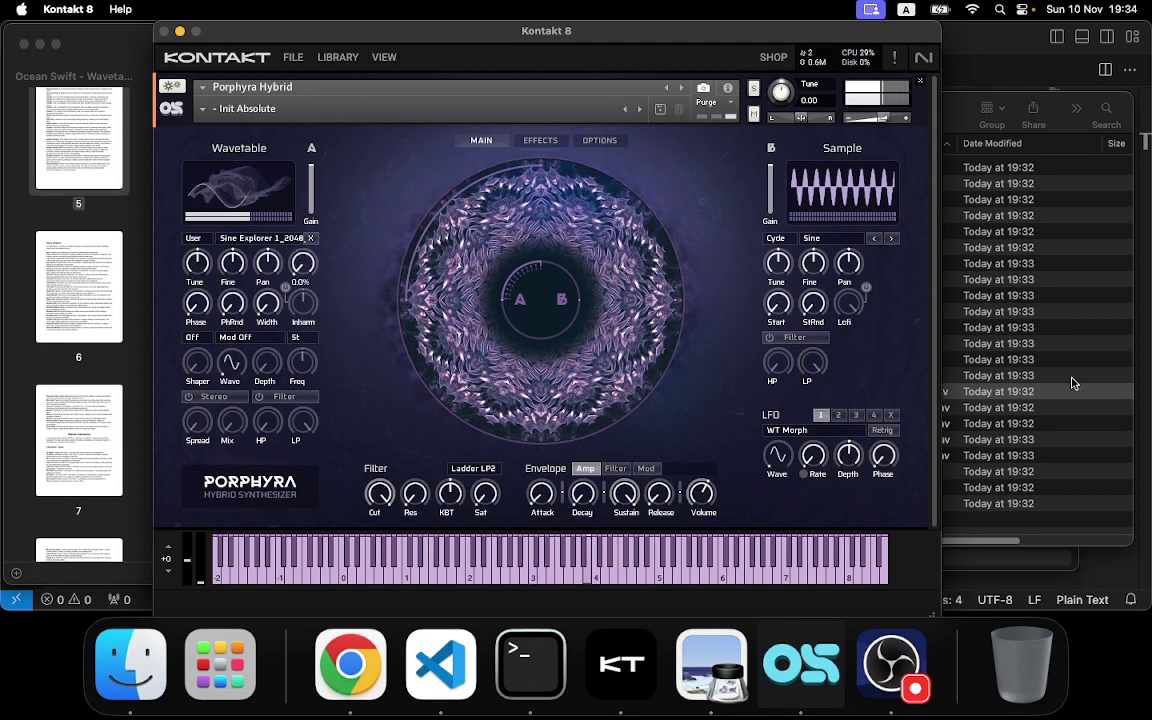
# - Replace the Wavetable A source in Porphyra Hybrid with Sine Explorer 2_2048_100_44100.wav and audition its Morph control
pyautogui.press('super+Tab')
pyautogui.click(789, 405)
pyautogui.moveTo(789, 405); pyautogui.dragTo(225, 200)
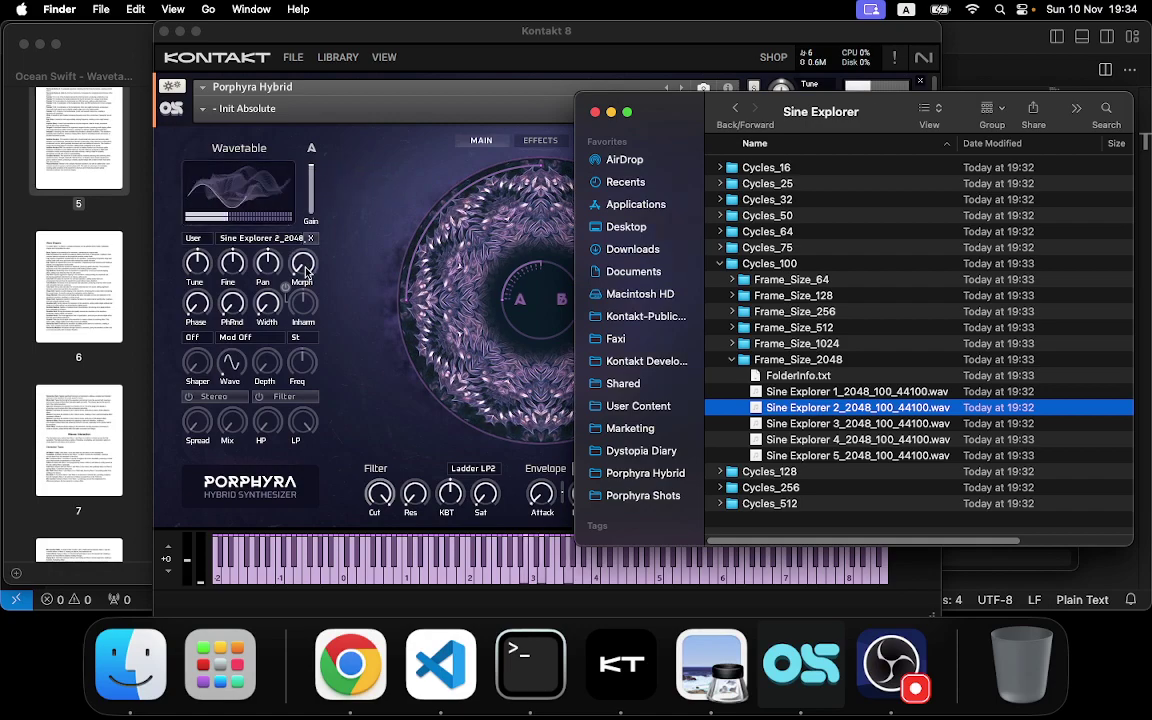
pyautogui.click(310, 245)
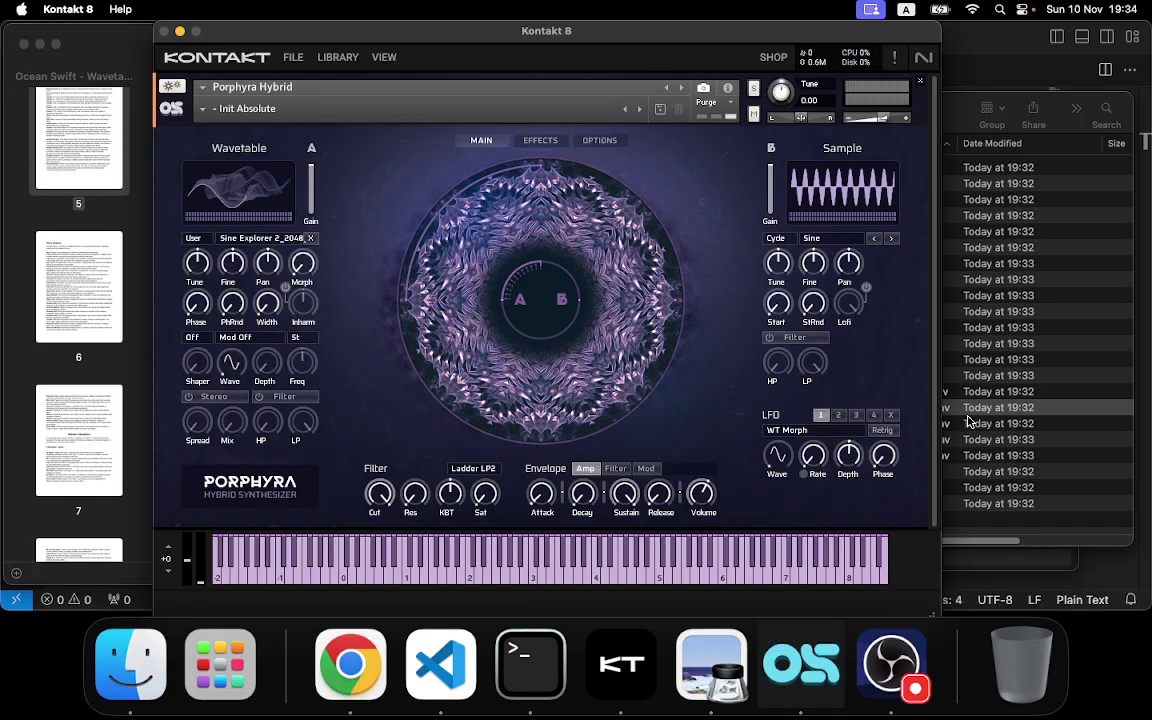
pyautogui.click(1015, 428)
# - Switch to Ocean Swift Wavetable Creator and examine the available Start waveforms and Shaper options for Wave 2
pyautogui.click(800, 665)
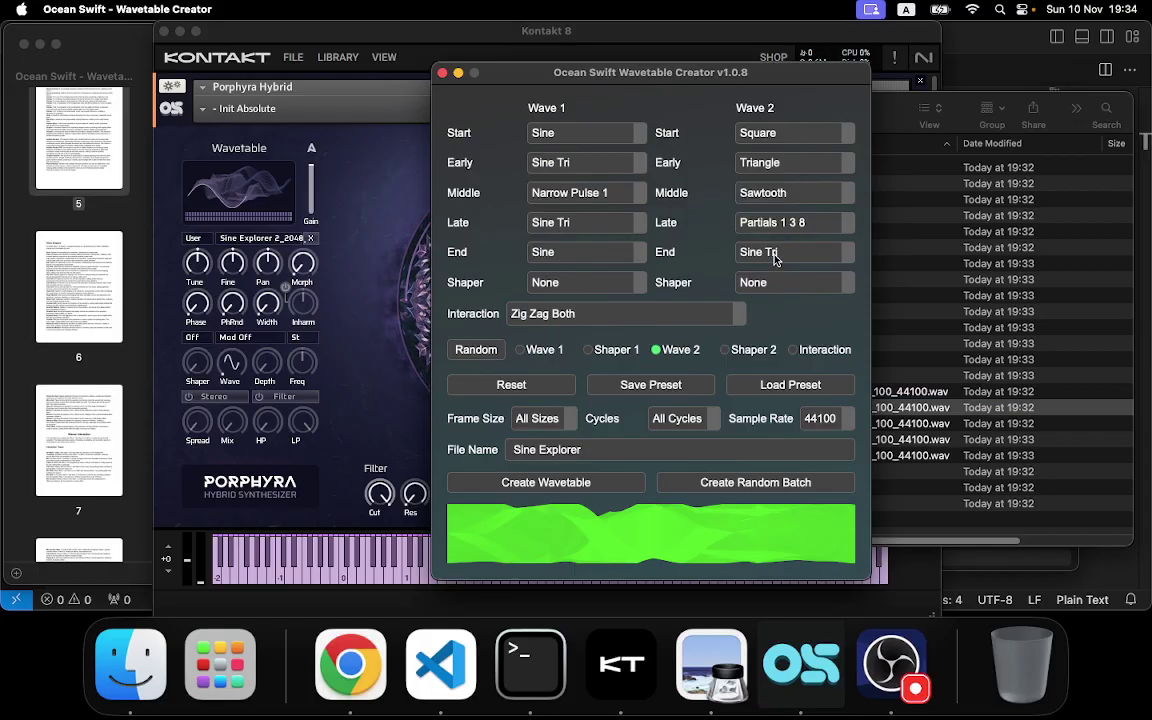
pyautogui.click(786, 134)
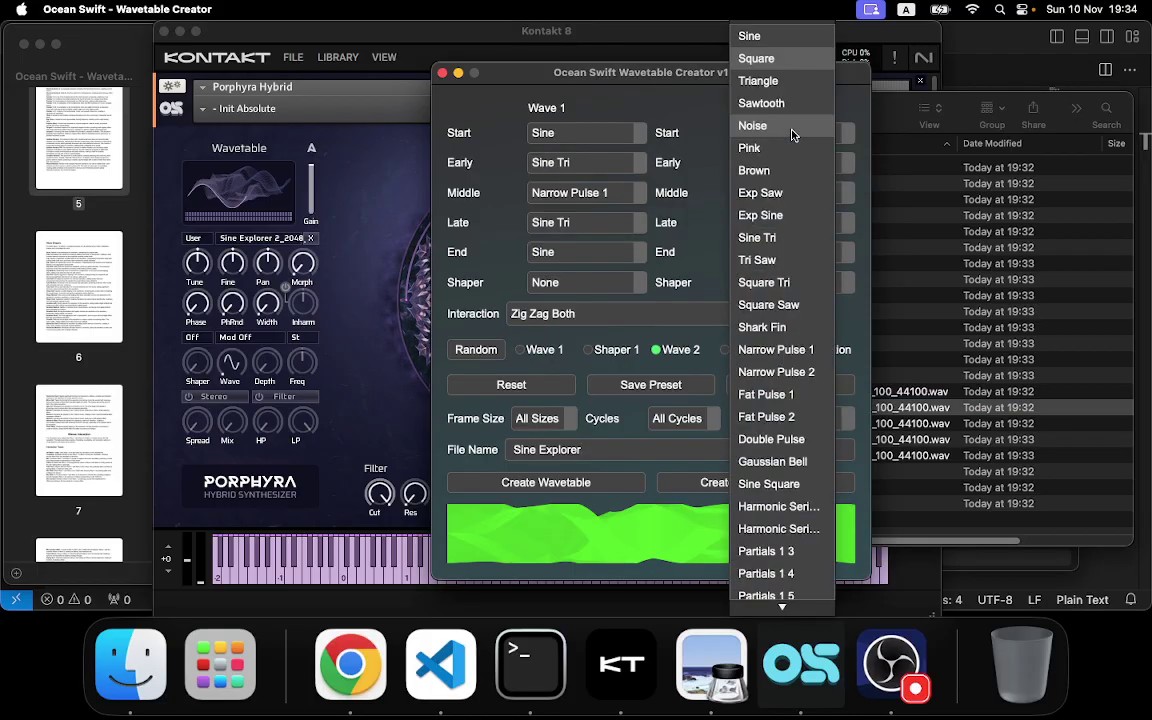
pyautogui.scroll(-5, 797, 330)
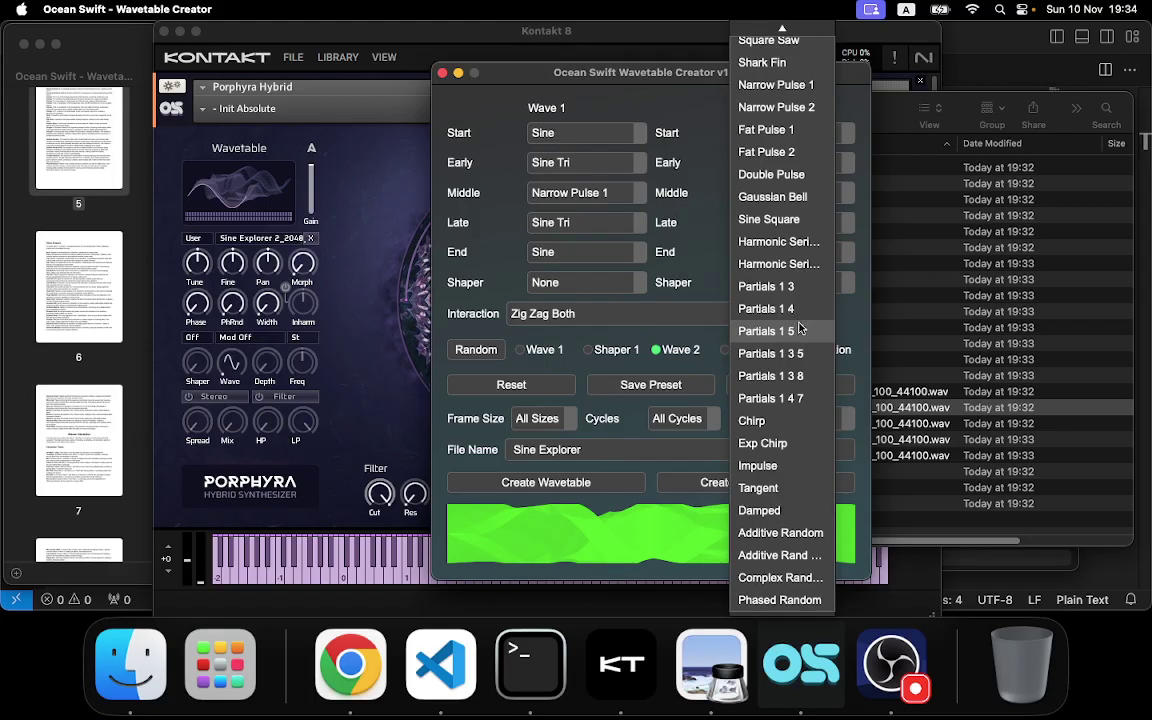
pyautogui.scroll(5, 797, 332)
pyautogui.scroll(-5, 780, 200)
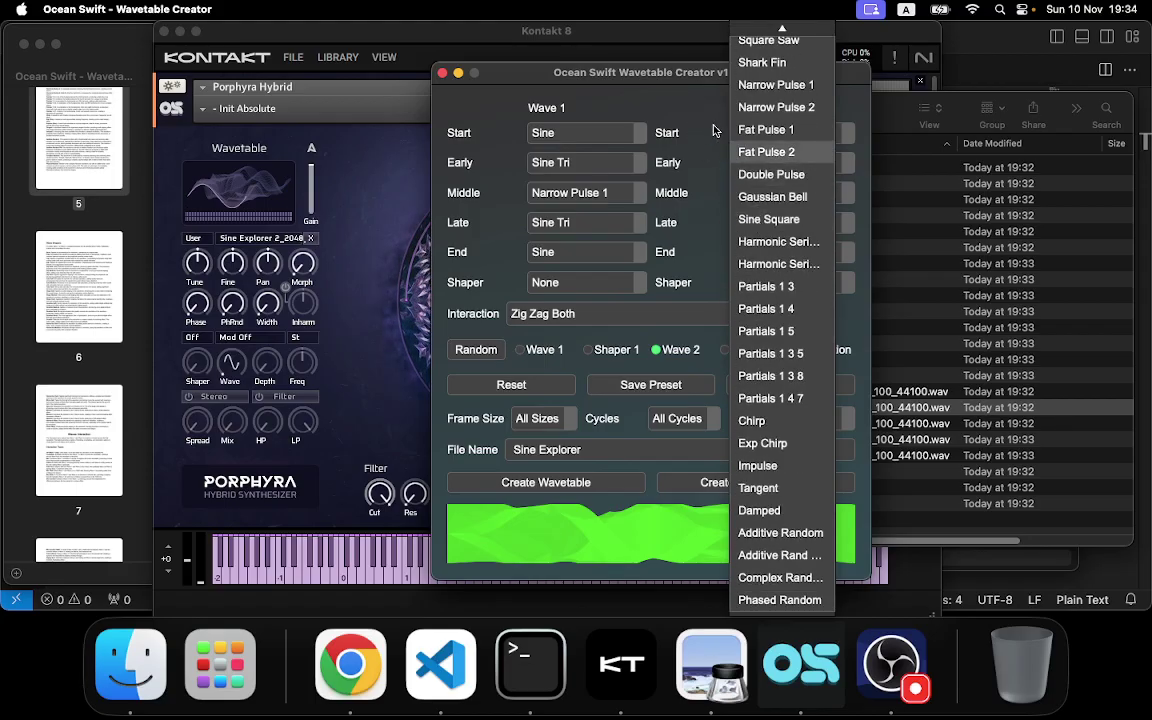
pyautogui.click(771, 145)
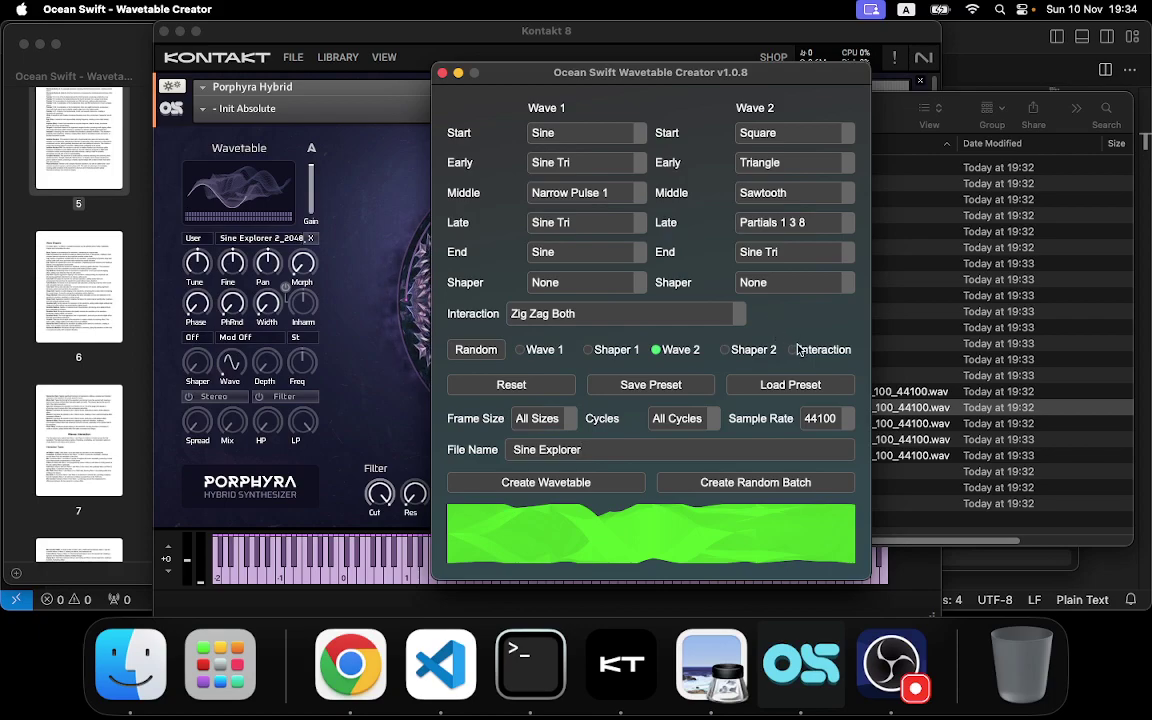
pyautogui.click(798, 282)
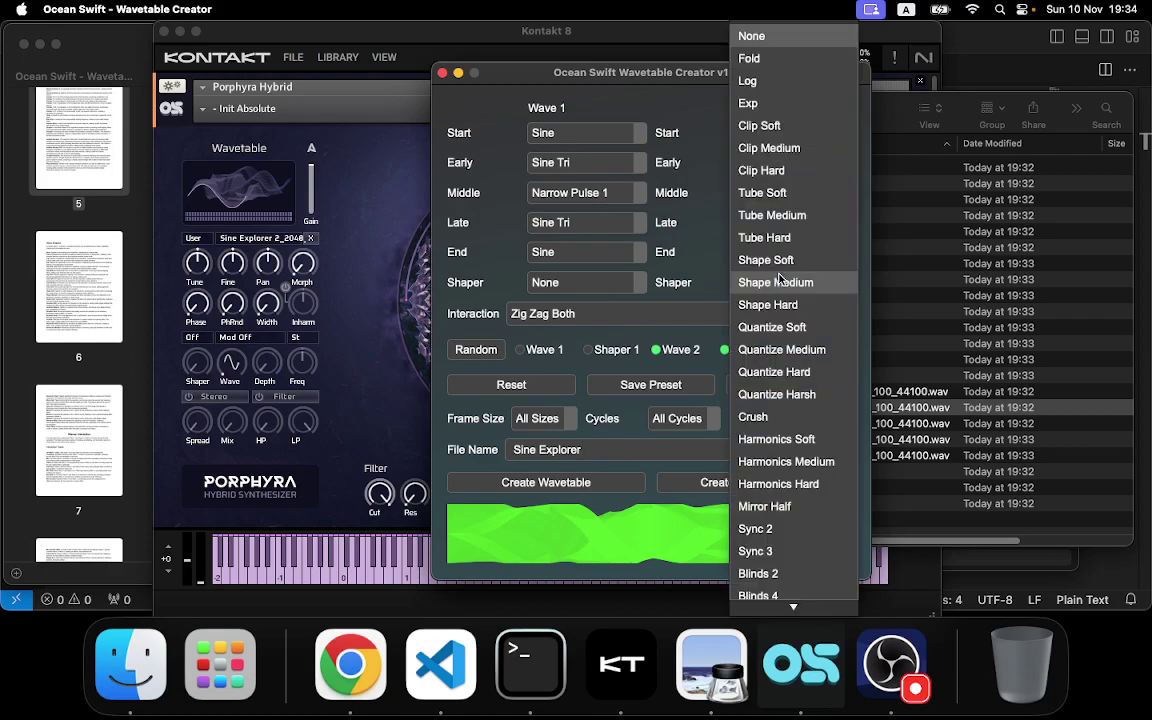
pyautogui.scroll(-2, 806, 250)
pyautogui.scroll(2, 813, 380)
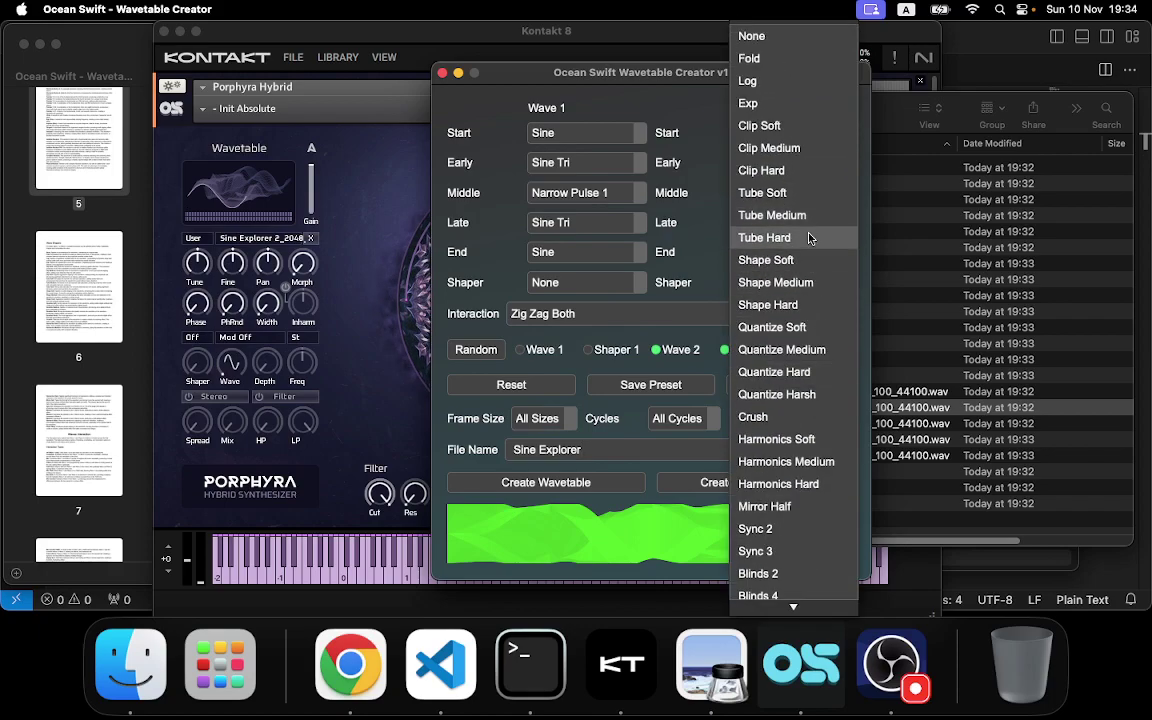
pyautogui.click(663, 187)
pyautogui.click(755, 282)
pyautogui.click(690, 270)
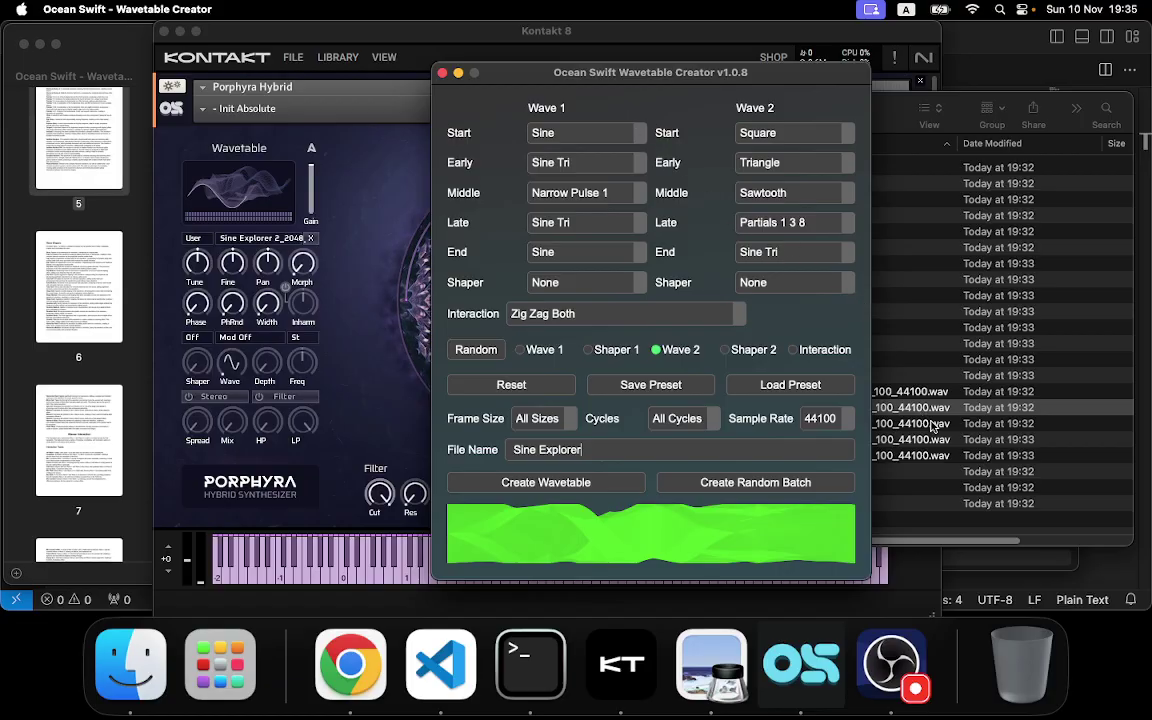
# - Load Sine Explorer 5_2048_100_44100.wav from Finder into Porphyra Hybrid's Wavetable A slot and sweep its Morph control
pyautogui.click(848, 409)
pyautogui.click(848, 455)
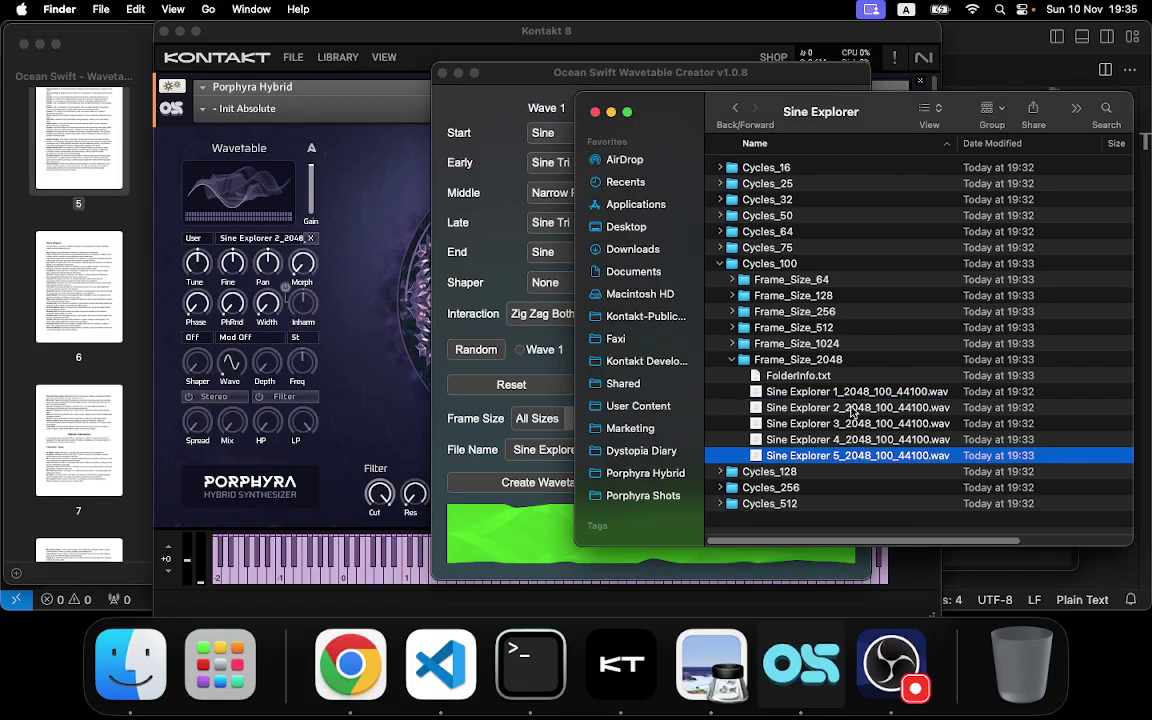
pyautogui.moveTo(850, 460); pyautogui.dragTo(230, 190)
pyautogui.click(310, 245)
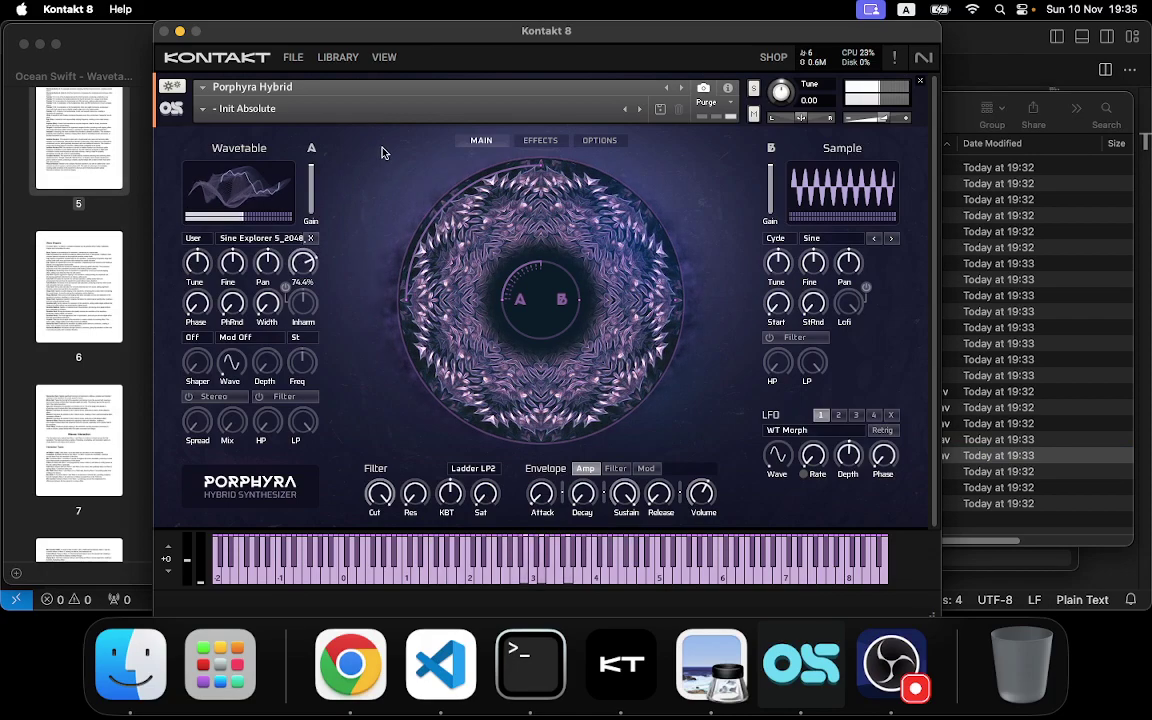
# - Switch to Ocean Swift Wavetable Creator and examine the Frame Size and Interaction options, comparing with the wavetable in Porphyra Hybrid
pyautogui.rightClick(830, 660)
pyautogui.click(805, 675)
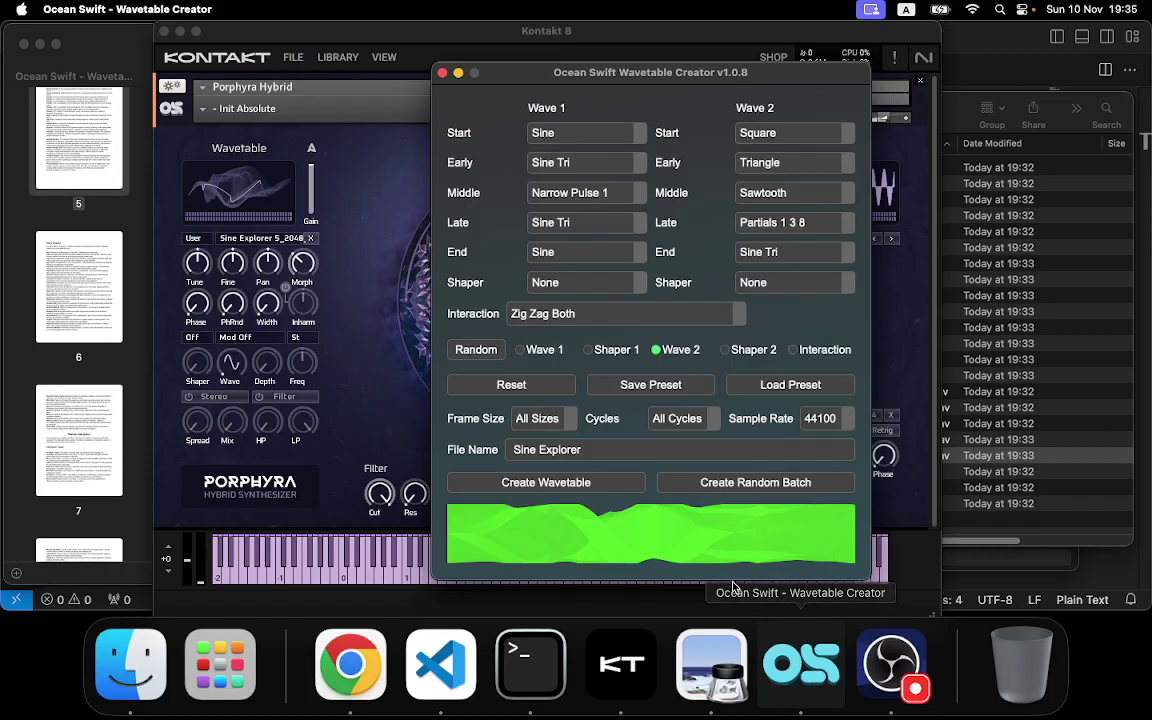
pyautogui.click(537, 418)
pyautogui.click(530, 425)
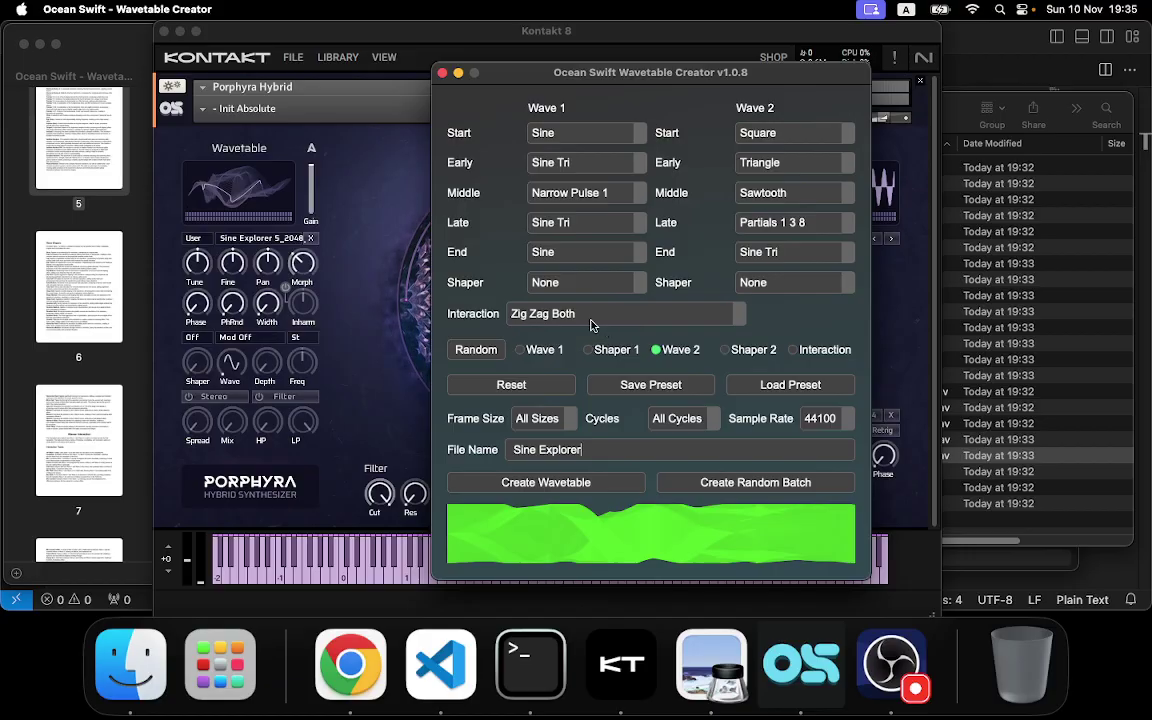
pyautogui.click(590, 325)
pyautogui.scroll(-4, 590, 320)
pyautogui.click(785, 322)
pyautogui.click(233, 174)
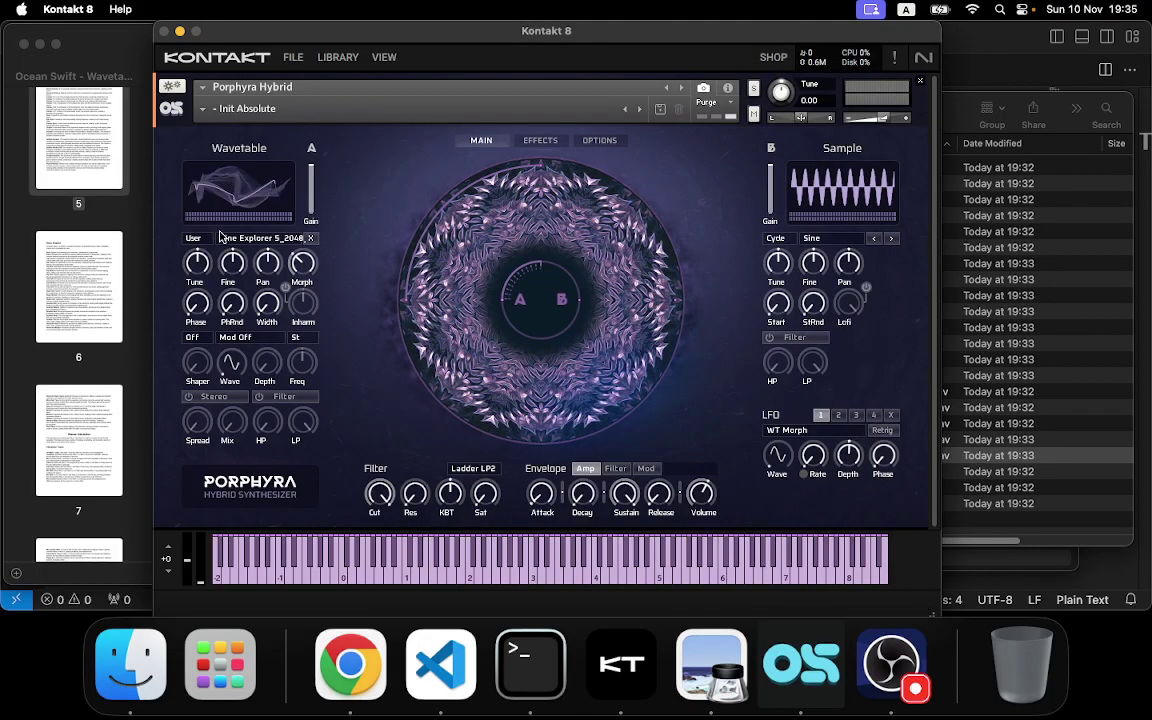
pyautogui.click(803, 696)
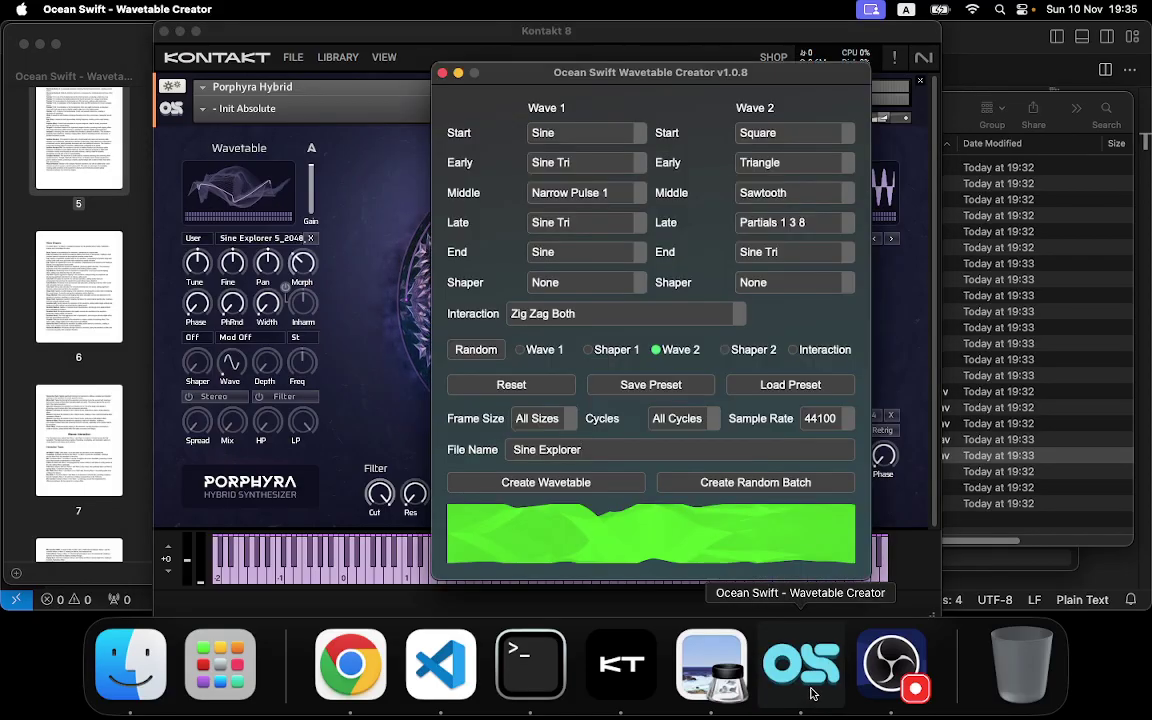